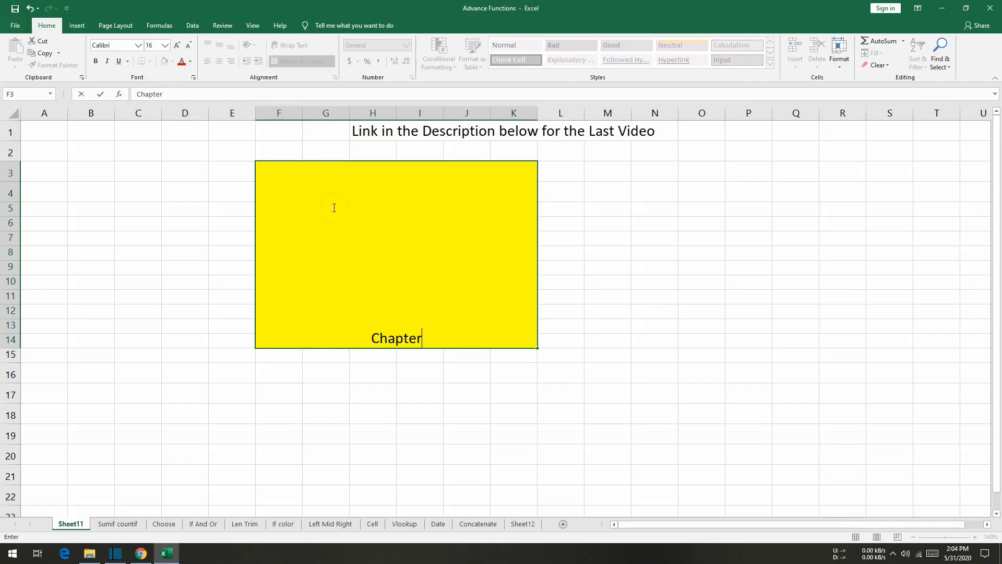
Complete the yellow merged cell's title as "Chapter 2" with "Advance Excel Formulas" two lines below it
type("2")
key("alt+Return")
key("alt+Return")
type("Ad")
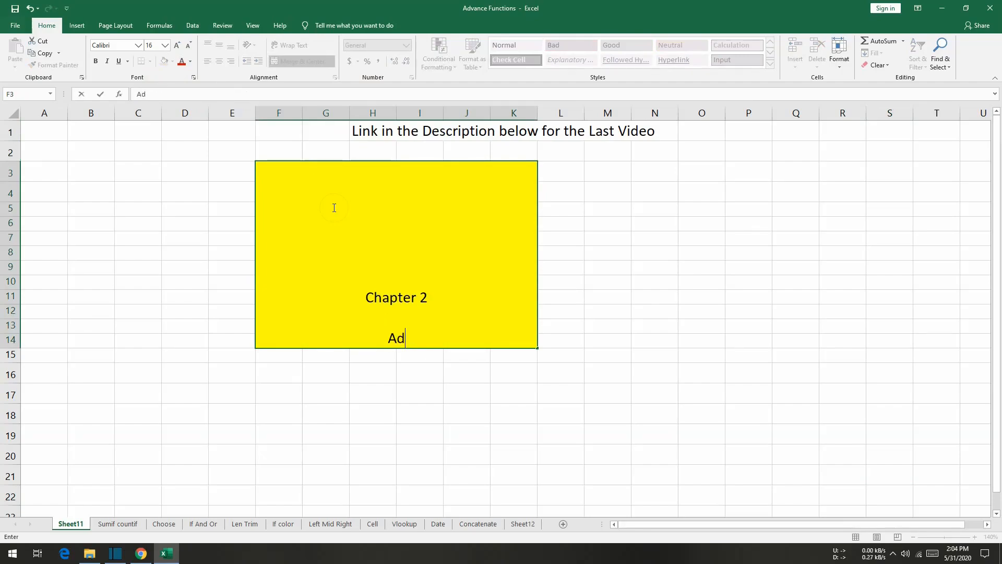
type("vance Ex")
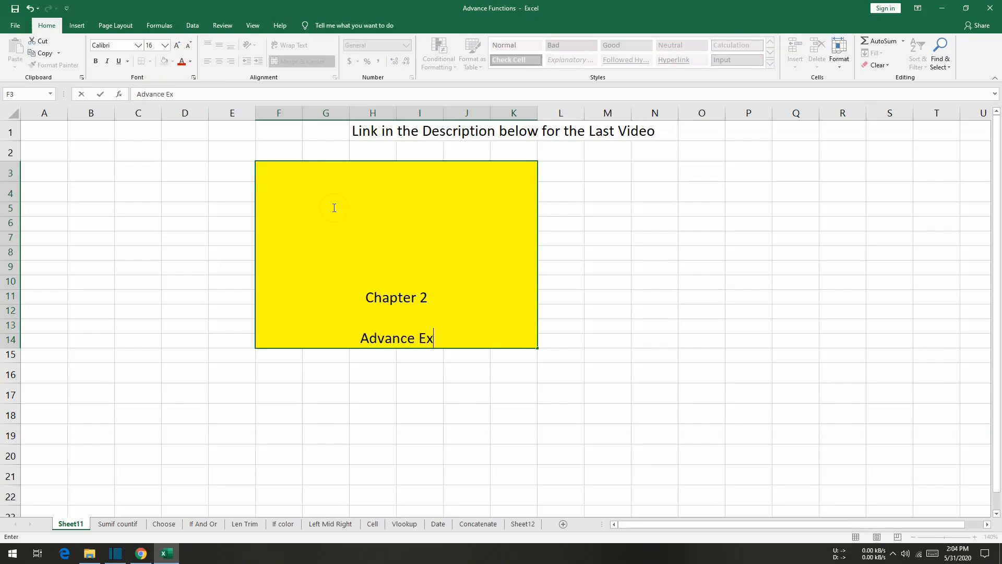
type("cel Formulas")
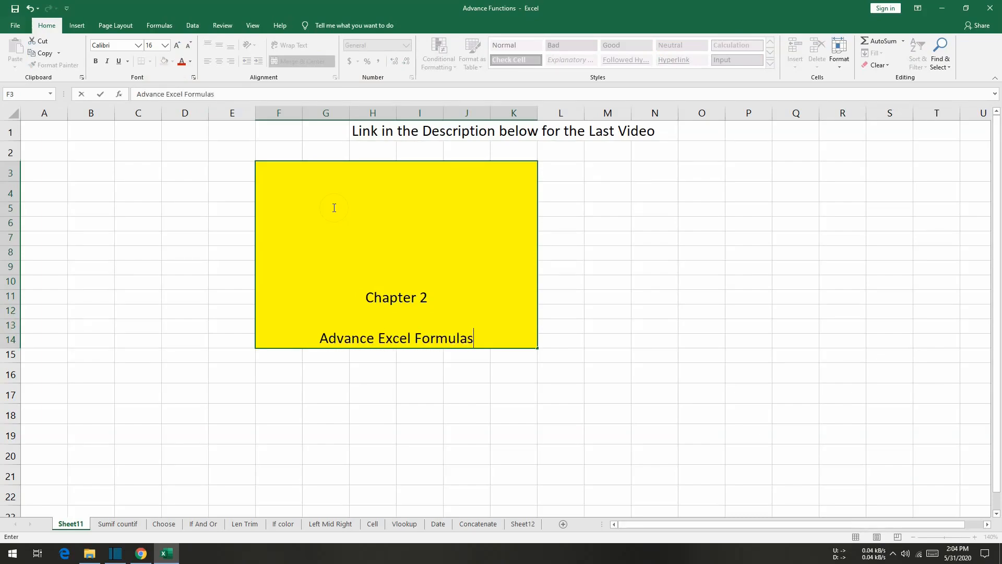
key("ctrl+Return")
Make the chapter title in the yellow merged cell bold and change its font size
key("ctrl+b")
left_click(165, 45)
left_click(156, 162)
Enter the text "Lets Start the Video :)" in a cell beside the yellow title block
left_click(609, 267)
type("Lets Start the Video :)")
key("Return")
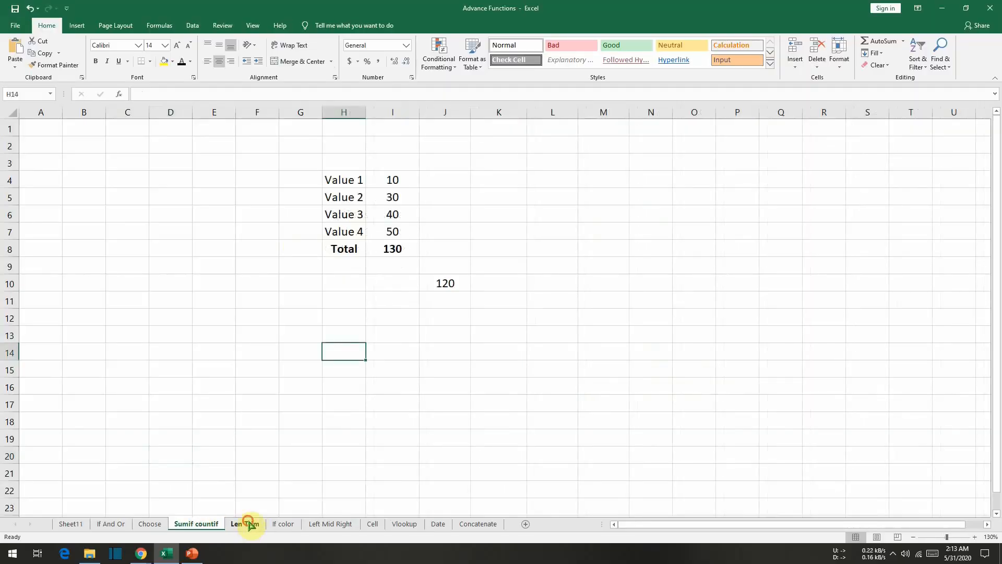
Look through the function example sheets from Choose and Sumif countif to Concatenate
left_click(151, 524)
left_click(197, 523)
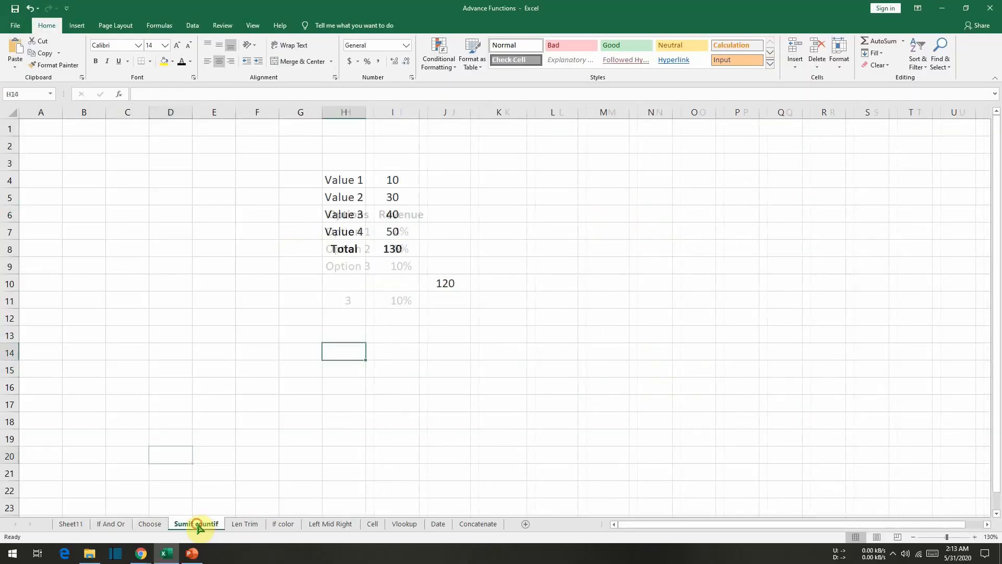
left_click(248, 524)
left_click(275, 527)
left_click(328, 525)
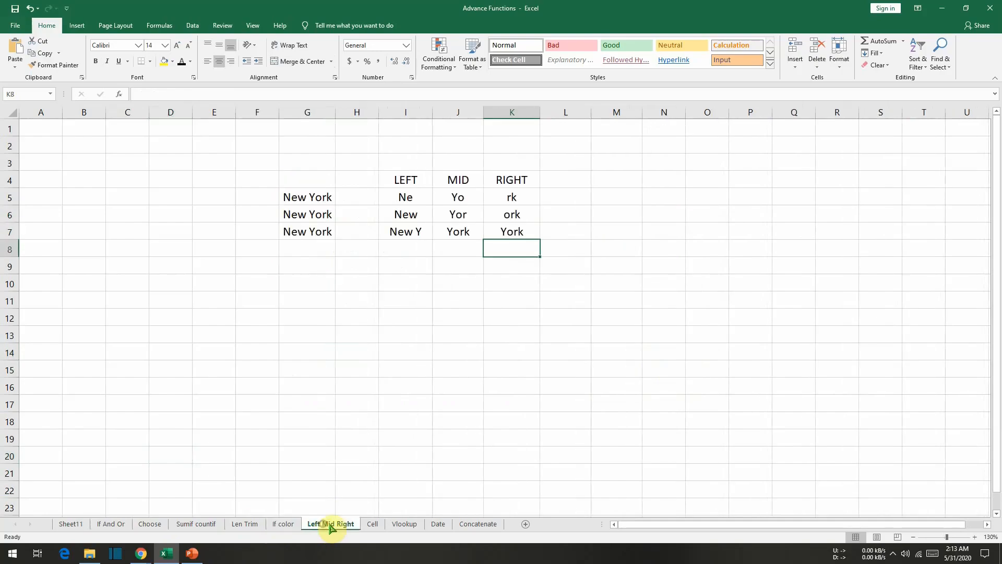
left_click(376, 524)
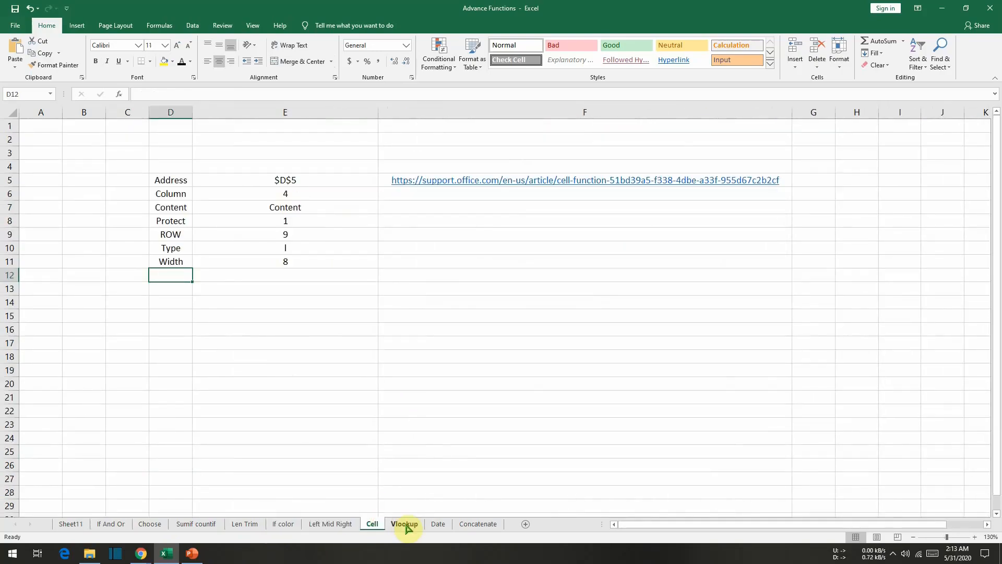
left_click(404, 524)
left_click(439, 524)
left_click(477, 524)
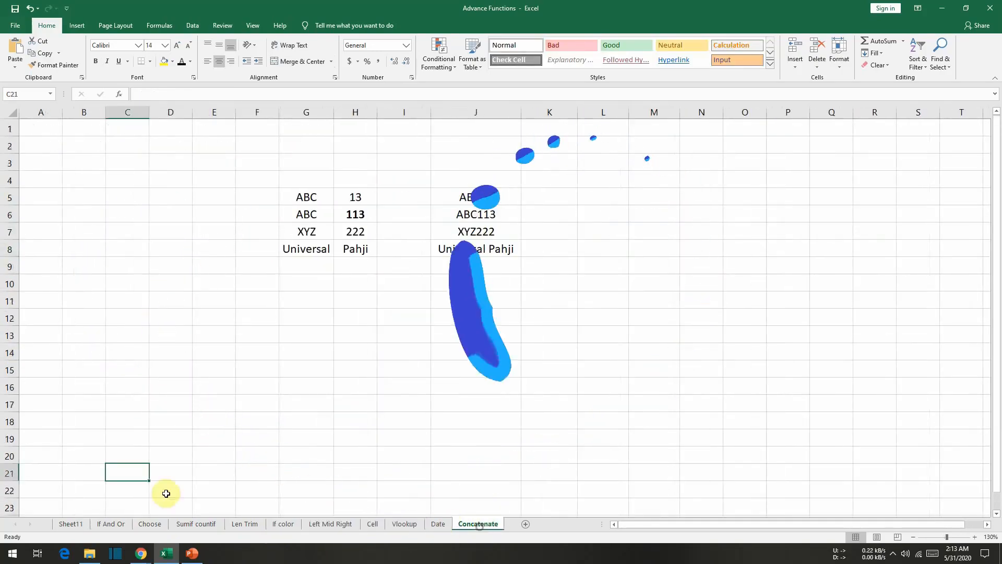
Review the examples once more on the sheets from Sumif countif to Date
left_click(196, 524)
left_click(250, 525)
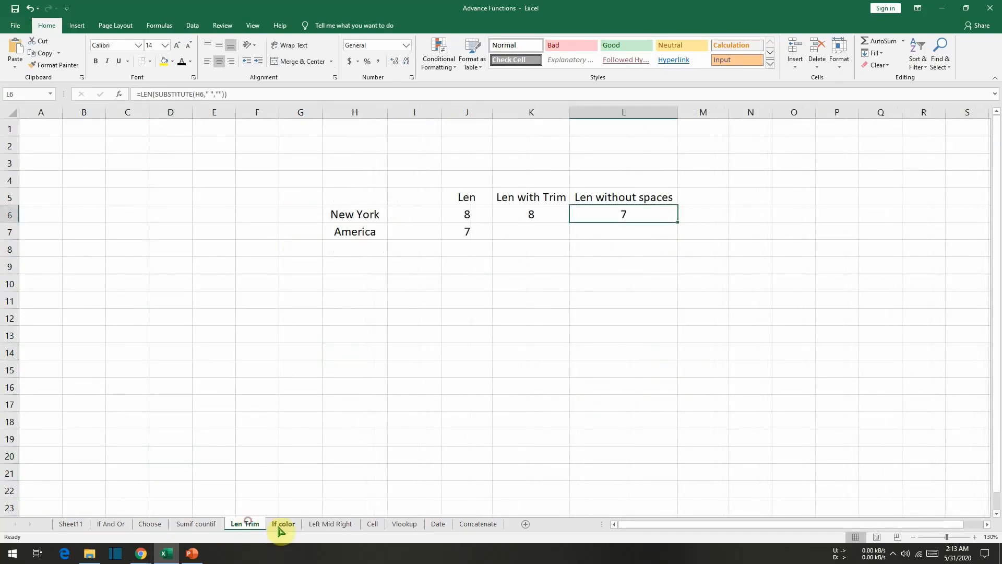
left_click(283, 524)
left_click(328, 524)
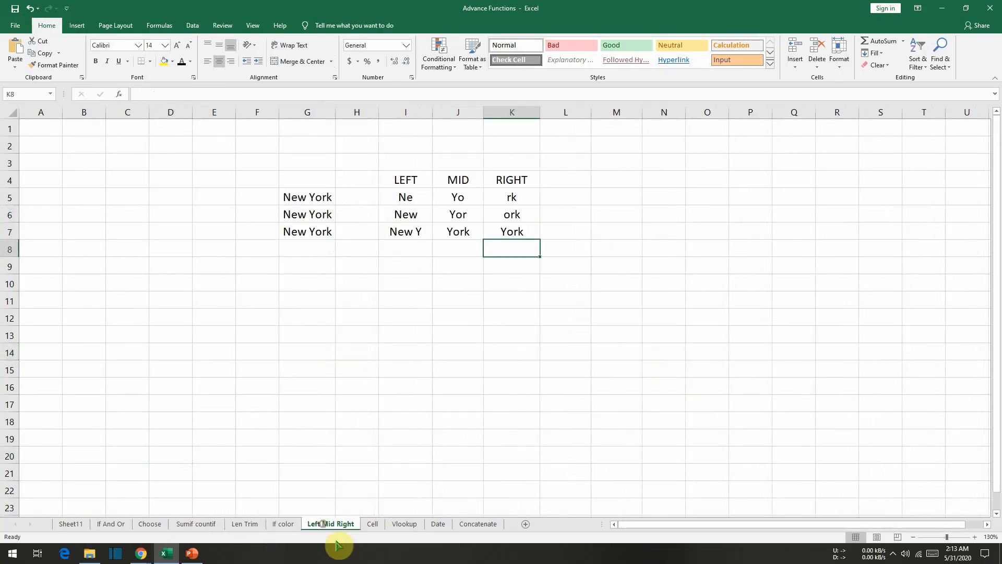
left_click(373, 524)
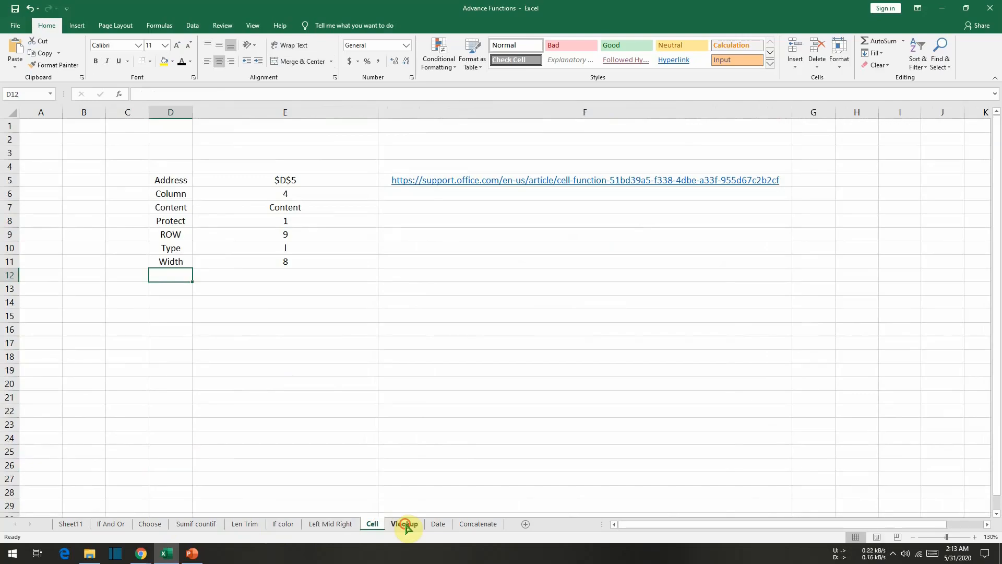
left_click(404, 524)
left_click(439, 525)
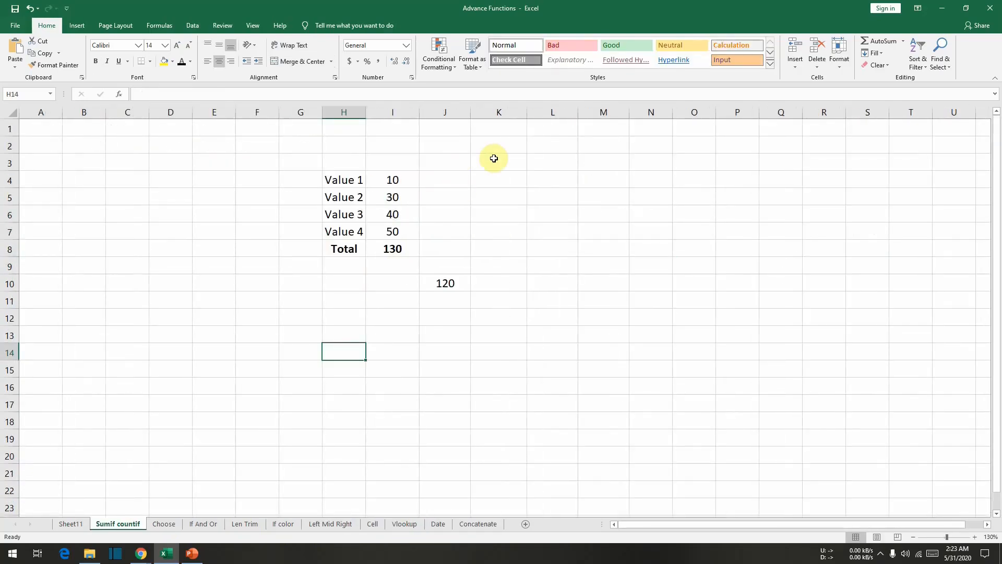
Enter the labels SUMIF in K3 and COUNTIF in K4 on the Sumif countif sheet
left_click(492, 156)
type("SUMIF")
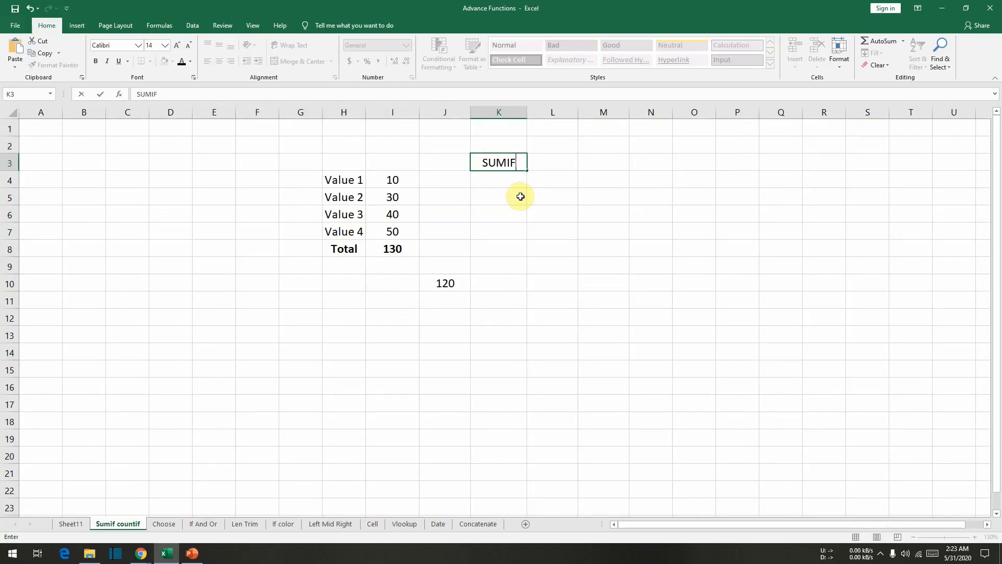
key("Return")
type("CO")
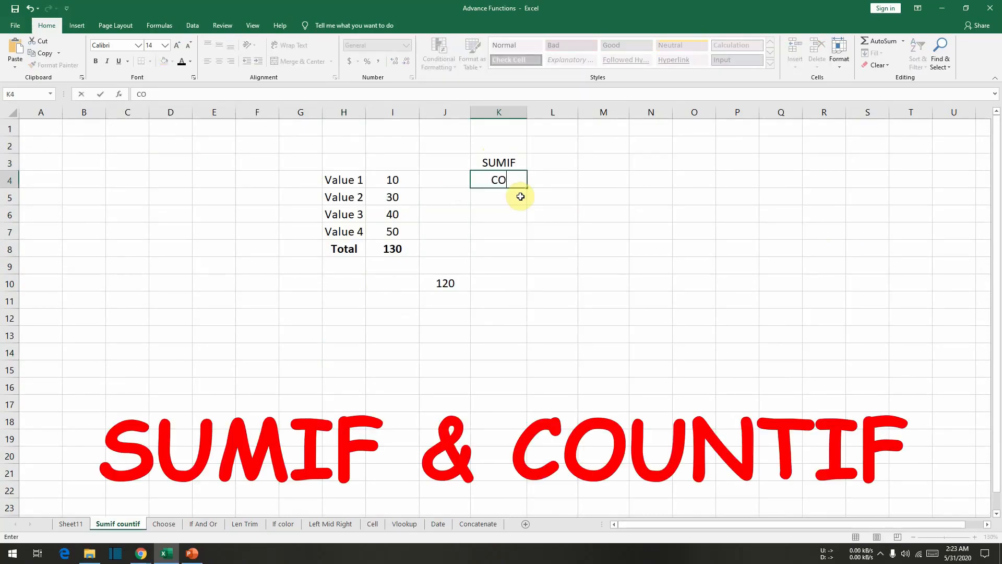
type("UNTIF")
key("Return")
key("Up")
key("Up")
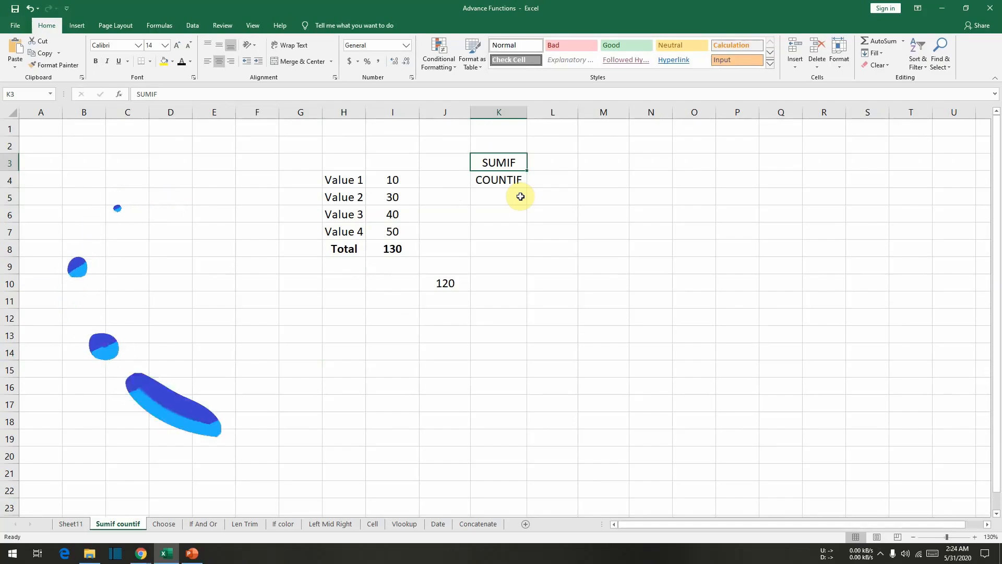
key("Right")
key("Left")
key("Down")
key("Down")
key("Down")
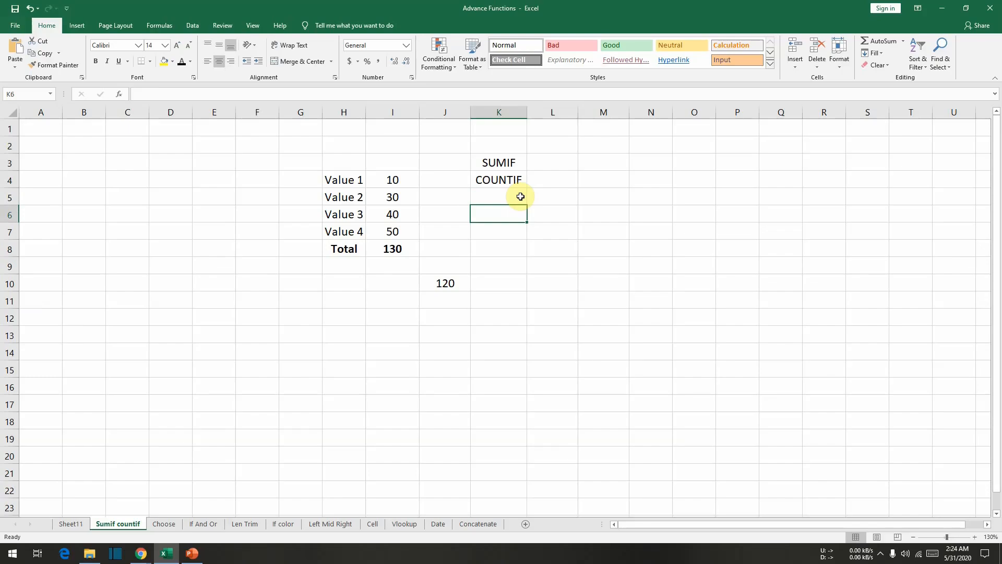
key("Down")
key("Down")
key("Down")
key("Down")
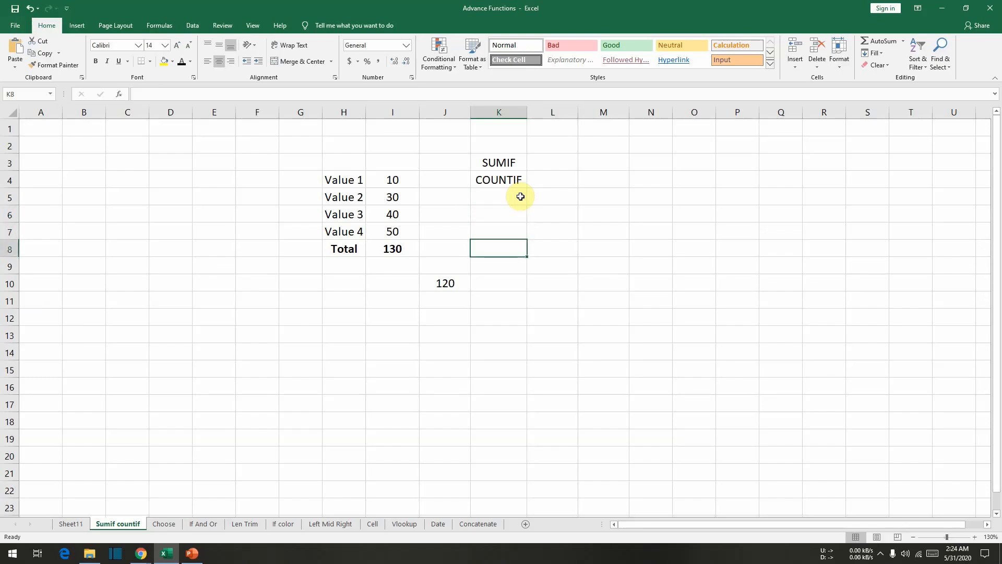
key("Left")
key("Down")
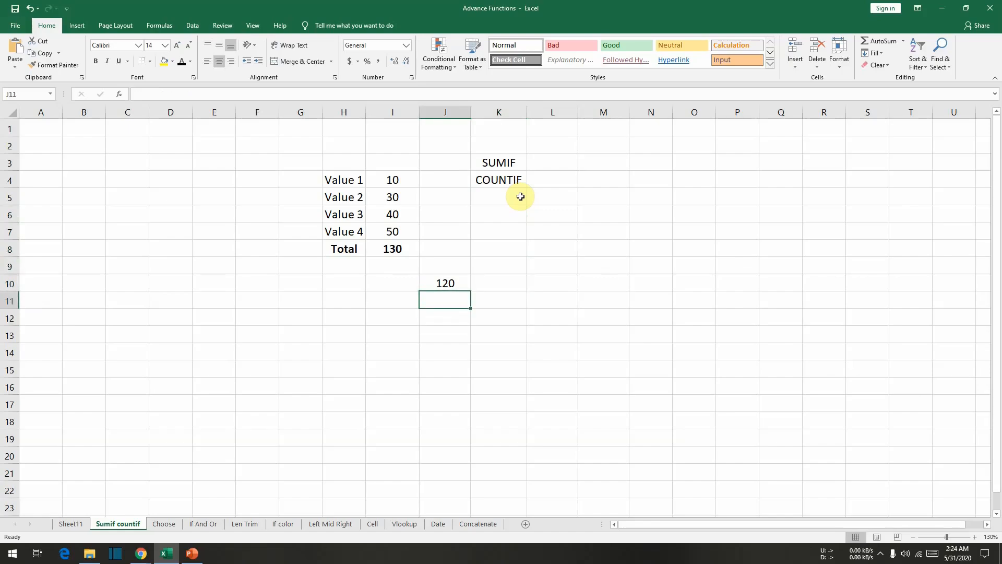
type("=sum")
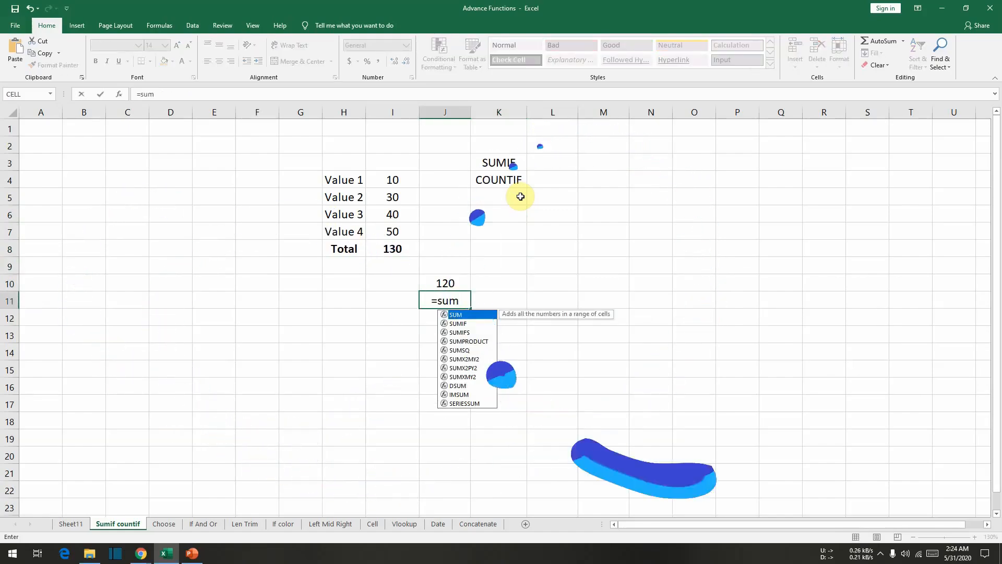
type("if(")
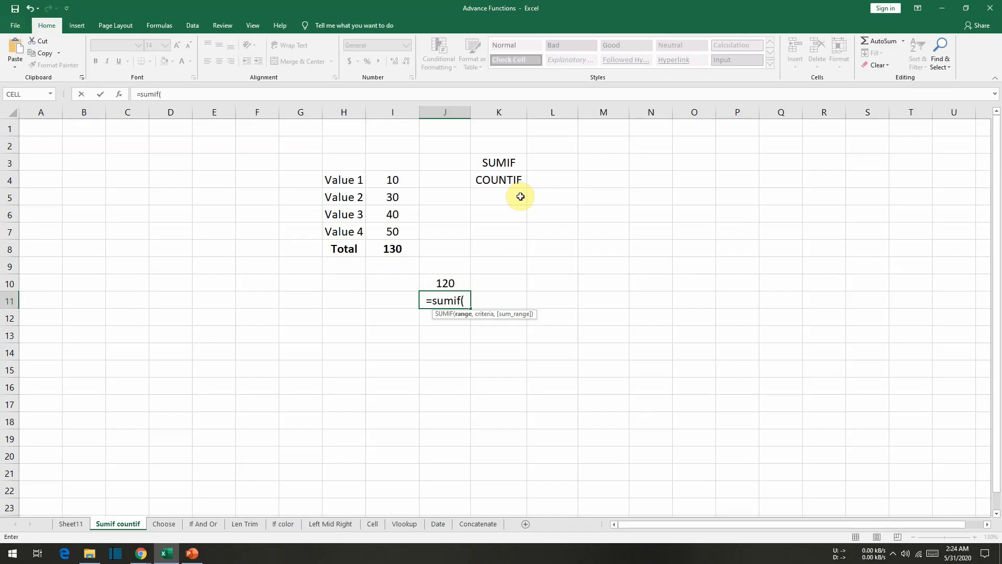
key("Escape")
Examine the existing SUMIF formula in J10 and the value range I4:I7 it refers to
left_click(447, 283)
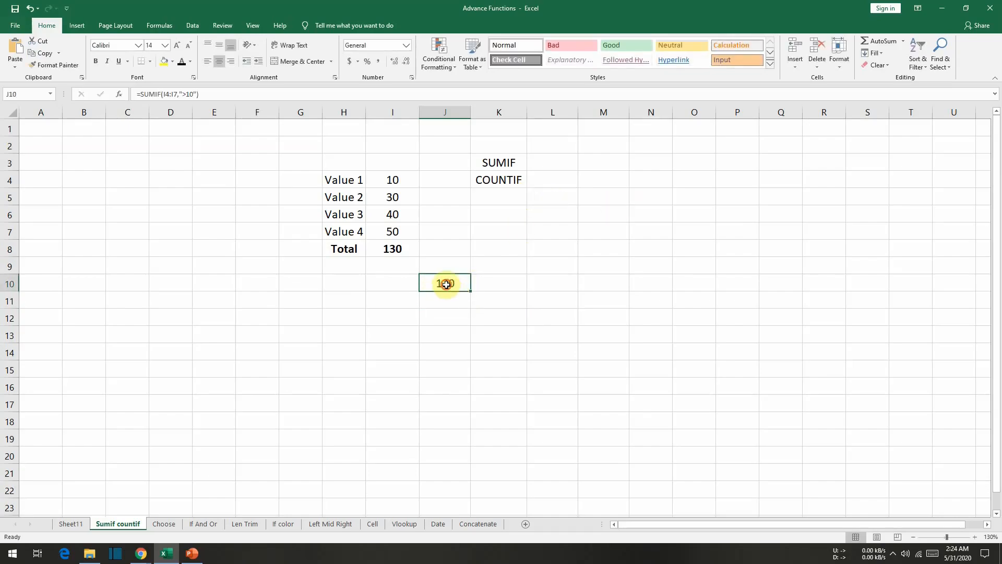
double_click(447, 284)
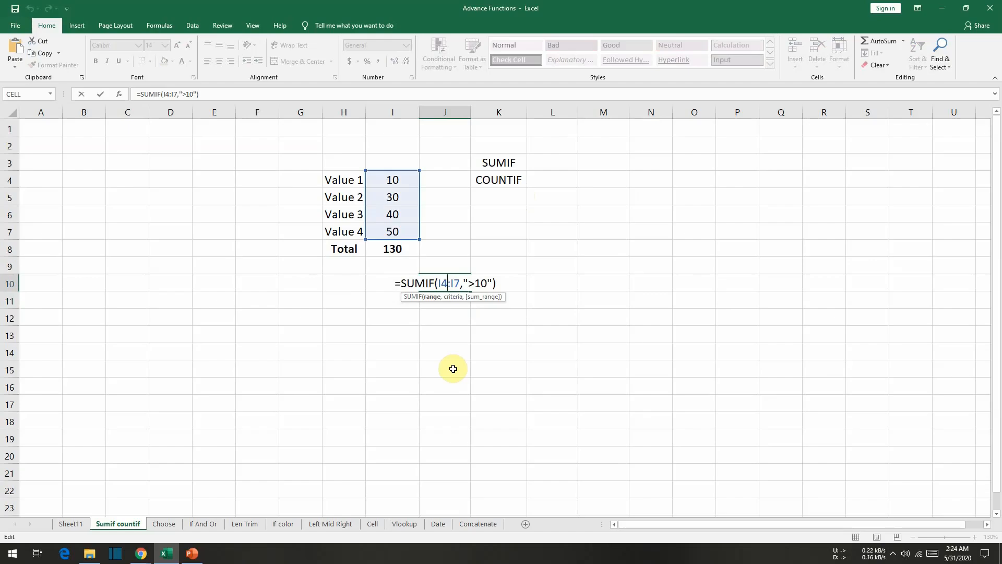
left_click_drag(393, 179, 395, 233)
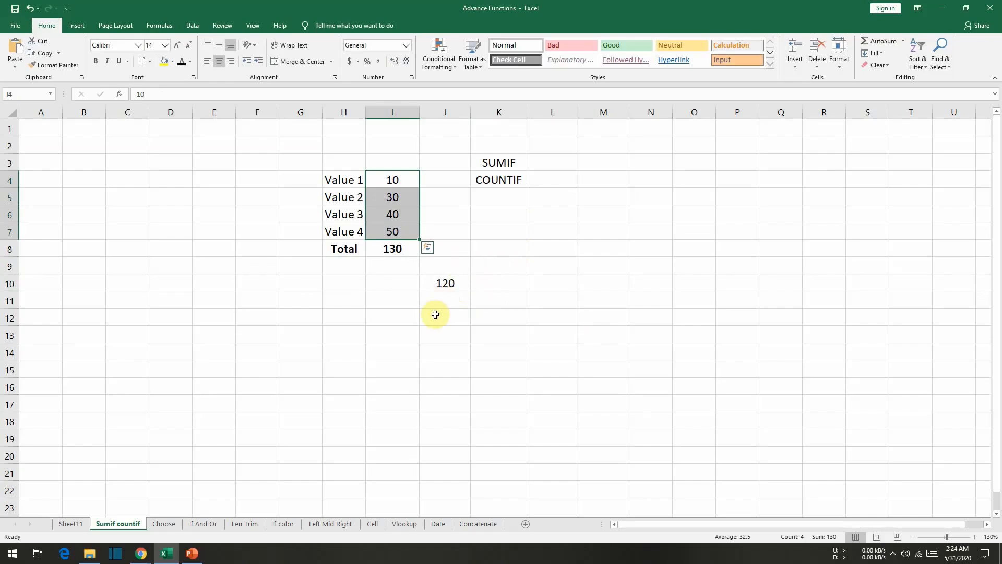
Enter a SUMIF formula in K10 that adds the values in I4:I7 using the criterion ">10"
left_click(481, 284)
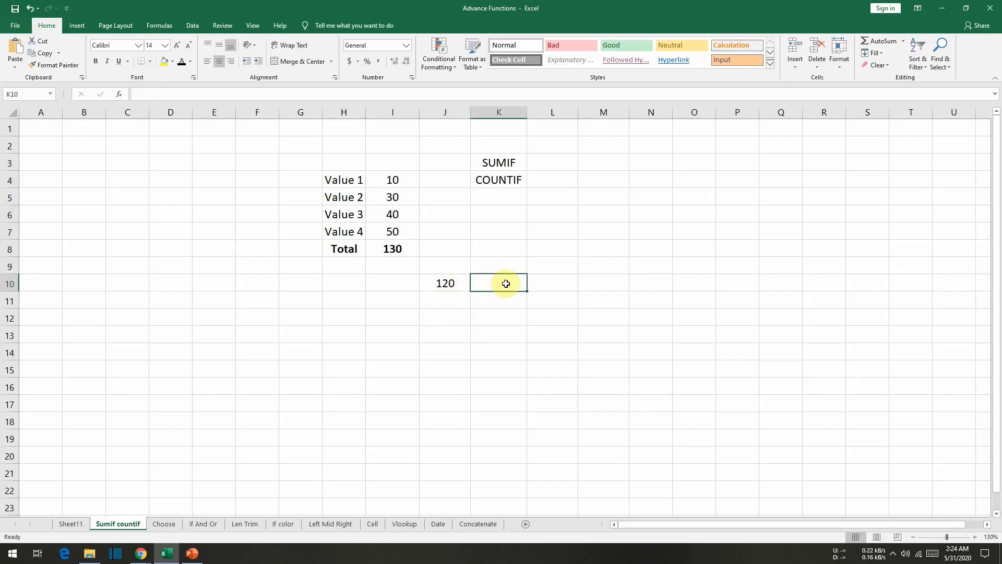
type("=s")
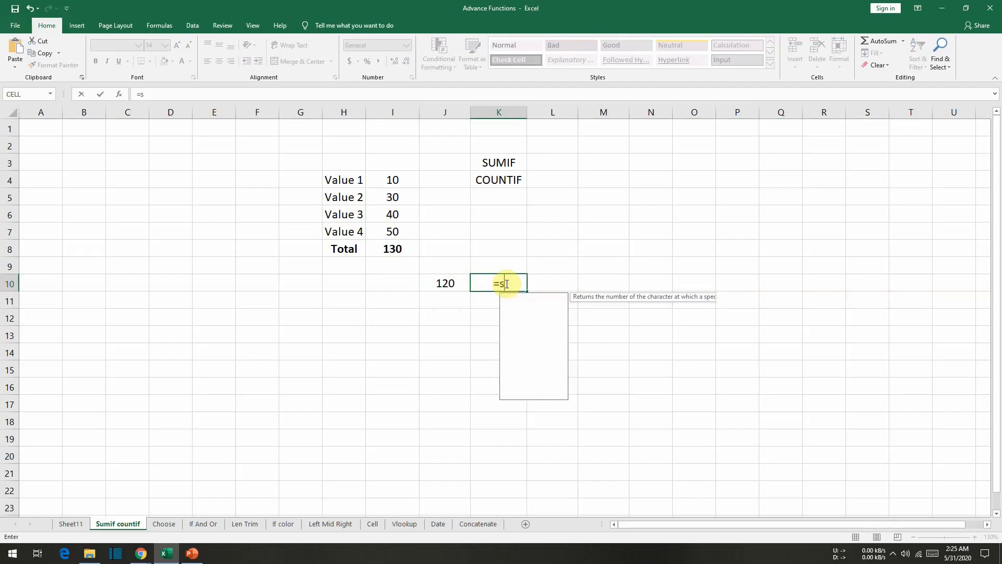
type("umif(")
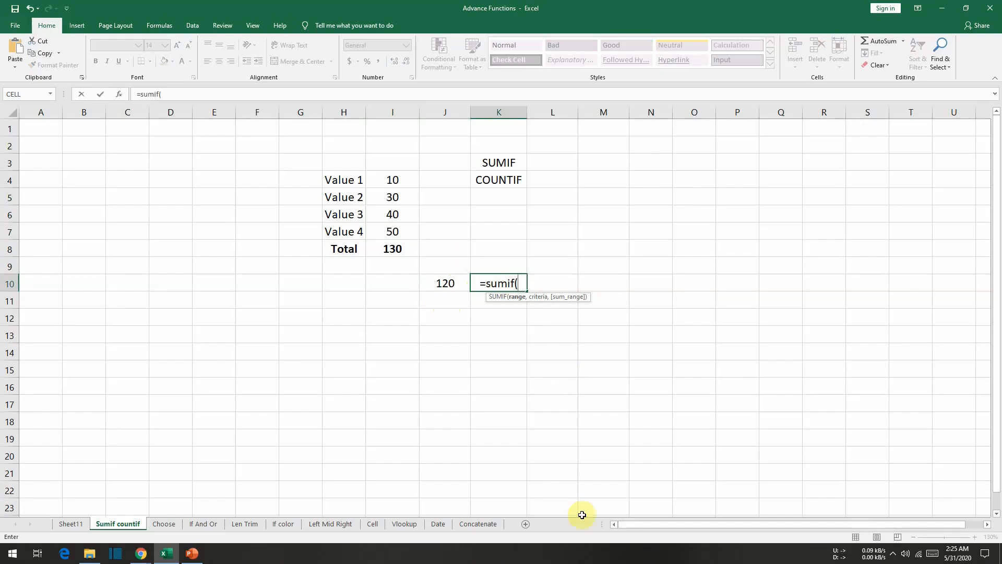
left_click(405, 175)
left_click_drag(404, 176, 403, 231)
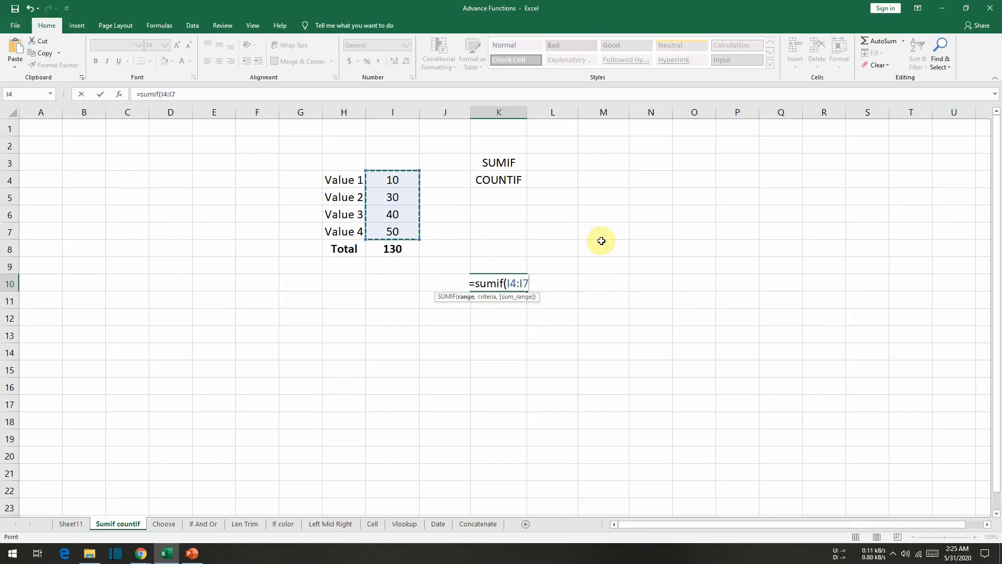
type(",")
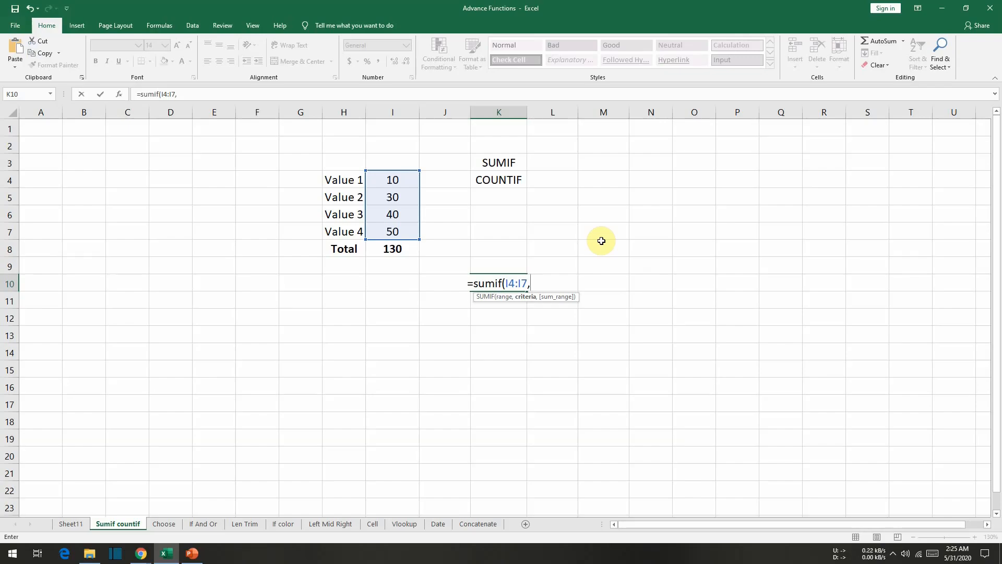
type("\"")
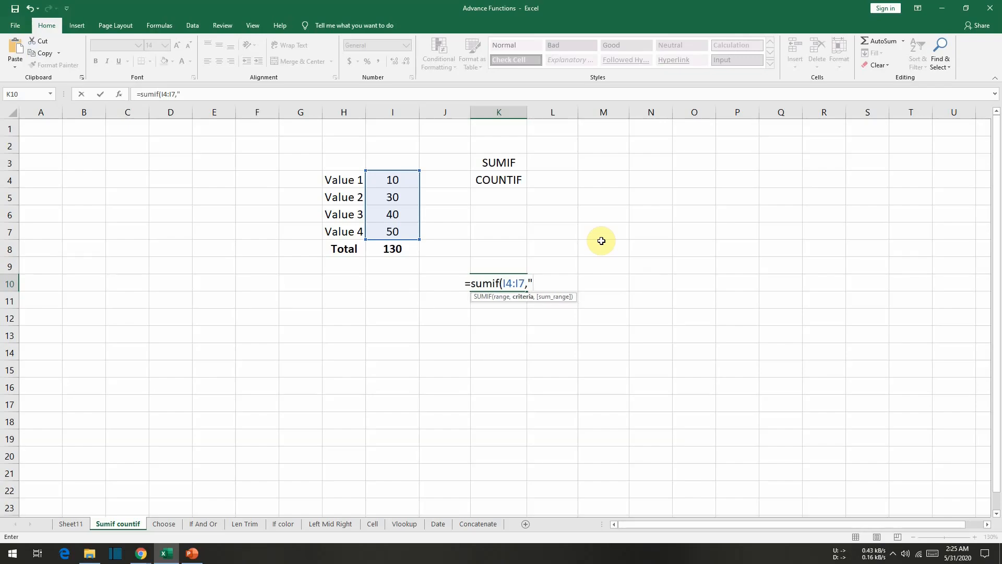
type(">1")
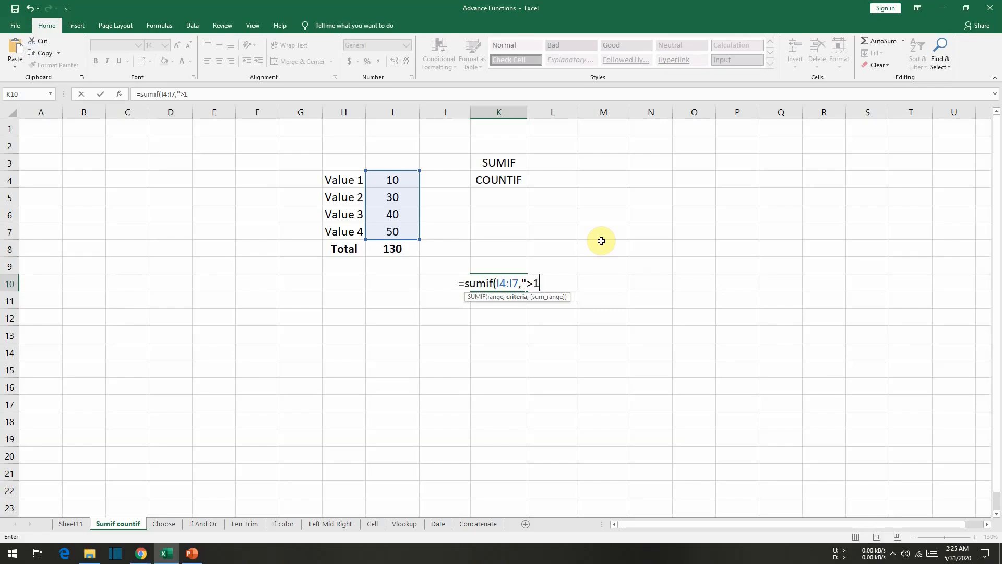
type("0\")")
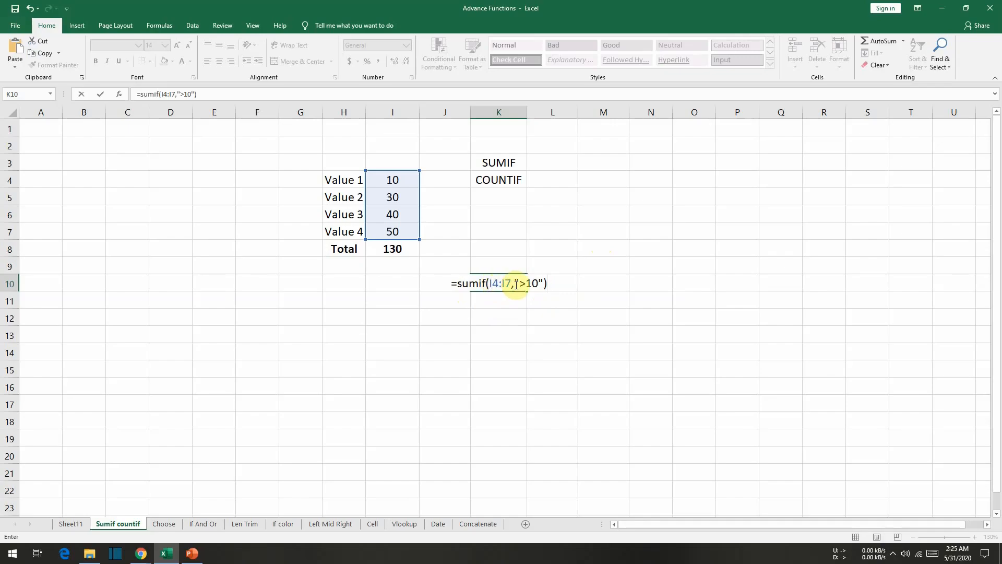
left_click_drag(511, 285, 489, 285)
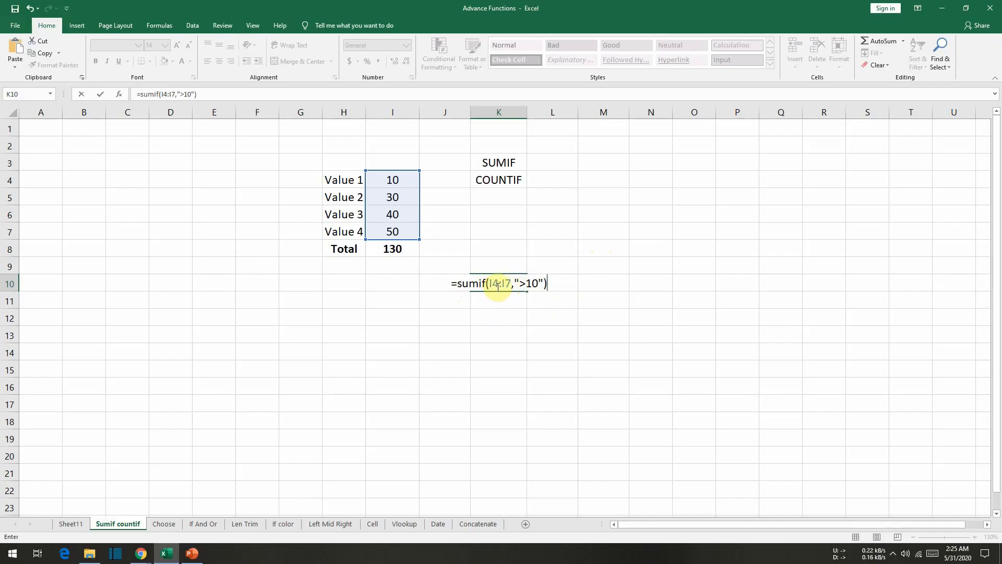
left_click(551, 284)
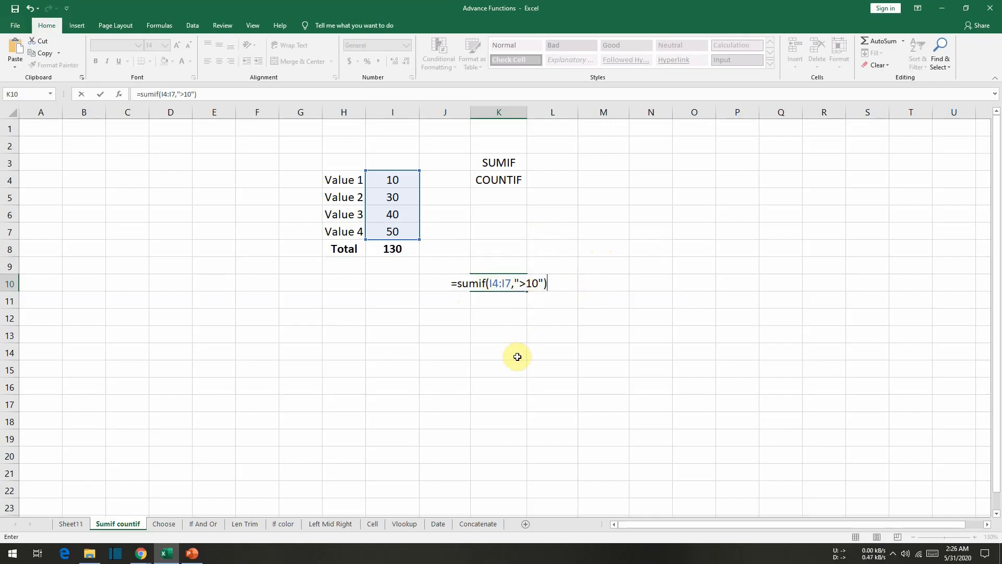
key("Return")
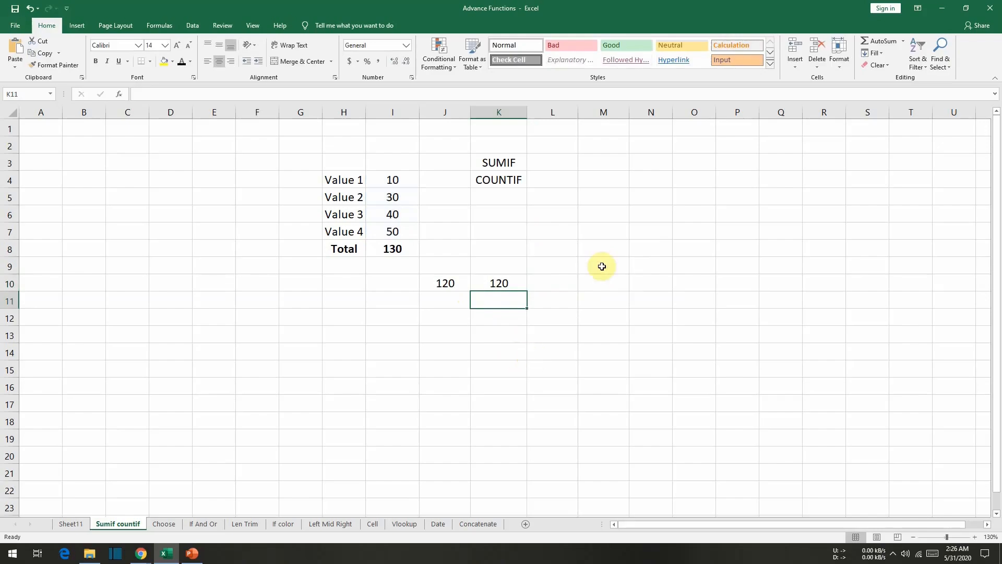
left_click(403, 181)
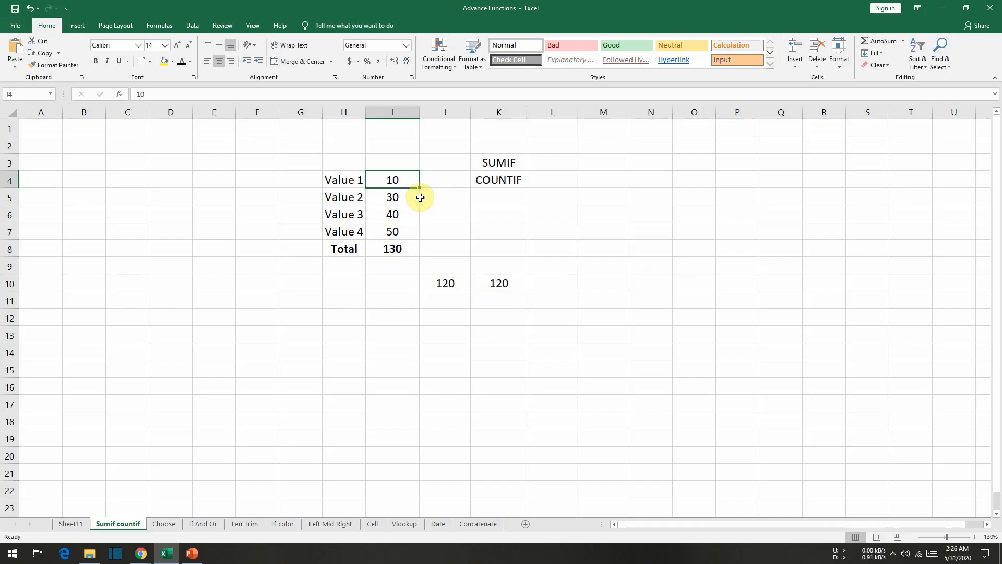
Select I5:I7 to check the values that meet the SUMIF criterion of greater than 10
key("Down")
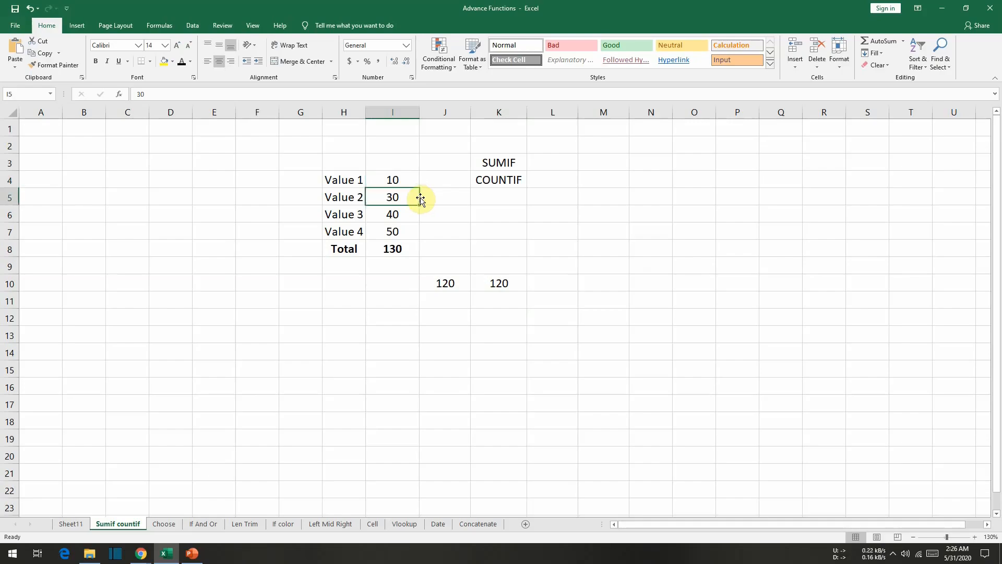
key("shift+Down")
key("shift+Down")
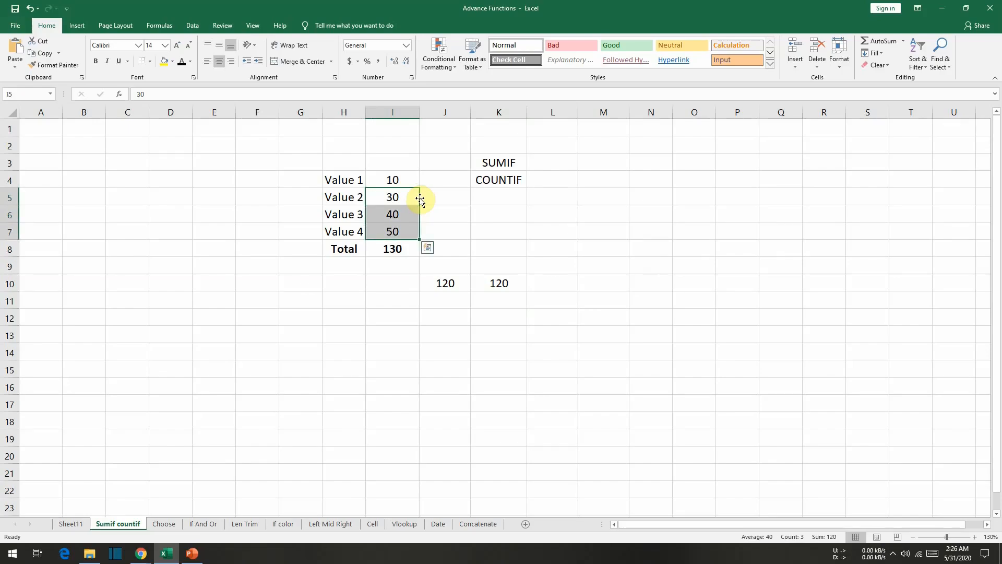
Try the criterion ">100" in the SUMIF formula in K10
left_click(499, 282)
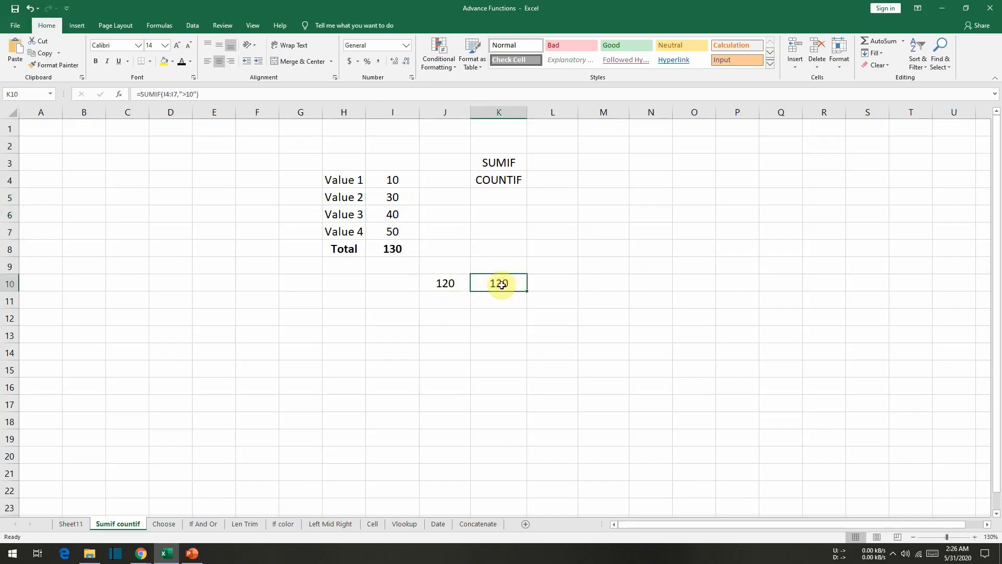
double_click(499, 282)
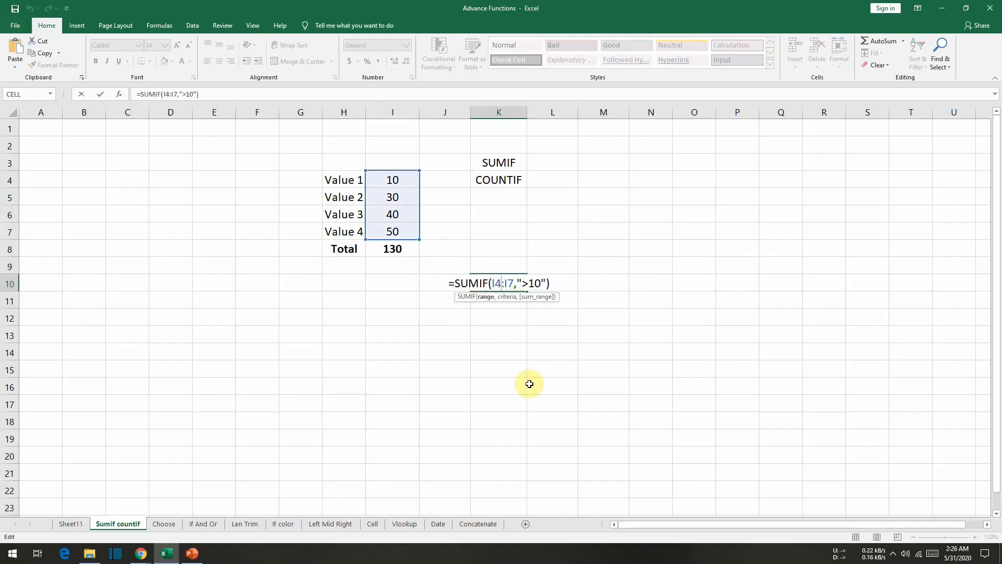
left_click(540, 282)
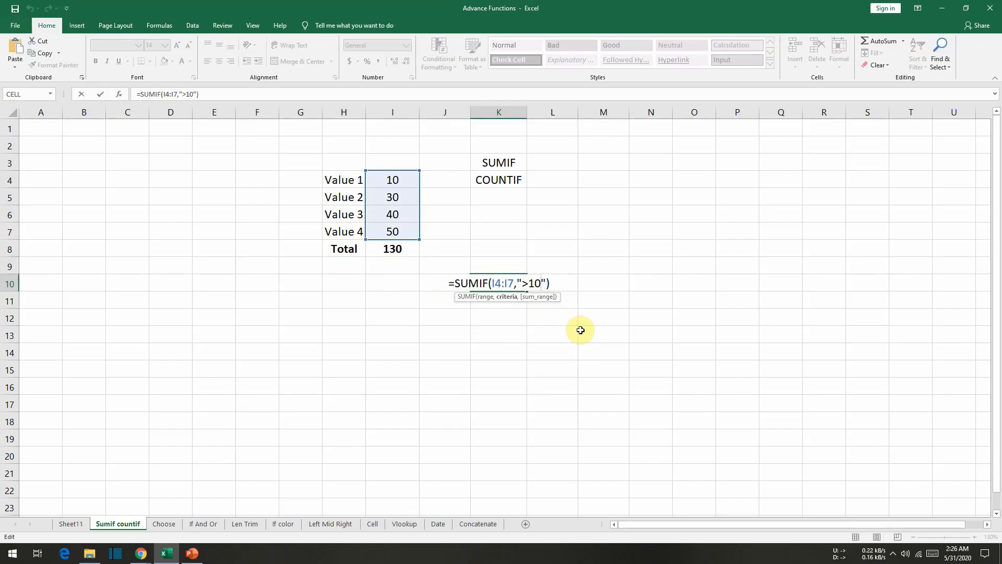
type("0")
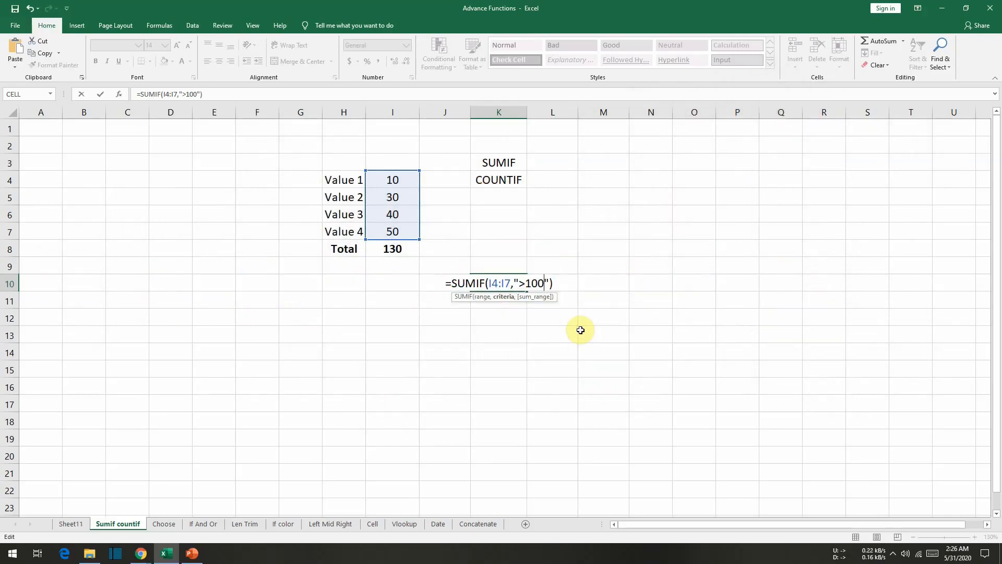
key("Return")
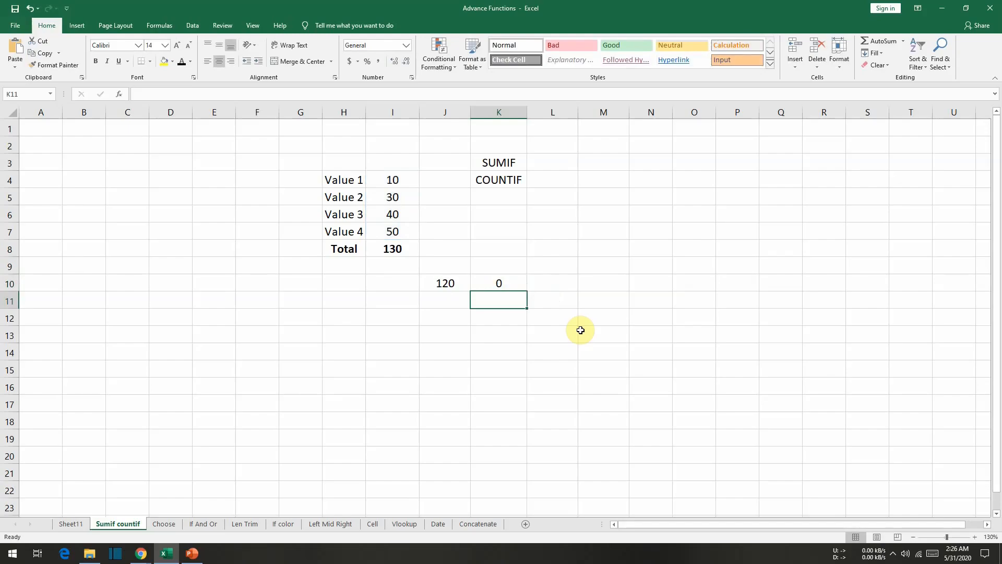
Set the criterion of the SUMIF formula in K10 to ">=40" and review the formula against the matching values in I6:I7
left_click(509, 284)
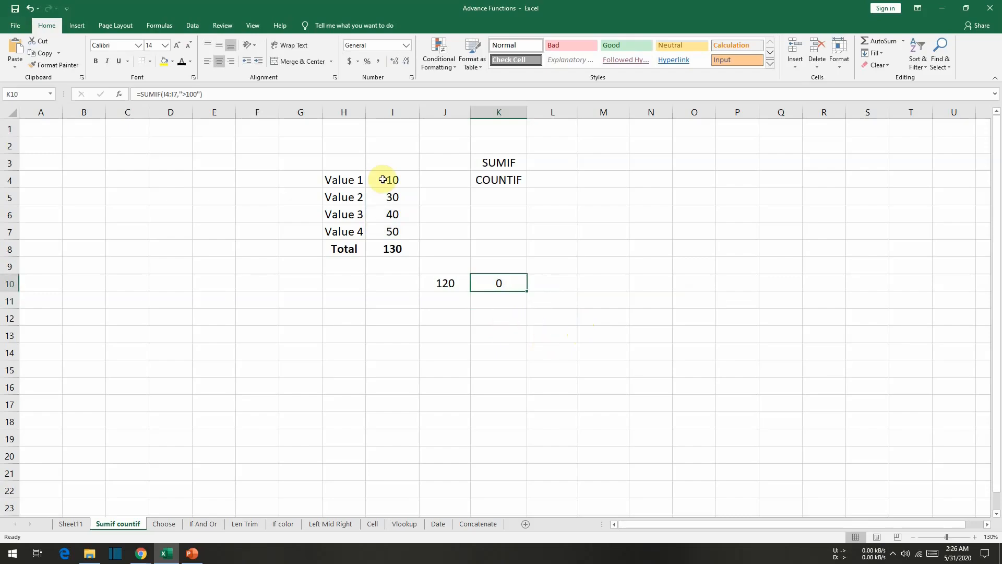
left_click_drag(389, 175, 392, 232)
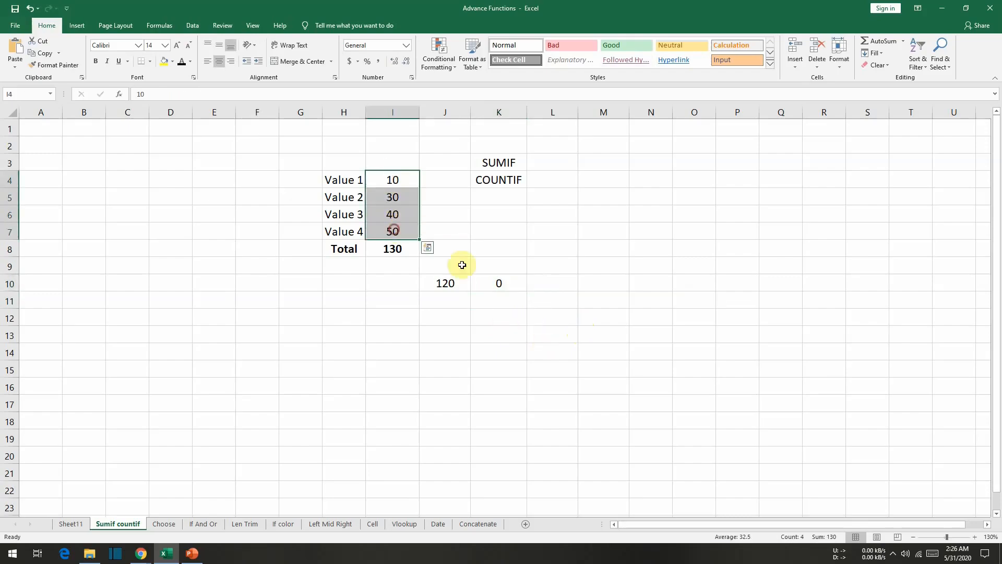
left_click(507, 283)
double_click(516, 285)
left_click(525, 283)
key("Delete")
key("Delete")
key("Delete")
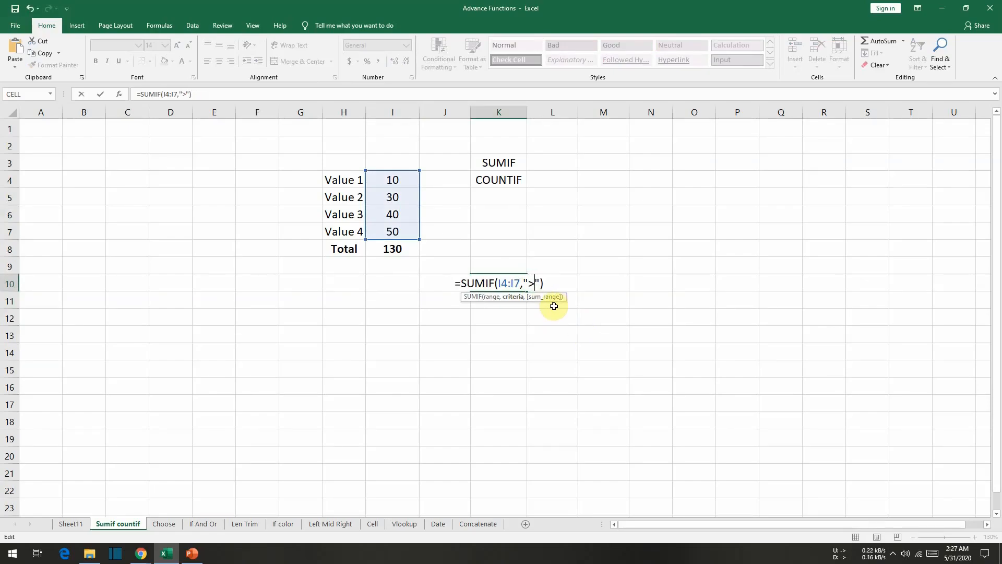
type("=")
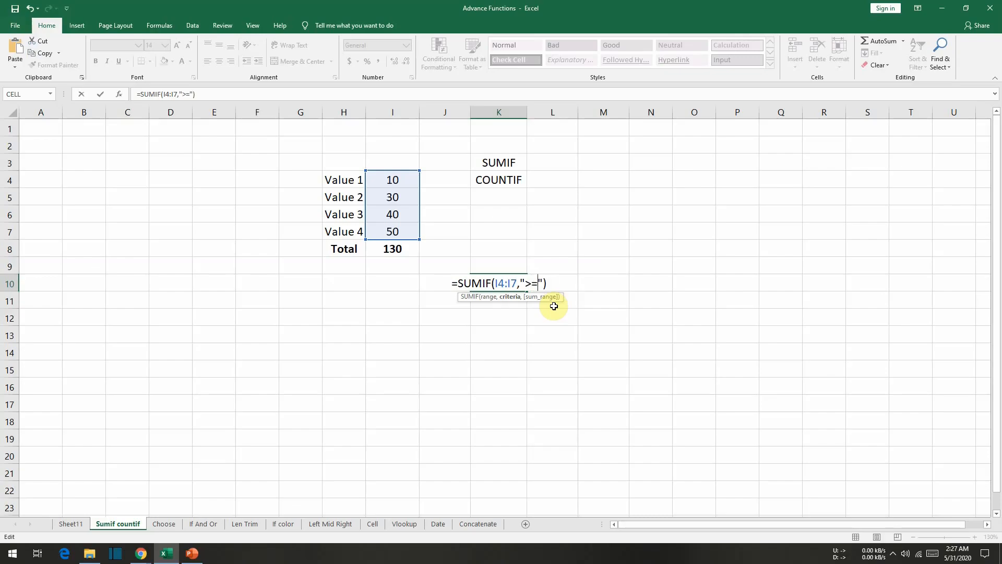
type("40")
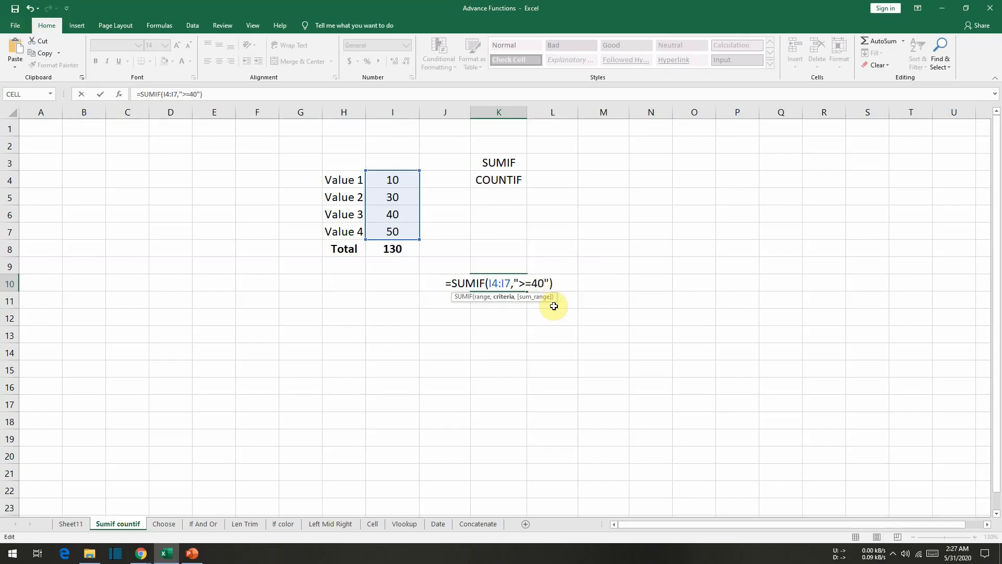
key("Return")
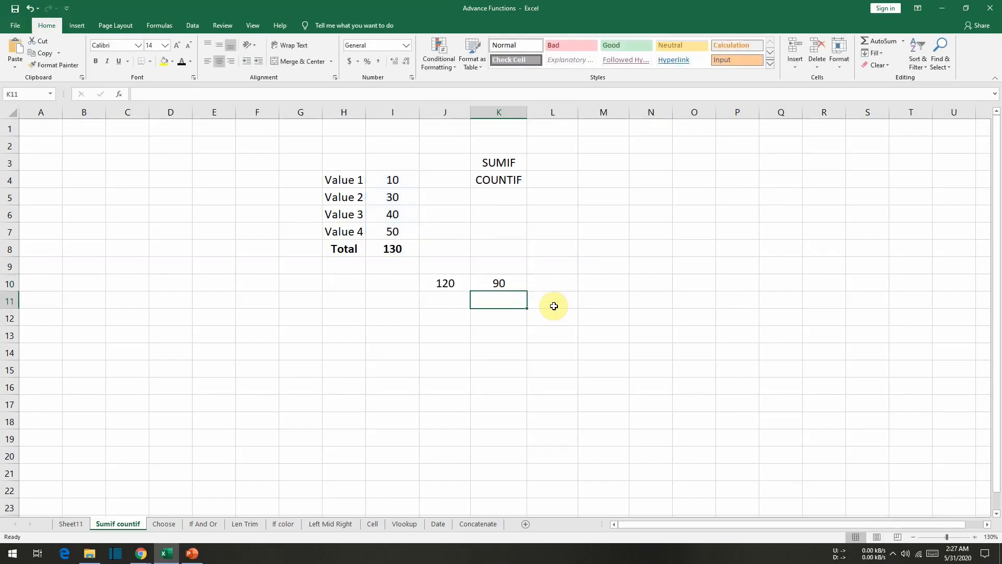
left_click(504, 283)
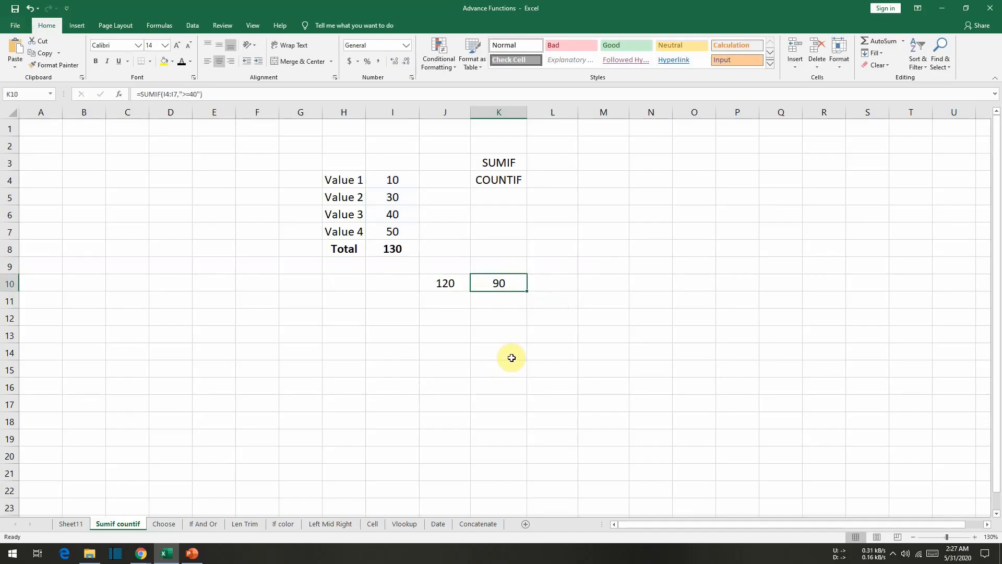
double_click(510, 282)
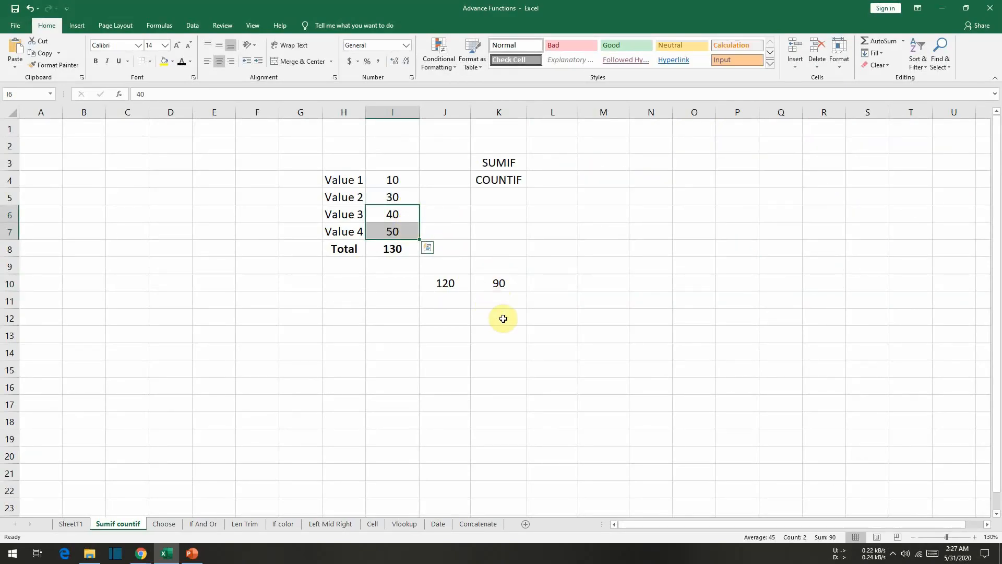
Enter a COUNTIF formula in K12 that counts the values in I4:I7 using the criterion ">10"
left_click(484, 315)
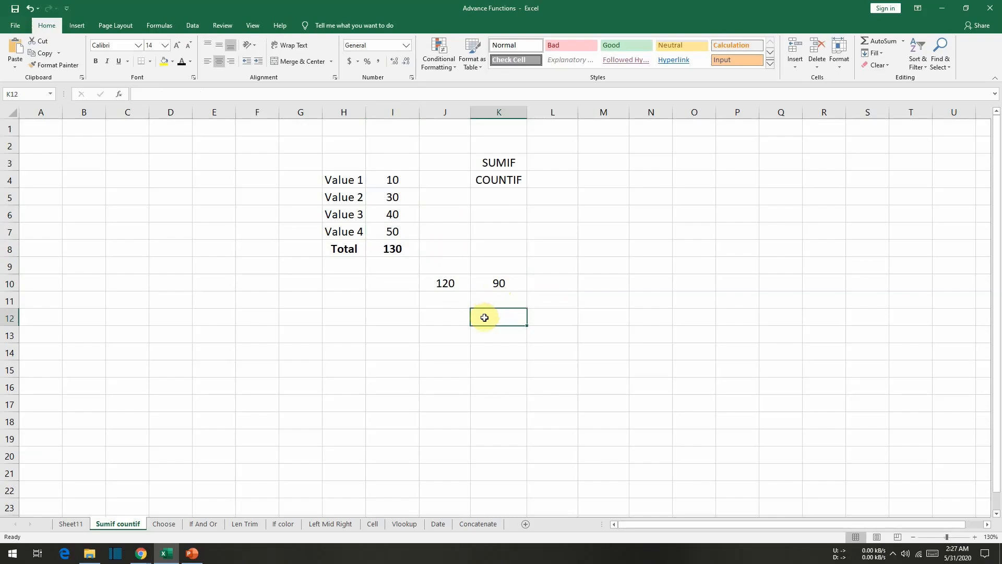
type("=couni")
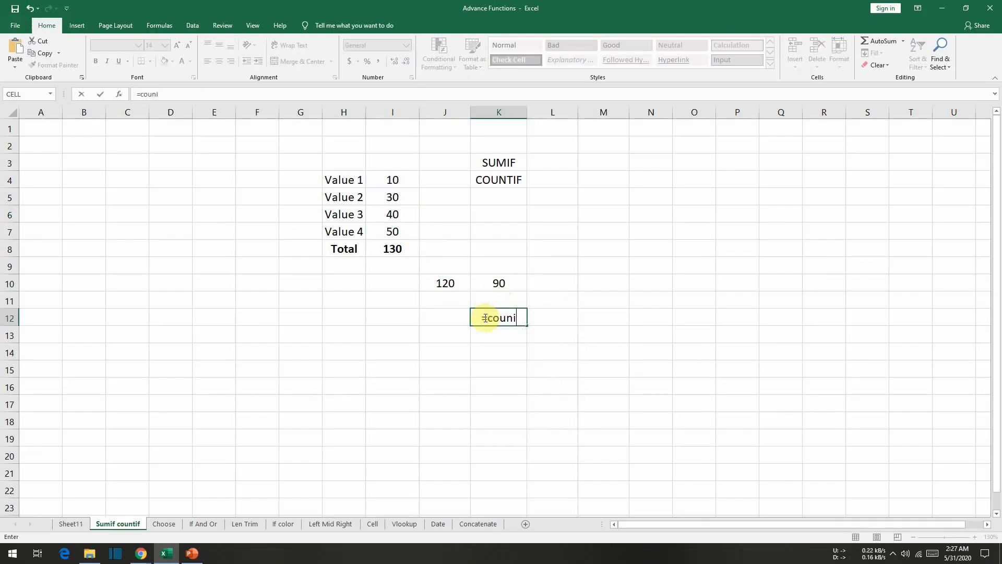
type("f(")
key("BackSpace")
key("BackSpace")
key("BackSpace")
type("tif")
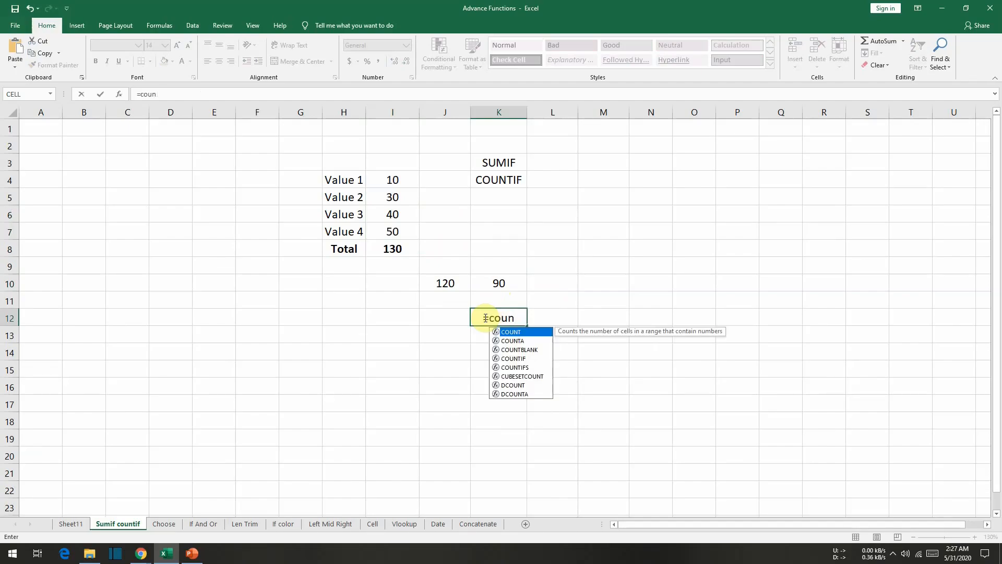
type("(")
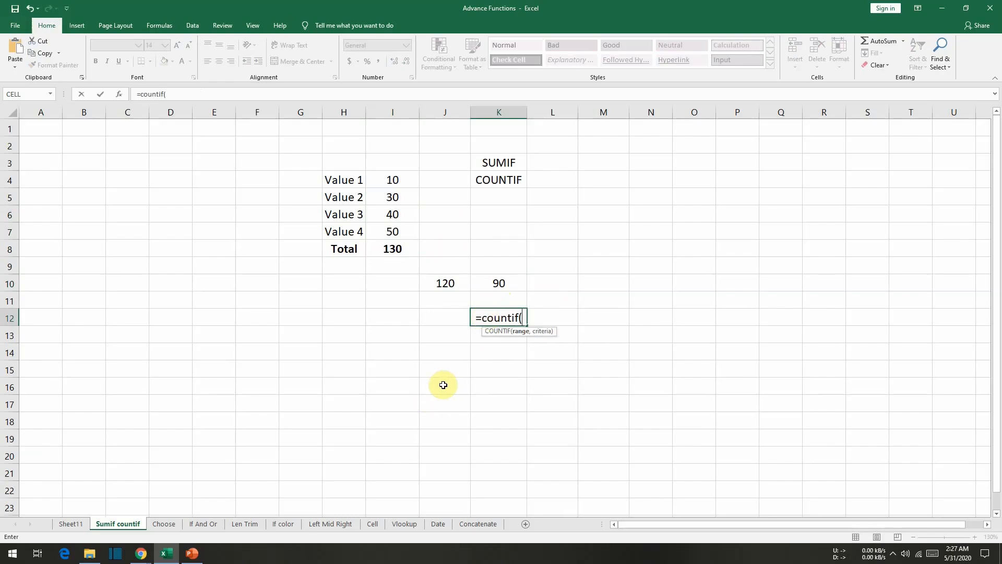
left_click_drag(406, 180, 406, 232)
left_click(406, 233)
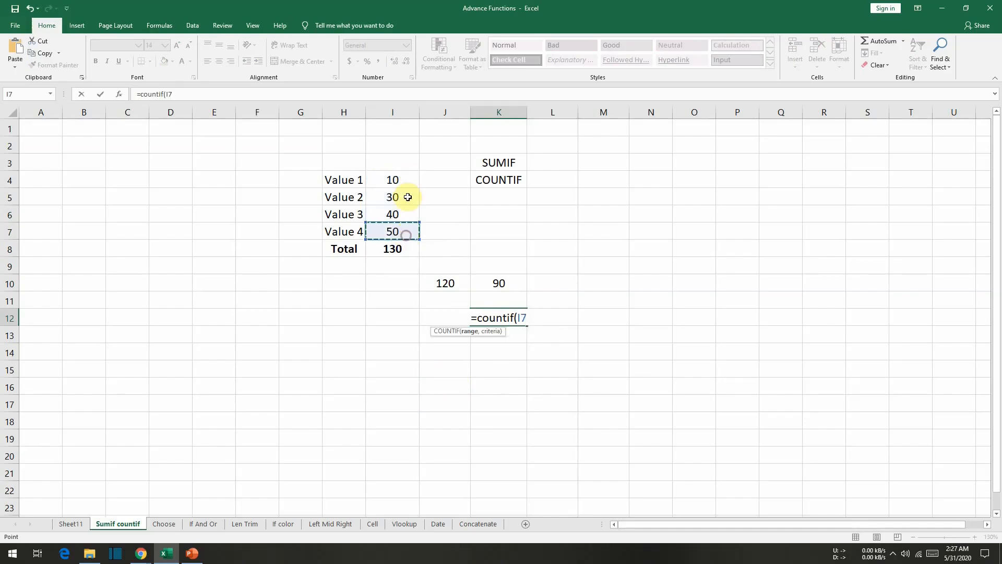
left_click(401, 179, "shift")
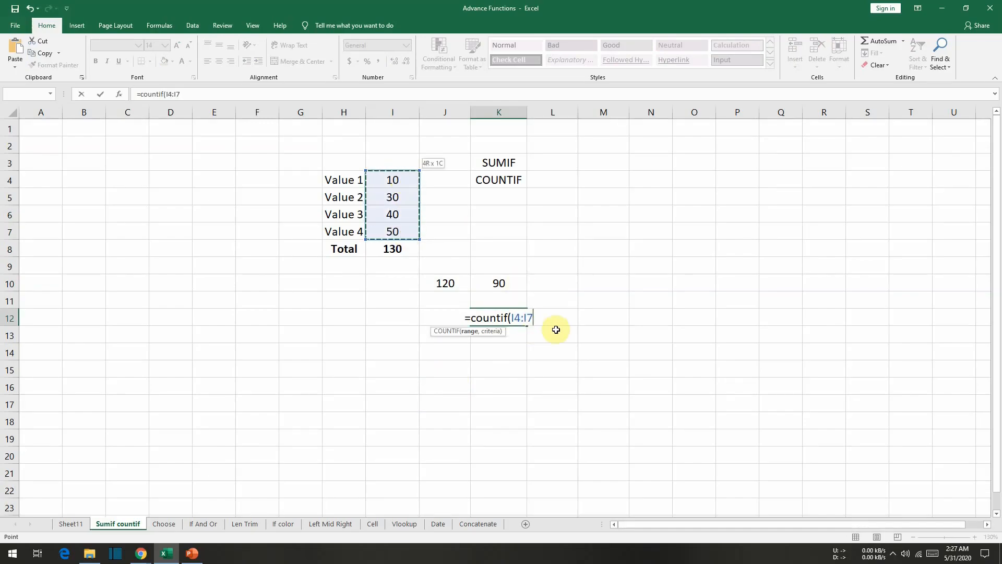
type(",")
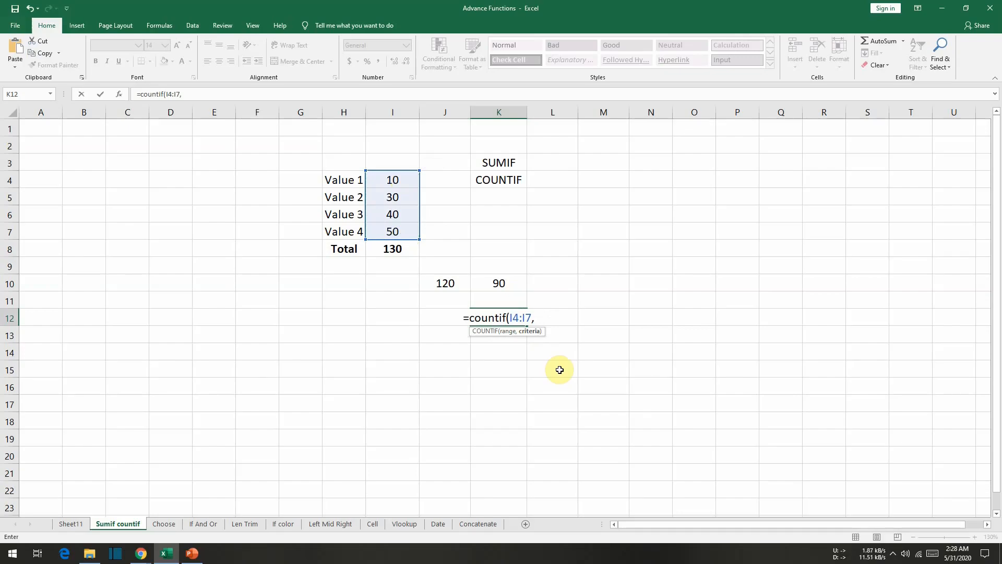
type("\">10")
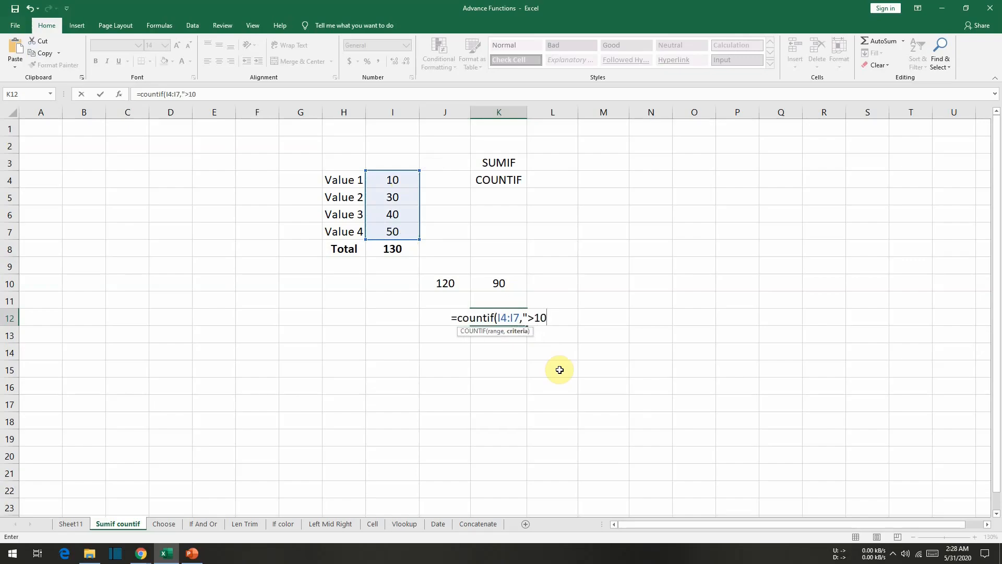
type("\")")
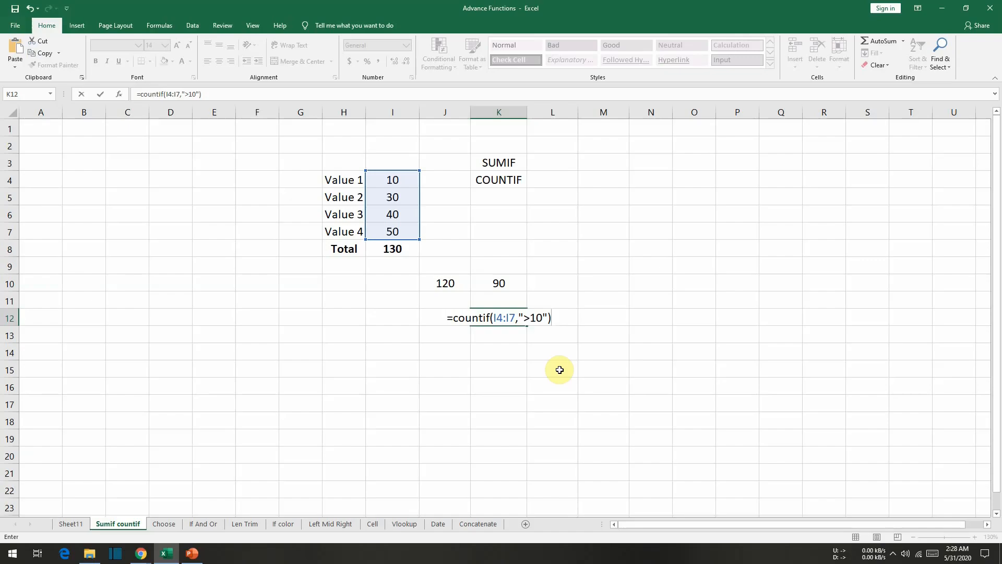
key("Return")
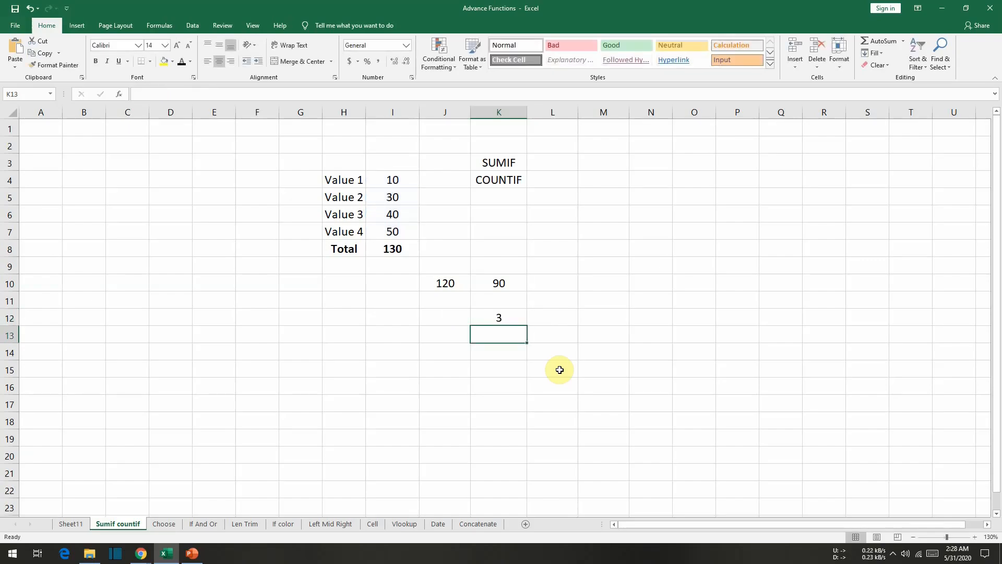
Set the criterion of the COUNTIF formula in K12 to ">=40" and check it against the values in I6:I7
double_click(515, 316)
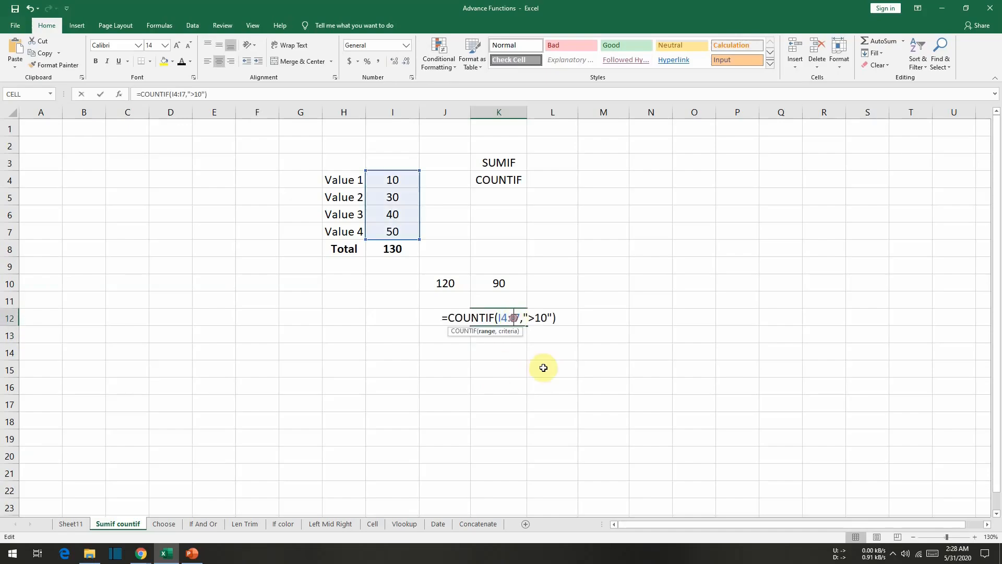
left_click(532, 317)
type("=")
key("Delete")
type("4")
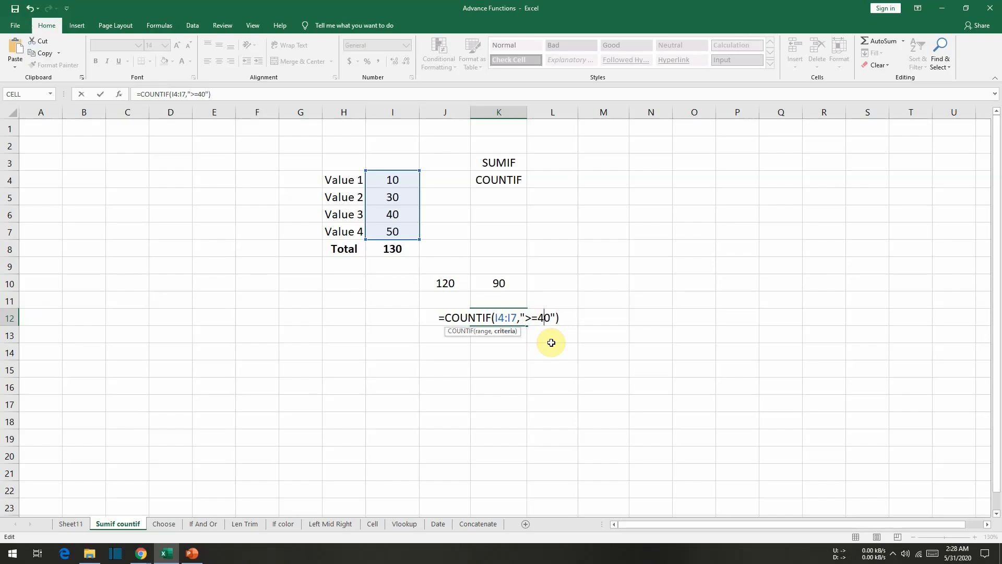
key("Return")
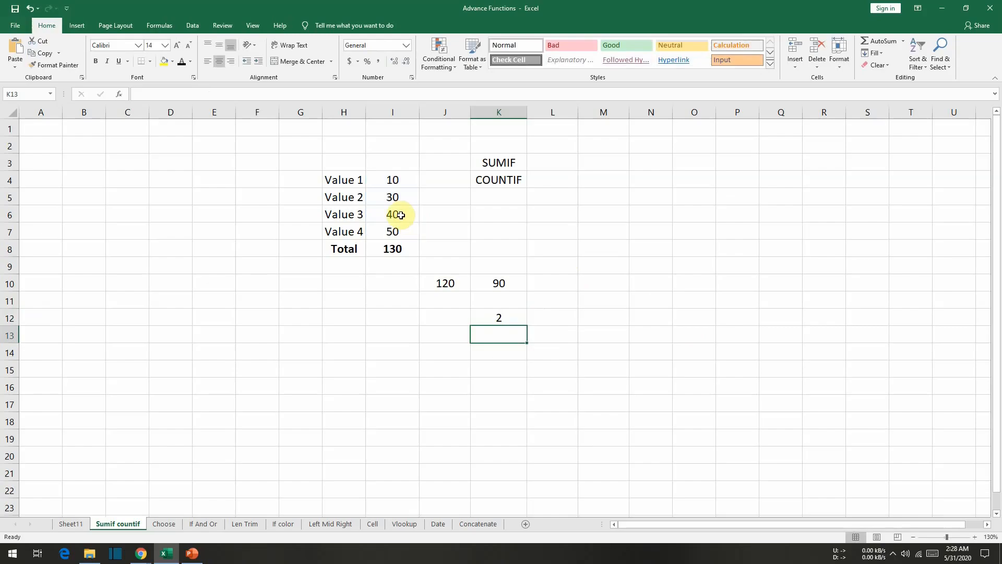
left_click_drag(397, 214, 402, 230)
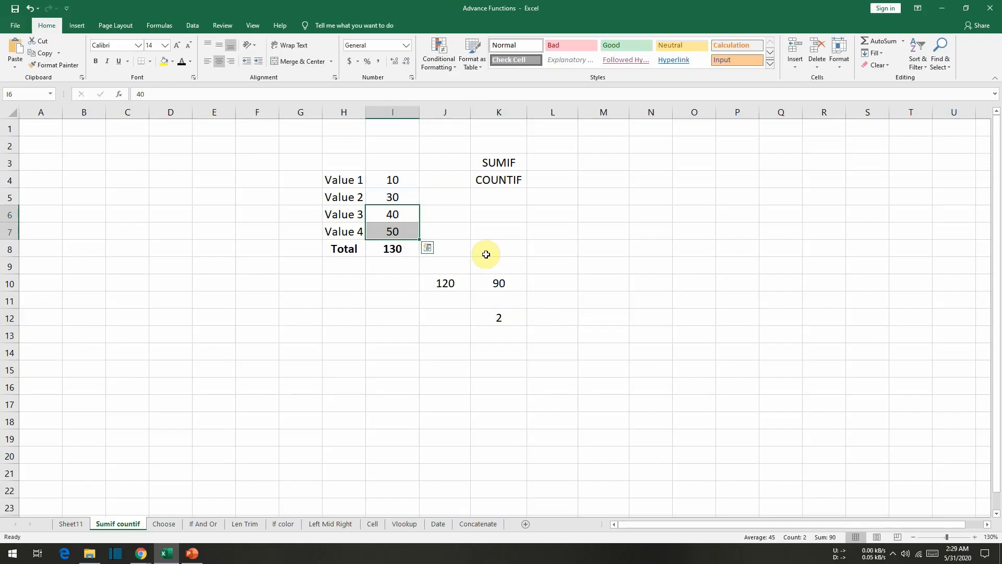
left_click(514, 319)
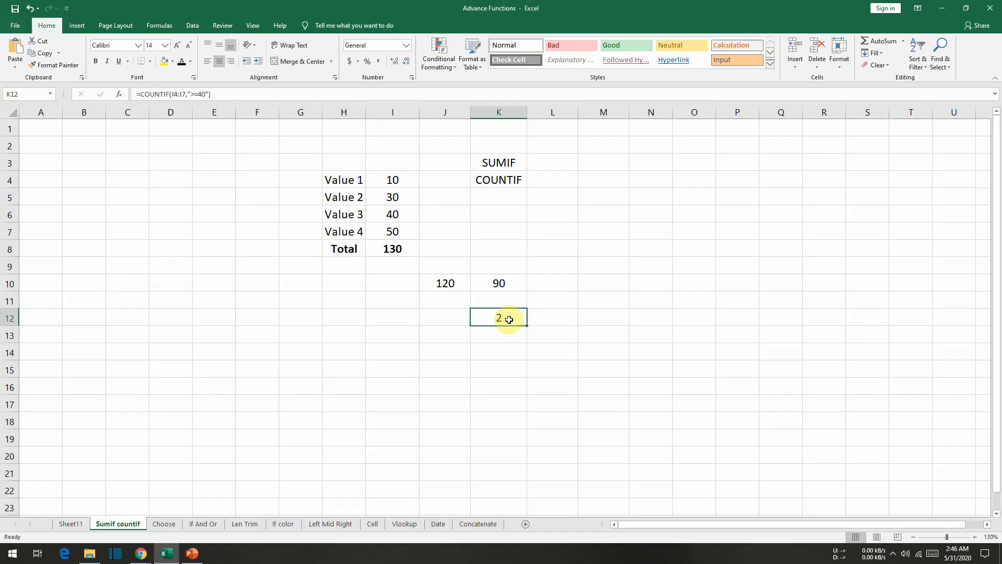
Enter the label CHOOSE in K5 on the Choose sheet
left_click(165, 524)
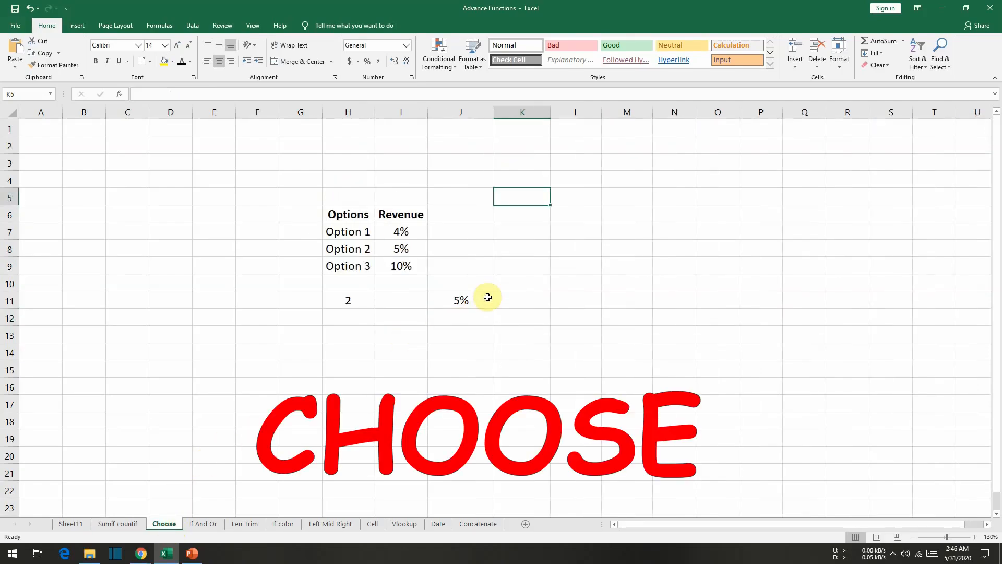
type("CHOOSE")
key("Return")
key("Up")
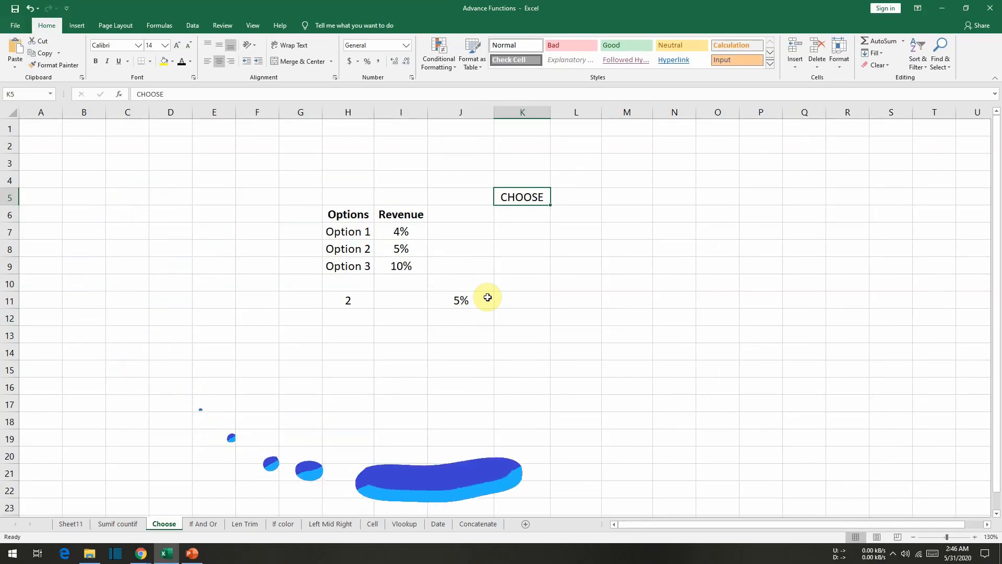
Examine each option with its revenue percentage in H6:I9 and the existing CHOOSE formula in J11
left_click(357, 214)
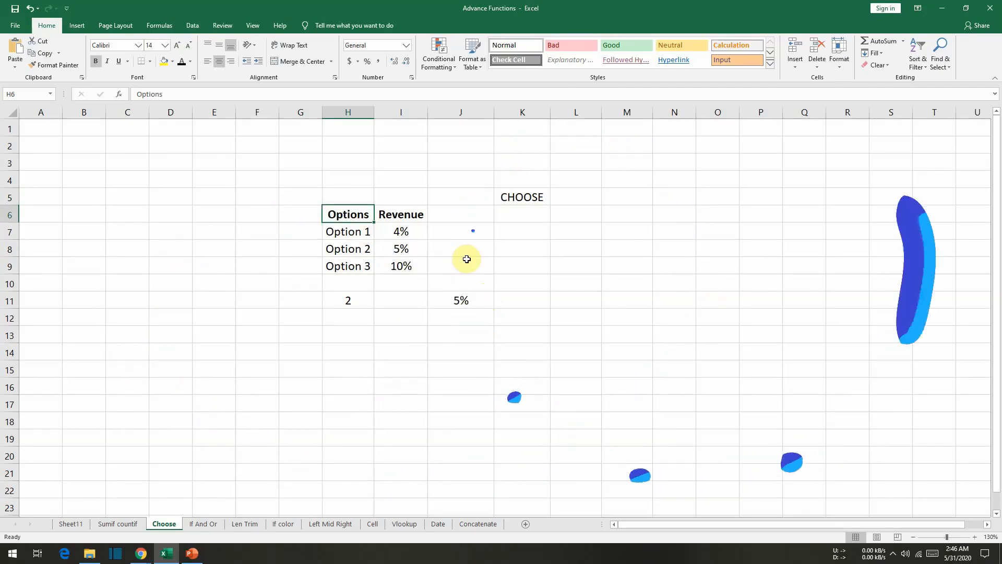
key("Down")
key("Right")
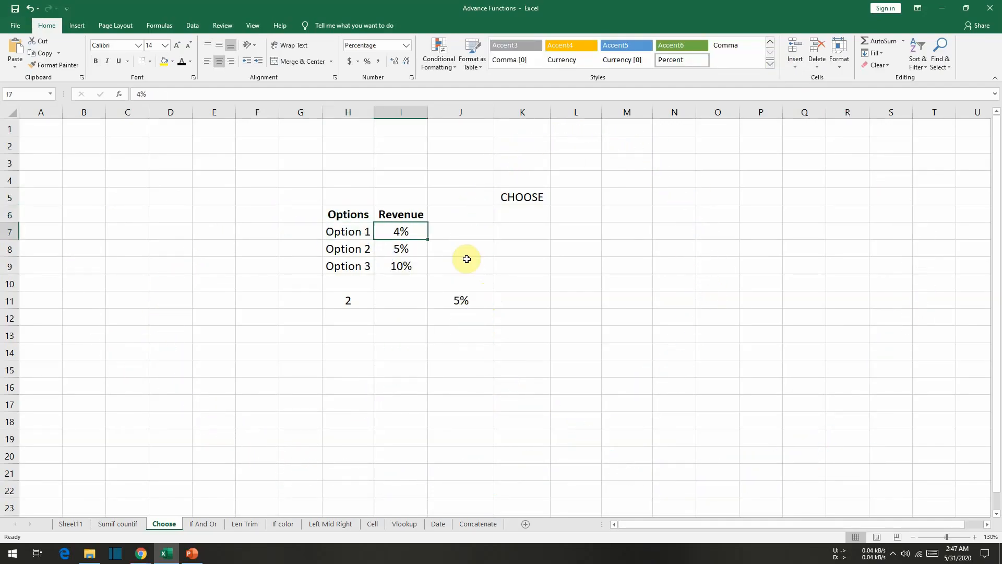
key("Down")
key("Left")
key("Right")
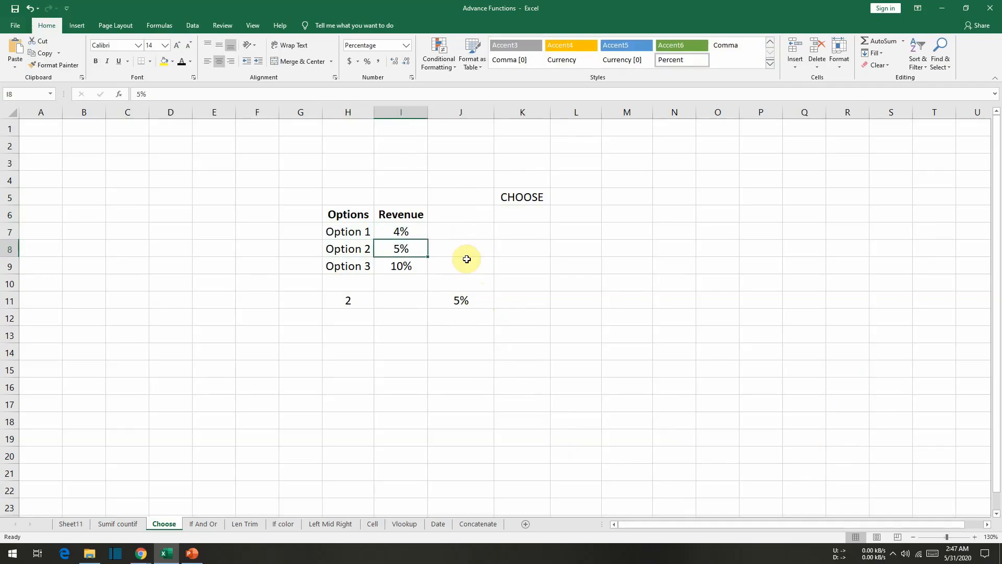
key("Down")
key("Left")
key("Right")
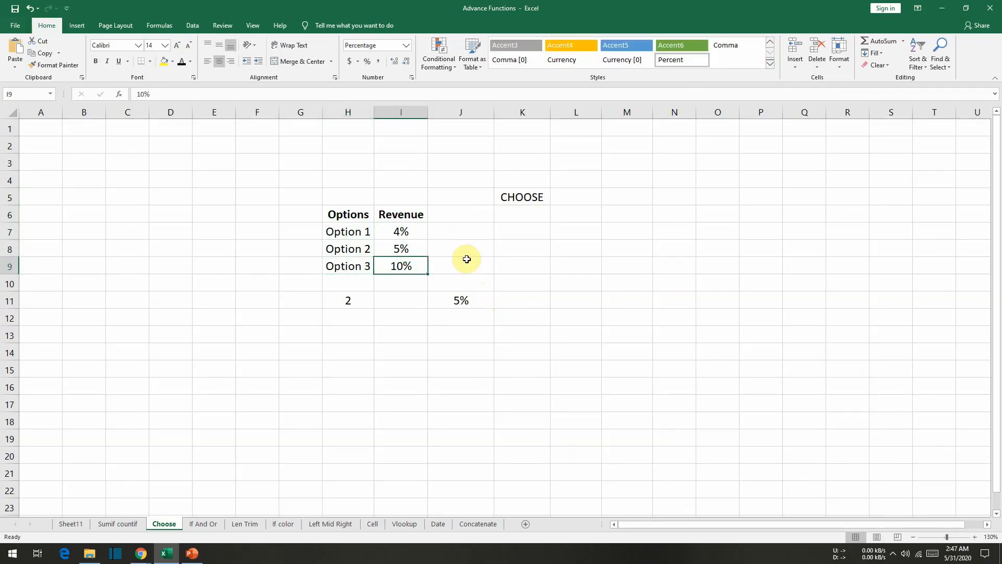
key("Down")
key("Down")
key("Right")
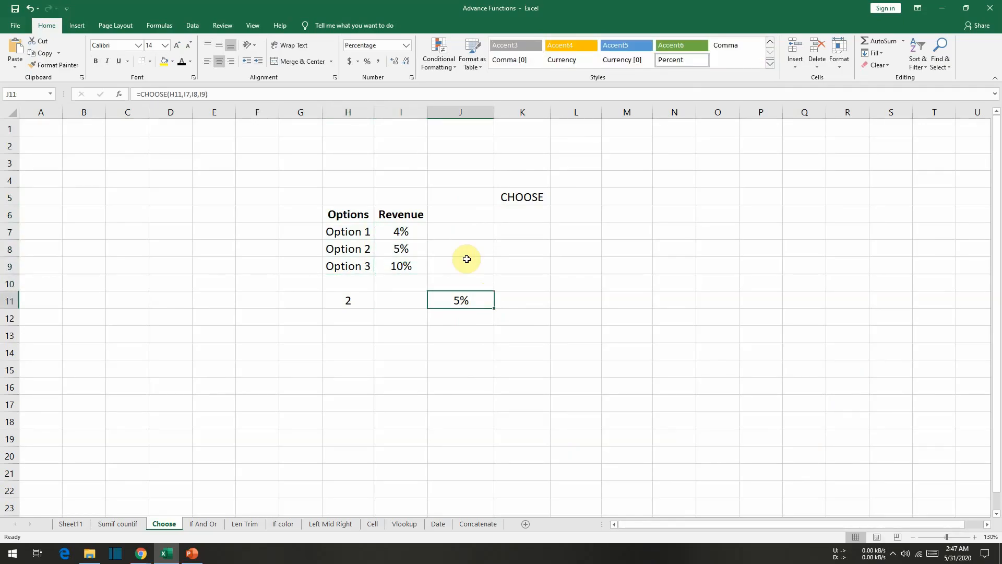
Test the CHOOSE formula in J11 by setting the index number in H11 to 3 and then to 1
left_click(353, 300)
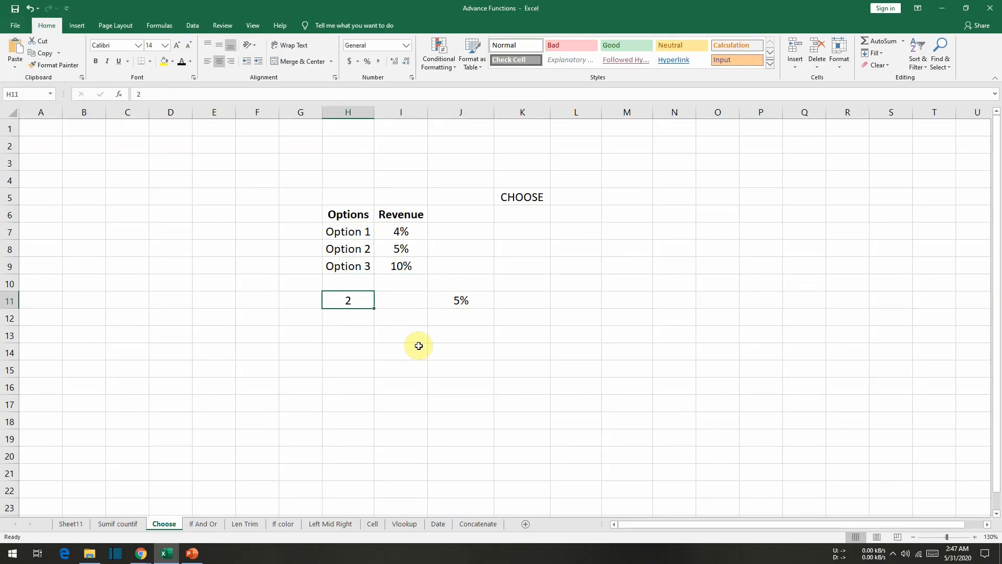
type("3")
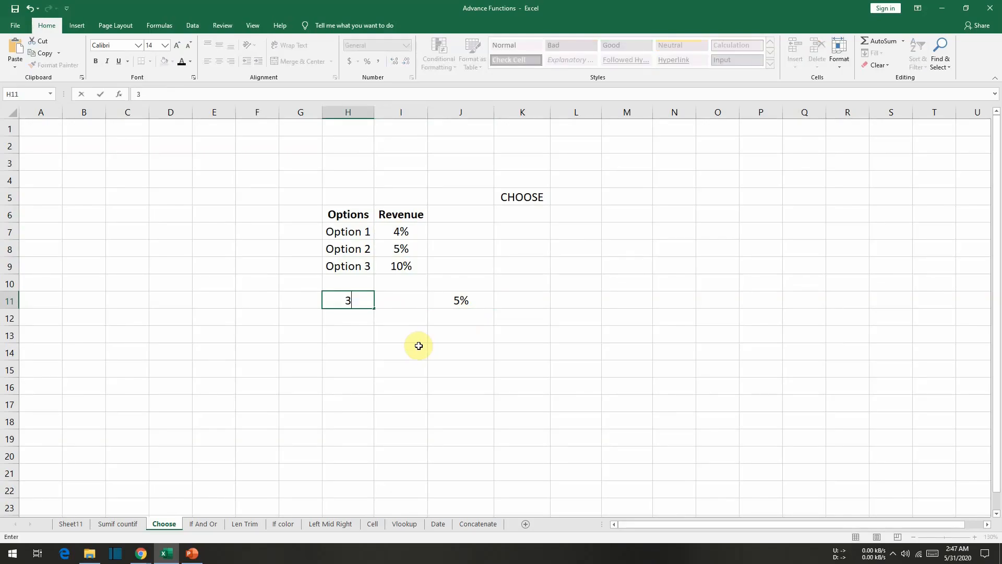
key("Return")
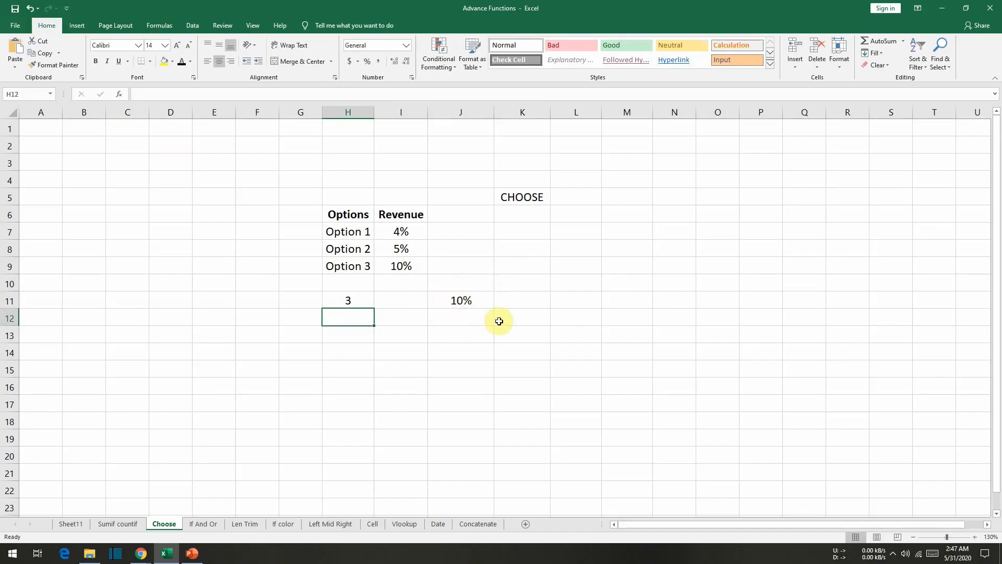
left_click(353, 301)
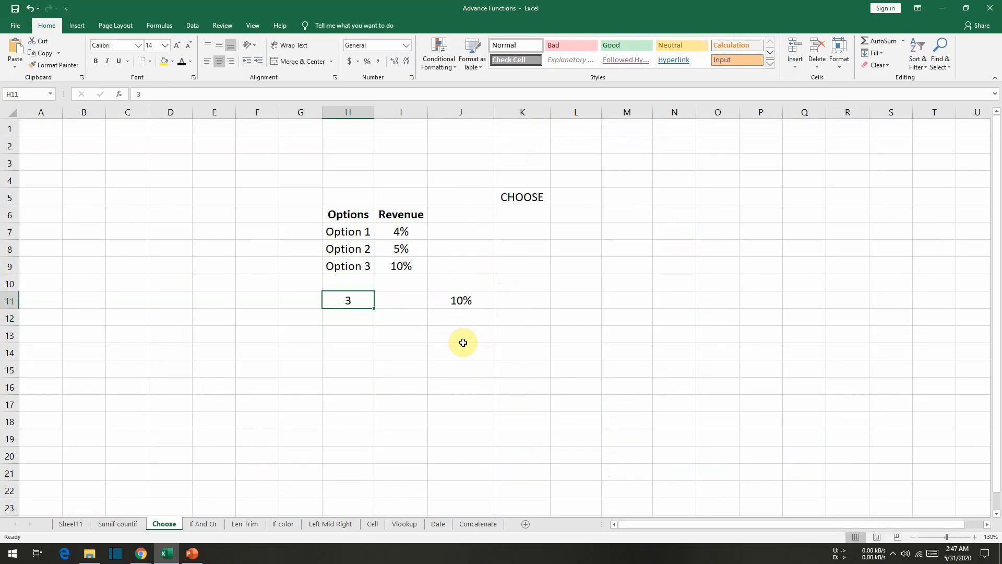
type("1")
key("Return")
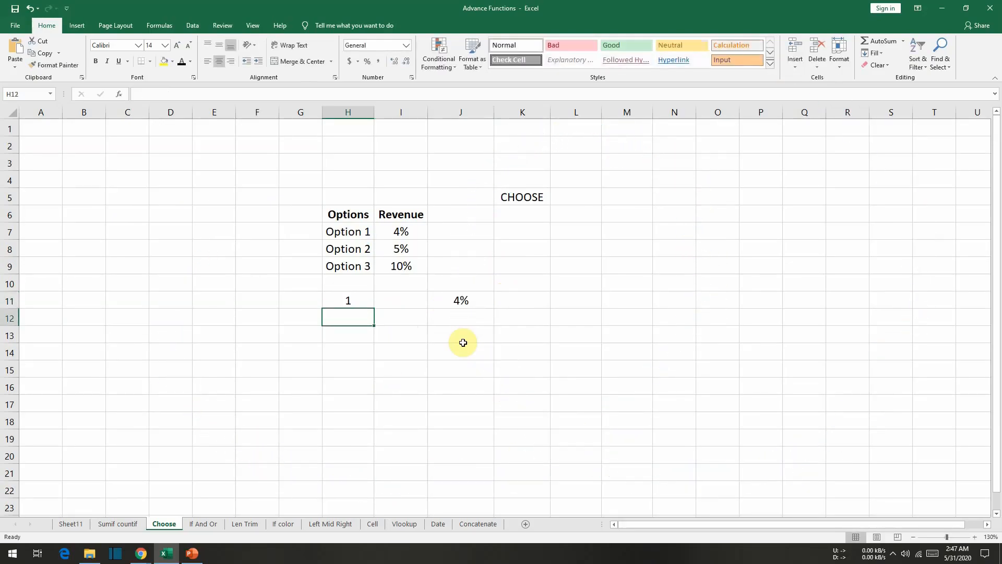
Enter the formula =CHOOSE(H11,I7,I8,I9) in J12 and format the cell as a percentage
left_click(456, 317)
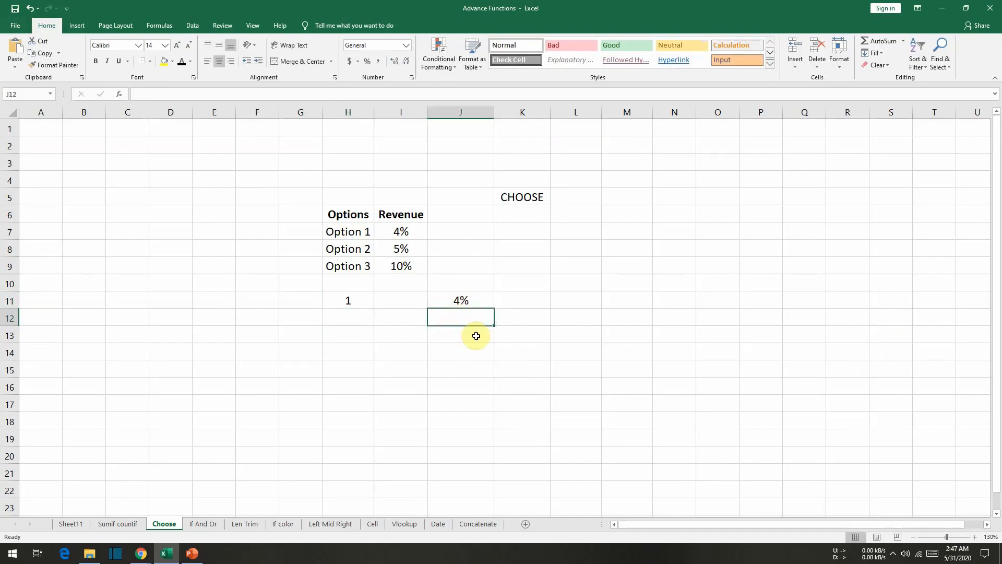
type("=")
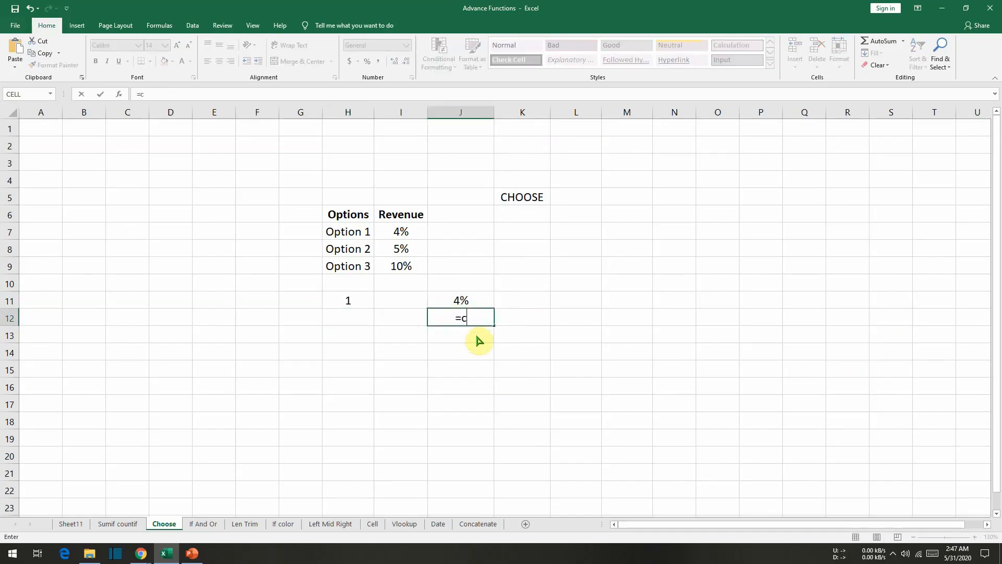
type("choose")
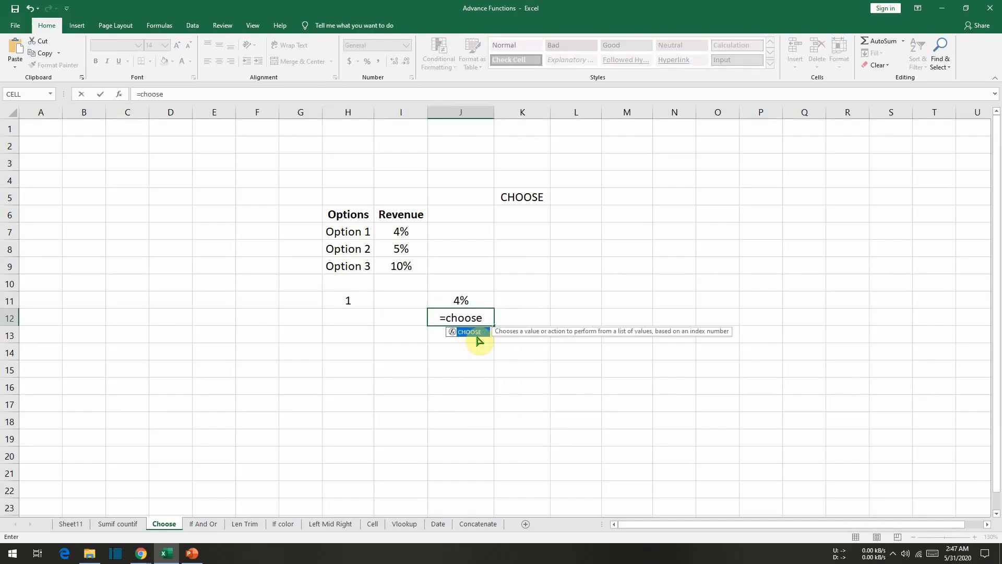
type("(")
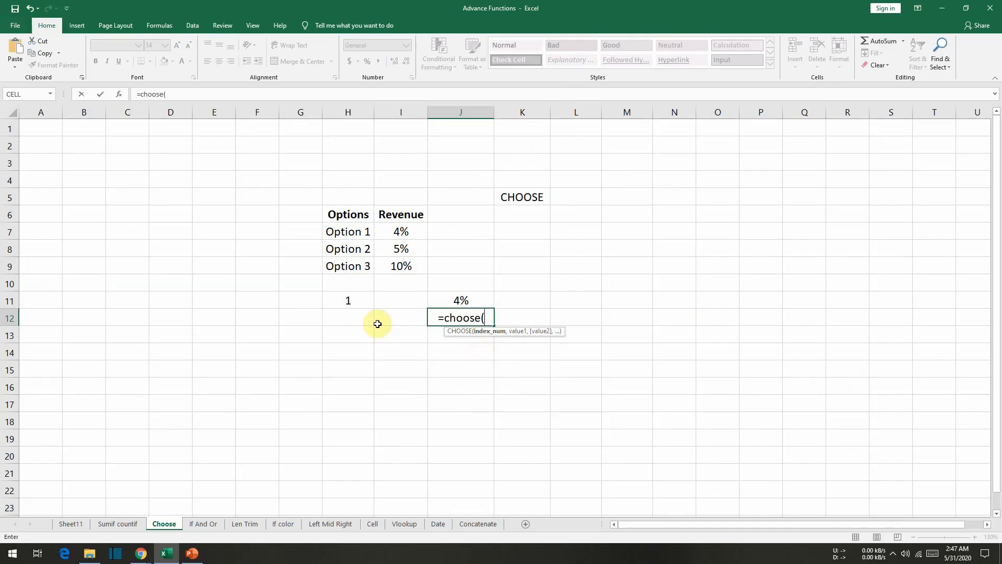
left_click(356, 299)
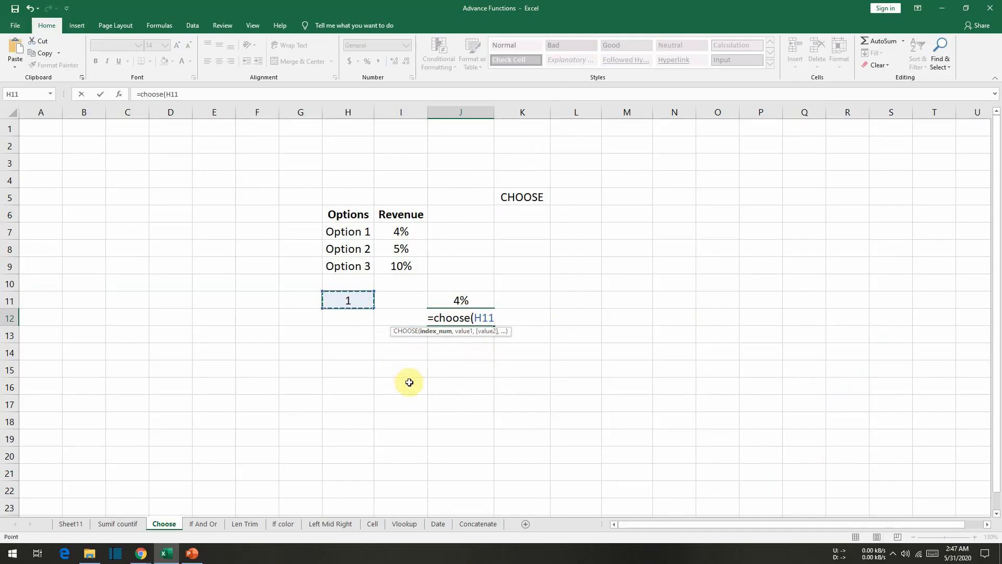
type(",")
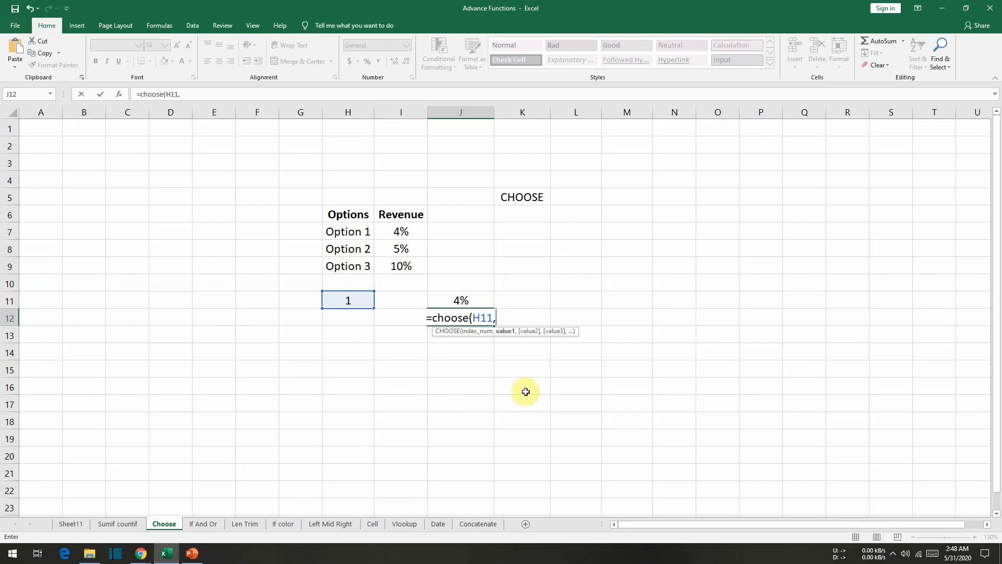
left_click(405, 230)
type(",")
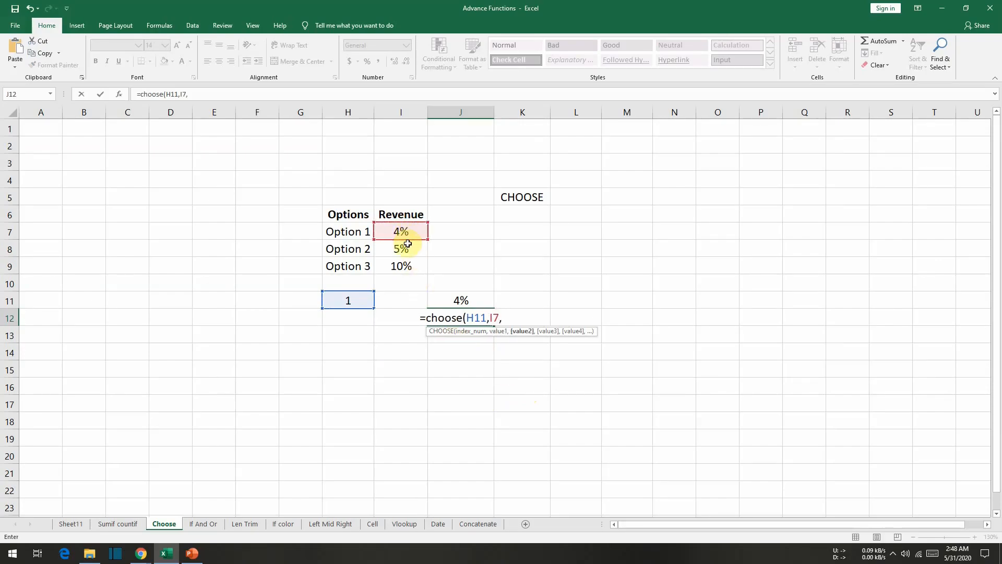
left_click(408, 247)
type(",")
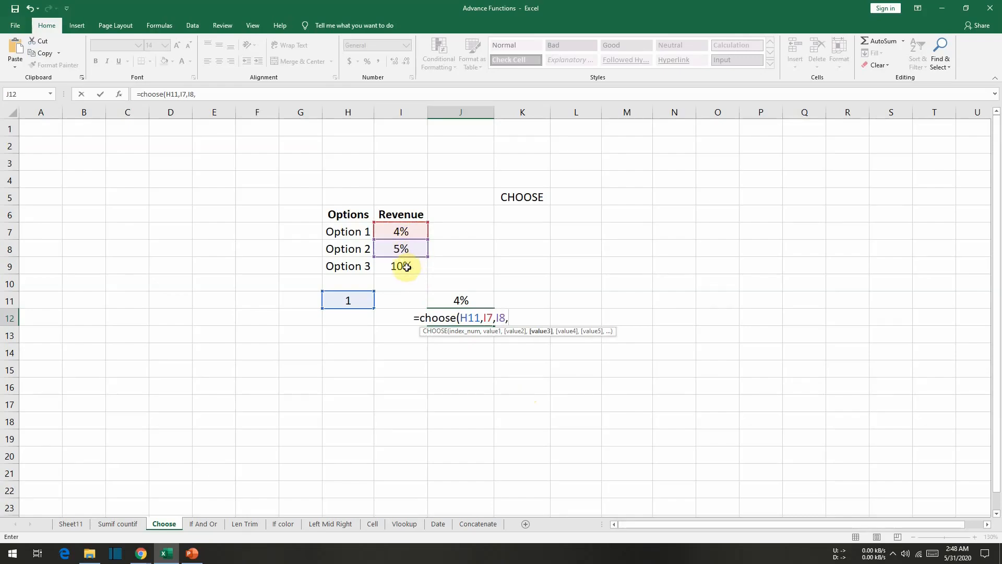
left_click(406, 267)
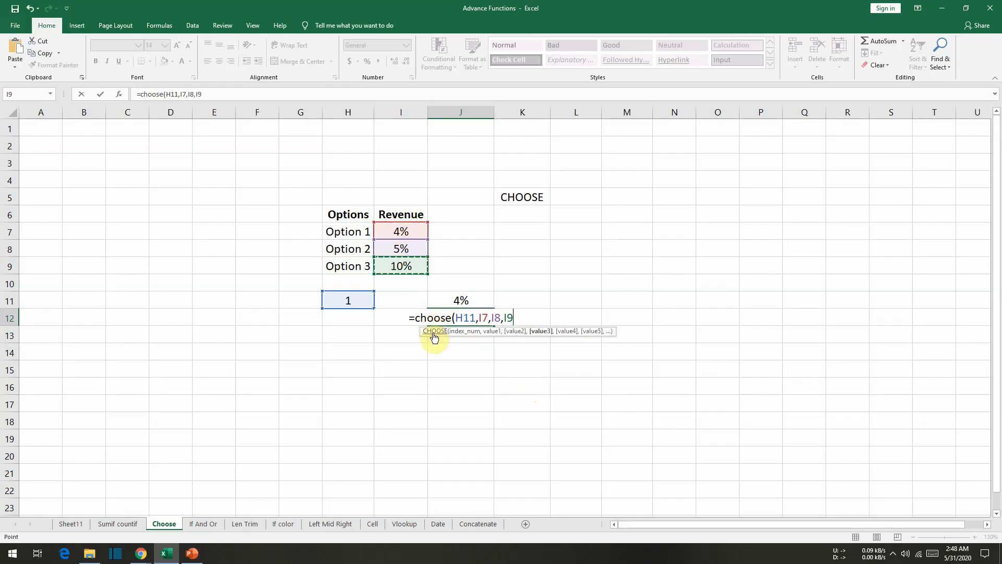
type(")")
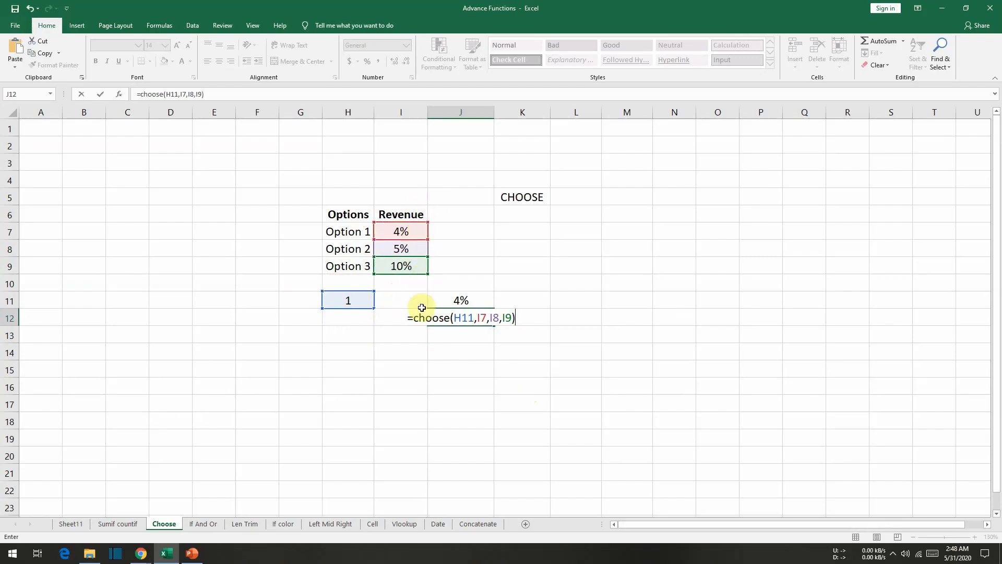
key("Return")
left_click(474, 315)
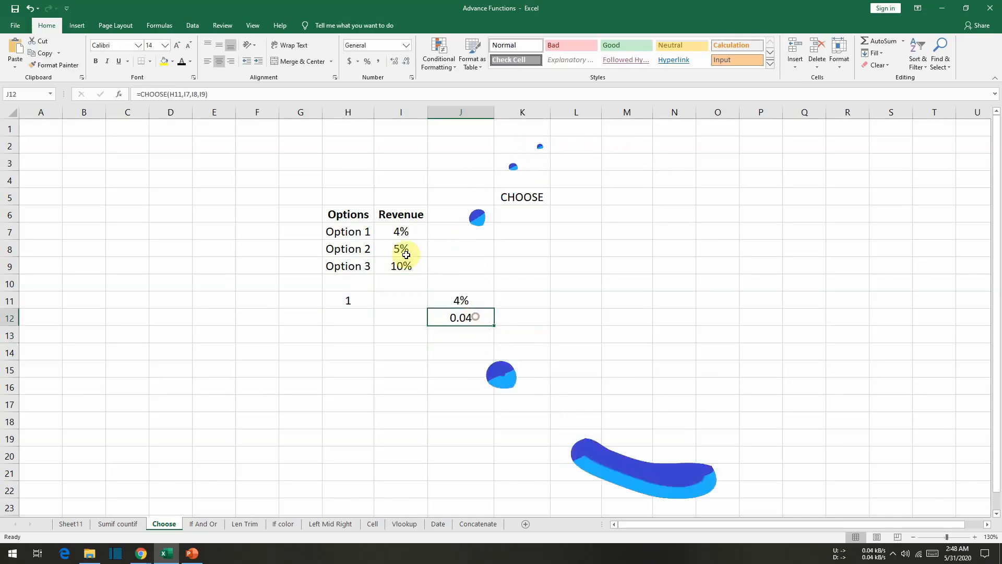
left_click(367, 61)
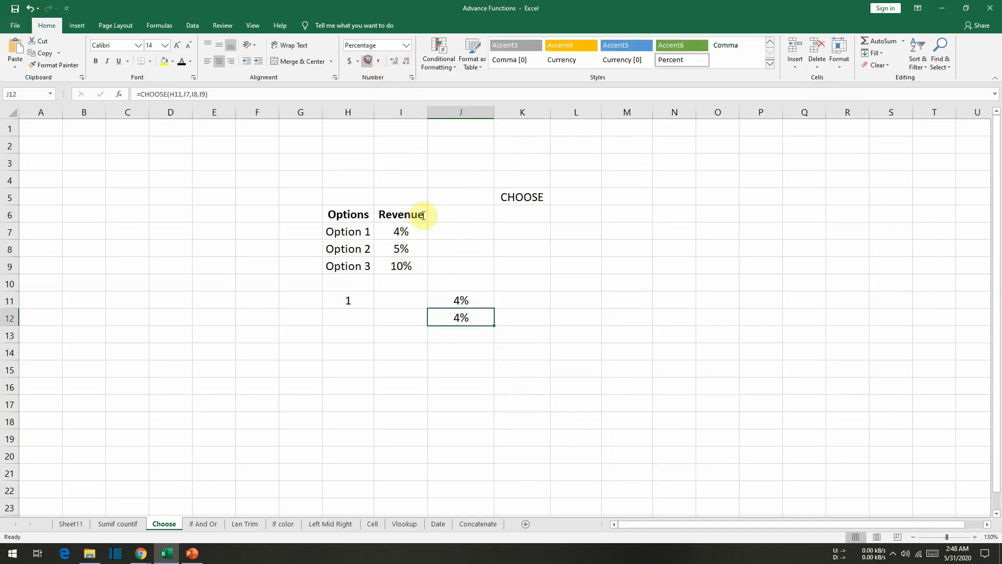
Set the index number in H11 to 2 and then to 3 to test both CHOOSE formulas
left_click(355, 296)
type("2")
key("Return")
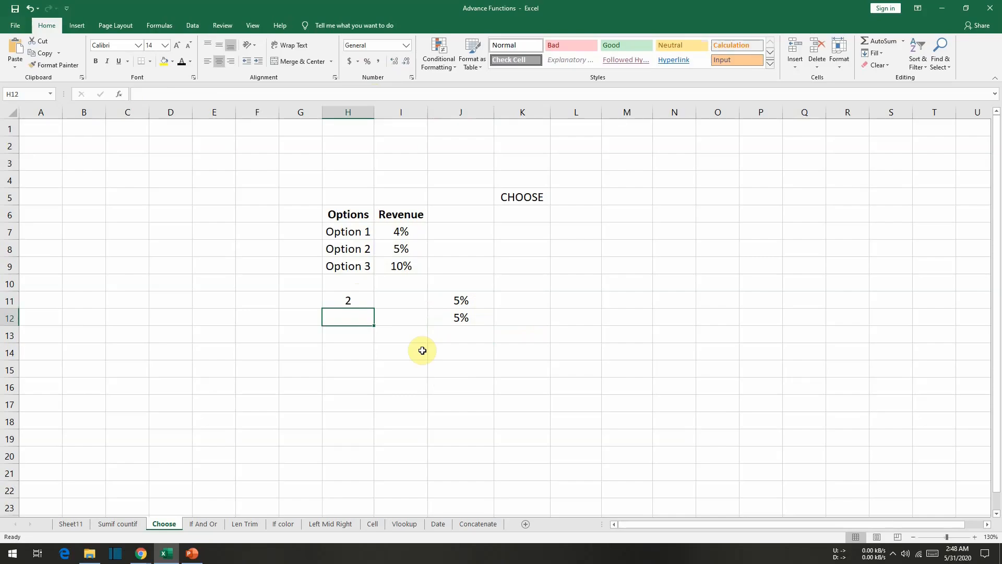
key("Up")
type("3")
key("Return")
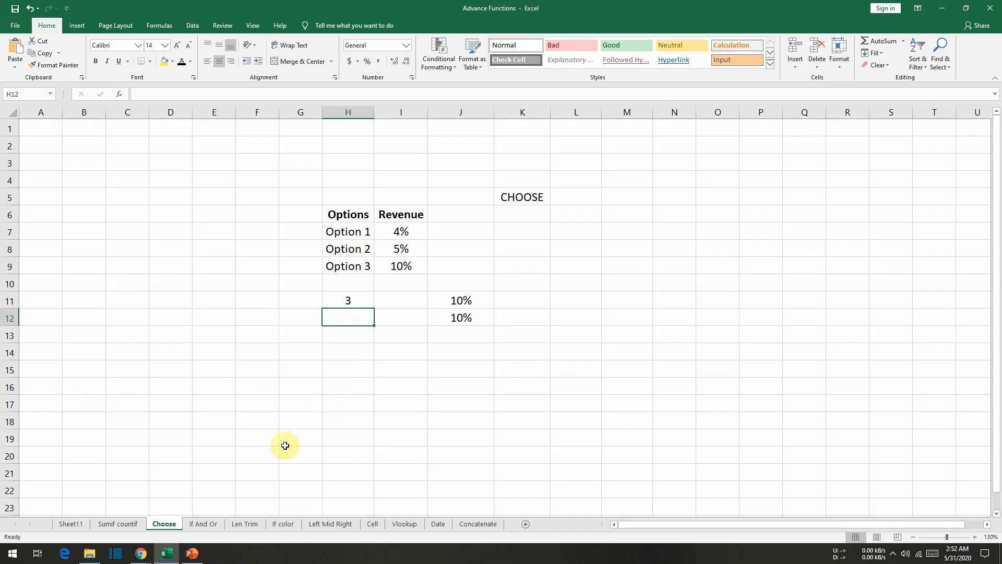
Examine the AND truth table in K5:M8 and the OR truth table in K14:M17 on the If And Or sheet
left_click(203, 524)
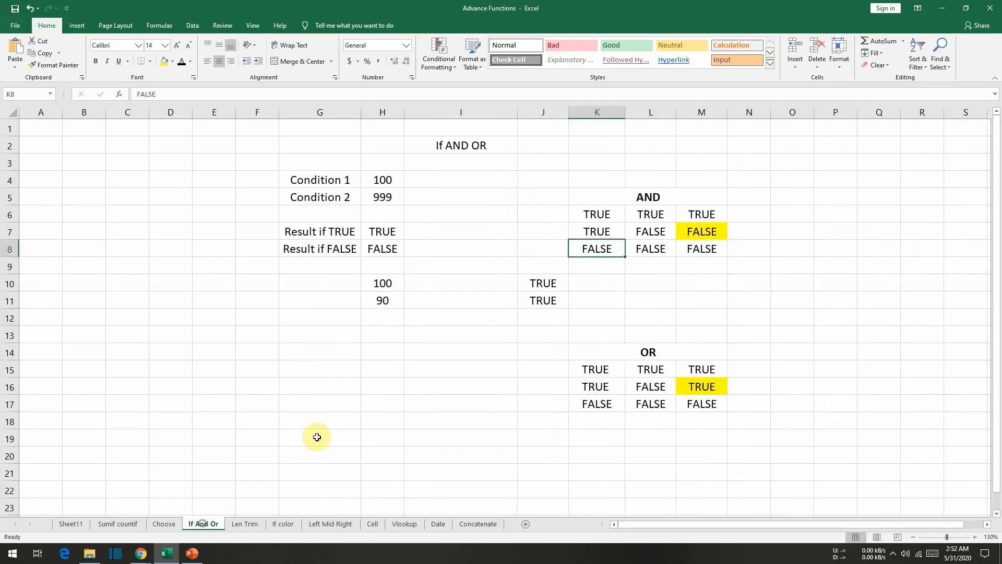
left_click(453, 146)
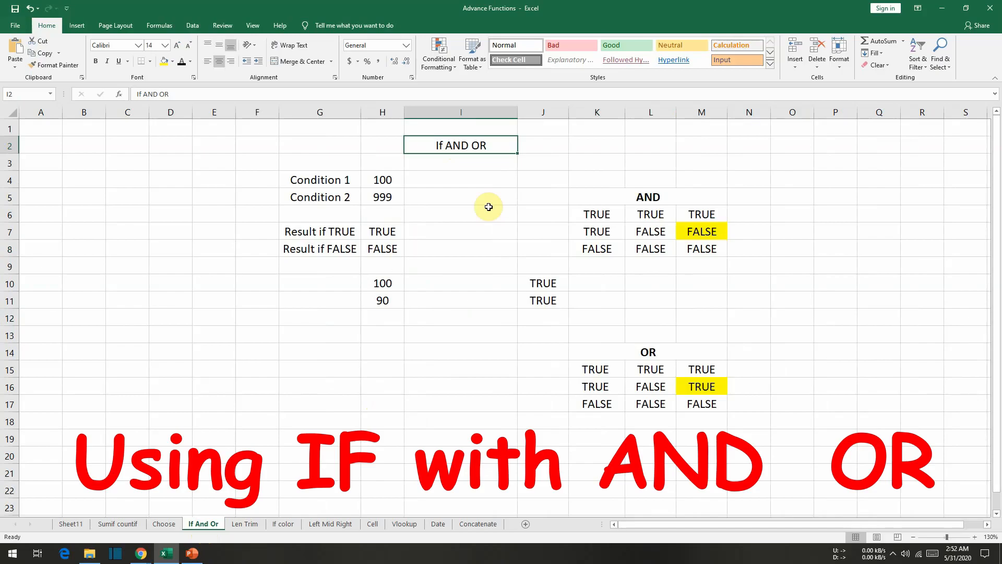
left_click(641, 195)
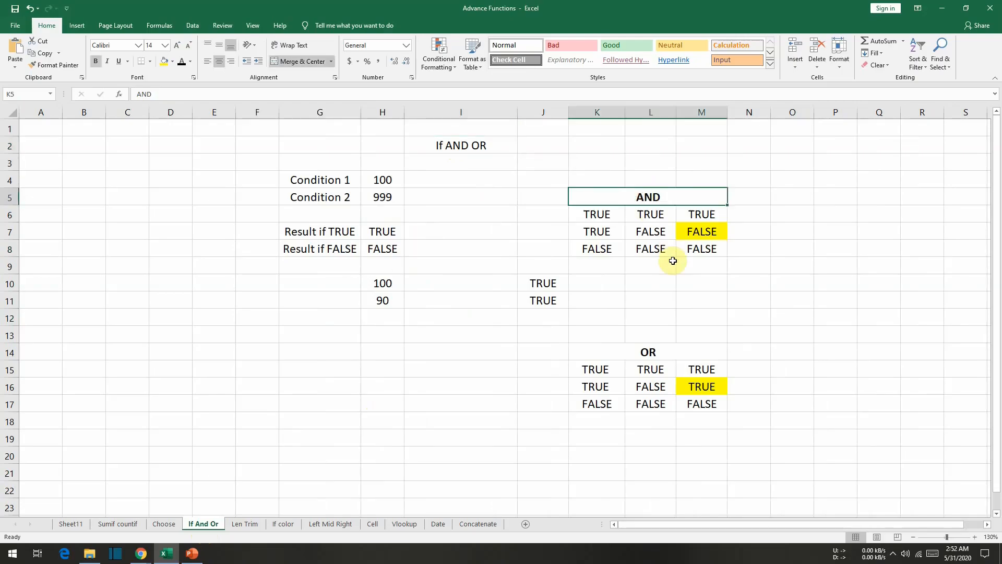
left_click(616, 355)
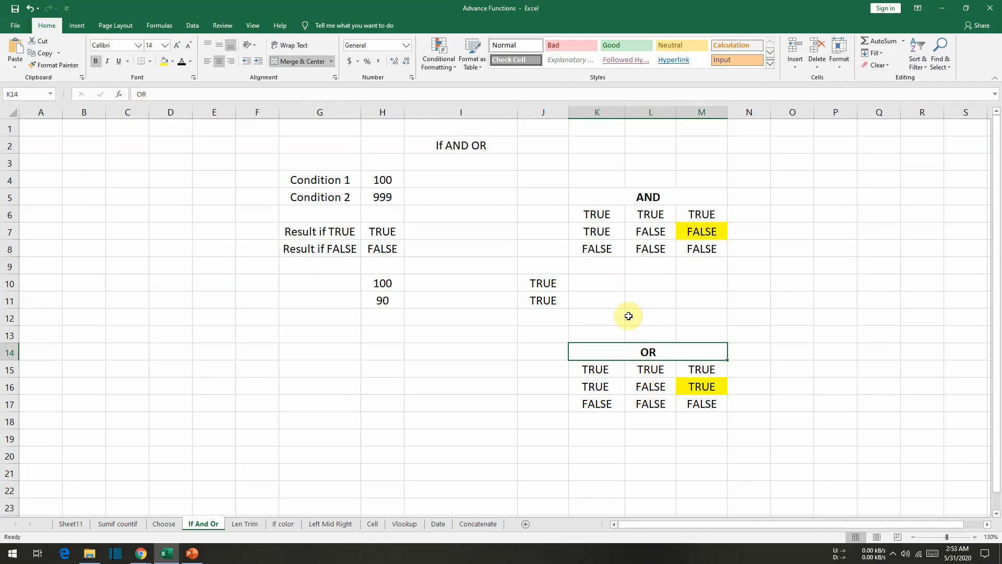
left_click(654, 198)
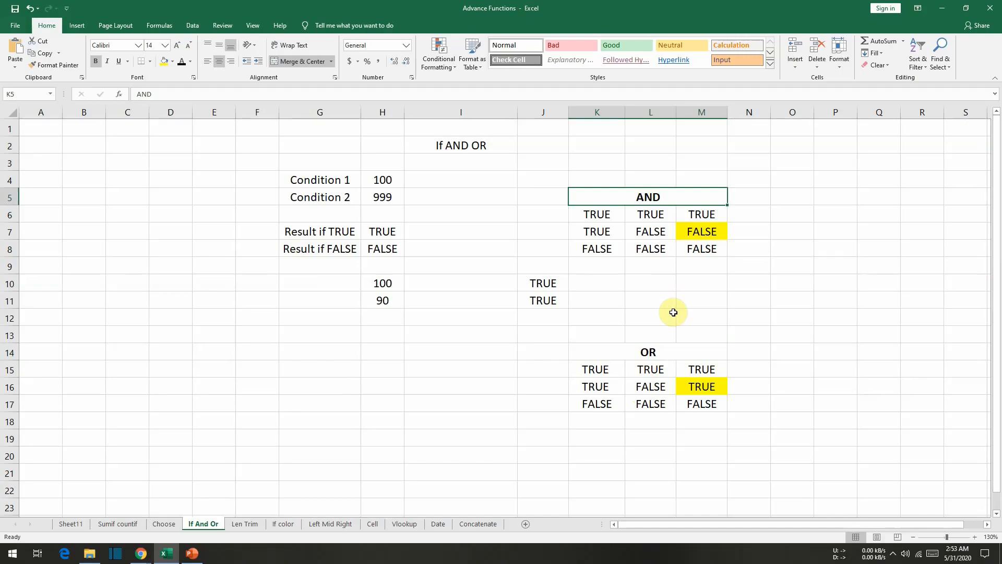
left_click(647, 232)
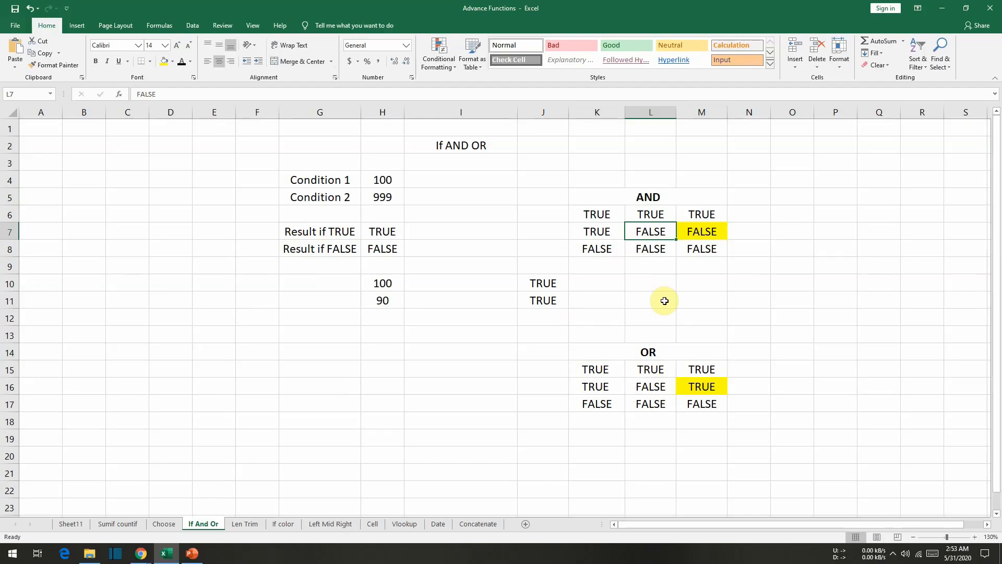
left_click(699, 230)
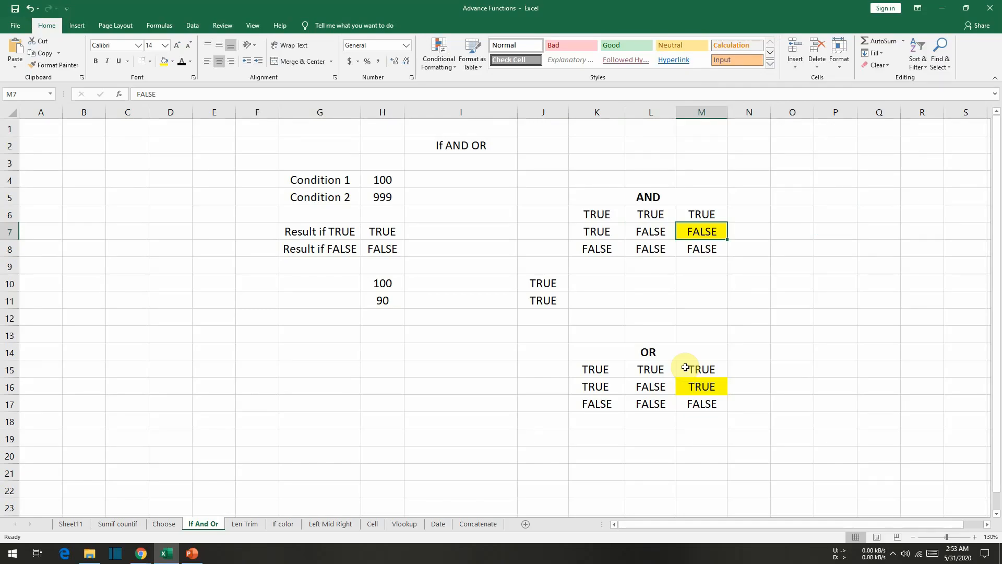
left_click(664, 349)
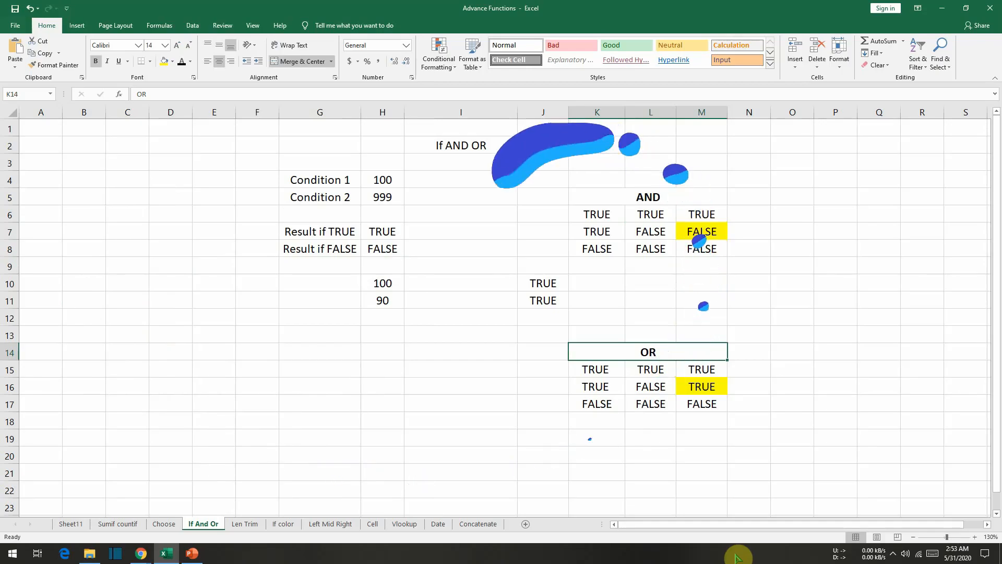
left_click(608, 386)
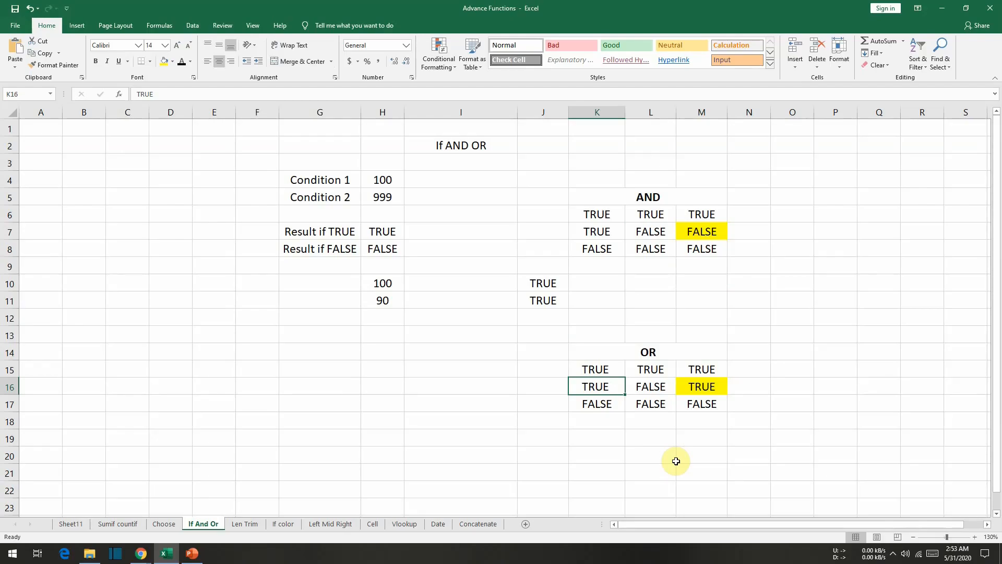
left_click(659, 194)
left_click(655, 355)
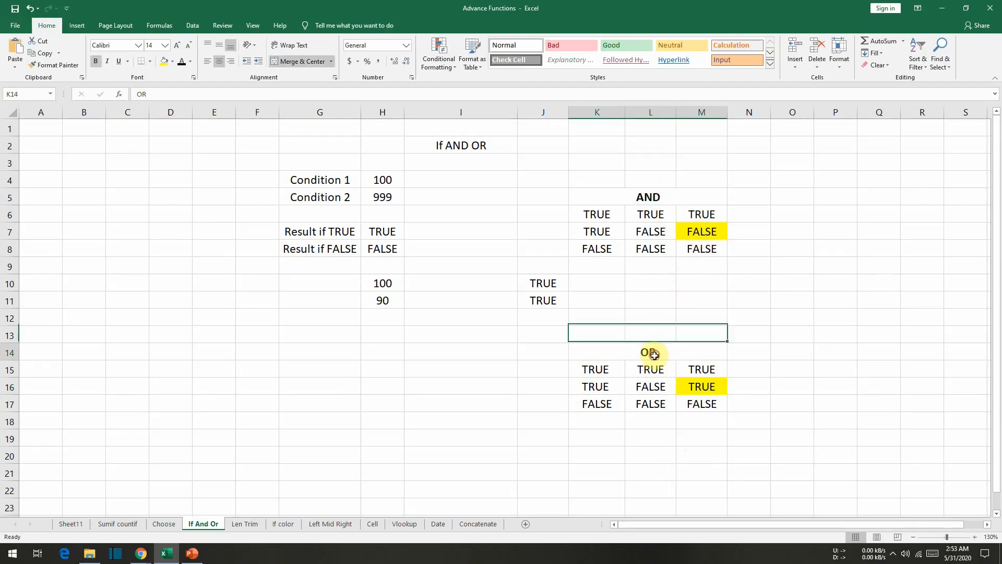
left_click(455, 147)
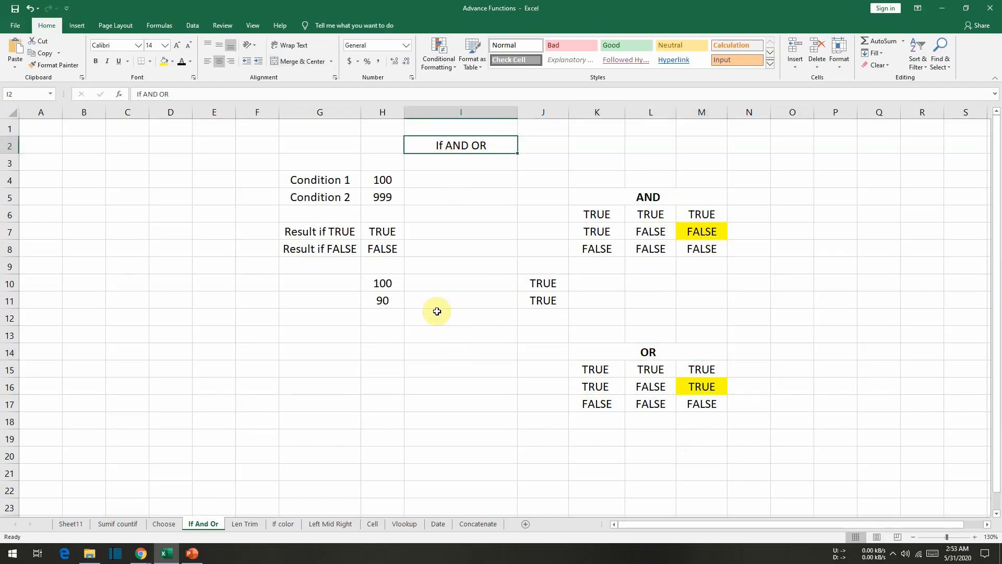
Examine the condition values in H4:H5 and the true and false result values in H7:H8
left_click(386, 178)
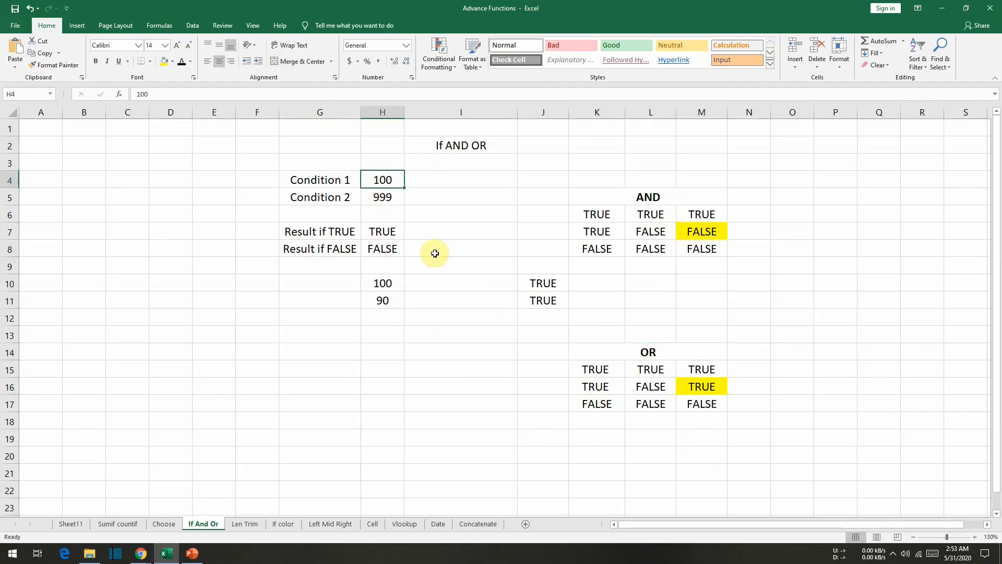
key("Down")
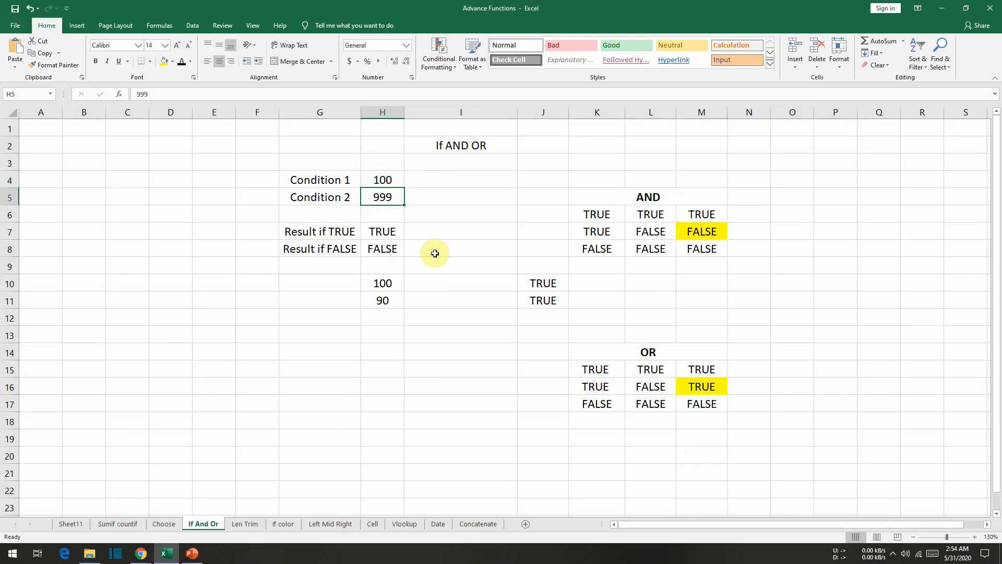
left_click(301, 231)
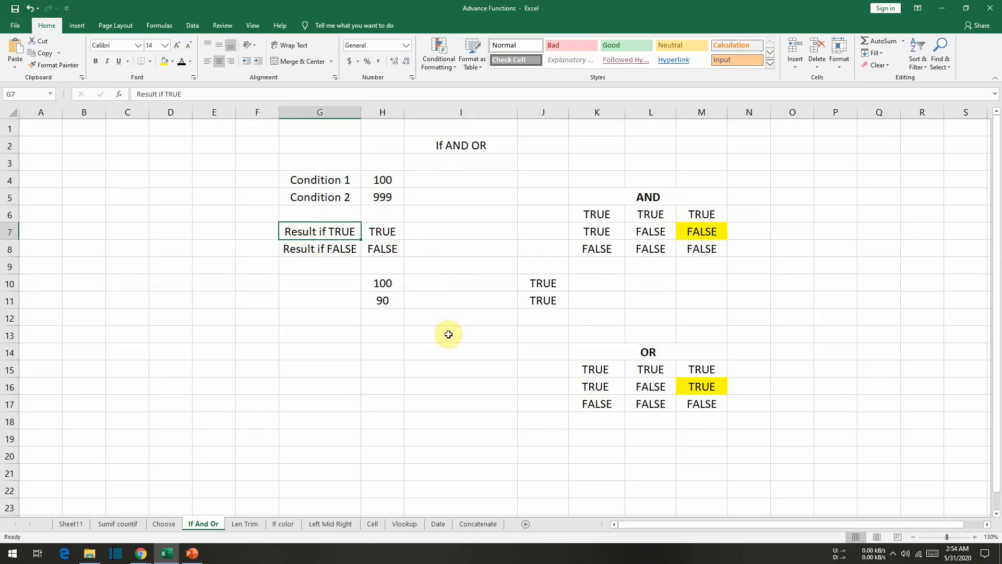
key("Right")
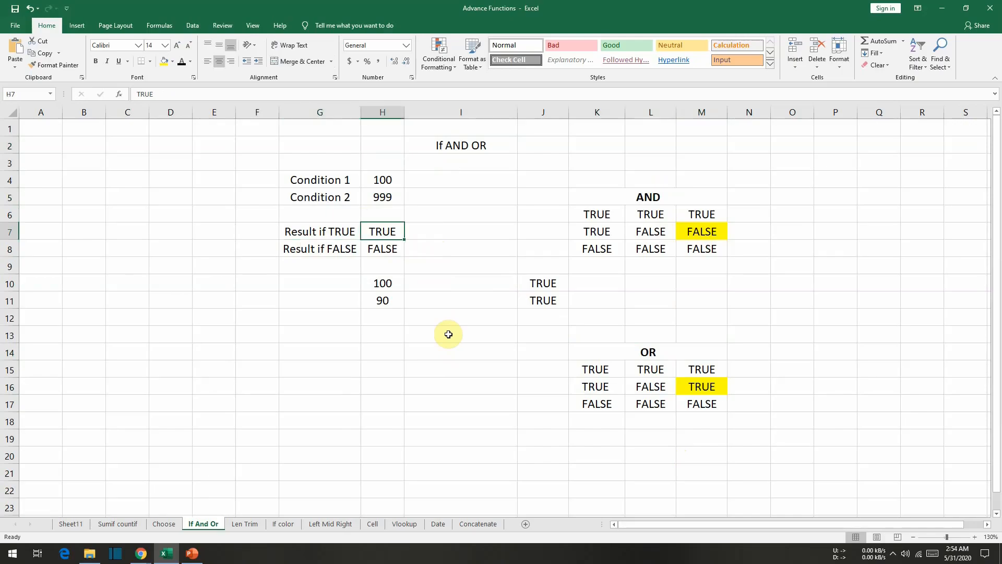
key("Down")
key("Left")
key("Right")
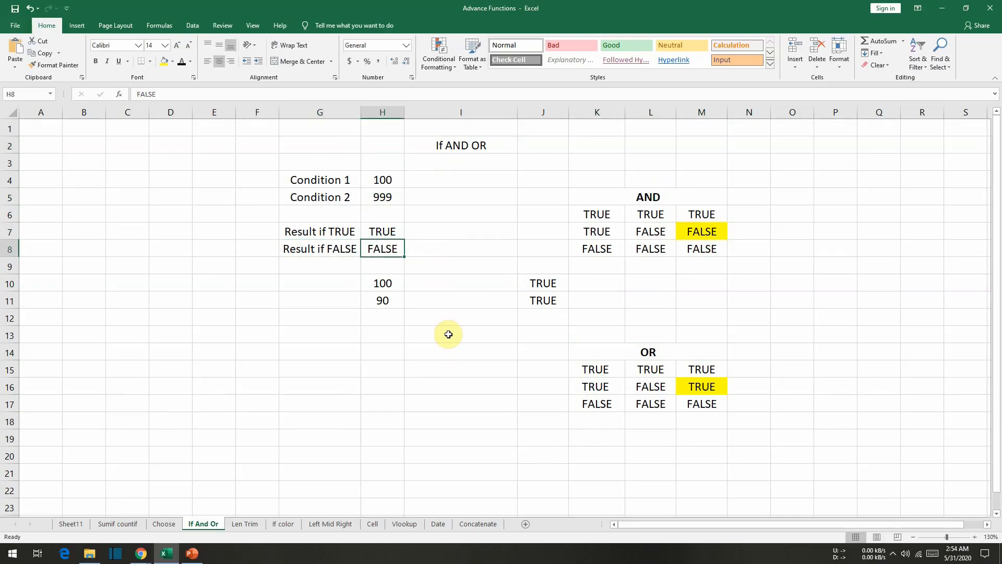
key("Up")
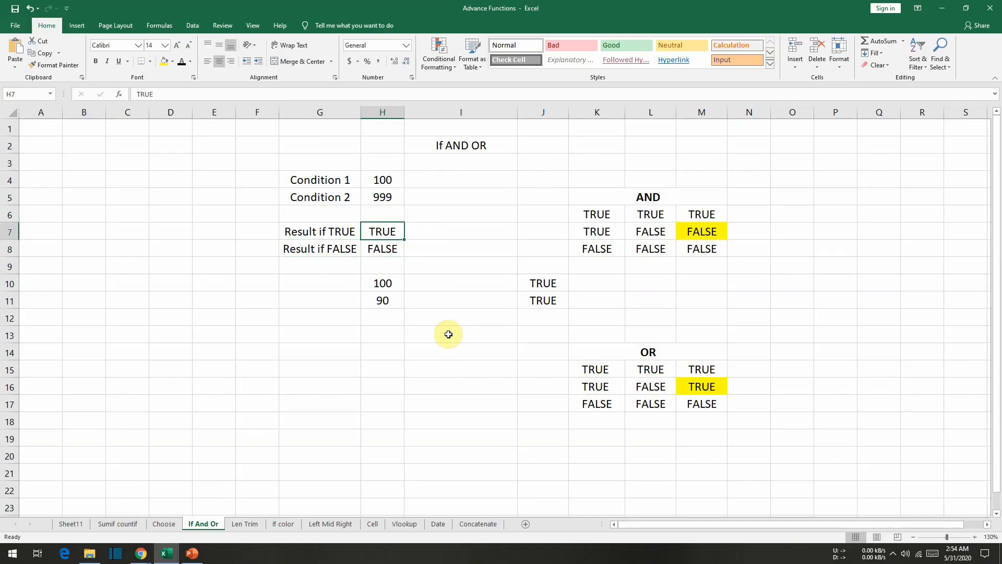
key("Down")
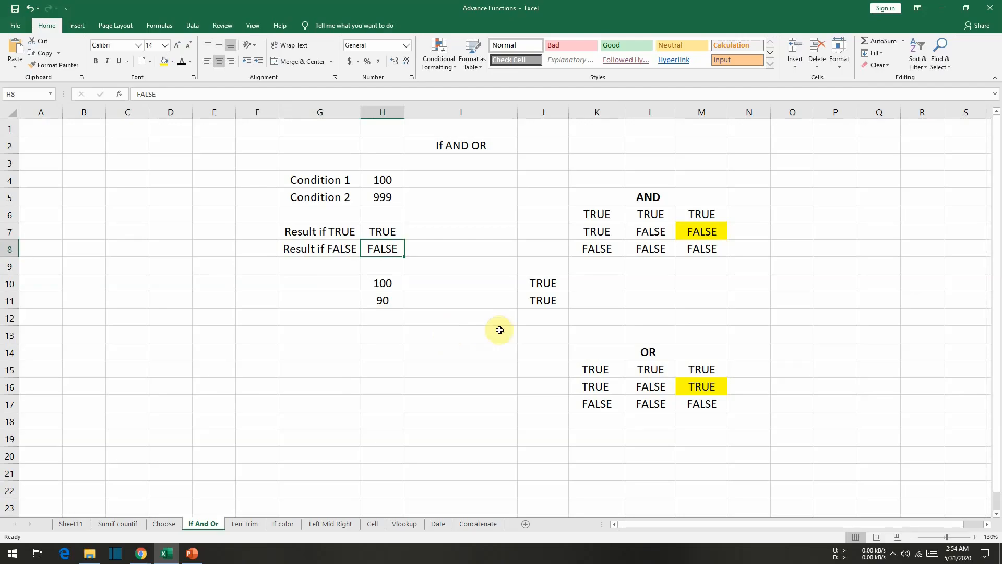
Inspect the existing IF with AND formula in J10 and the IF with OR formula in J11
left_click(551, 286)
double_click(547, 282)
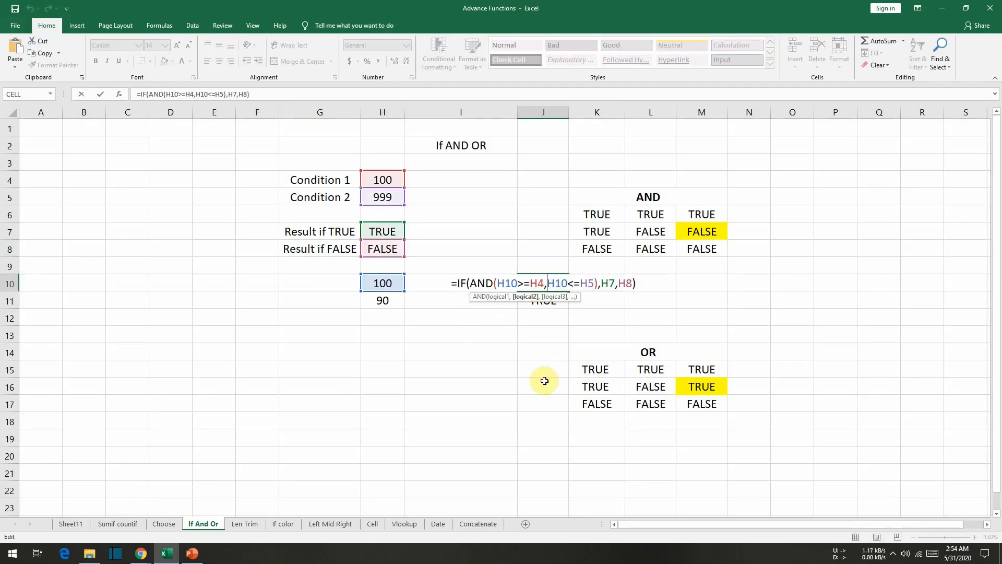
key("Escape")
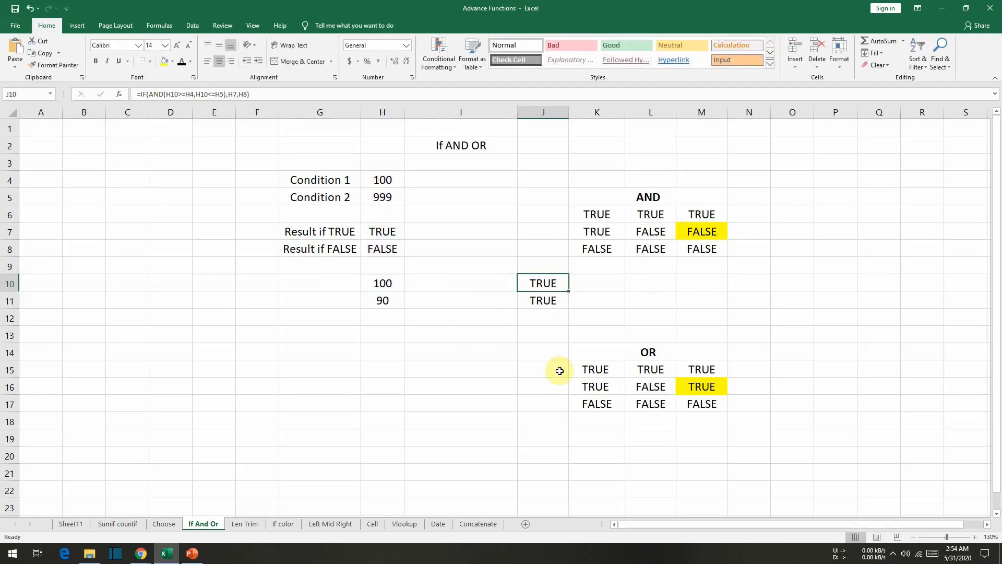
double_click(543, 301)
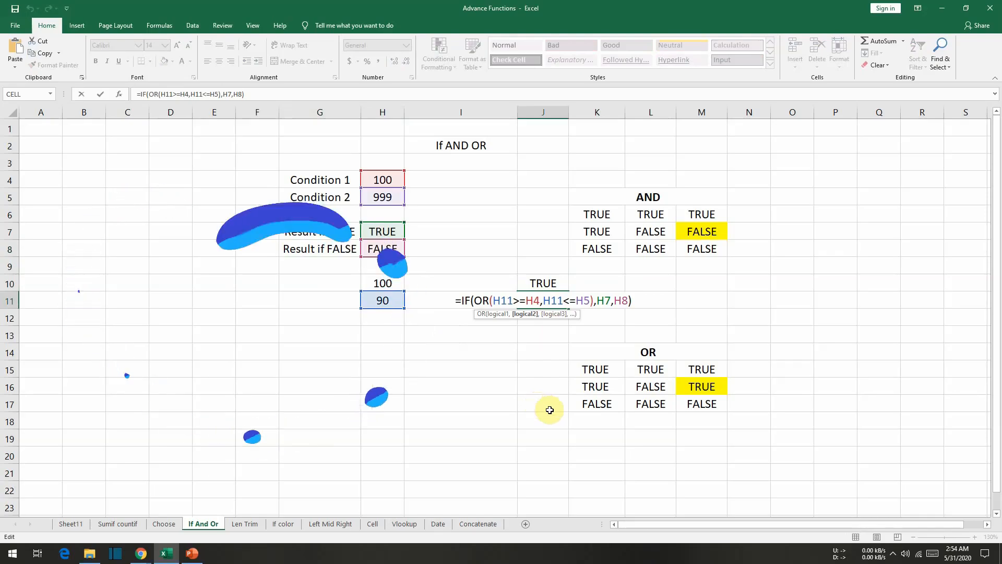
key("Escape")
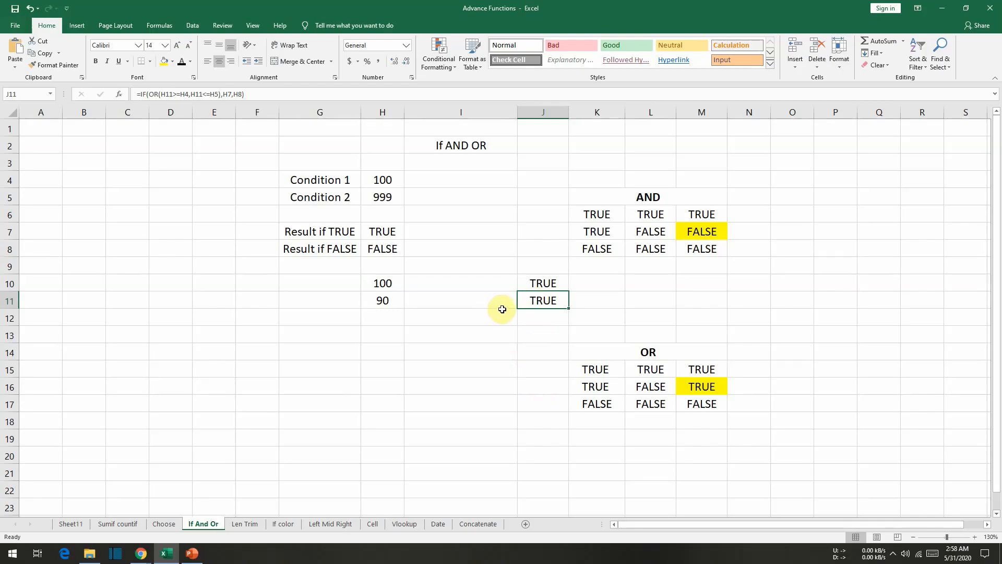
Start an IF formula in J13 with a nested AND function as its logical test
left_click(525, 334)
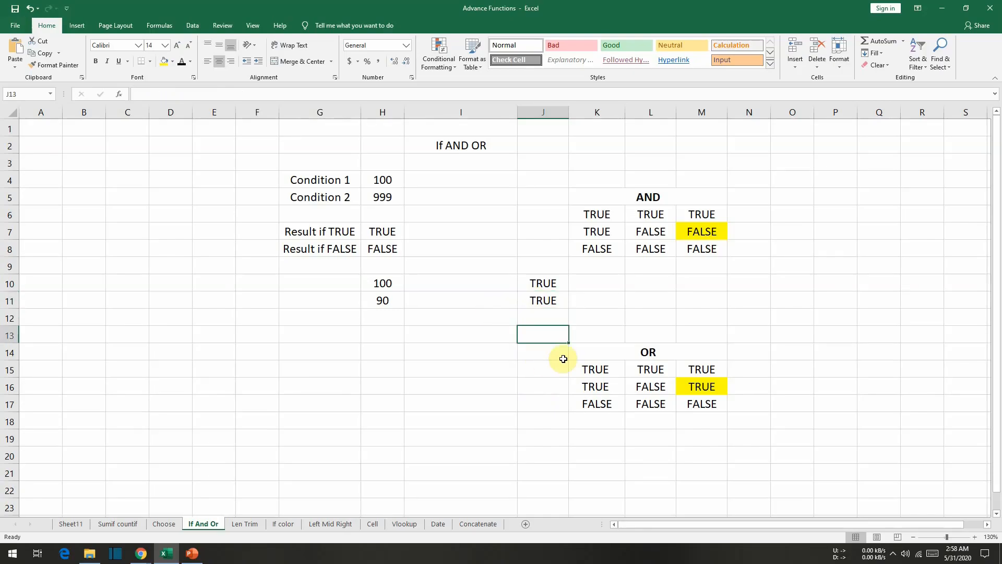
type("=")
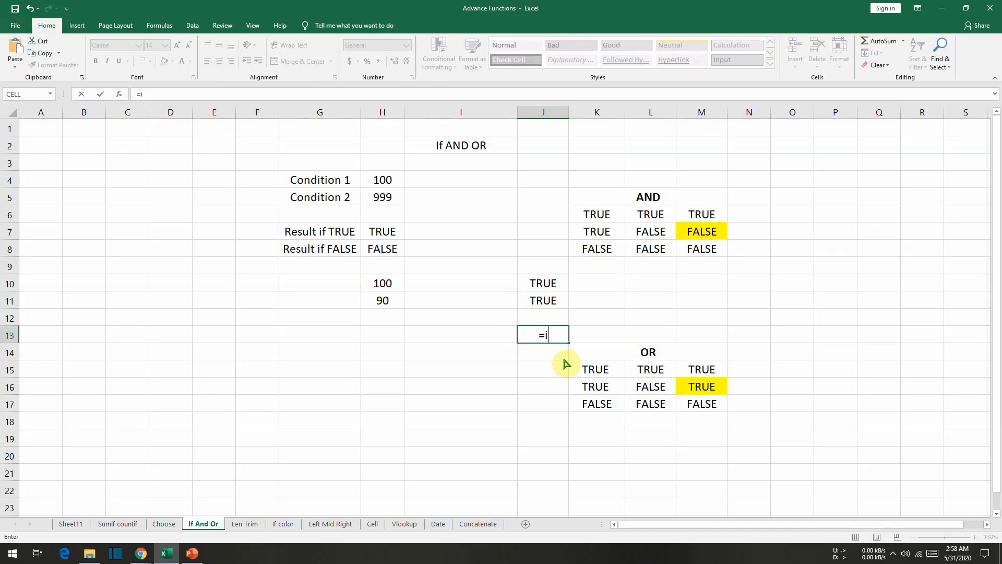
type("if")
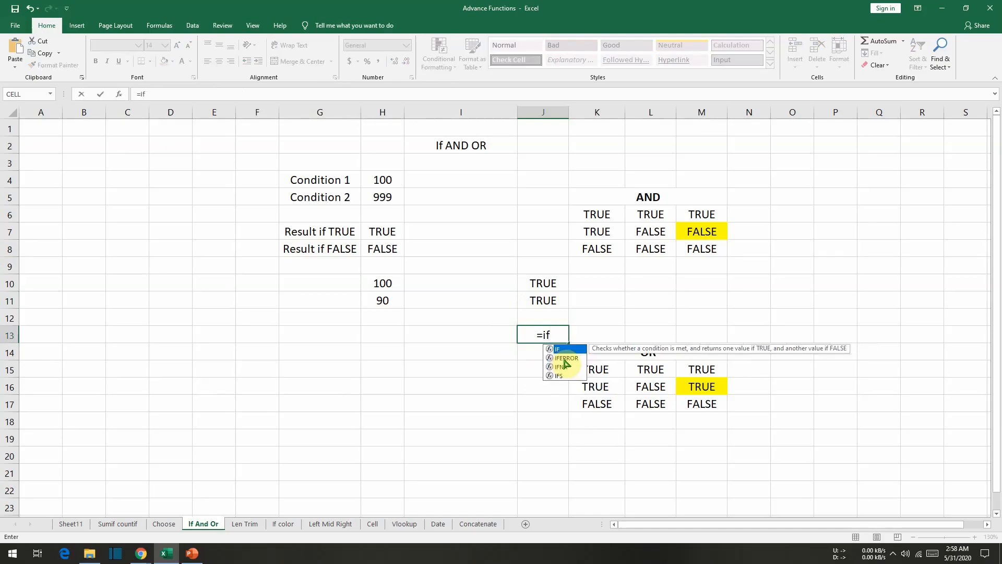
type("(")
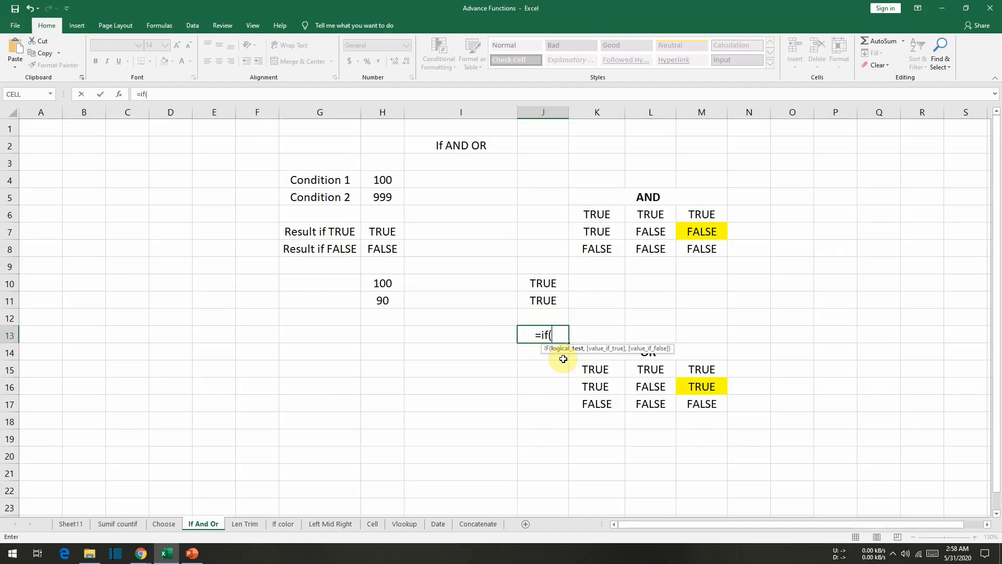
type("AND")
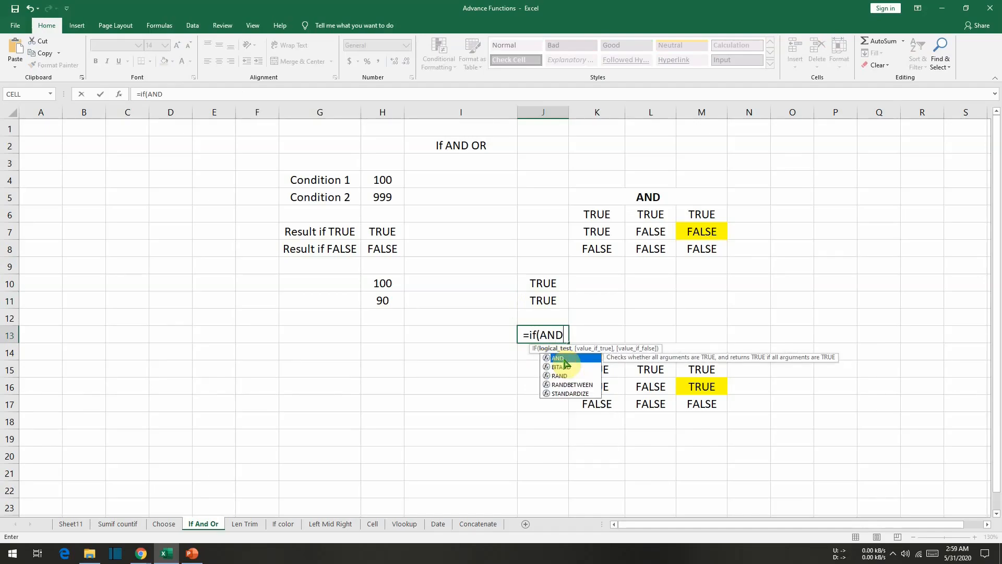
double_click(564, 358)
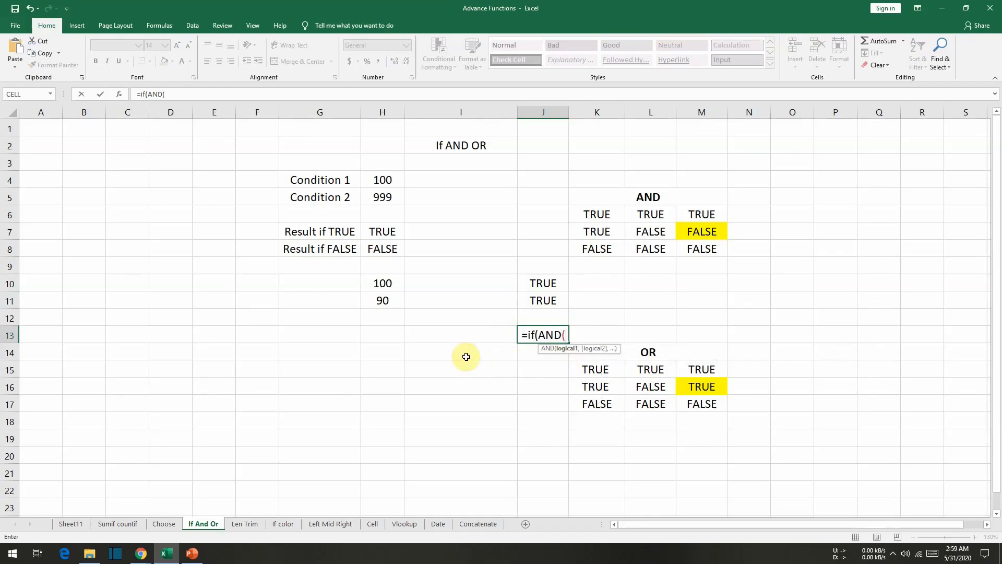
Fill the AND function in the J13 formula with the conditions H10>=H4 and H10<H5
left_click(384, 282)
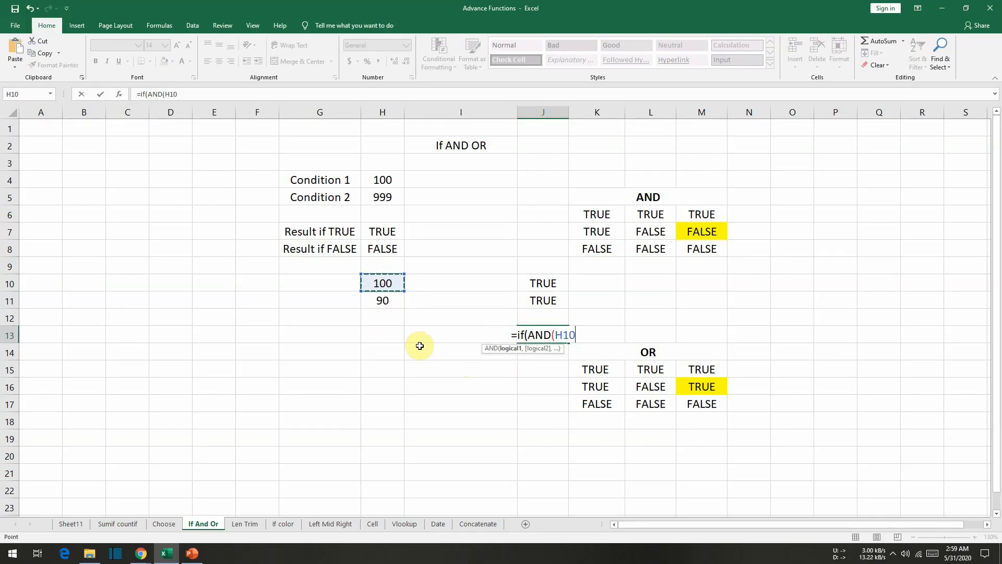
type(">=")
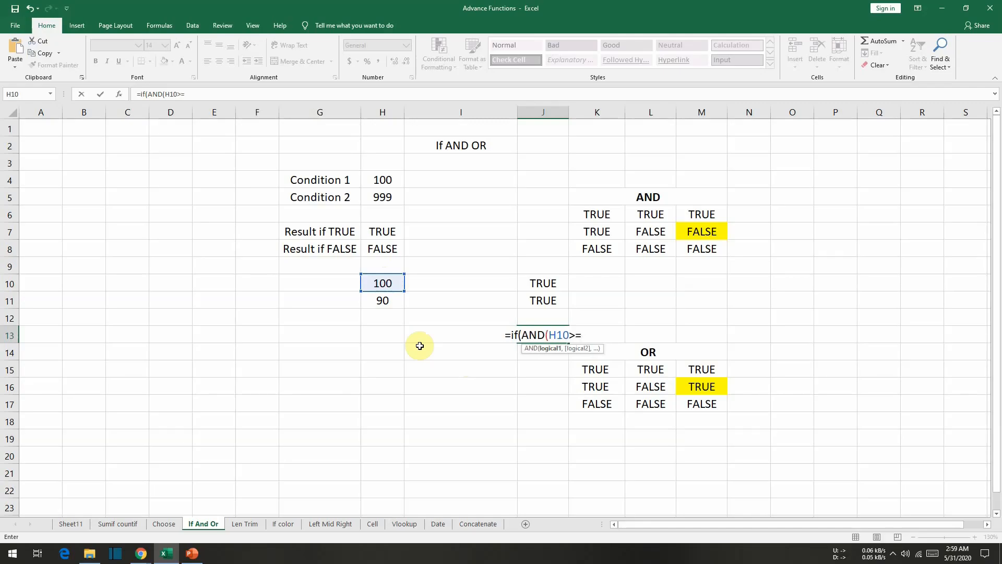
left_click(383, 180)
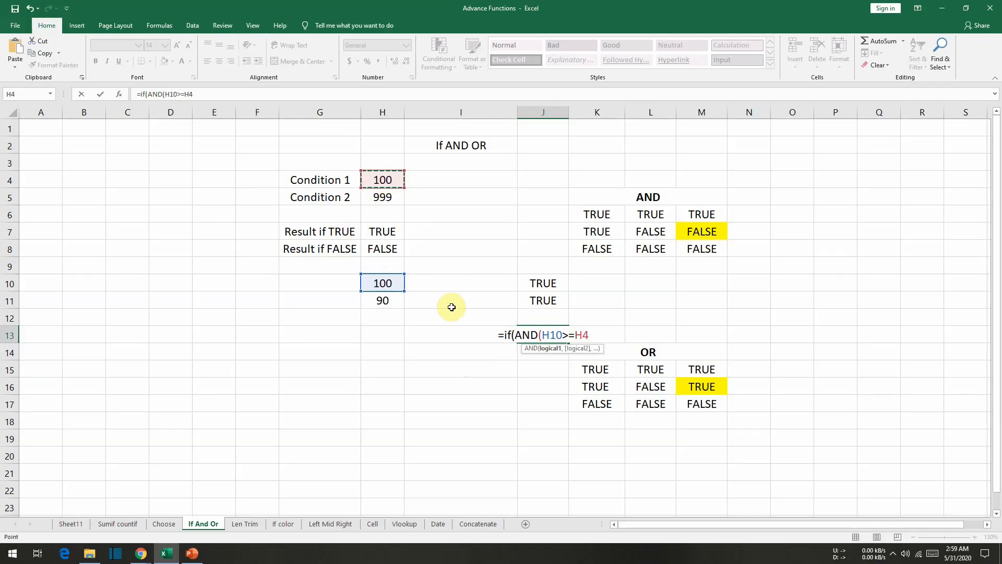
type(",")
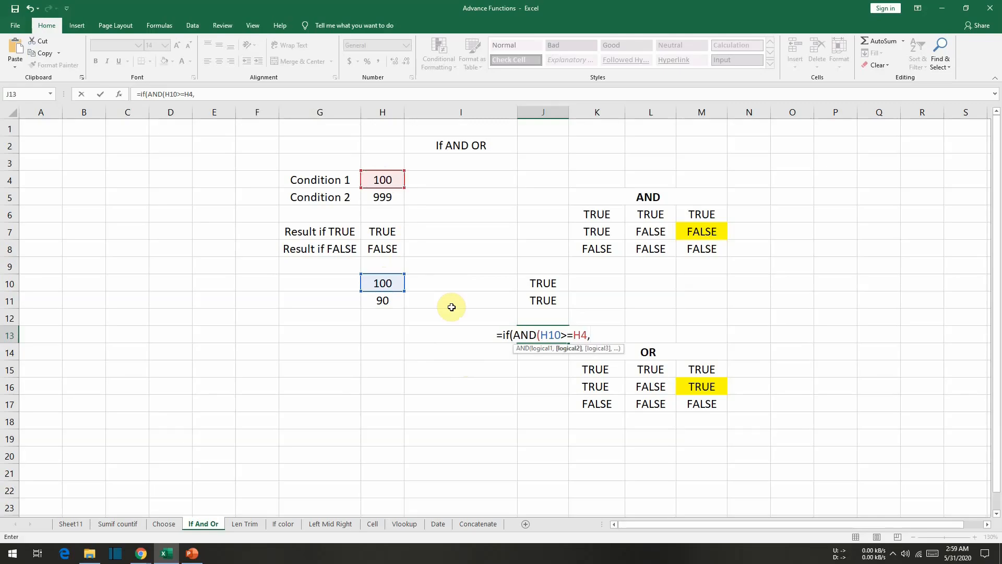
left_click(390, 284)
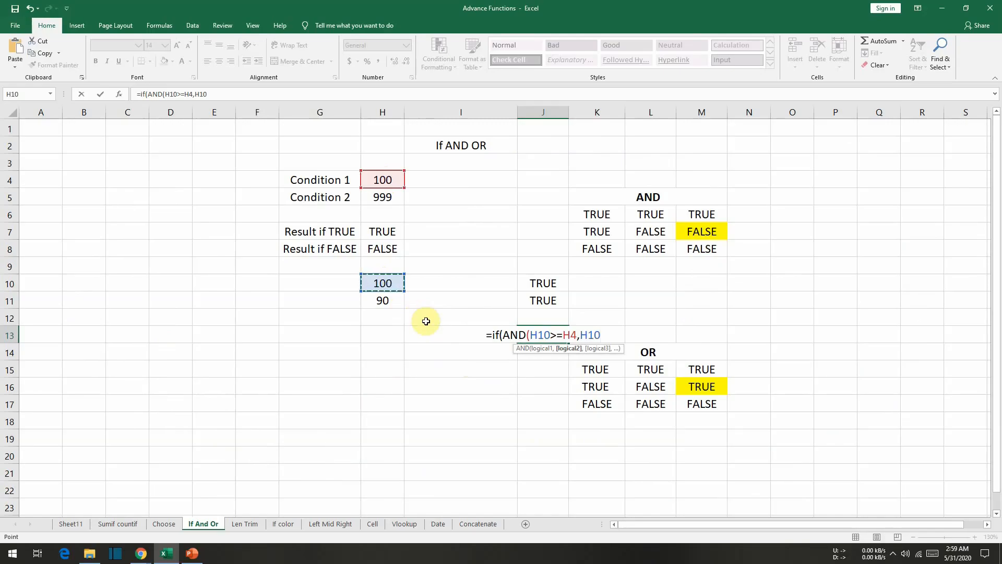
type("<")
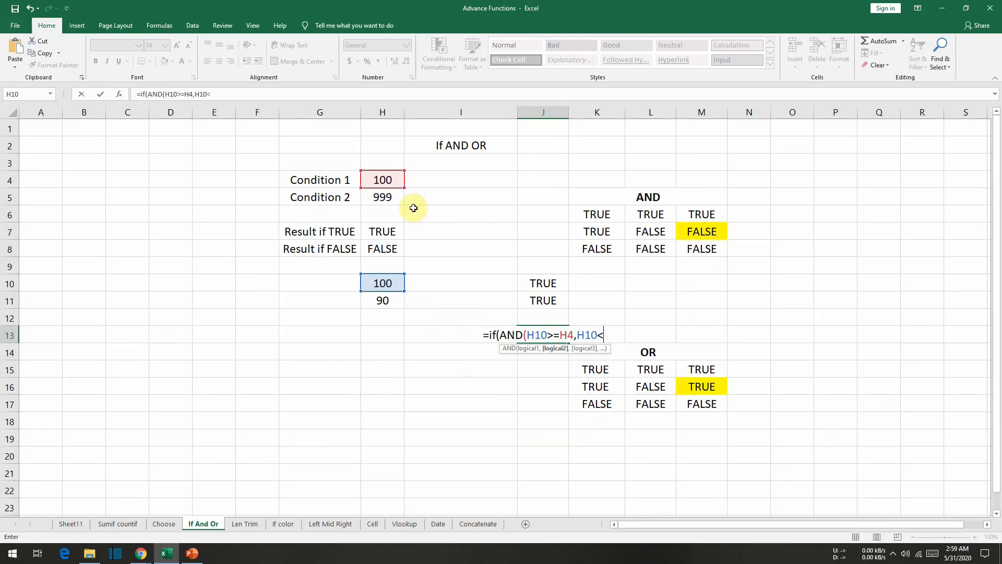
left_click(373, 196)
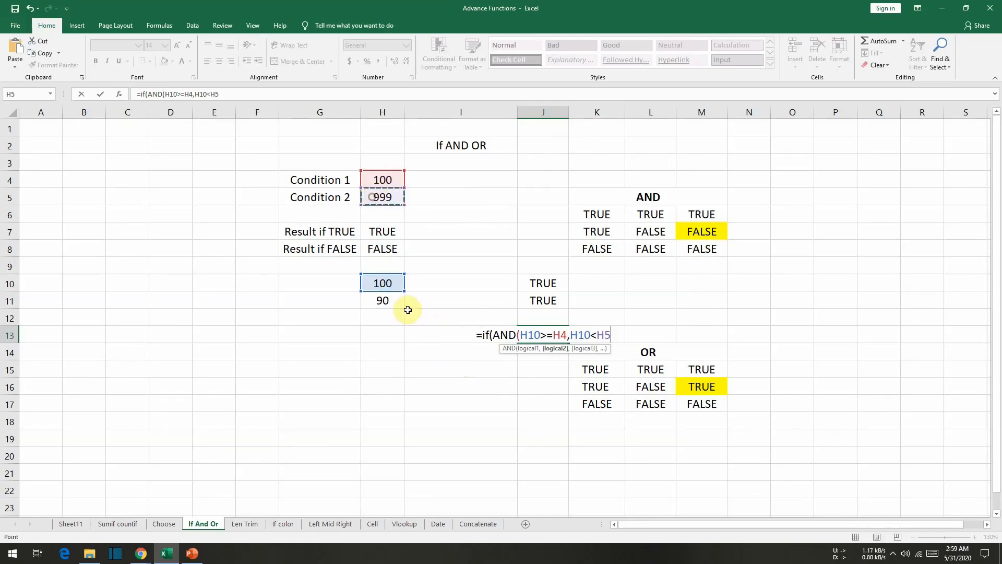
type(")")
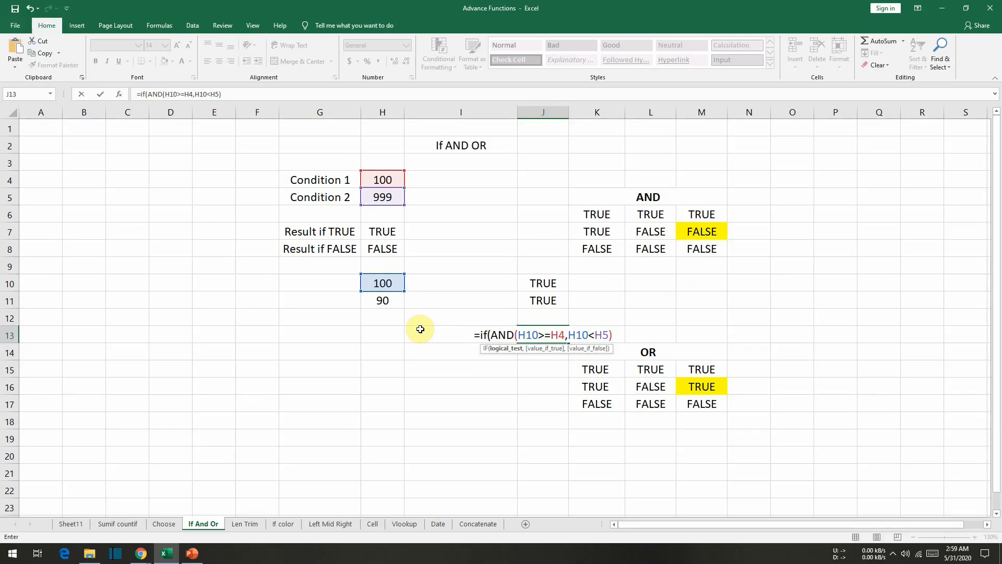
Complete the IF formula in J13 with H7 as the value if true and H8 as the value if false
type(",")
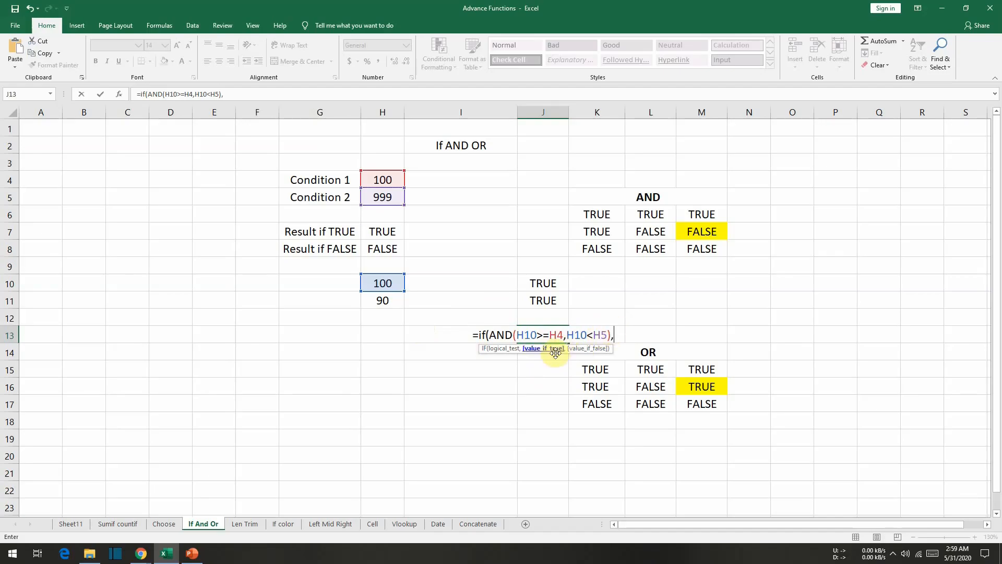
left_click(380, 231)
type(",")
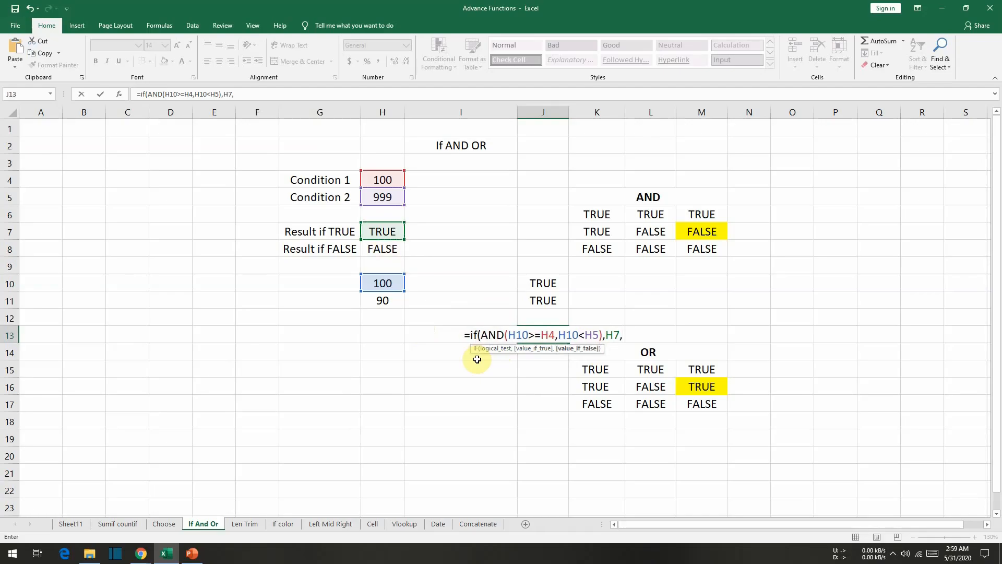
left_click(391, 249)
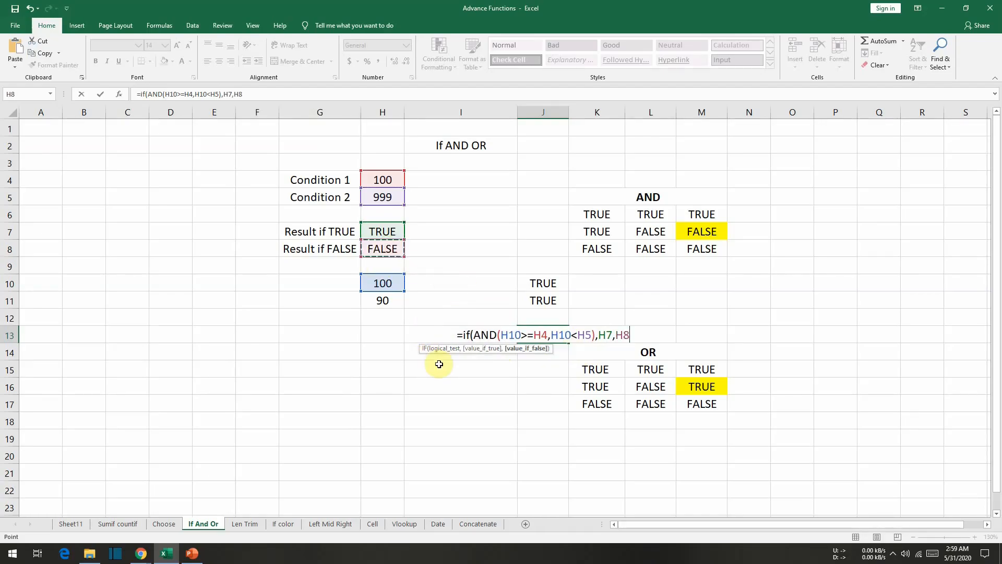
type(")")
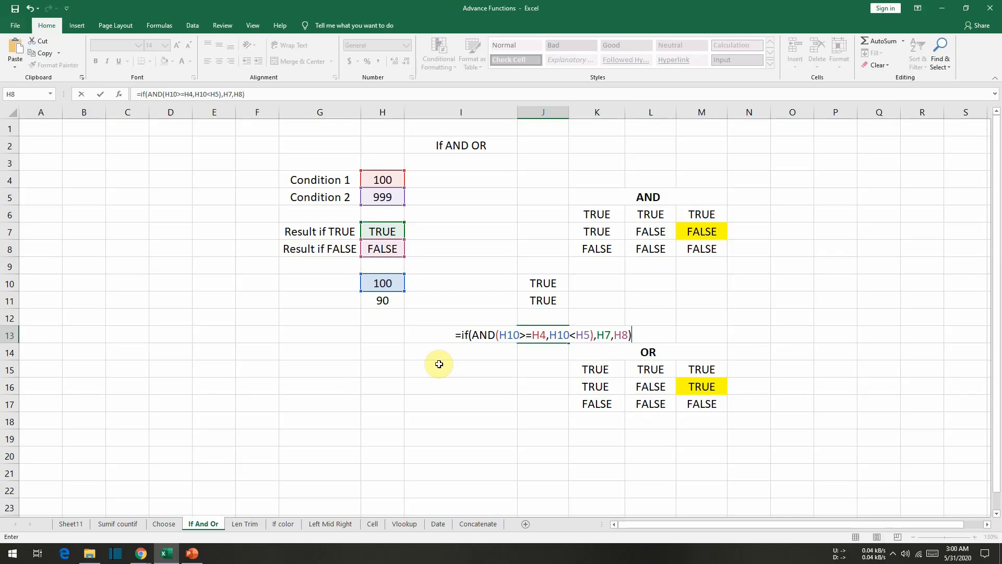
key("Return")
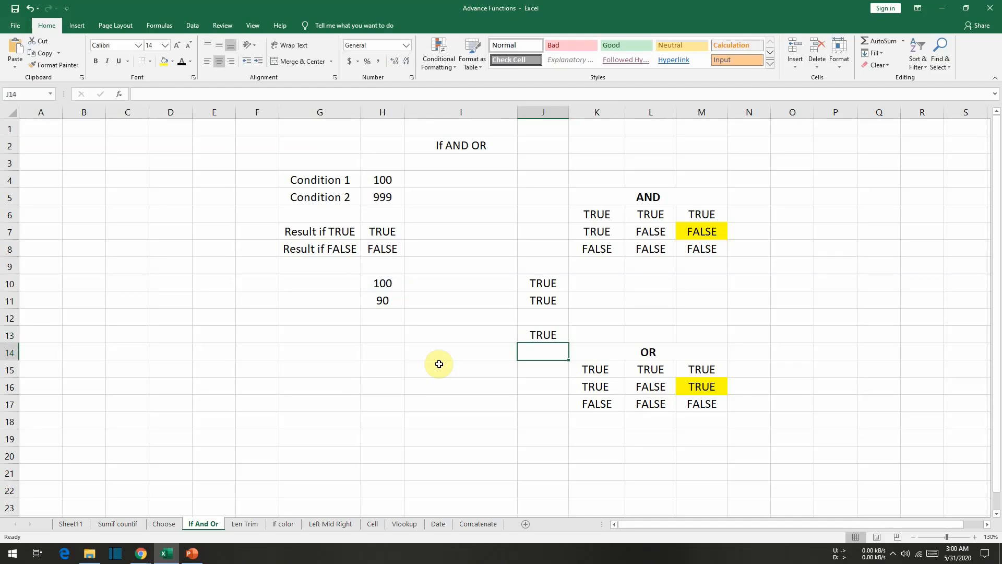
Set H10 to 90 to test the IF with AND formula in J13, and review the formula's cell references
double_click(537, 334)
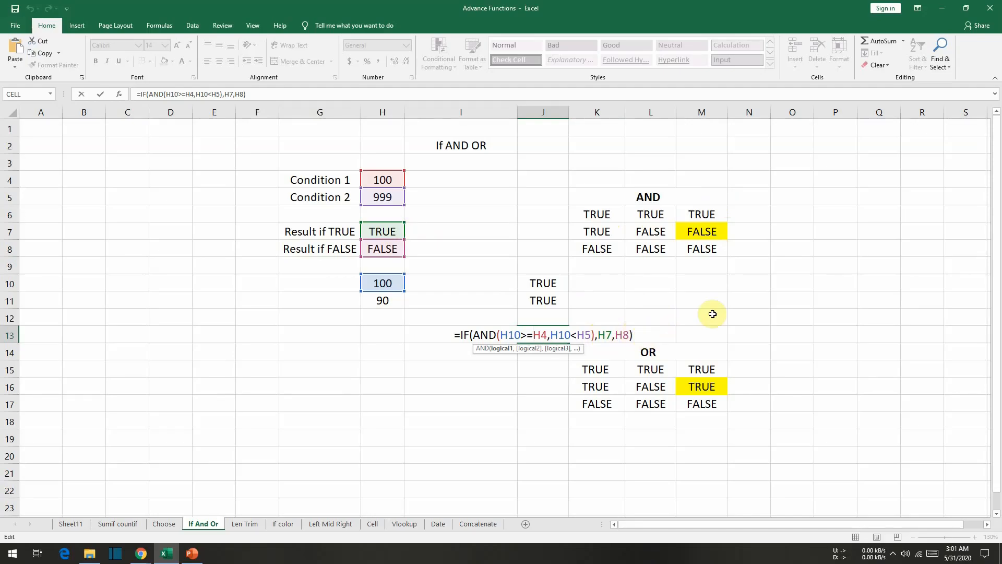
key("Return")
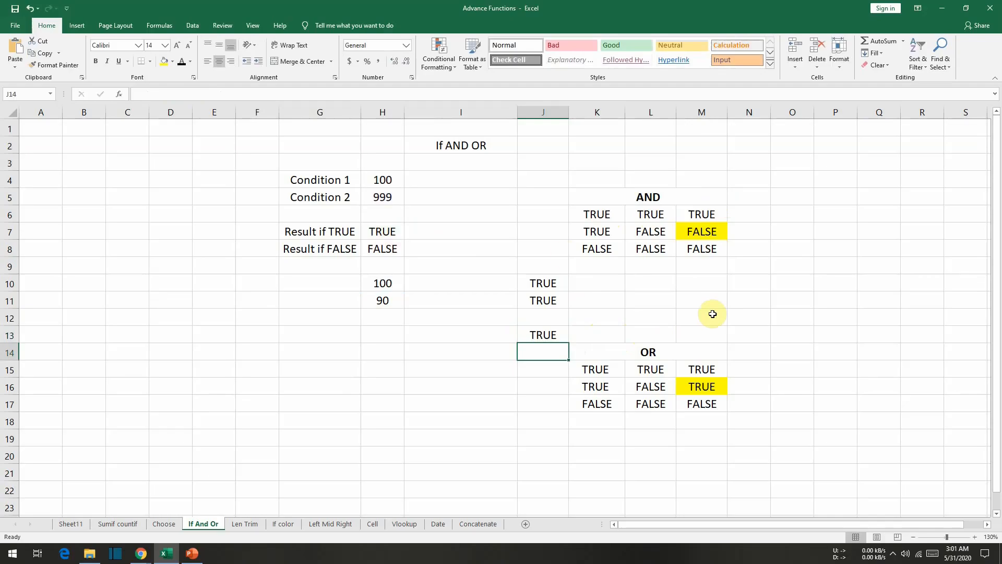
left_click(383, 283)
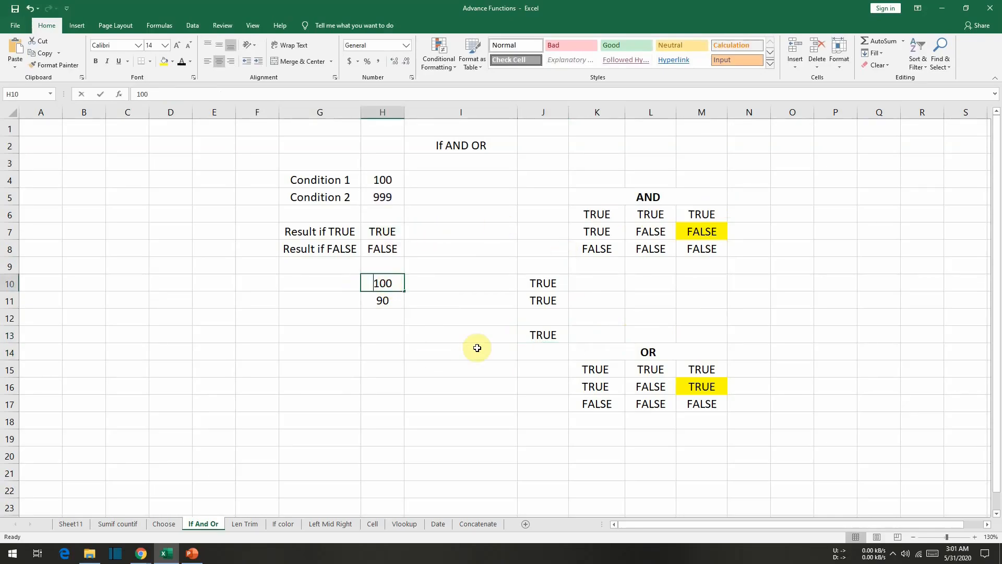
type("90")
key("Return")
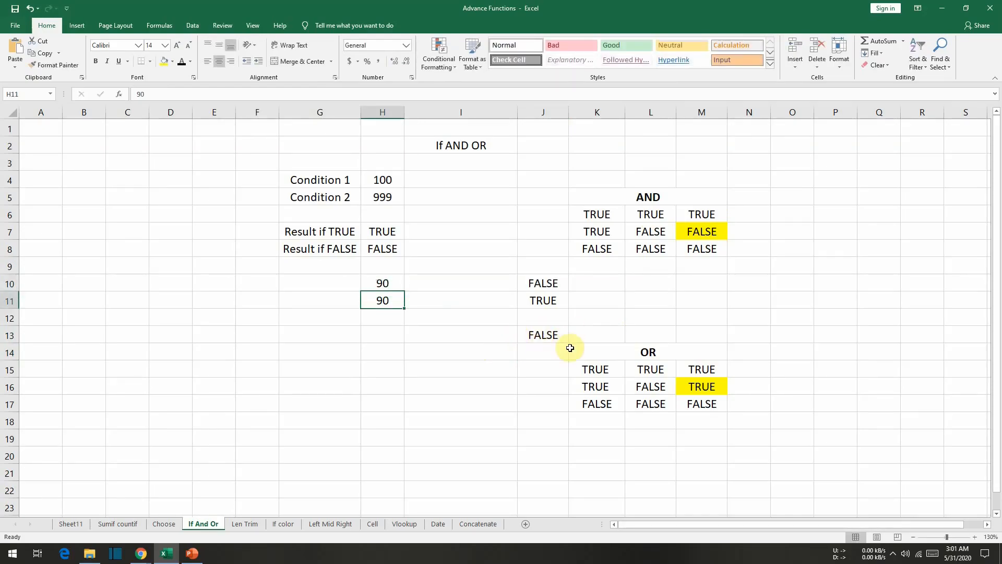
double_click(542, 334)
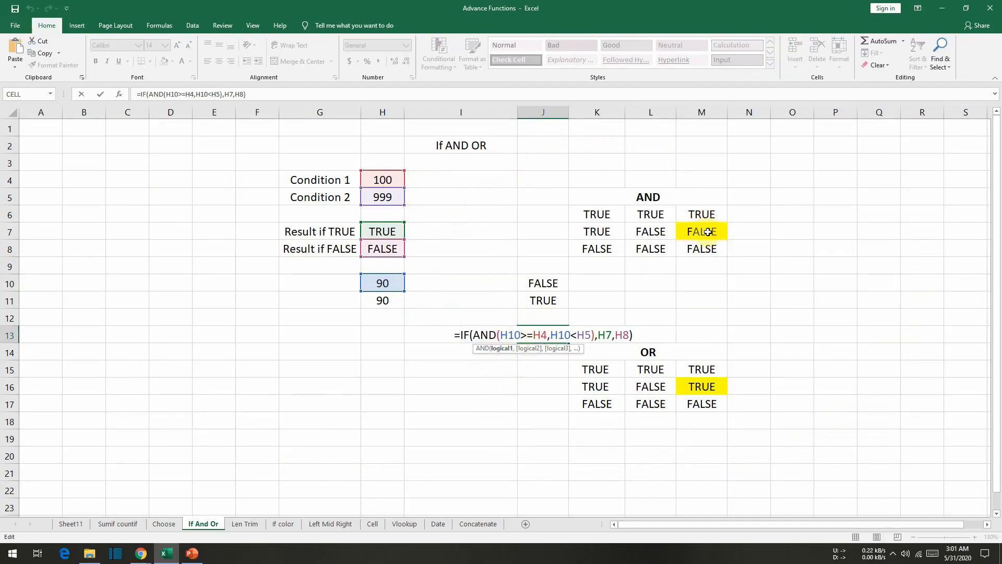
Start an IF formula in J14 with a nested OR function as its logical test
key("Return")
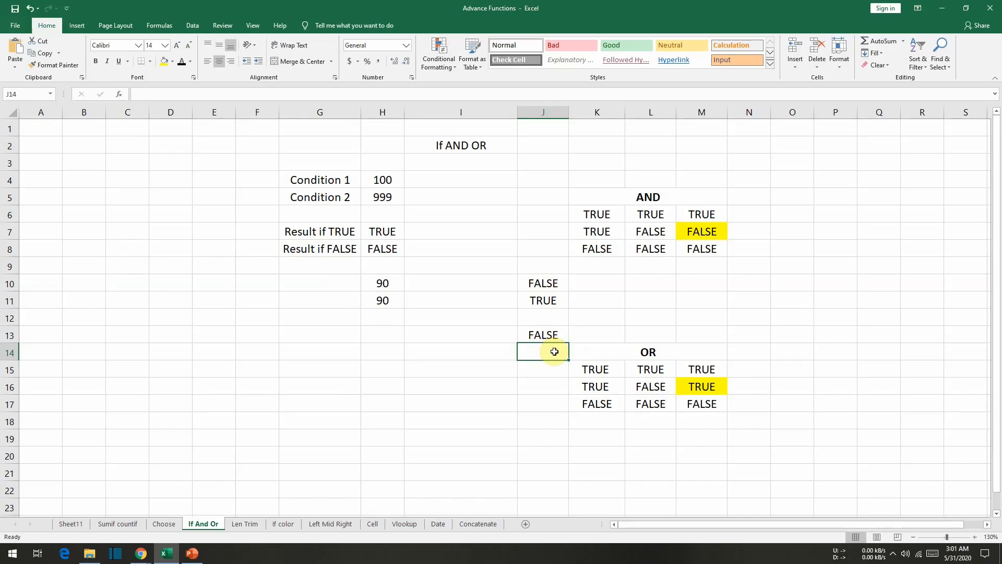
type("=if(")
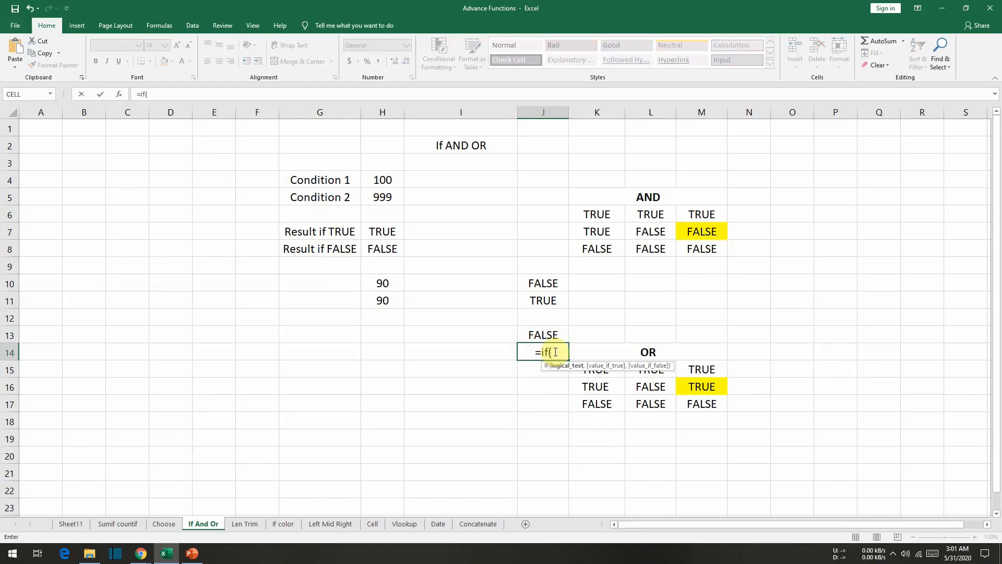
type("OR")
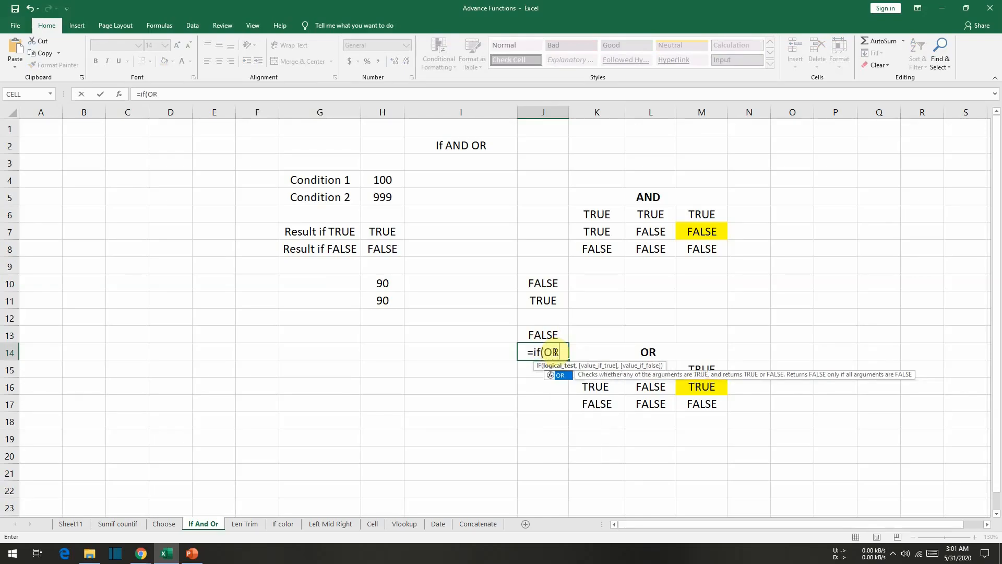
type("(")
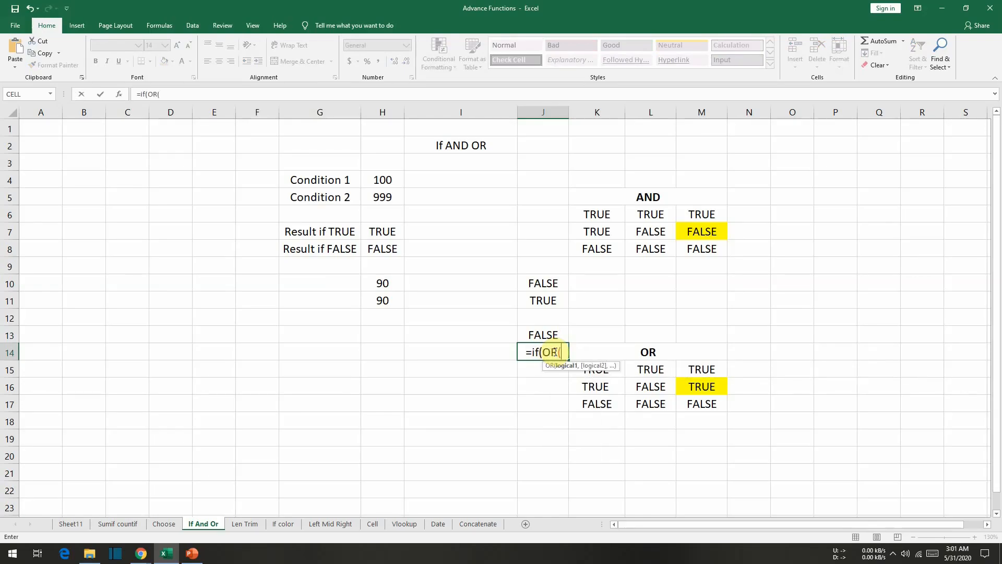
Fill the OR function in the J14 formula with the conditions H10>=H4 and H10<H5
left_click(386, 284)
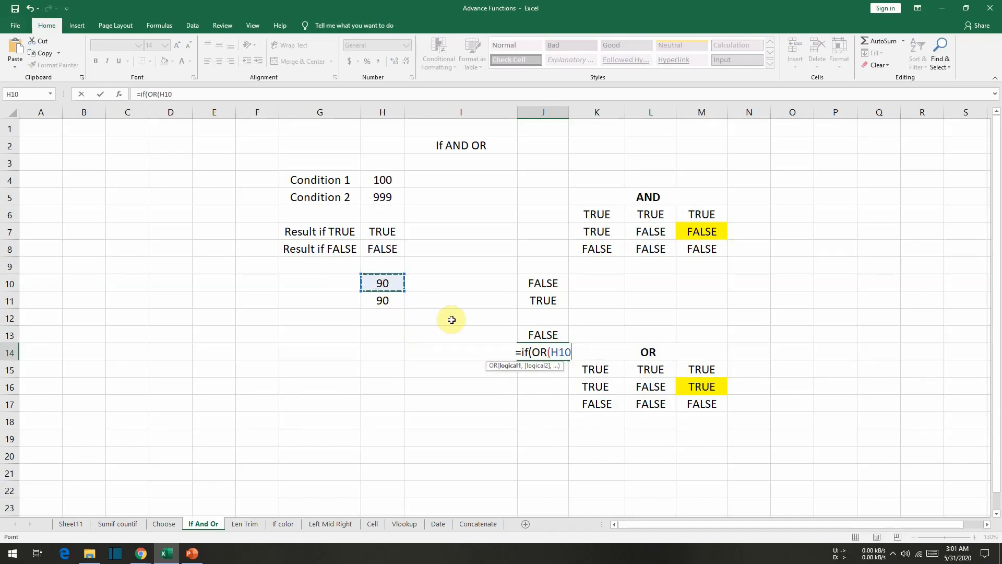
type(">")
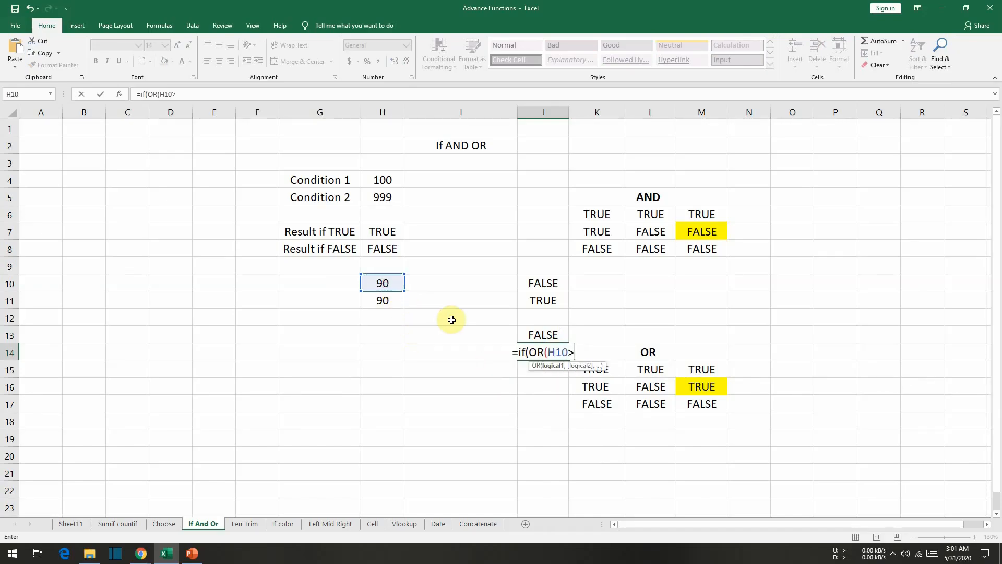
type("=")
left_click(390, 180)
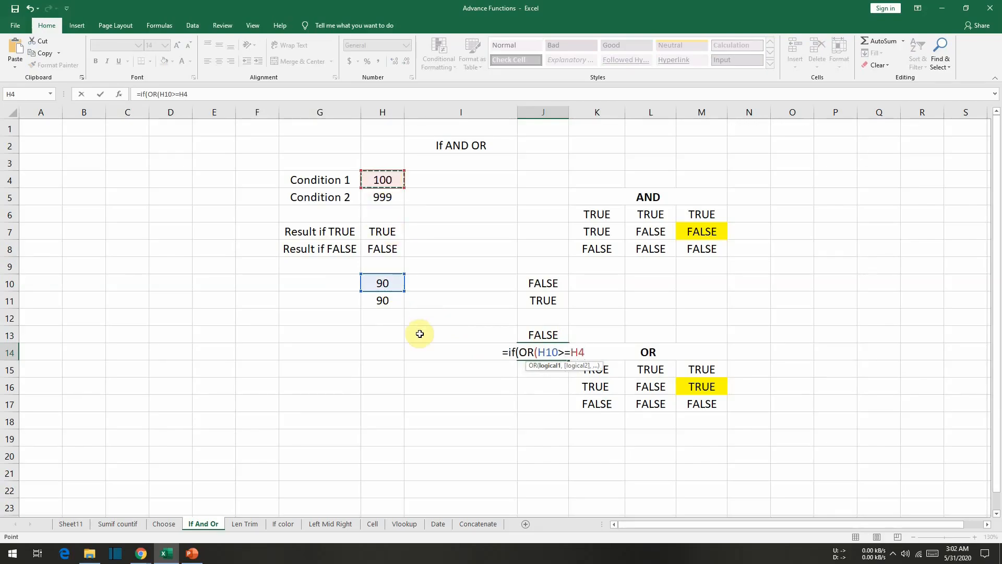
type(",")
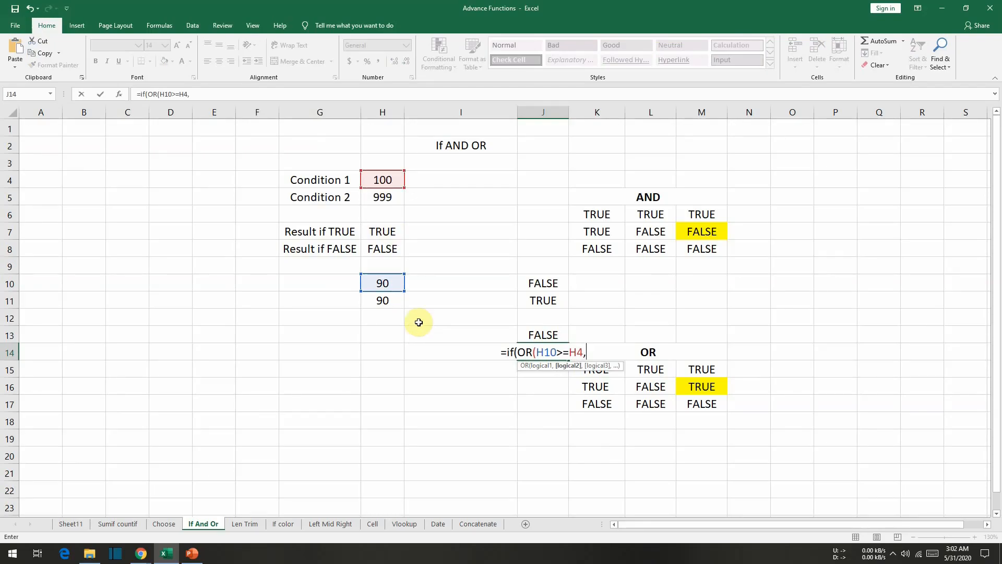
left_click(383, 283)
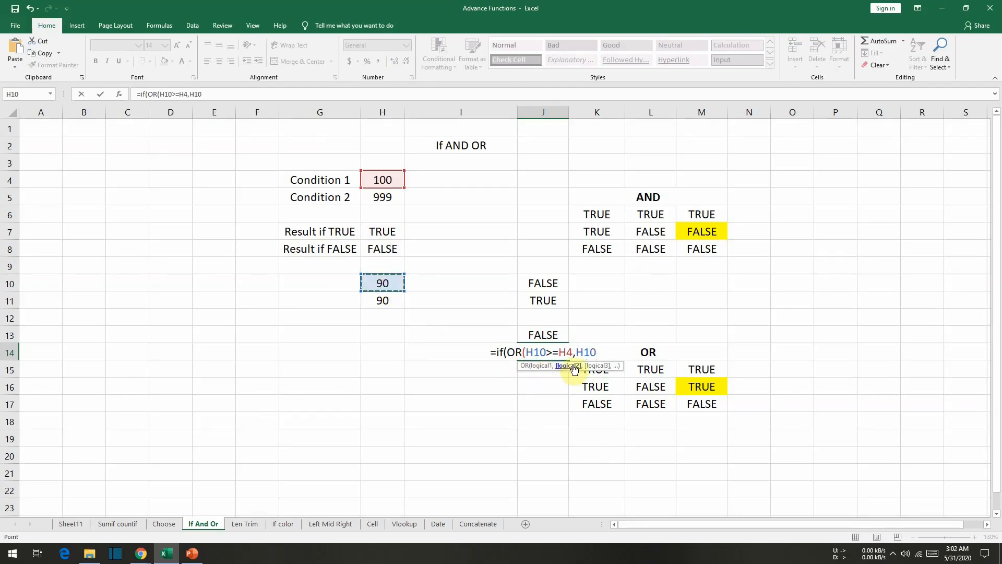
type("<")
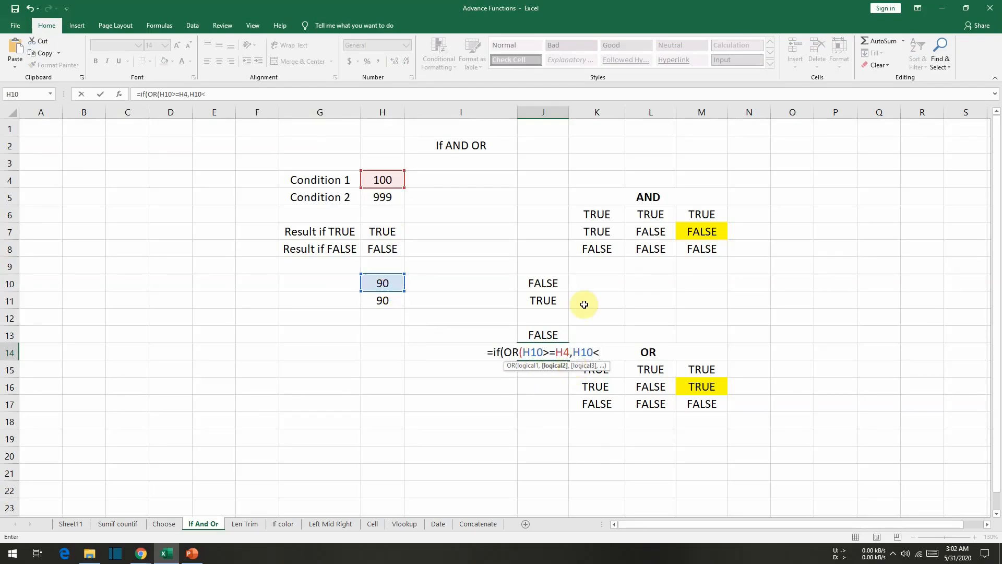
left_click(384, 198)
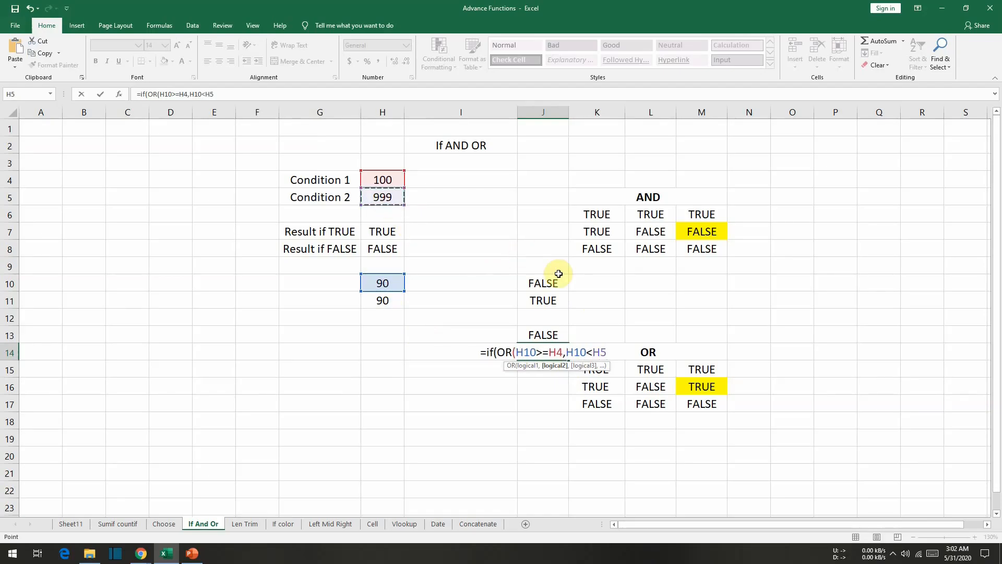
Complete the J14 IF formula with H7 as the value if true and H8 as the value if false, and review its conditions
type("),")
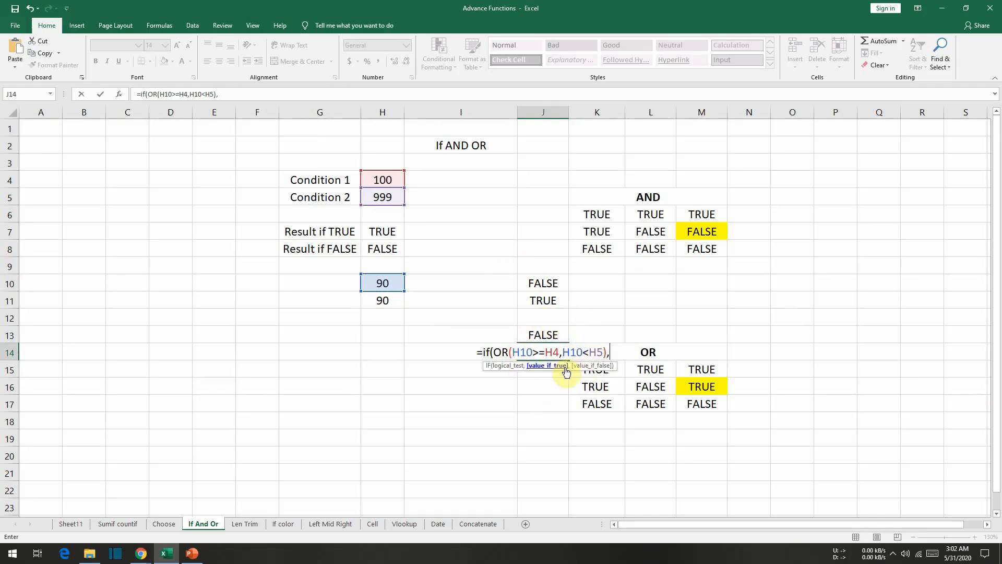
left_click(381, 232)
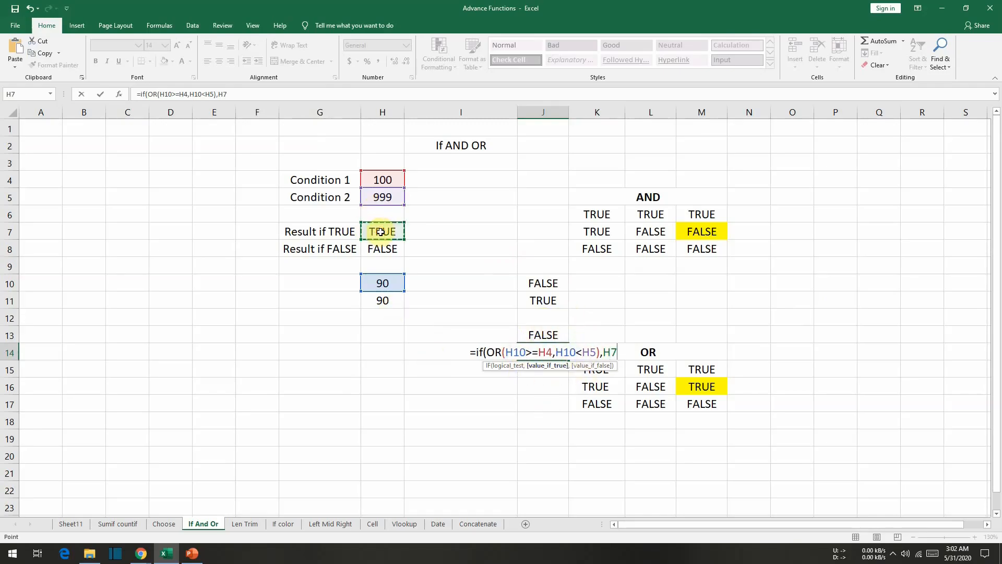
type(",")
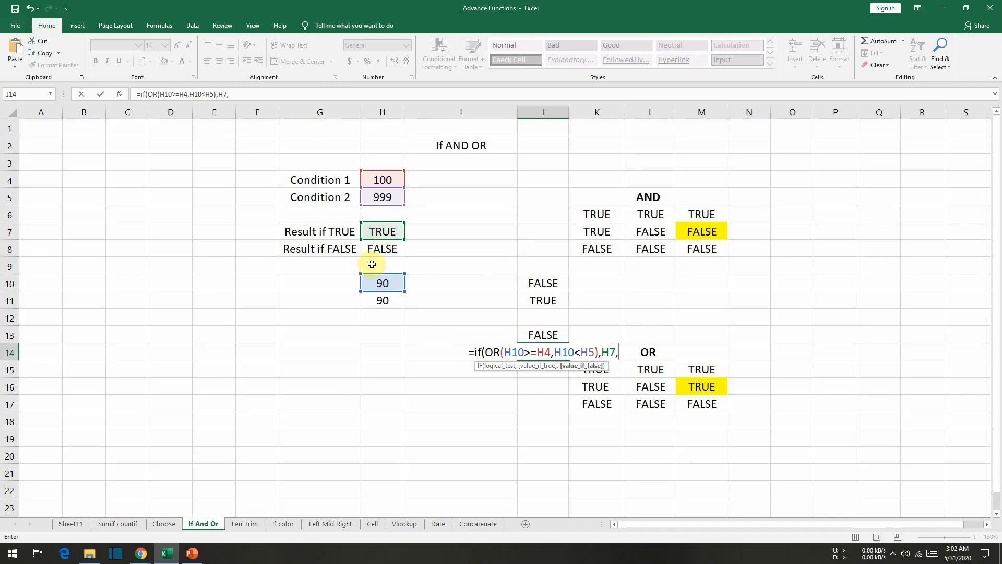
left_click(390, 248)
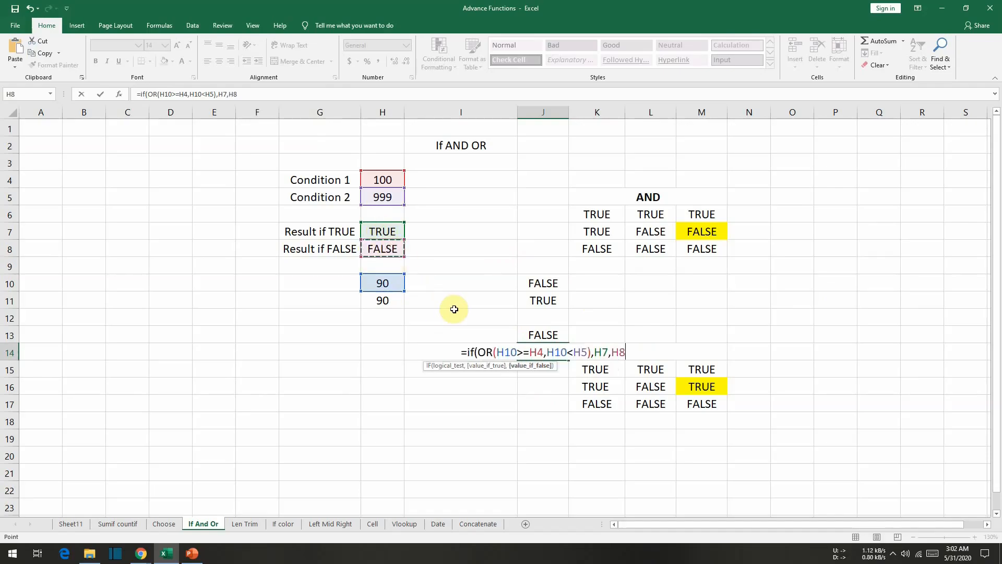
type(")")
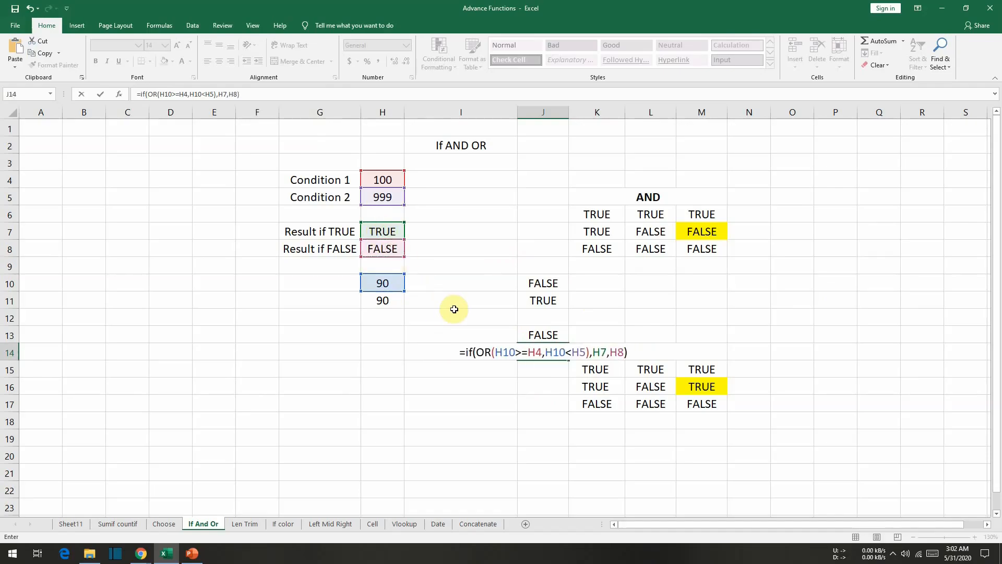
key("Return")
key("Up")
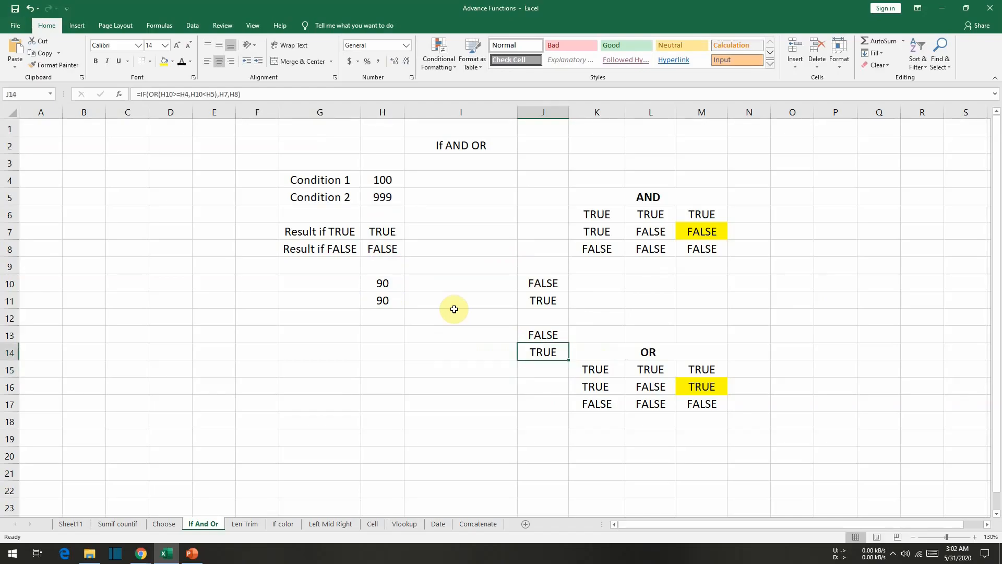
double_click(541, 352)
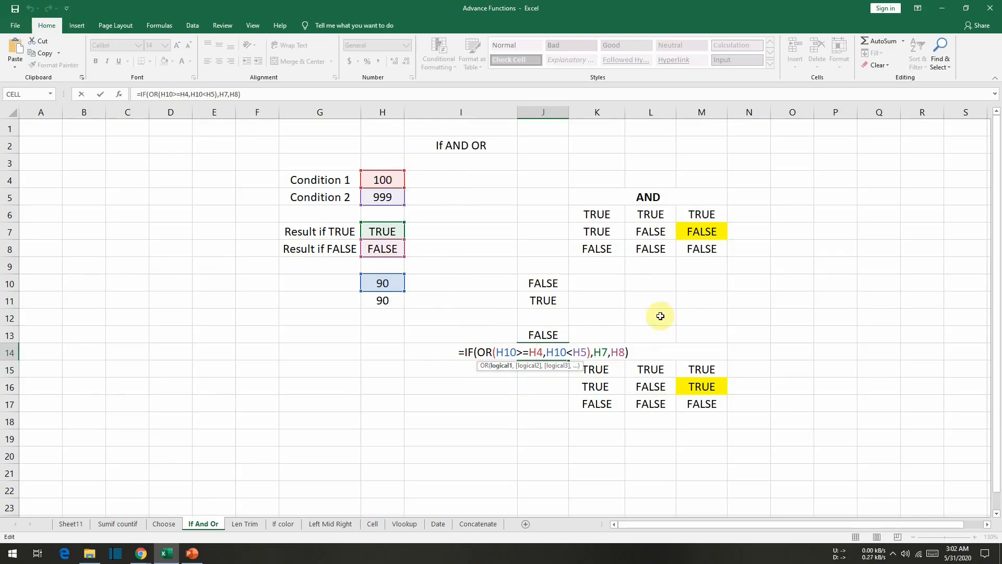
left_click_drag(547, 352, 553, 353)
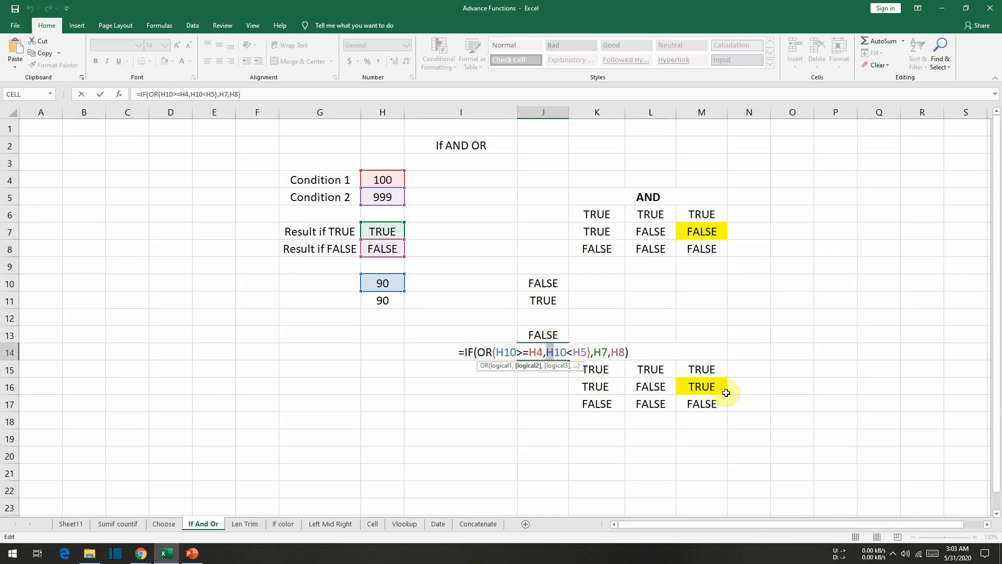
key("Return")
key("Up")
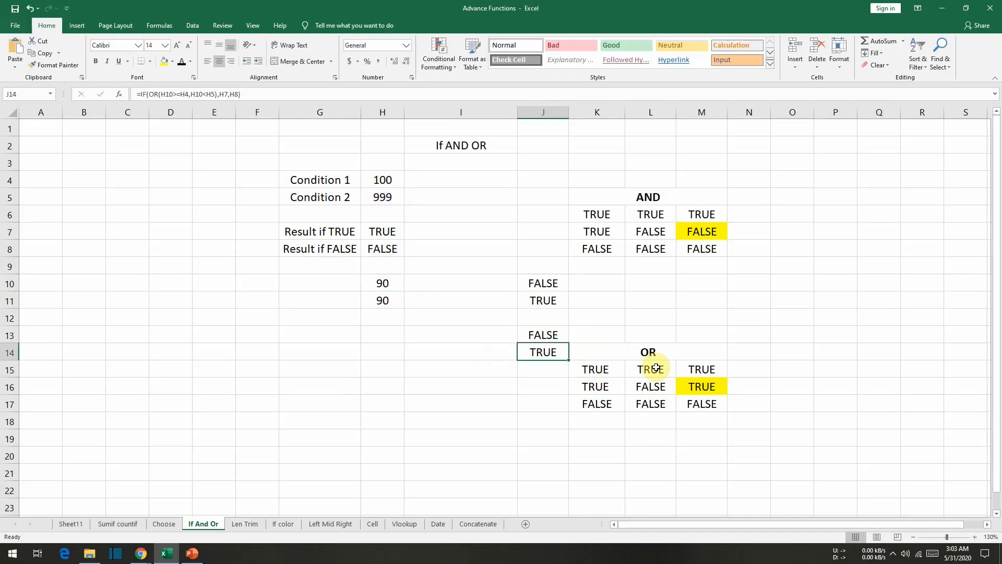
Set H10 to 100 to test the IF formulas, and compare with the AND and OR truth tables
left_click(385, 284)
type("100")
key("Return")
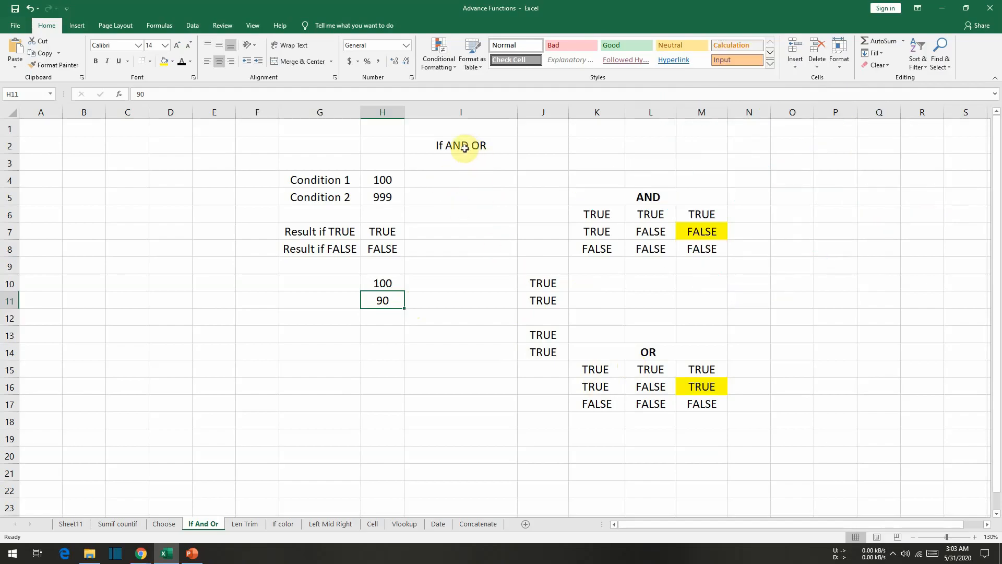
left_click(661, 193)
left_click(653, 354)
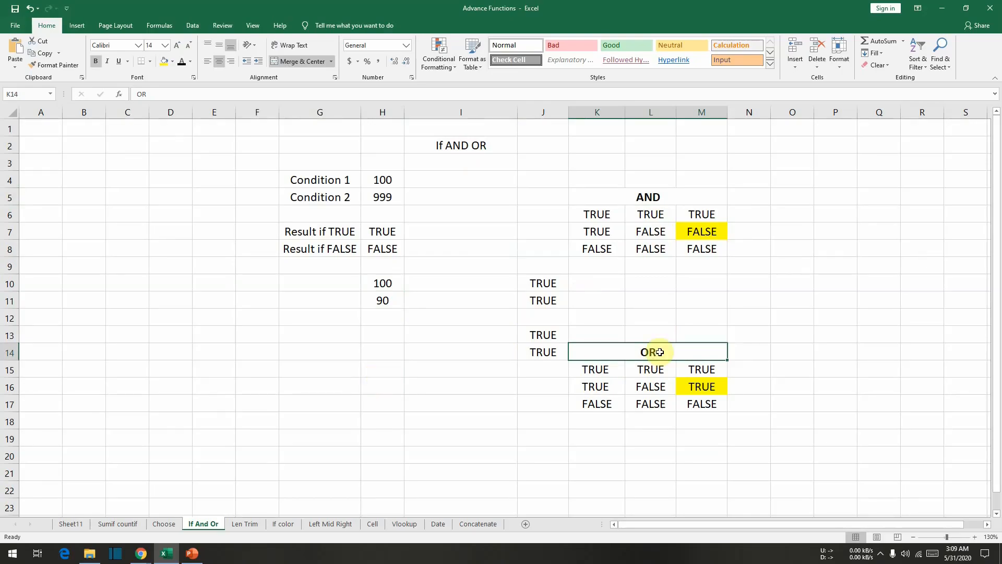
Open the Len Trim sheet and examine the texts in H6 and H7, the Len column heading and the formula in J6
left_click(246, 525)
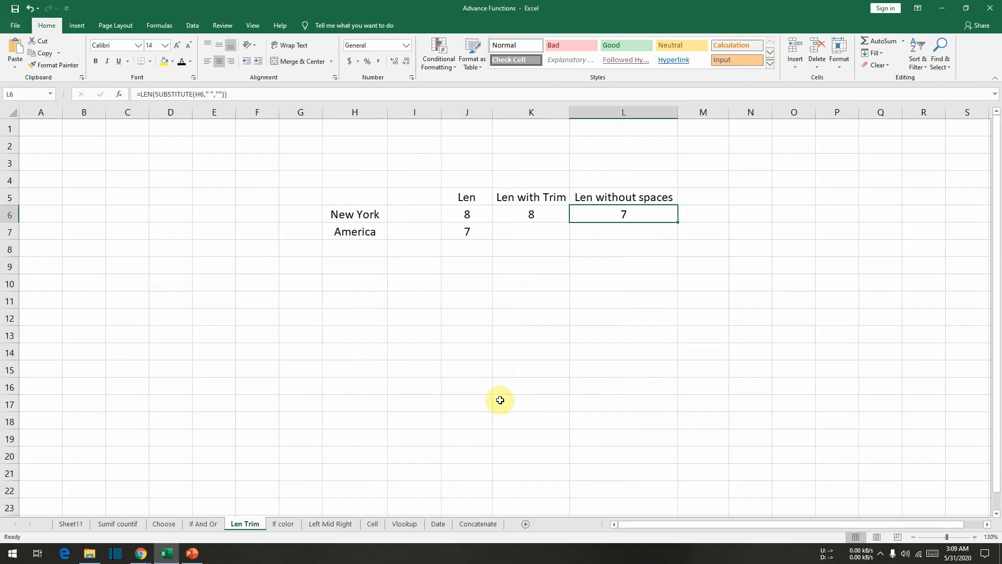
left_click(363, 216)
left_click(359, 231)
left_click(369, 211)
left_click(375, 230)
left_click(375, 214)
left_click(361, 232)
left_click(369, 213)
left_click(370, 229)
left_click(373, 214)
left_click(375, 231)
left_click(376, 213)
left_click(372, 231)
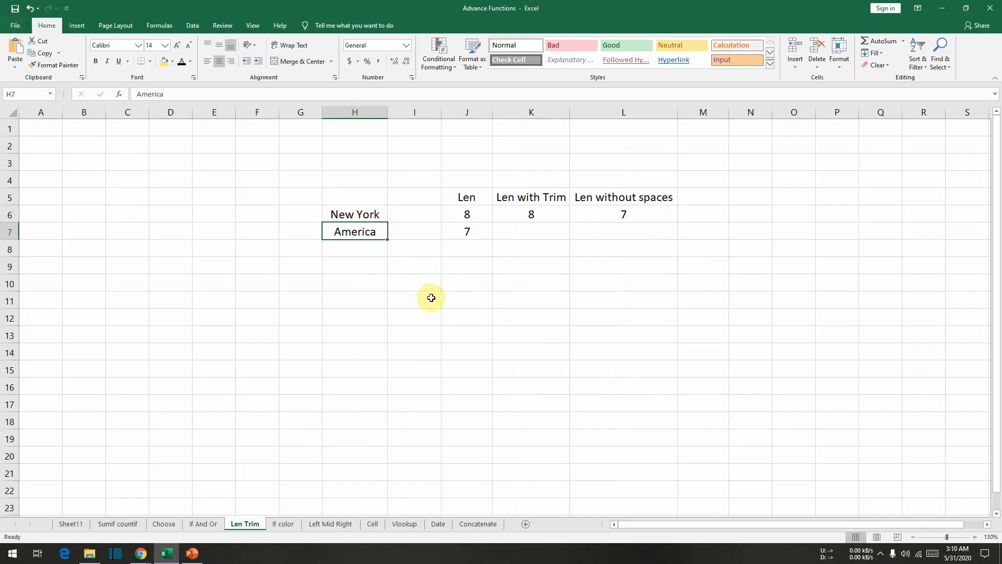
left_click(464, 197)
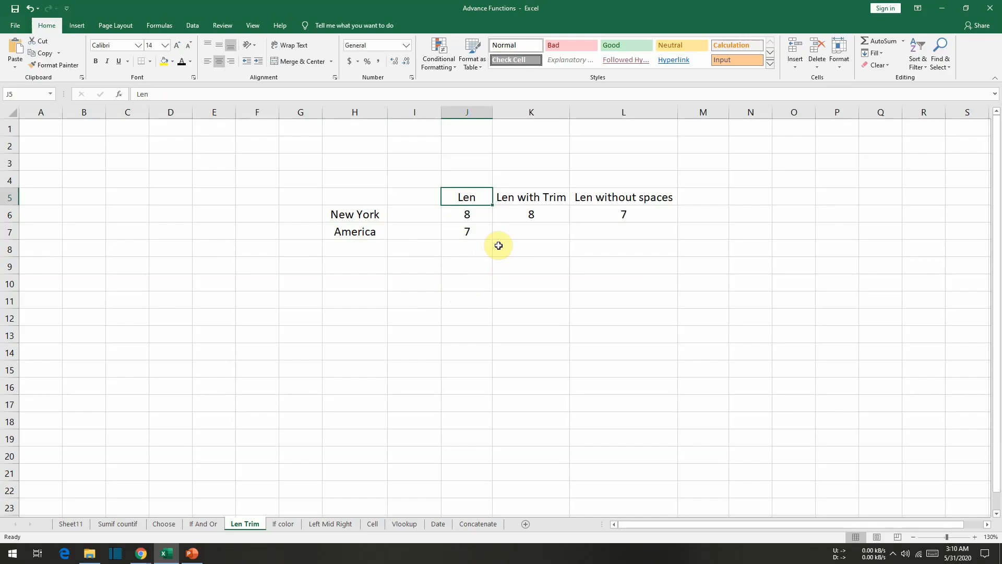
left_click(350, 215)
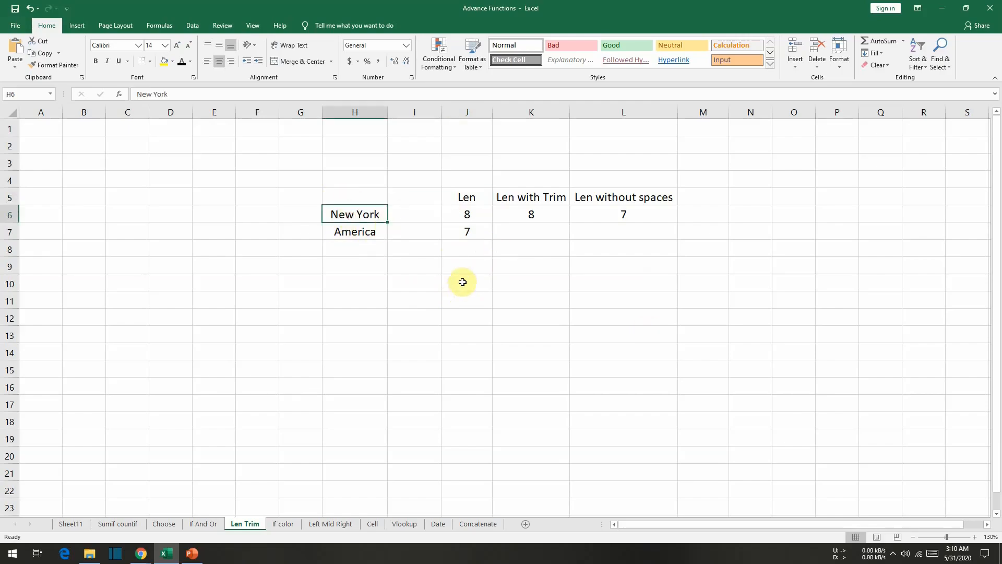
left_click(470, 212)
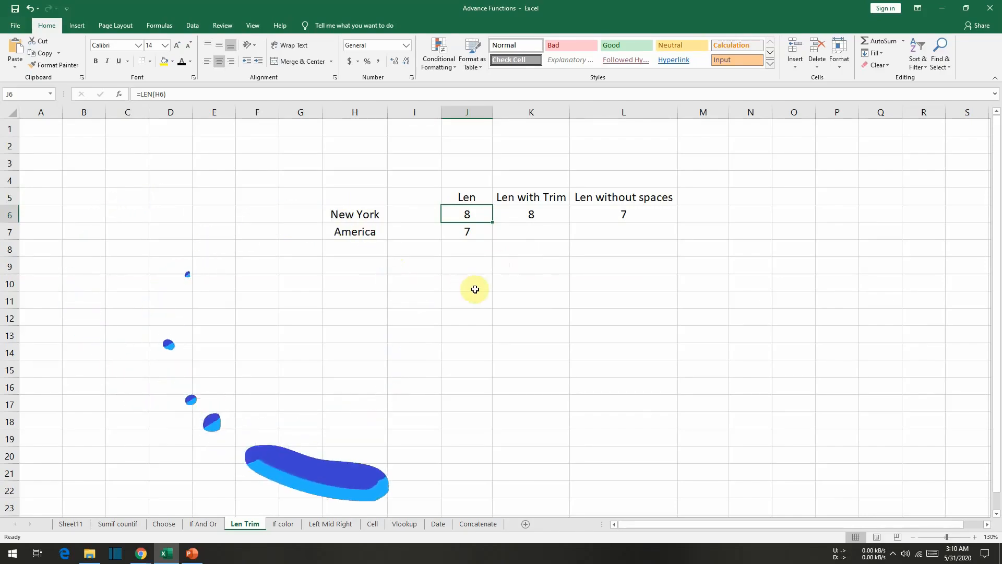
Enter the formula =LEN(H6) in J9 to count the characters of the text New York
left_click(463, 263)
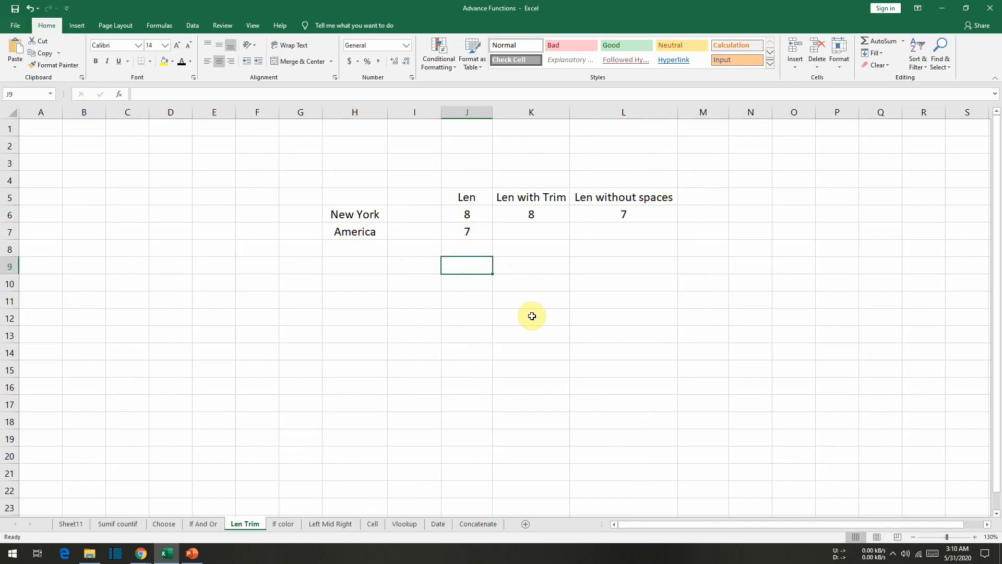
type("=")
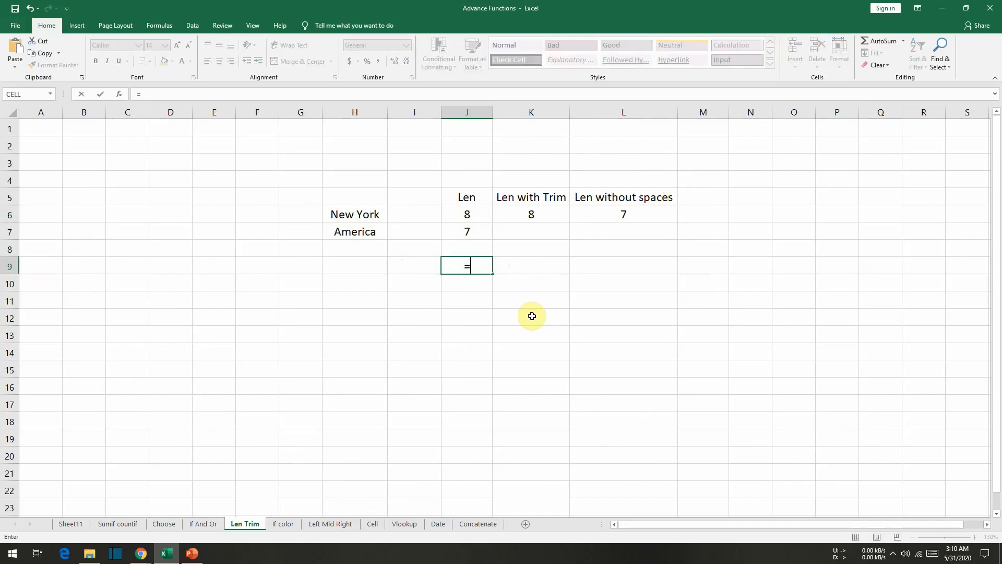
type("le")
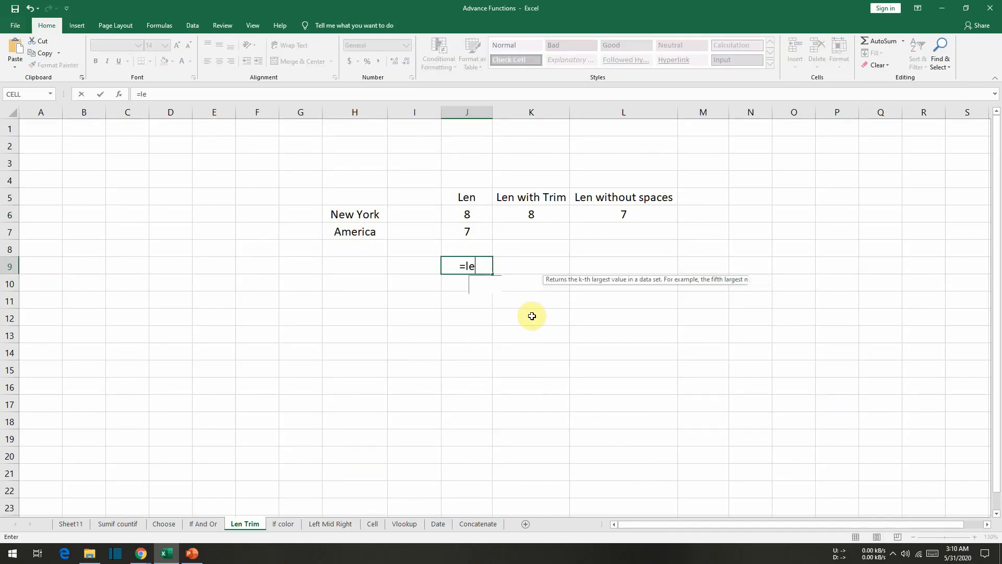
type("n")
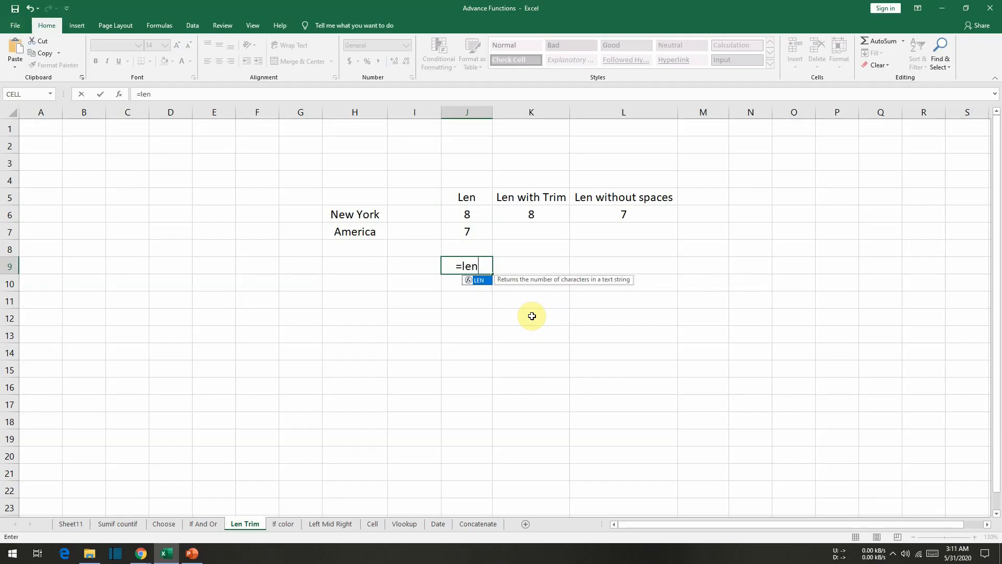
type("(")
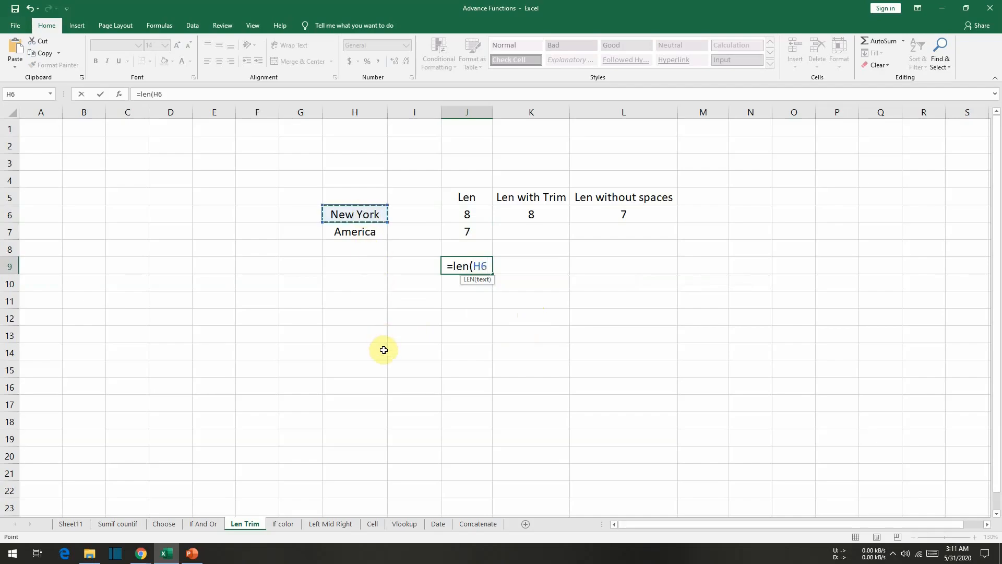
type(")")
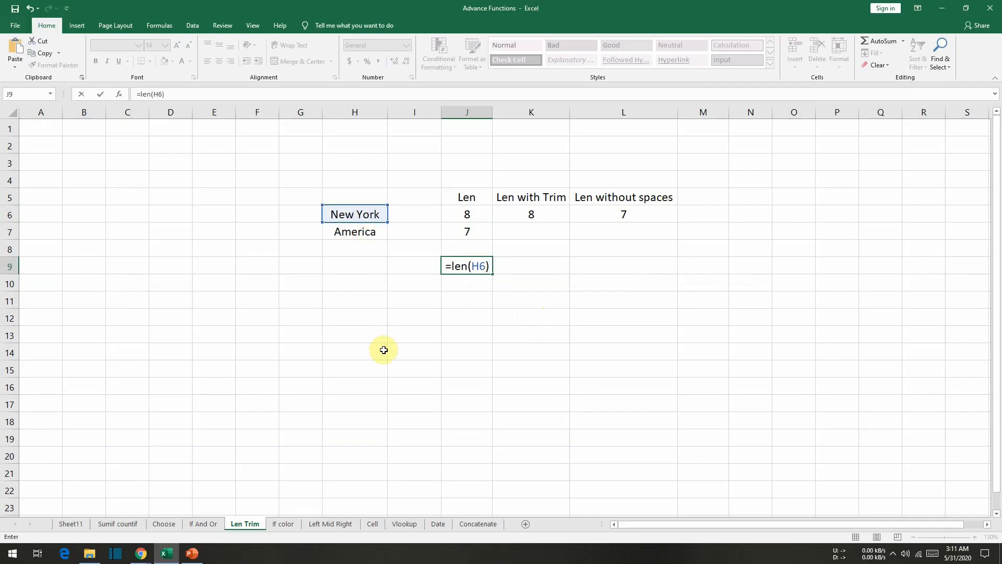
key("Return")
Fill the LEN formula from J9 down into J10 to count the characters of America
left_click(466, 266)
left_click(468, 280)
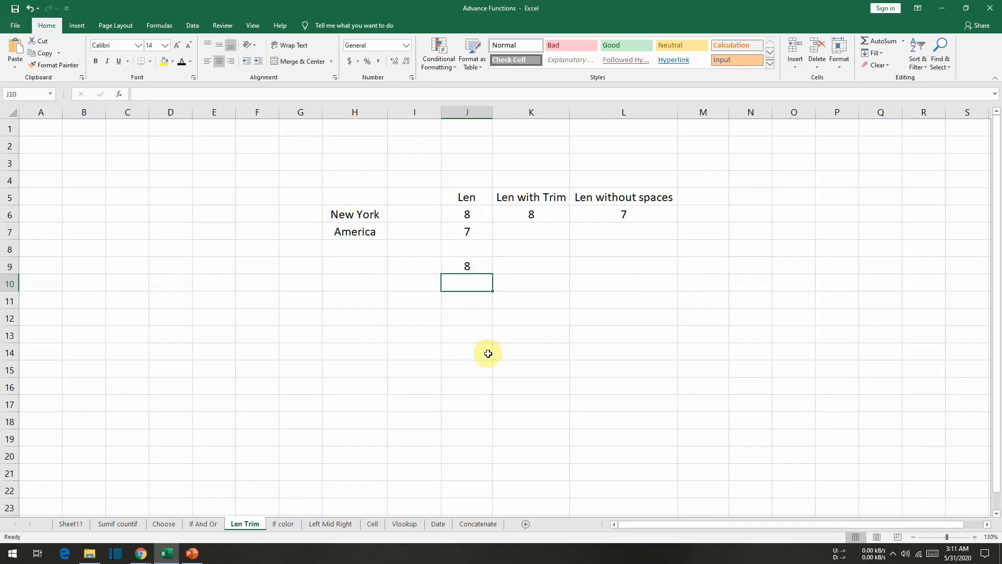
key("ctrl+d")
left_click(514, 262)
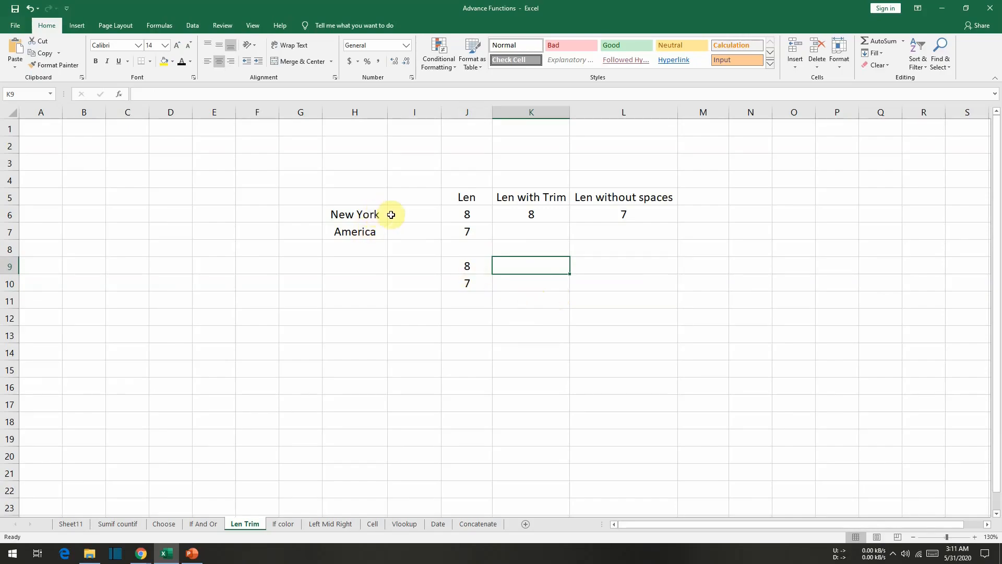
Add four trailing spaces after New York in H6 and widen column H to make room for the text
double_click(380, 214)
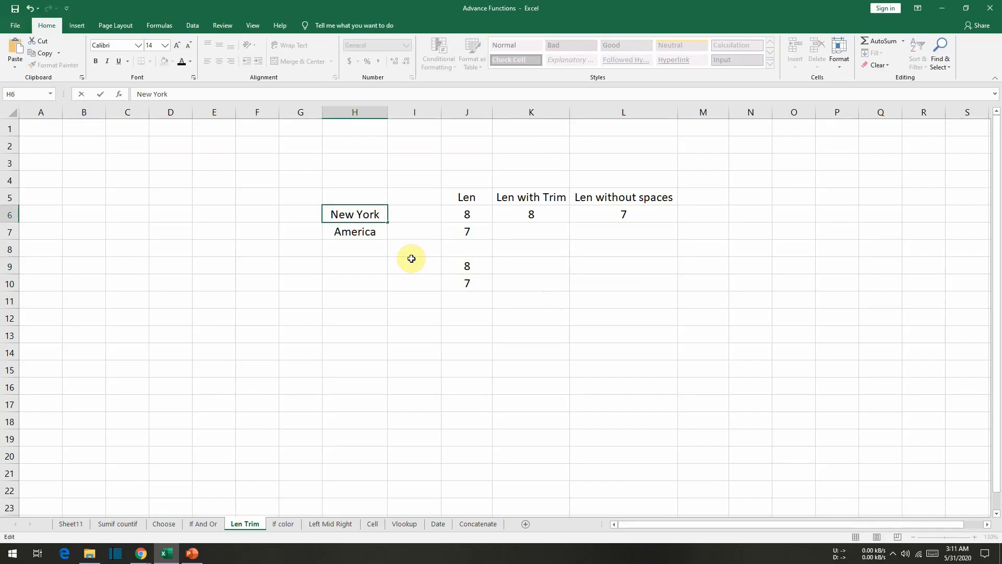
key("Return")
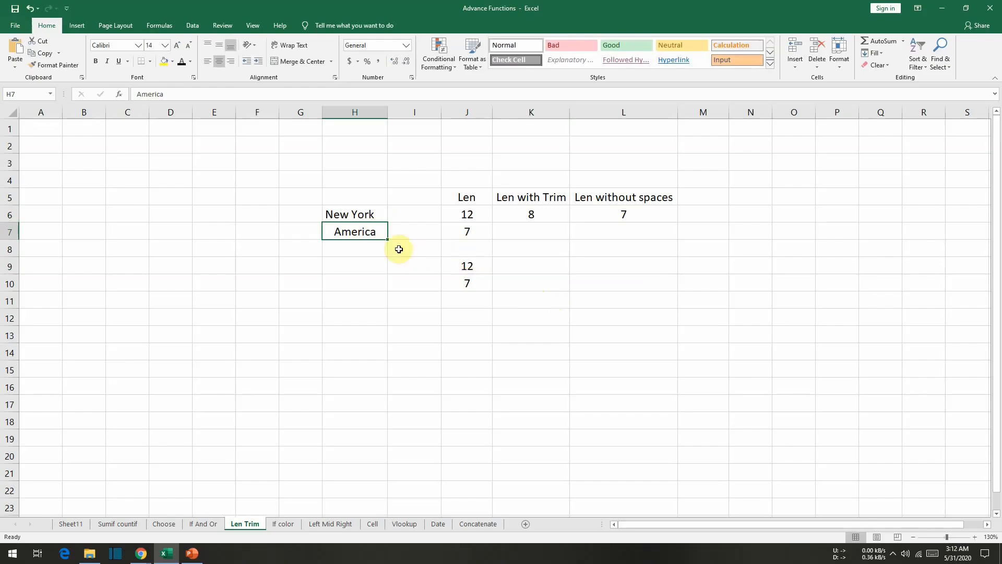
left_click(475, 212)
left_click_drag(390, 112, 411, 204)
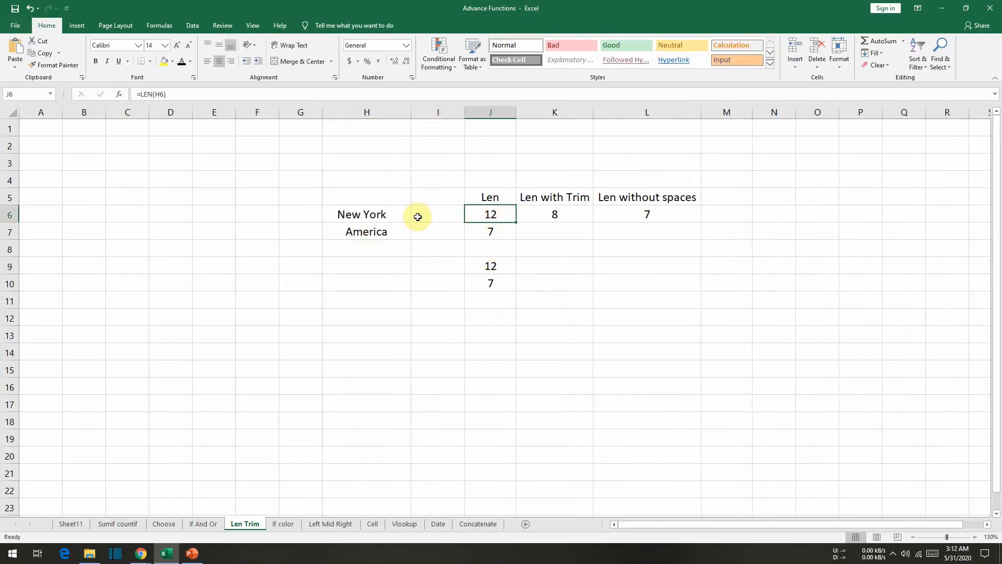
double_click(400, 215)
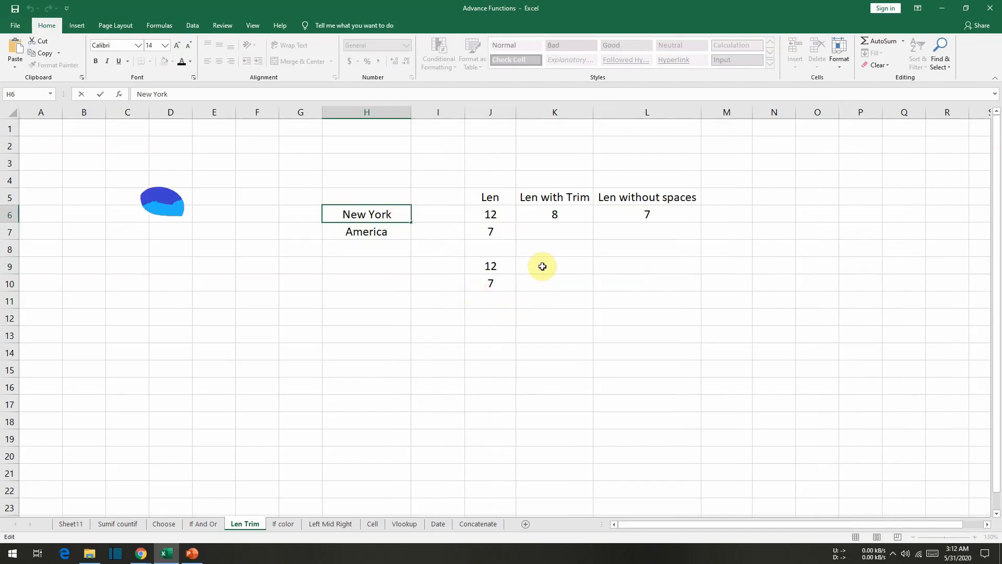
key("Escape")
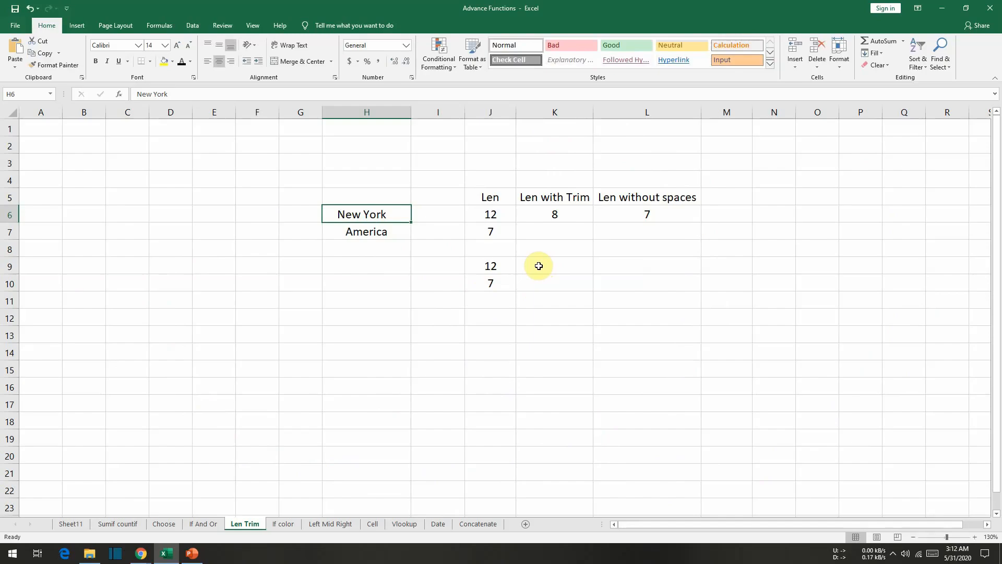
Enter the formula =LEN(TRIM(H6)) in K9 to count New York's characters without the extra spaces
left_click(539, 266)
type("=len")
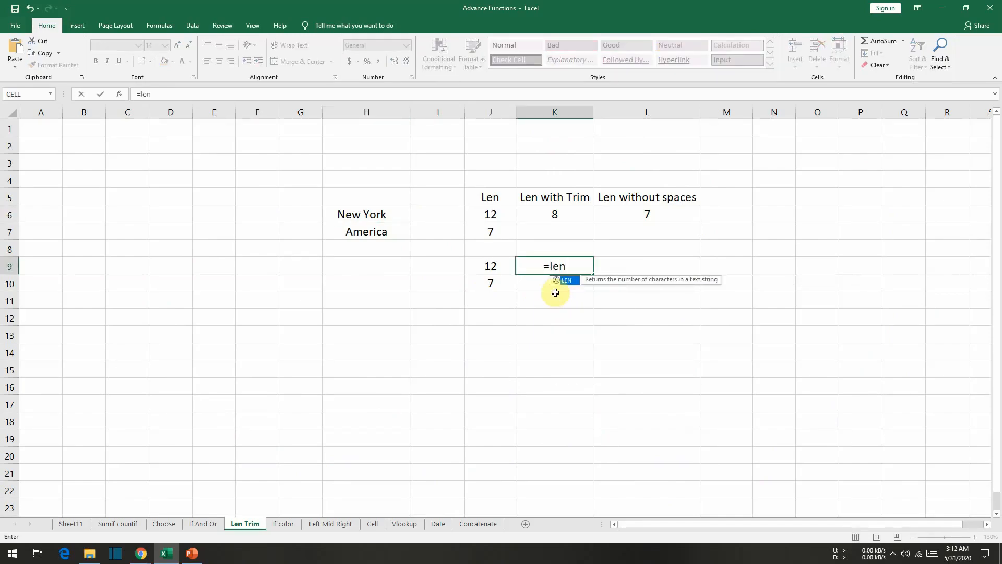
type("(tr")
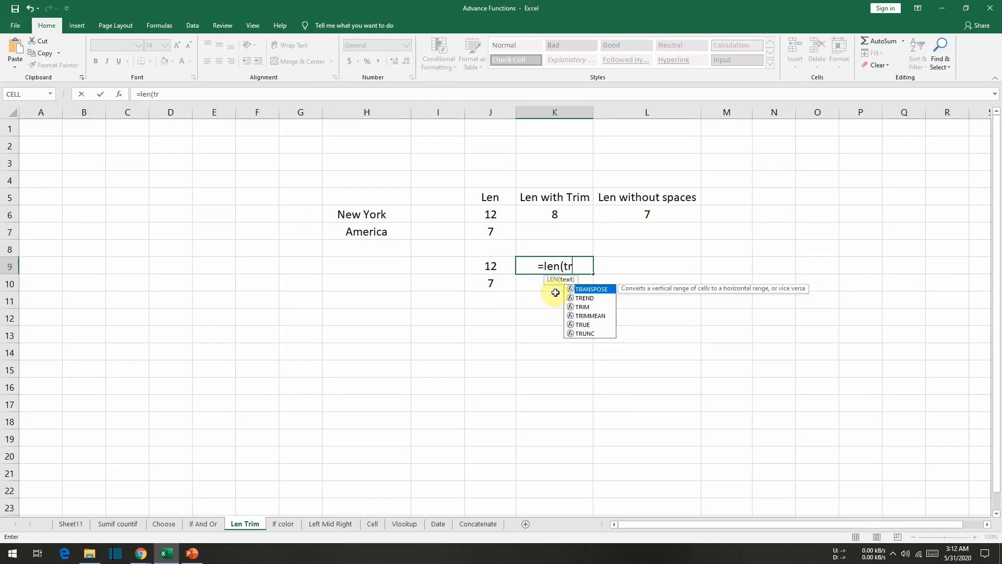
type("im(")
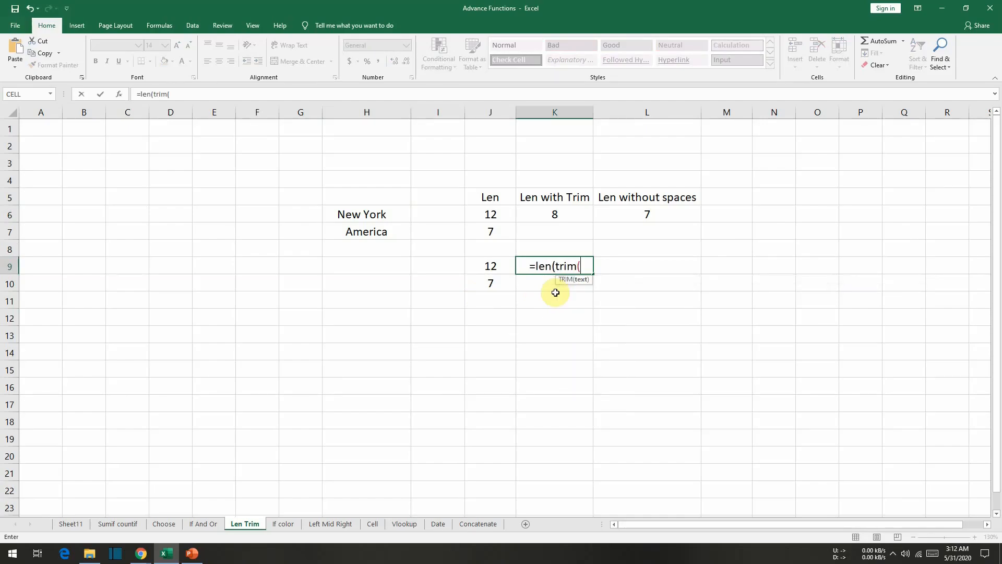
left_click(359, 212)
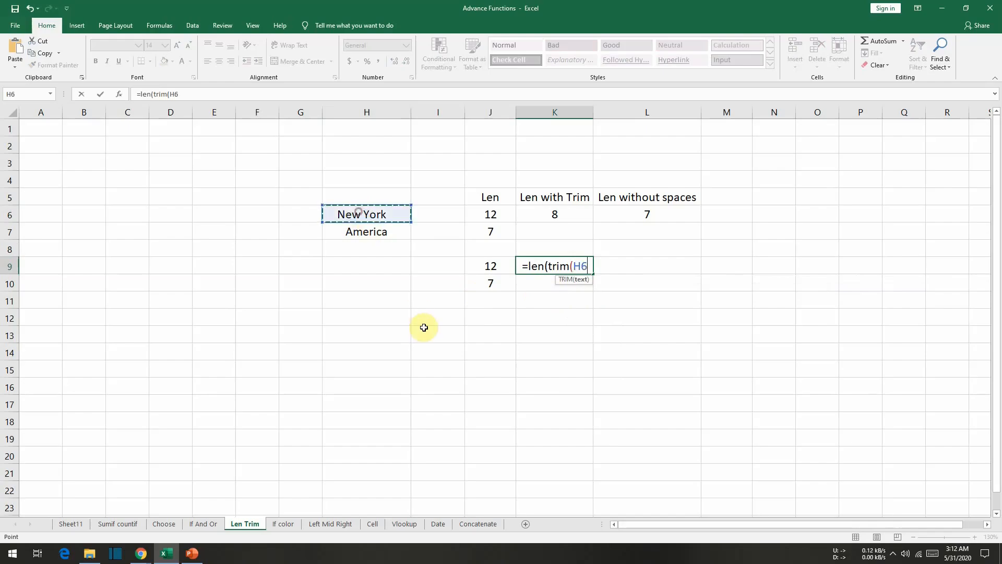
type(")")
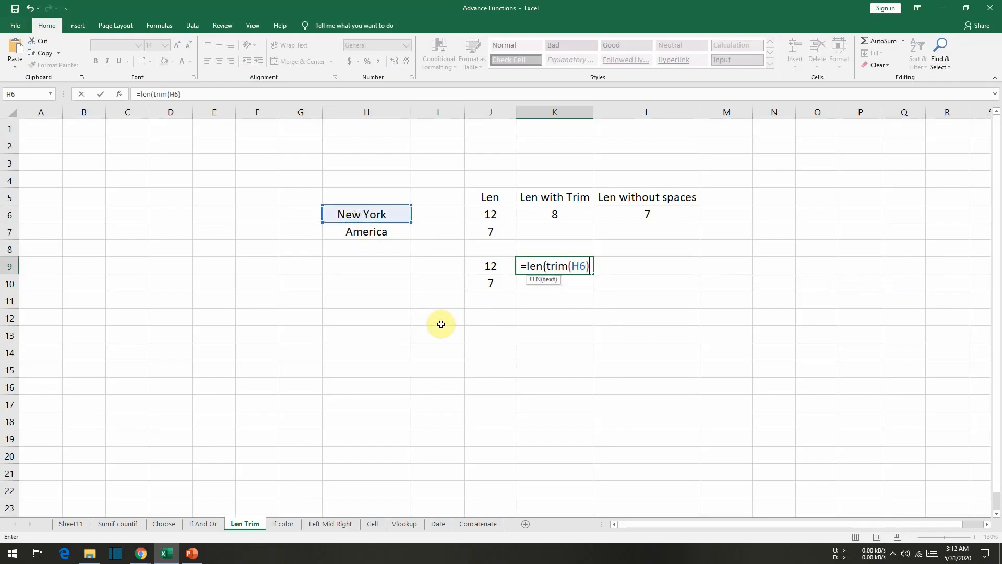
type(")")
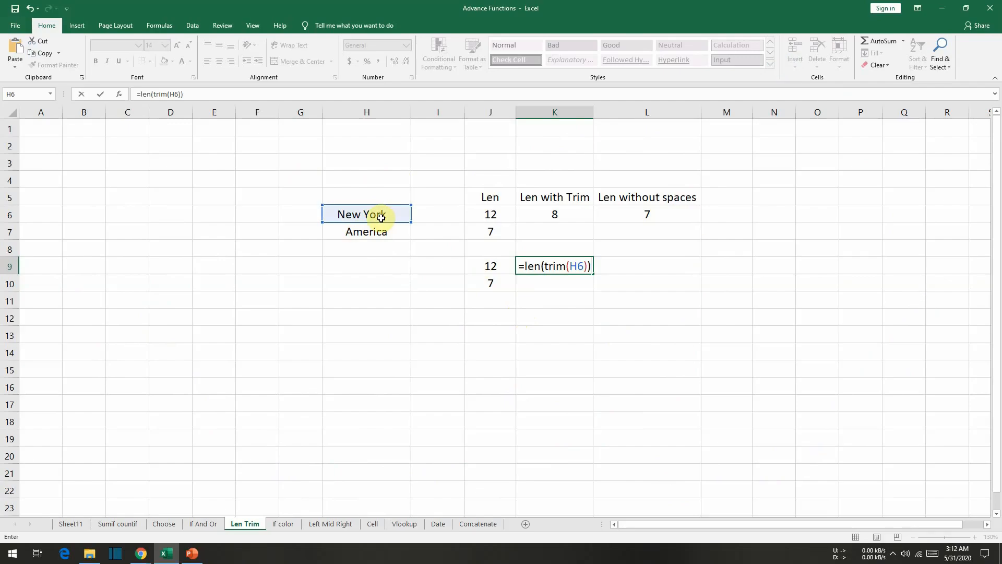
key("Return")
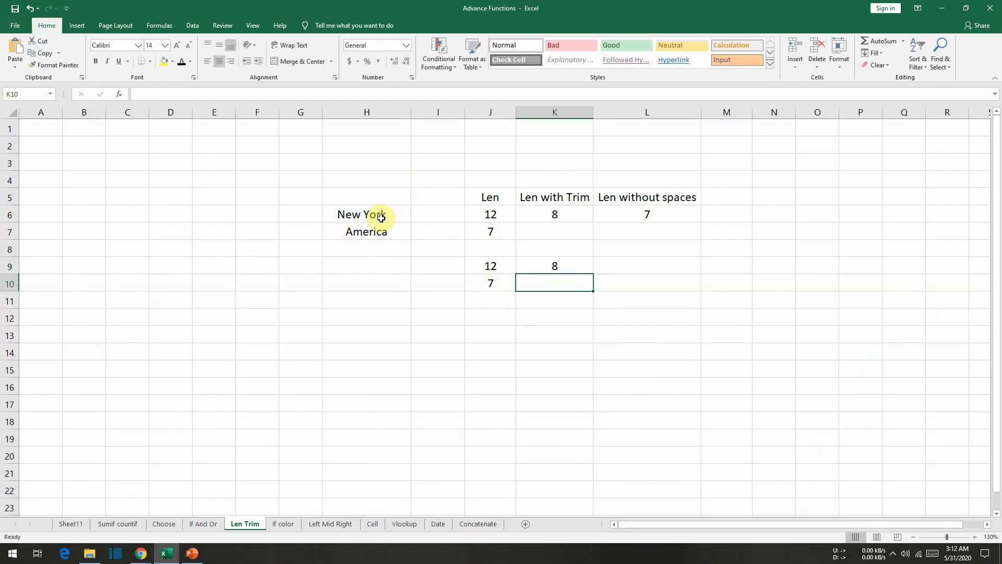
left_click(561, 266)
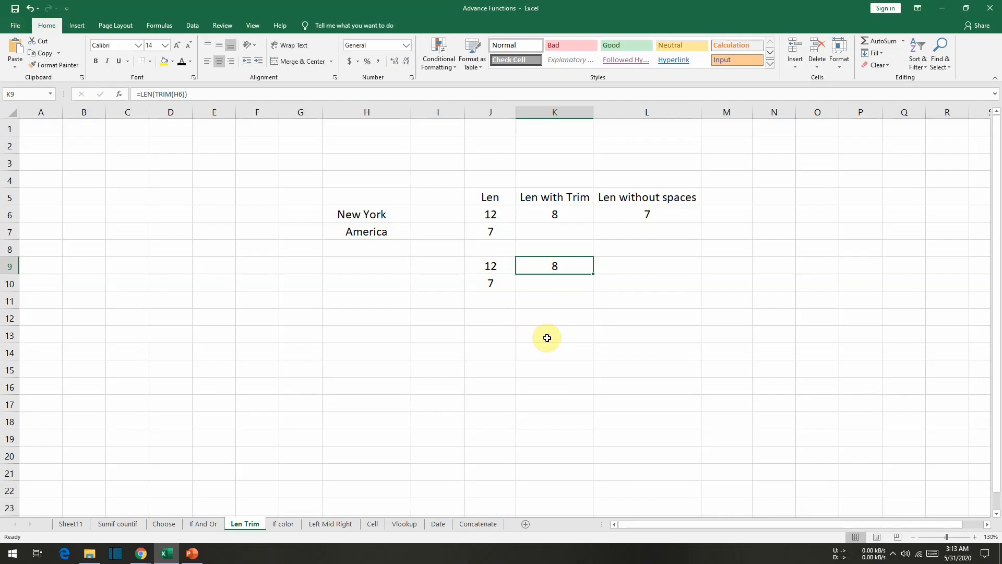
Remove the trailing spaces after New York in H6
double_click(391, 214)
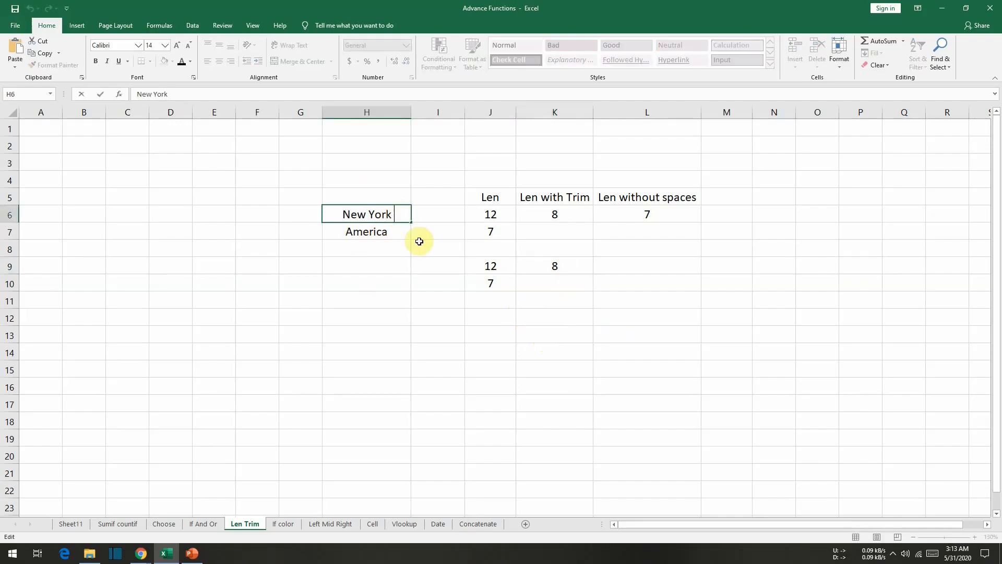
key("BackSpace")
key("Return")
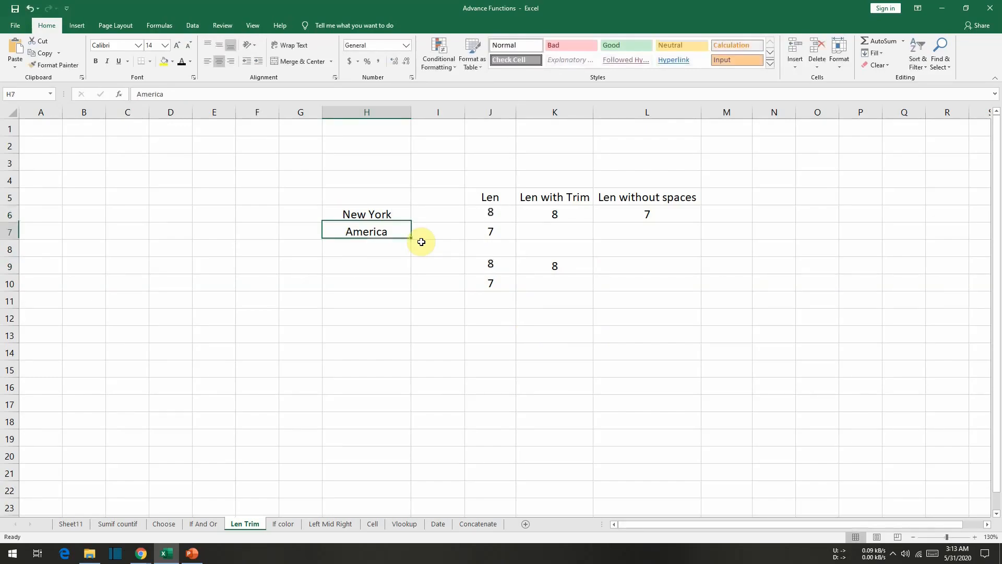
Compare the LEN formula in J6 with the LEN and TRIM formula in K6
left_click(494, 213)
left_click(525, 215)
left_click(491, 214)
left_click(536, 215)
left_click(486, 213)
left_click(540, 214)
left_click(489, 214)
left_click(550, 216)
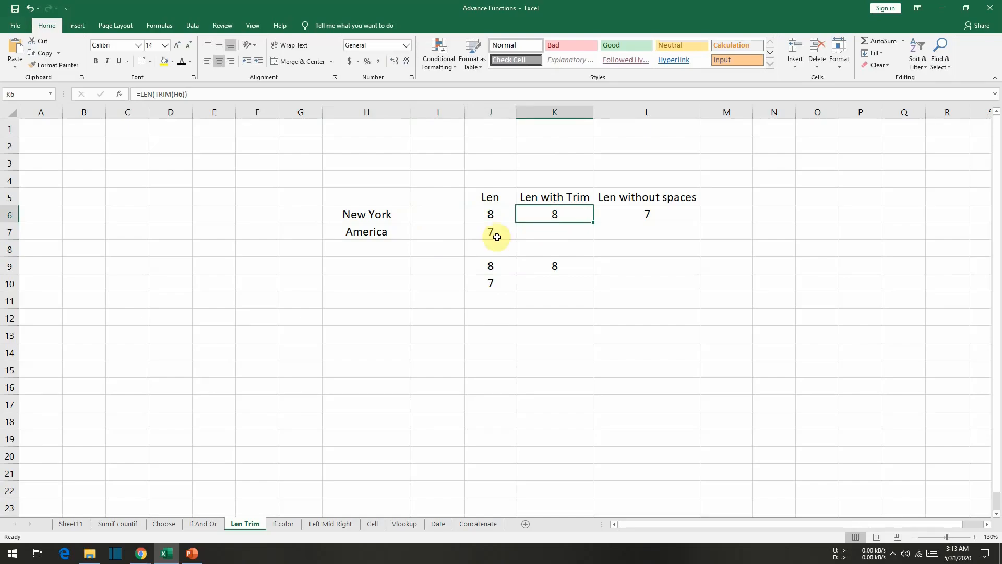
Examine the LEN and SUBSTITUTE formula in L6, including its old text and new text arguments
left_click(643, 213)
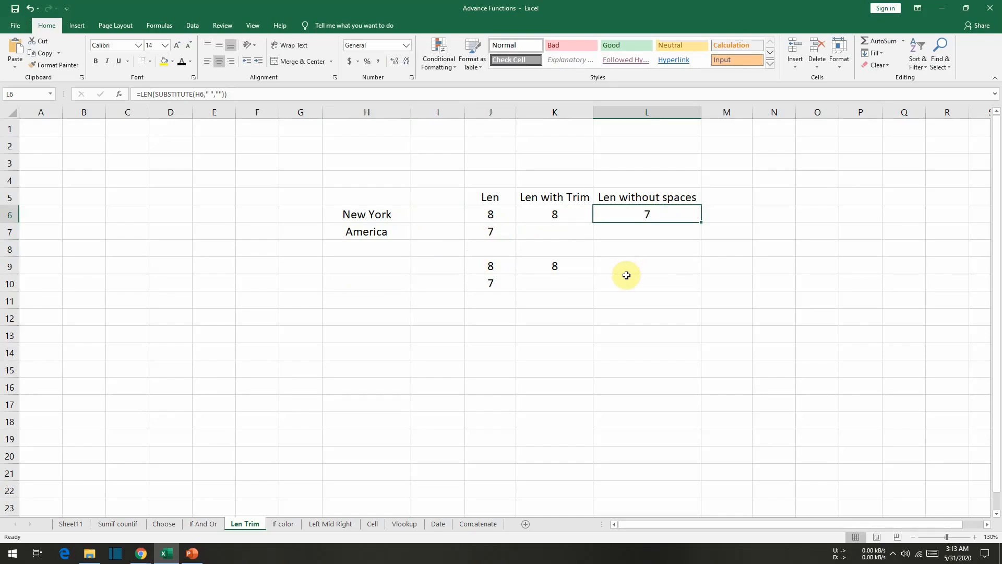
double_click(637, 215)
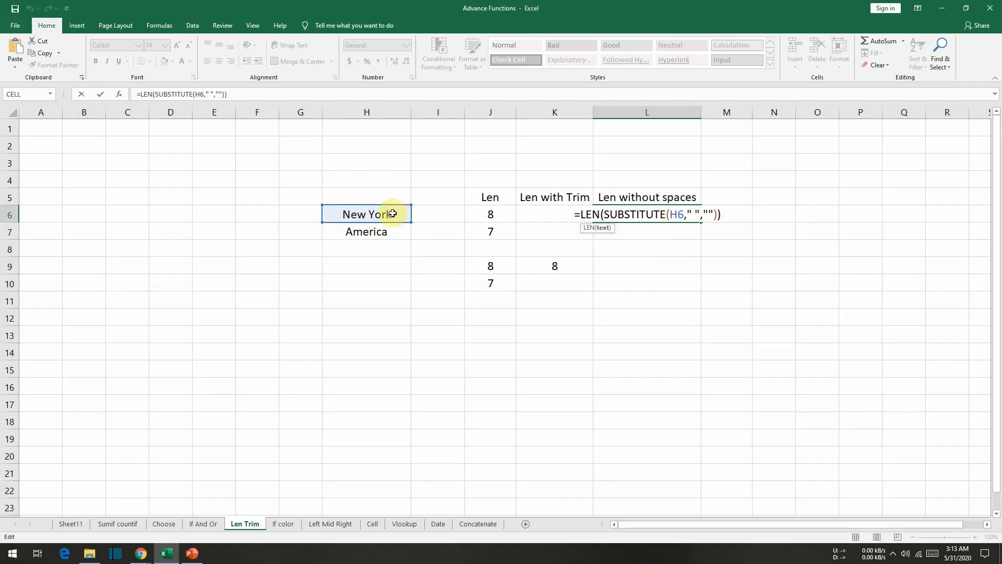
left_click(687, 214)
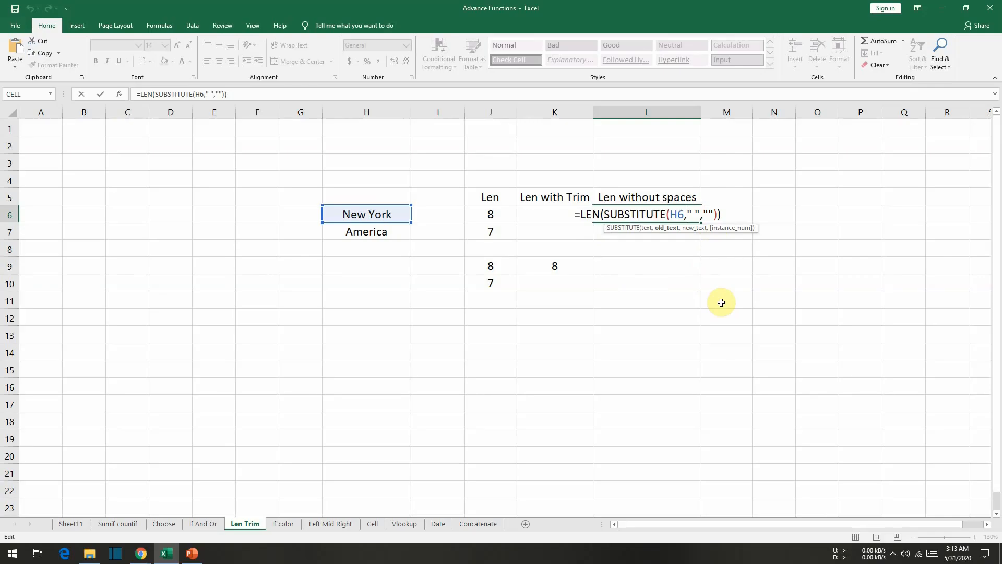
left_click(704, 214)
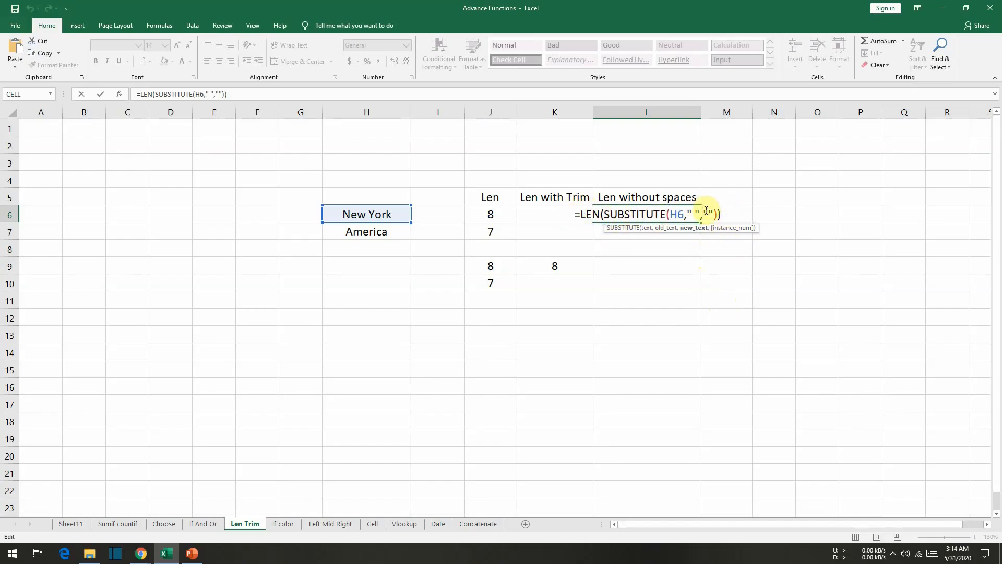
key("Return")
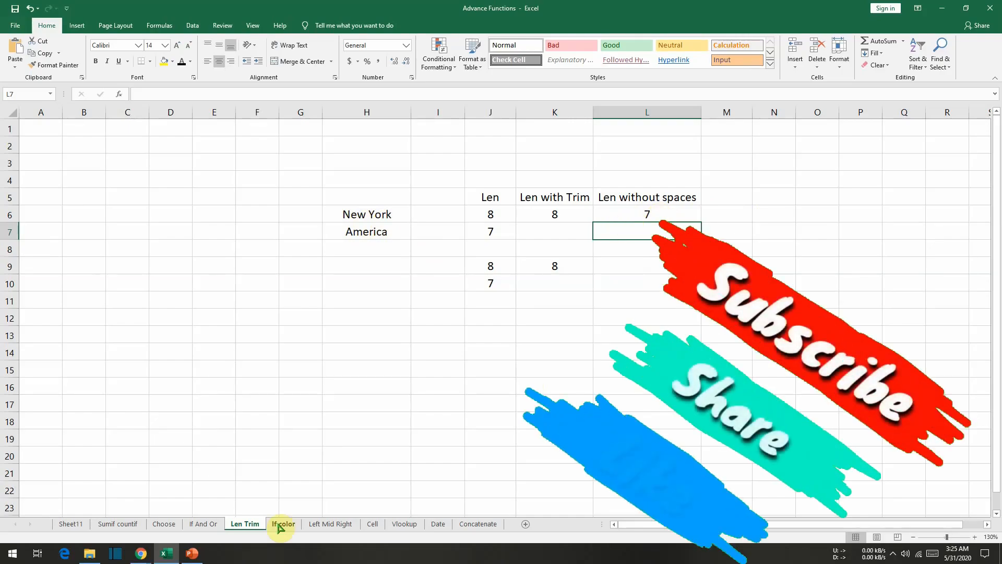
Open the If color sheet and enter 10, 20, 30, 25, 40, 60 and 70 down I4:I10
left_click(277, 524)
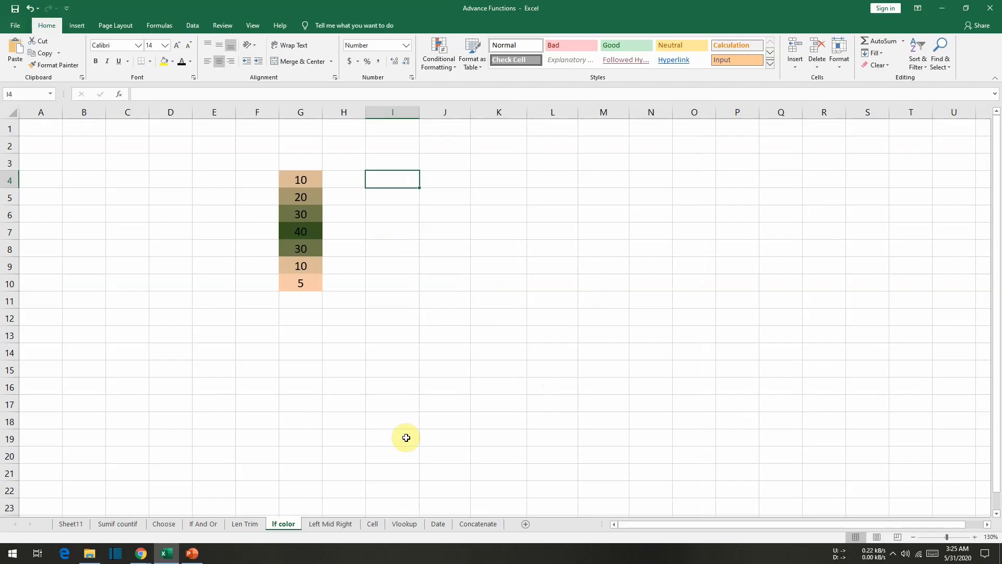
type("10")
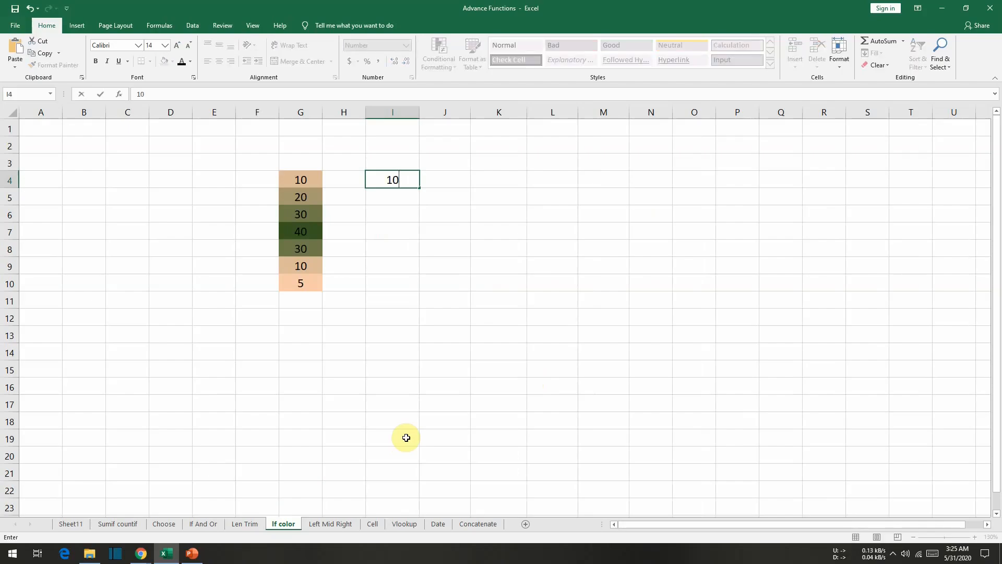
key("Return")
type("20")
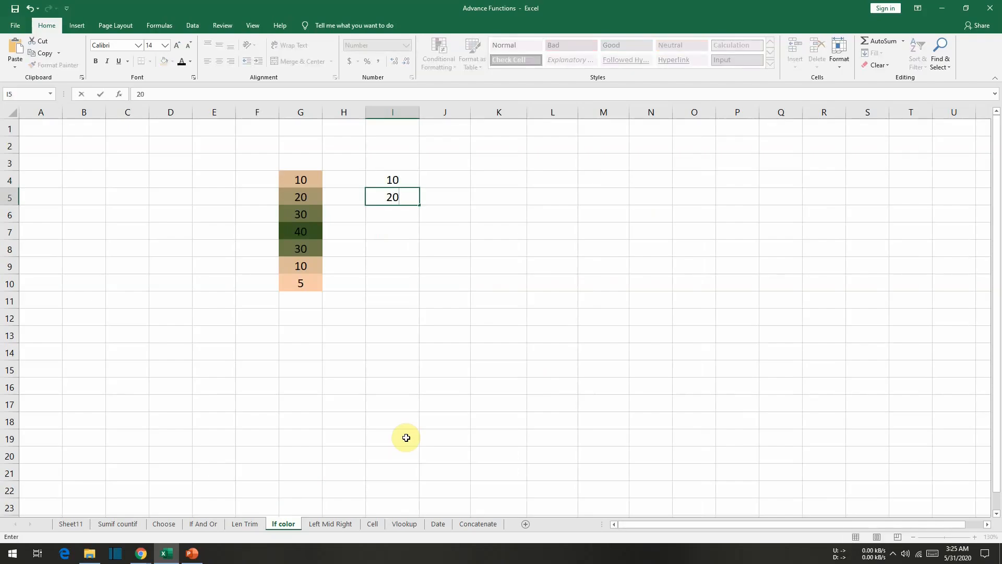
key("Return")
type("30")
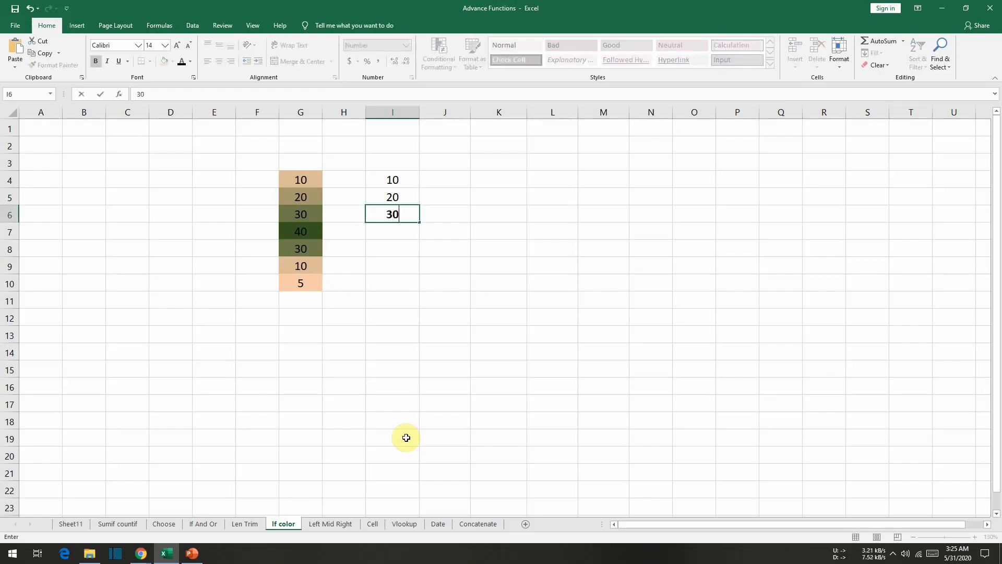
key("Return")
type("25")
key("Return")
type("40")
key("Return")
type("60 70")
Start a new conditional formatting rule for the numbers in I4:I10
key("Up")
key("Up")
key("Up")
key("Up")
key("Up")
key("Up")
key("Up")
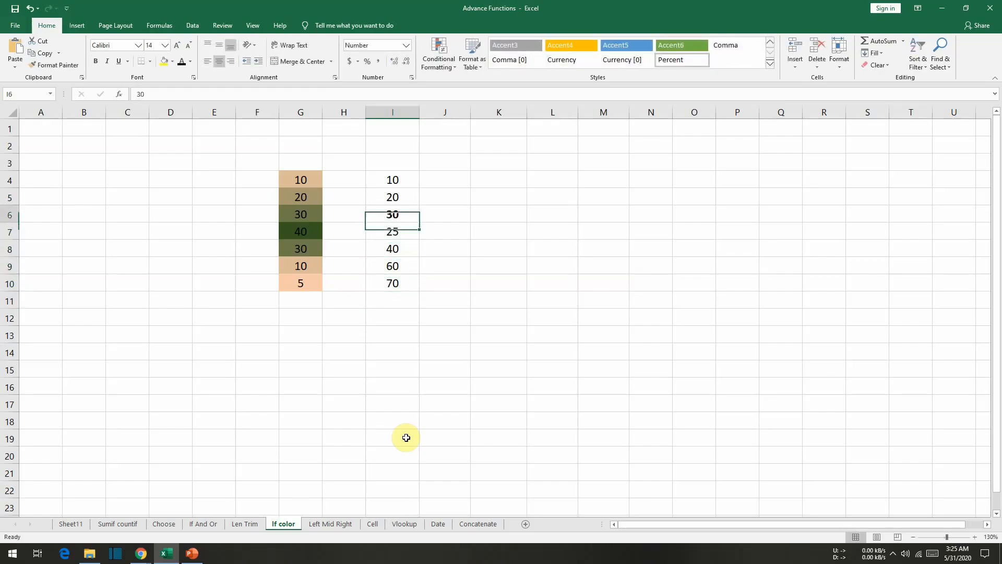
key("Down")
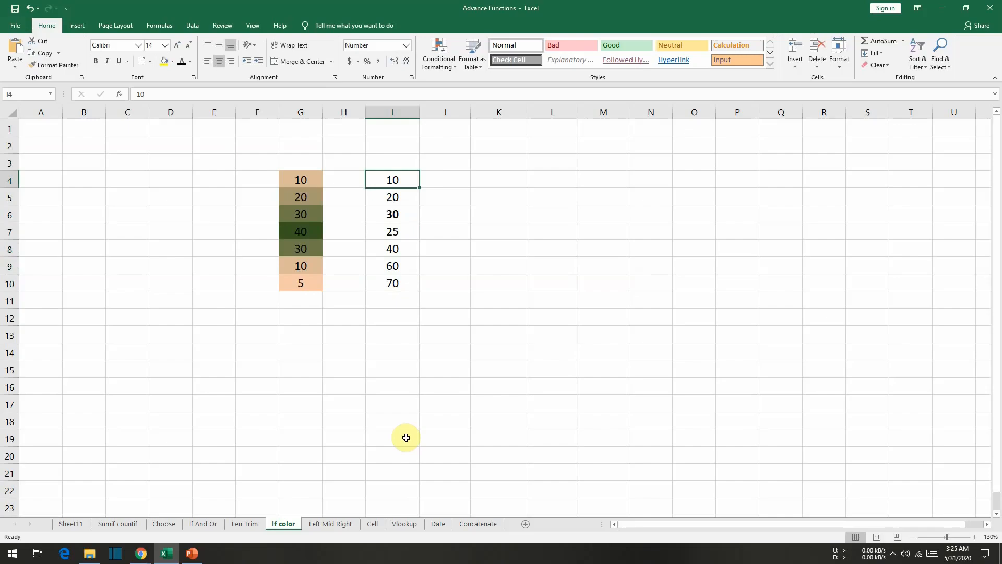
key("shift+Down")
key("shift+Down")
key("shift+Down")
key("shift+Down")
key("shift+Down")
key("shift+Down")
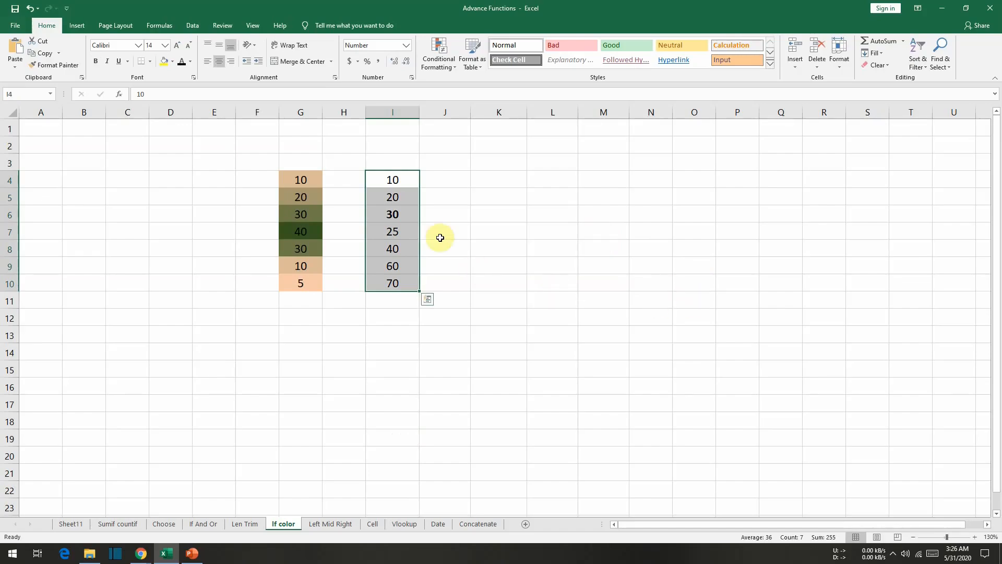
left_click_drag(407, 177, 402, 280)
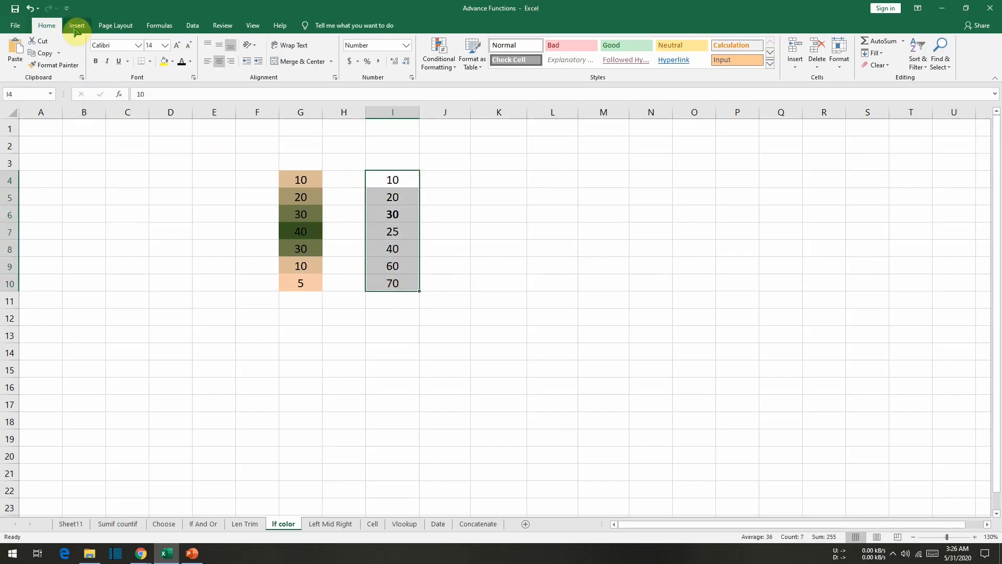
left_click(450, 66)
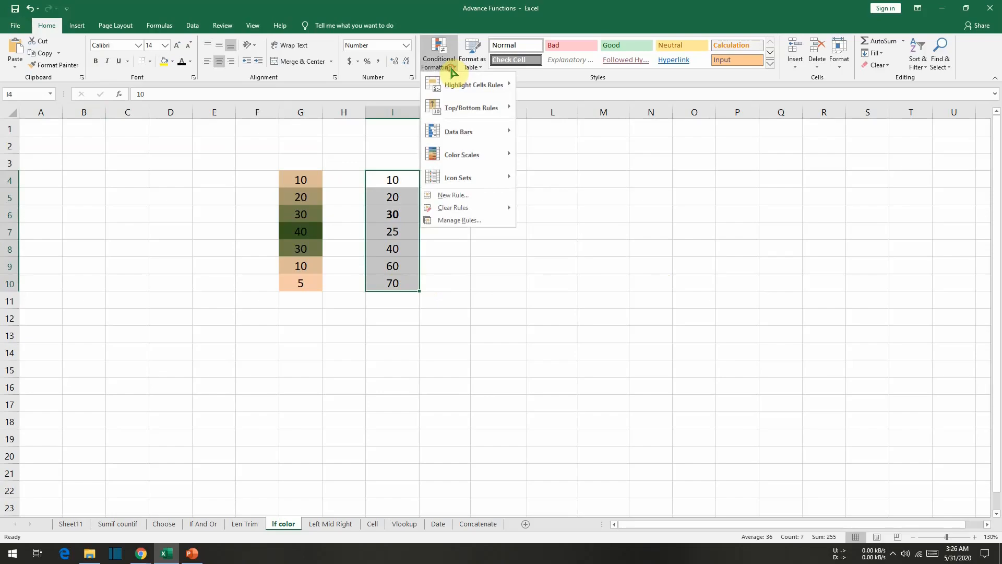
left_click(462, 195)
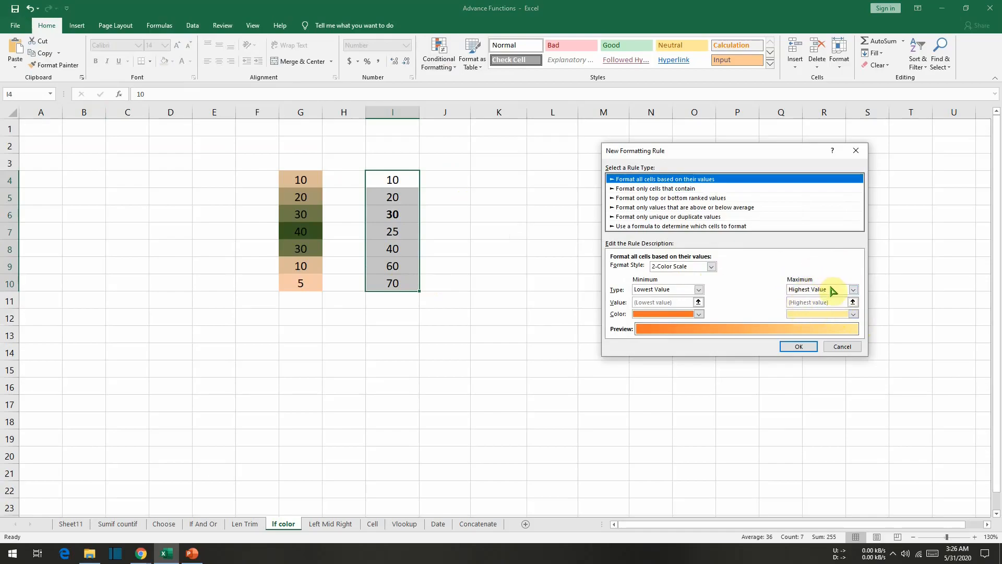
Set the 2-Color Scale rule's maximum color to standard dark blue and its minimum color to light gold
left_click(853, 314)
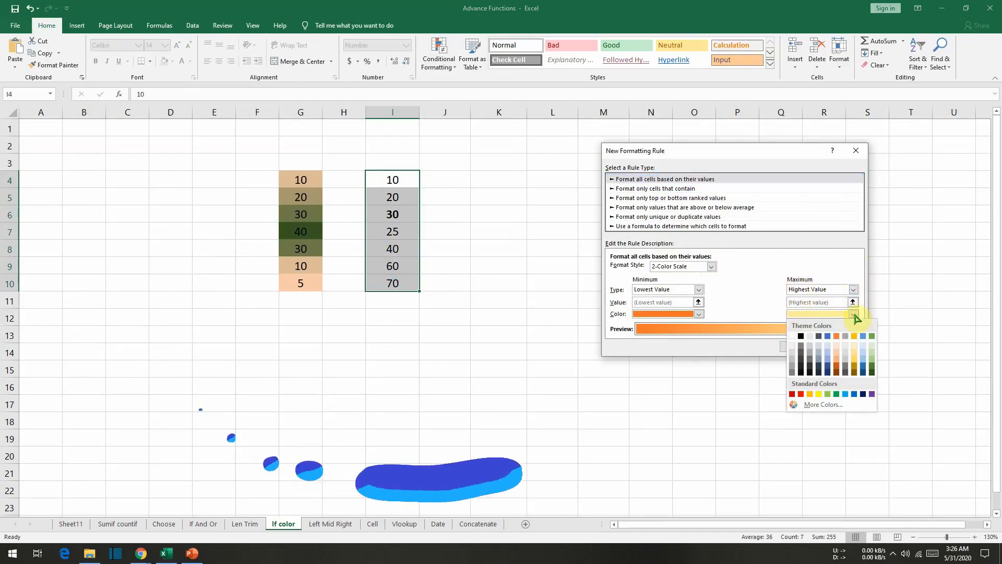
left_click(863, 394)
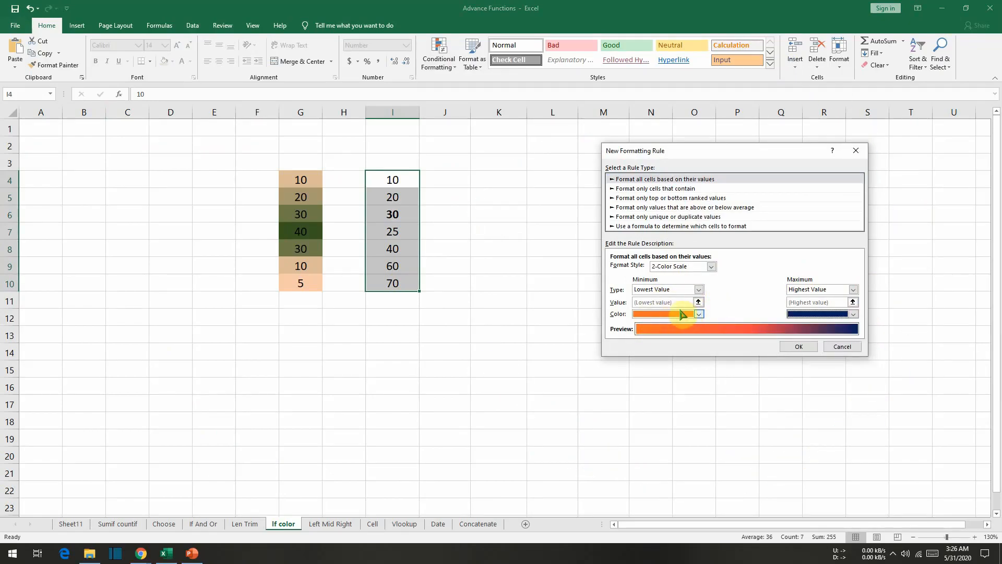
left_click(699, 313)
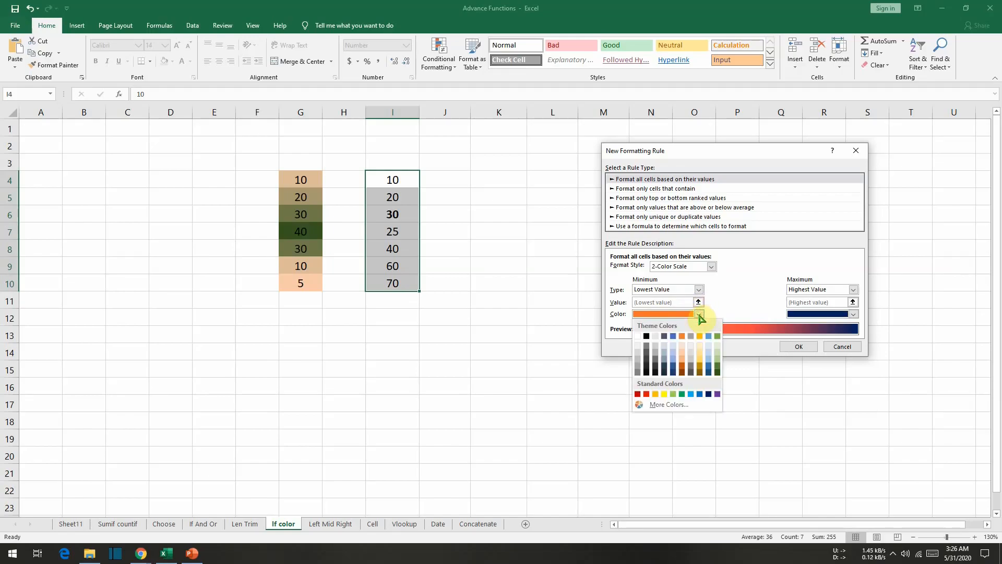
left_click(702, 351)
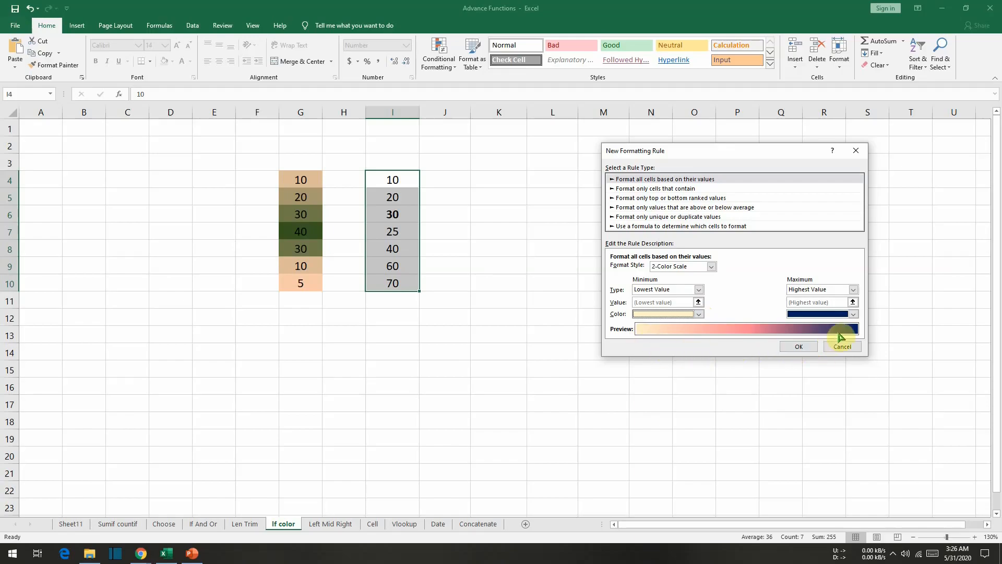
Apply the 2-Color Scale rule to I4:I10 and review the shading down the column
left_click(796, 346)
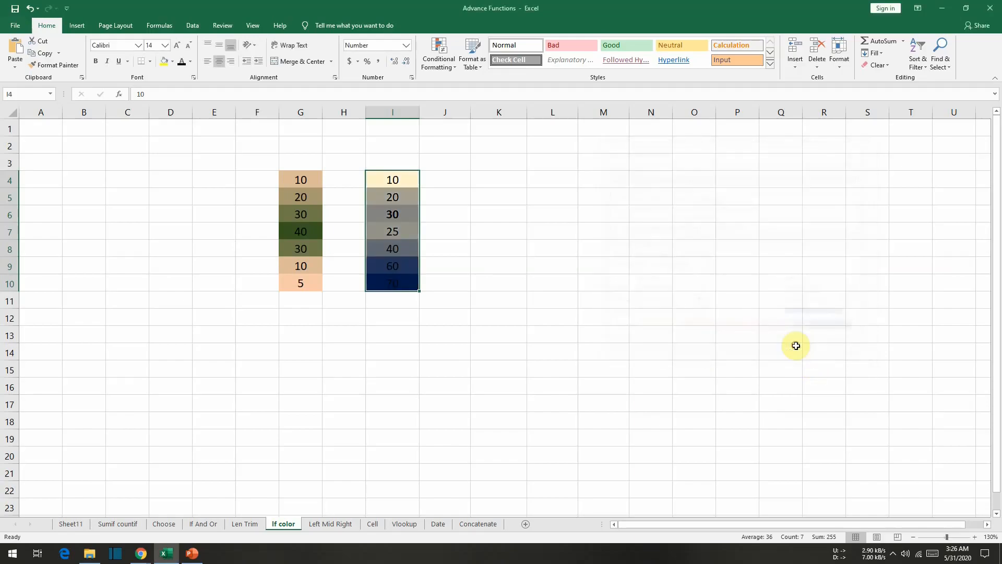
left_click(459, 287)
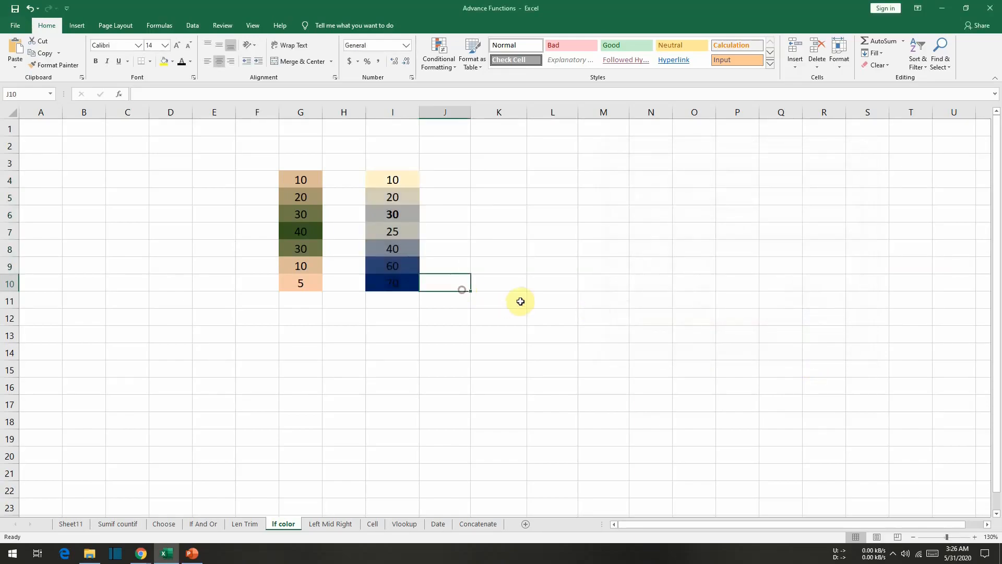
left_click(408, 182)
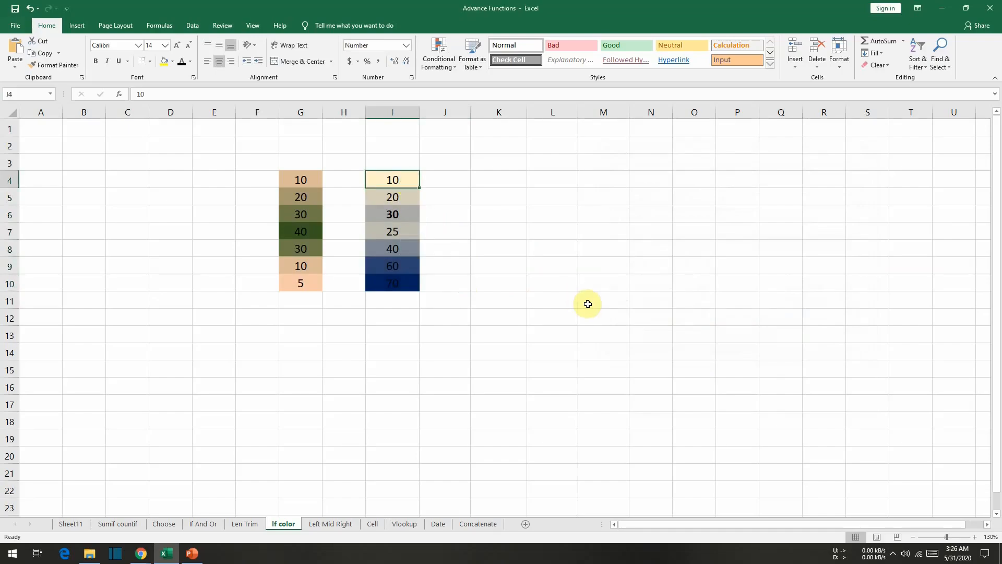
key("Down")
key("Down")
key("Down")
key("Down")
key("Down")
key("Down")
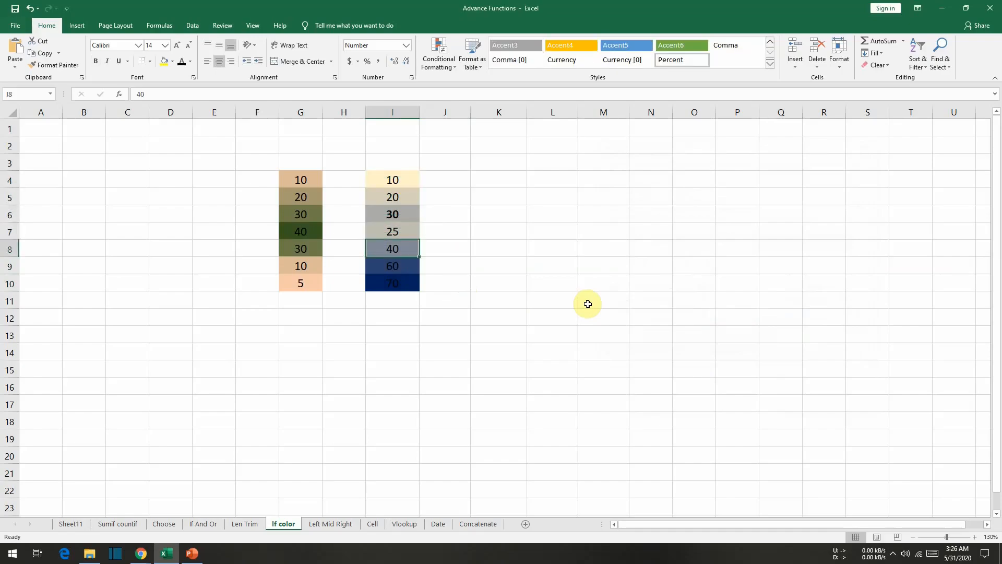
Change the value in I6 to 100 to test the color scale's maximum
key("Up")
key("Up")
key("Up")
key("Up")
key("Up")
key("Down")
type("100")
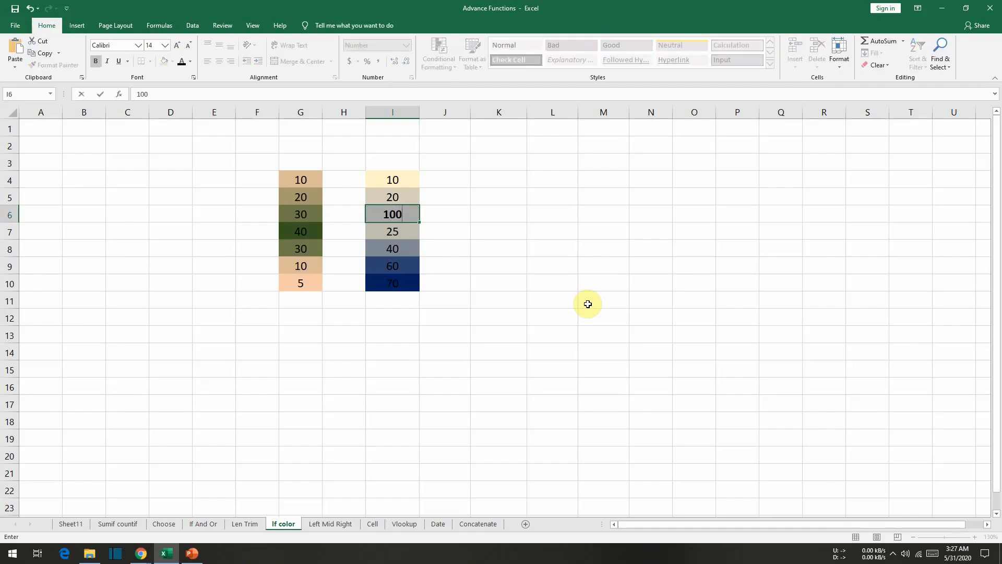
key("Return")
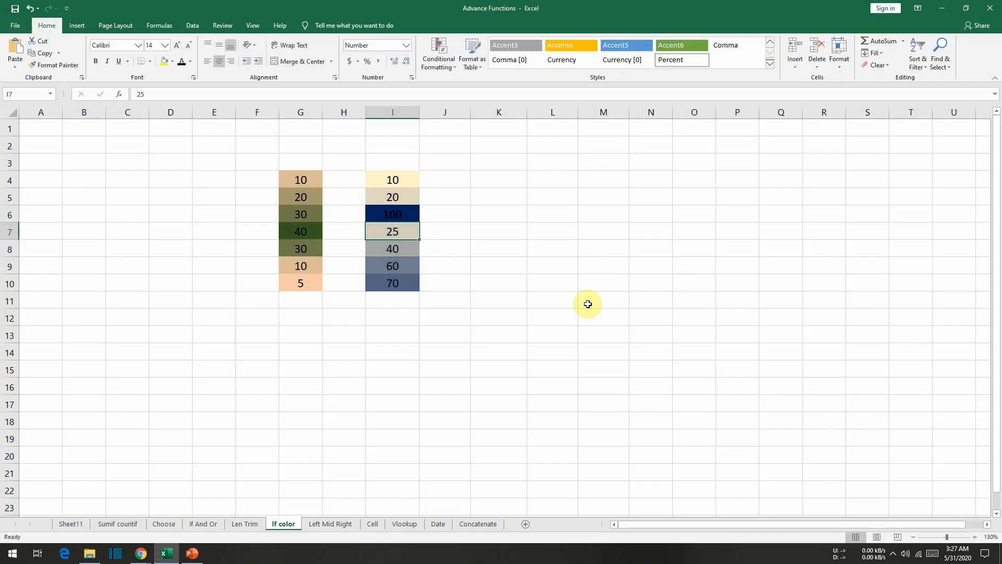
Change the value in I7 to 5 to test the color scale's minimum
key("Up")
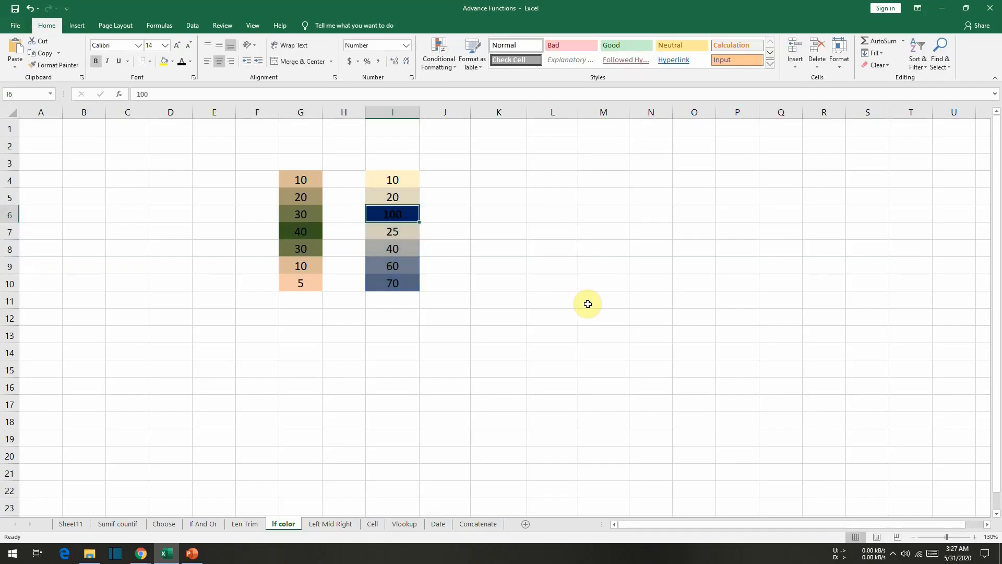
key("Down")
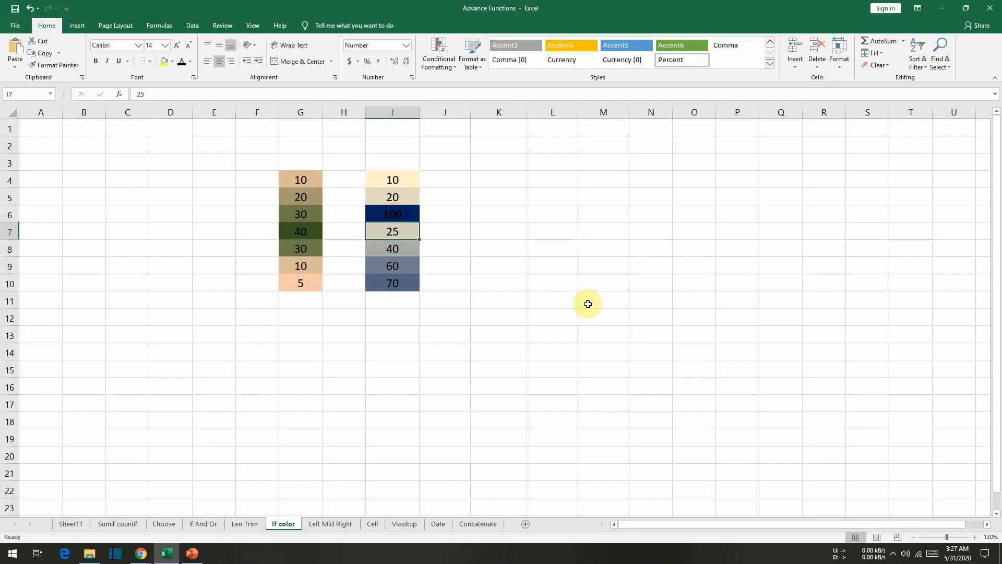
type("5")
key("Return")
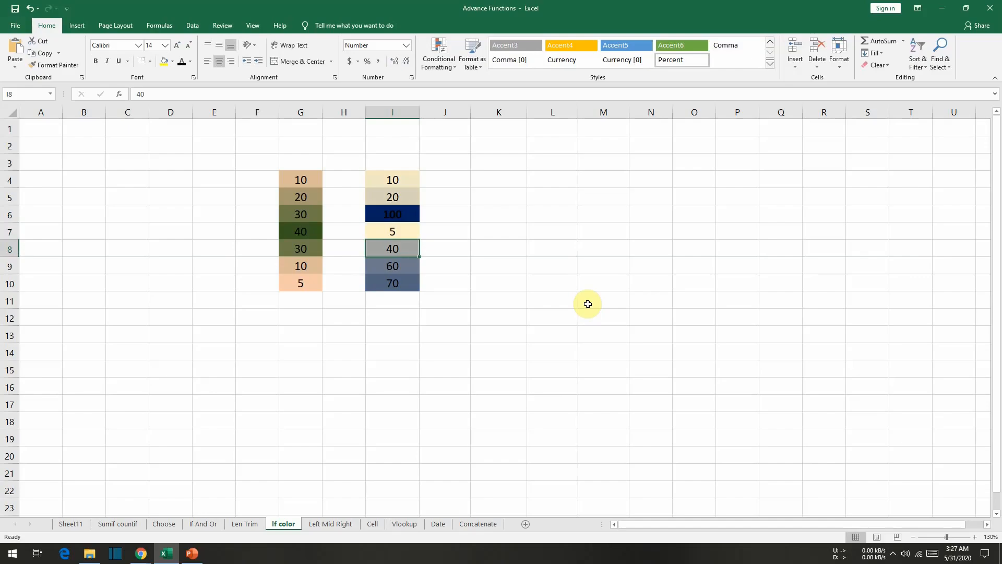
Apply a new 2-Color Scale rule to I4:I10 with the default orange minimum and light yellow maximum colors
key("Up")
key("Up")
key("Up")
key("Up")
key("Up")
key("Down")
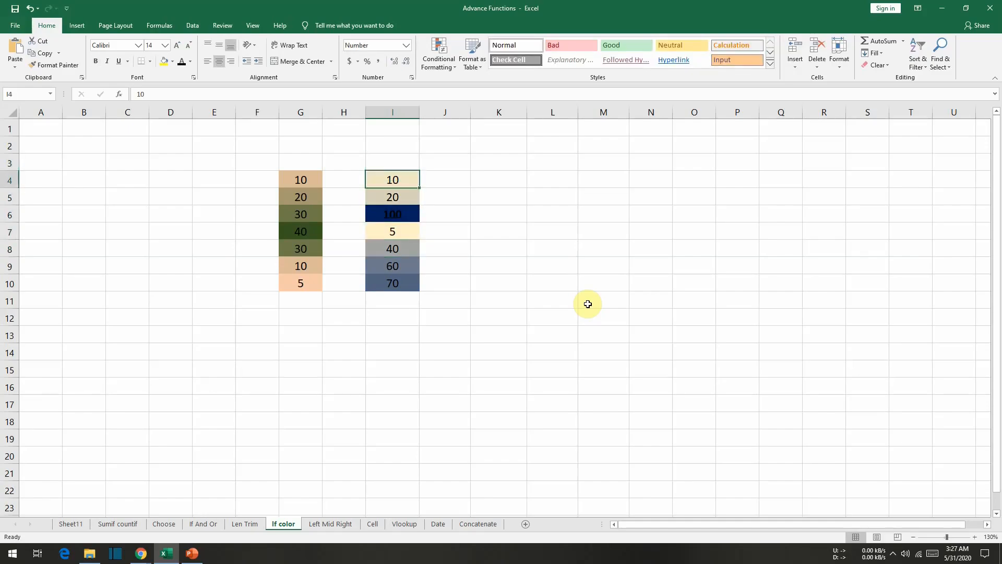
key("ctrl+shift+Down")
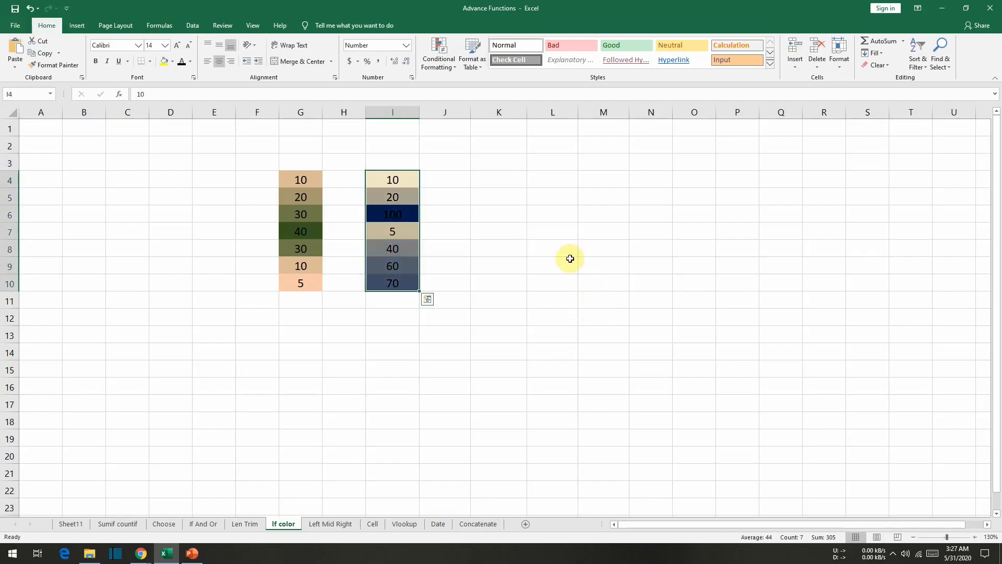
left_click(448, 68)
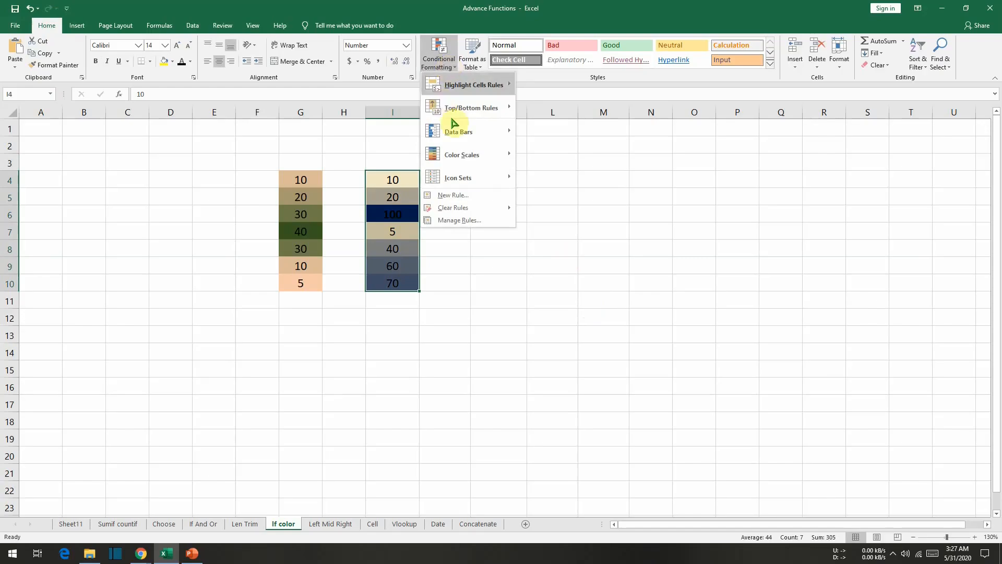
left_click(454, 197)
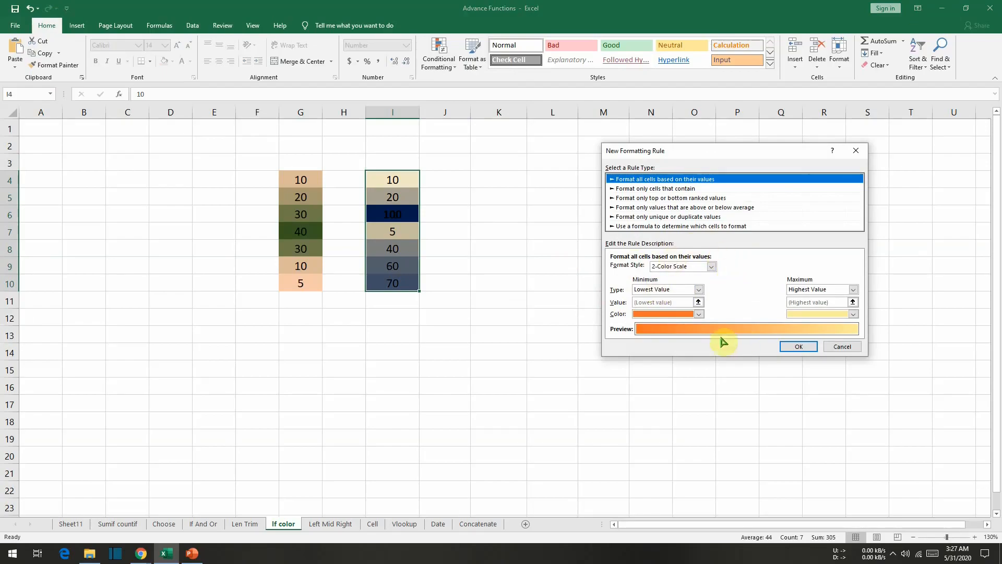
left_click(798, 347)
left_click(781, 348)
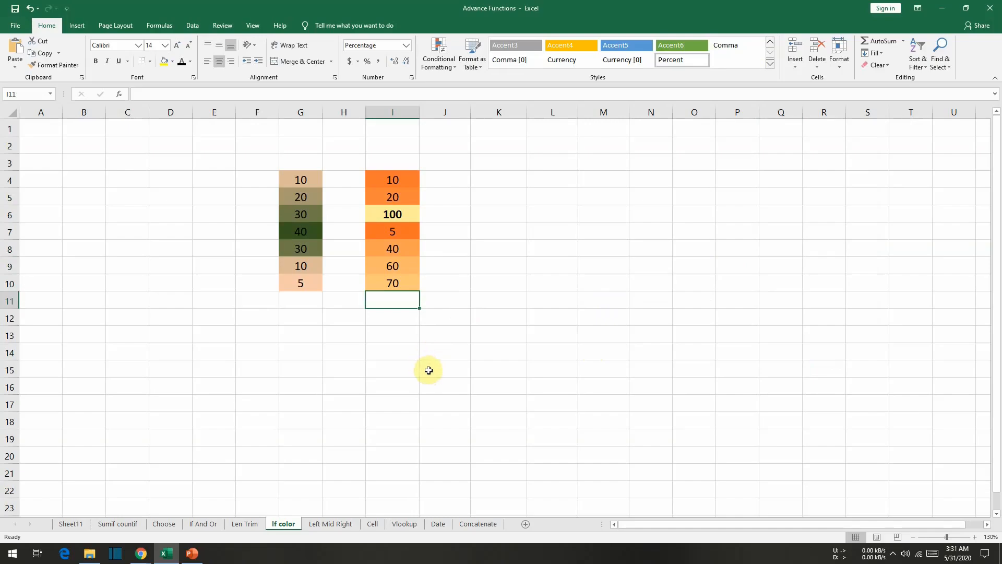
Open the Left Mid Right sheet and look over the LEFT, MID and RIGHT headings in I4:K4
left_click(330, 525)
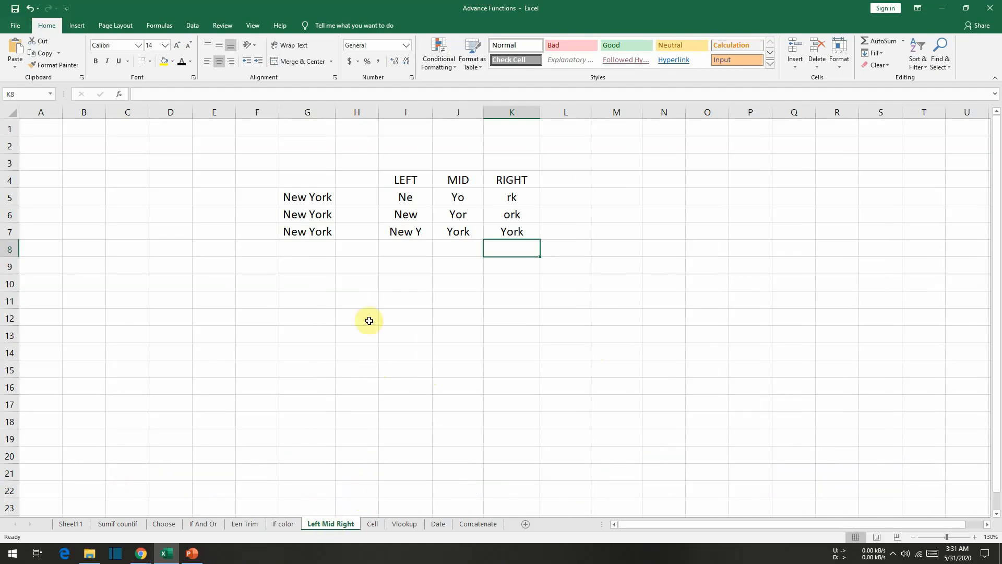
left_click(411, 181)
left_click(455, 177)
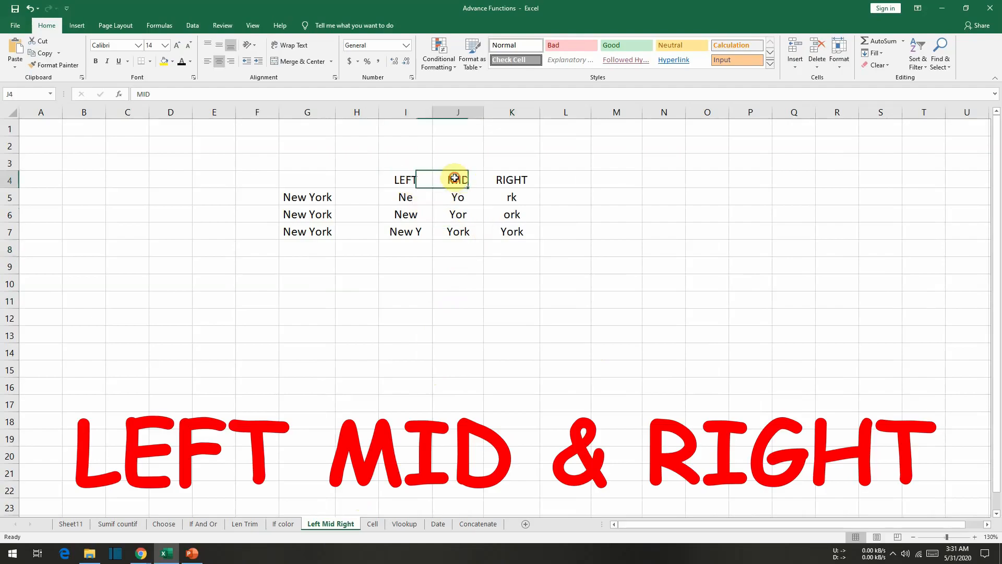
left_click(511, 177)
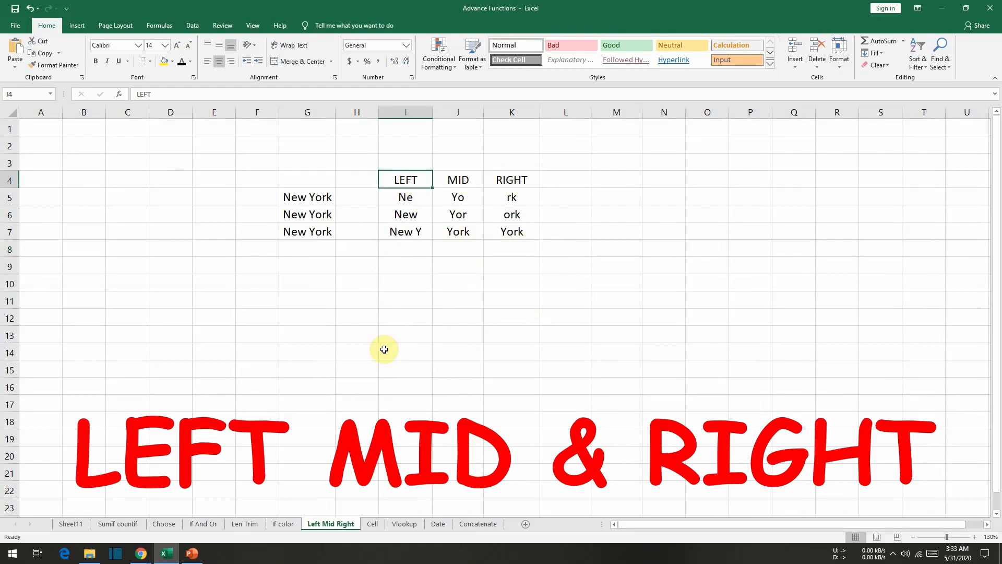
key("Right")
key("Right")
key("Left")
key("Left")
key("Left")
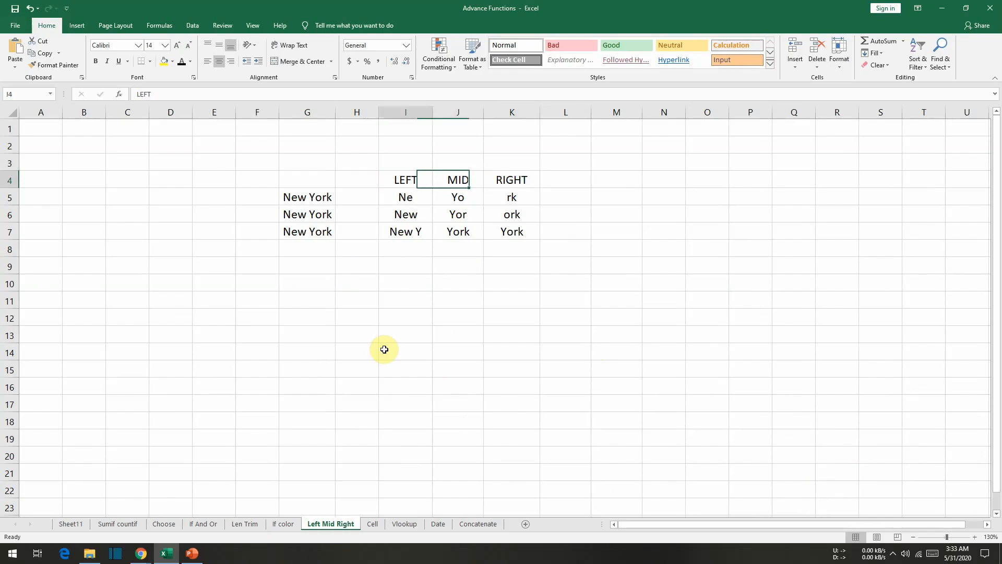
key("Right")
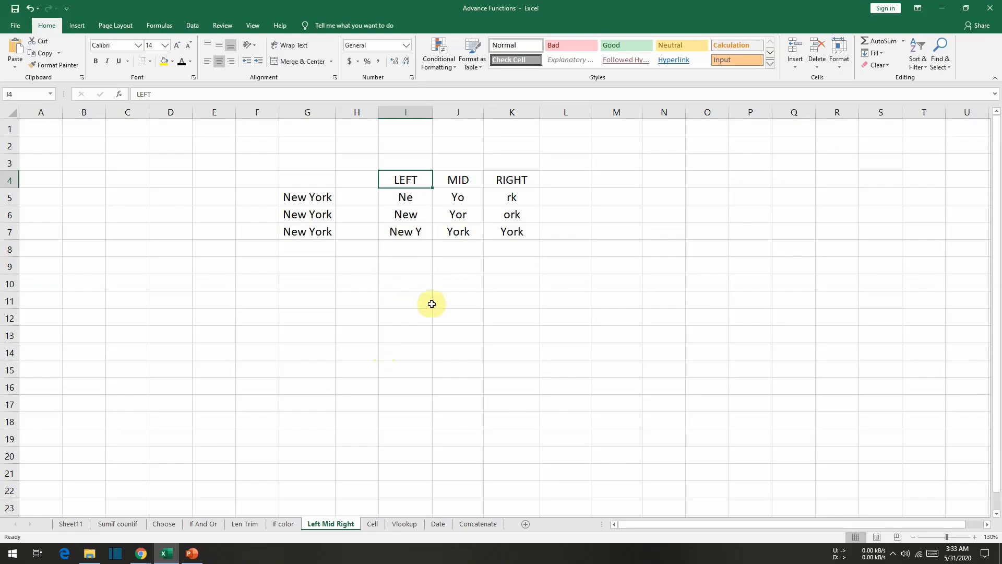
Enter Universal Pahji in G9 and widen column G to fit the text
left_click(312, 266)
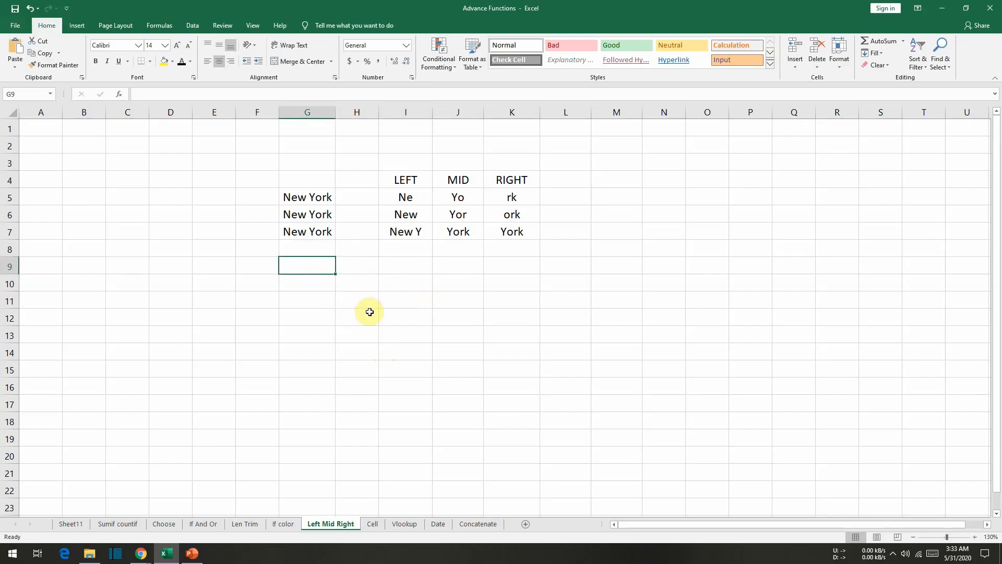
type("Universal Pahji")
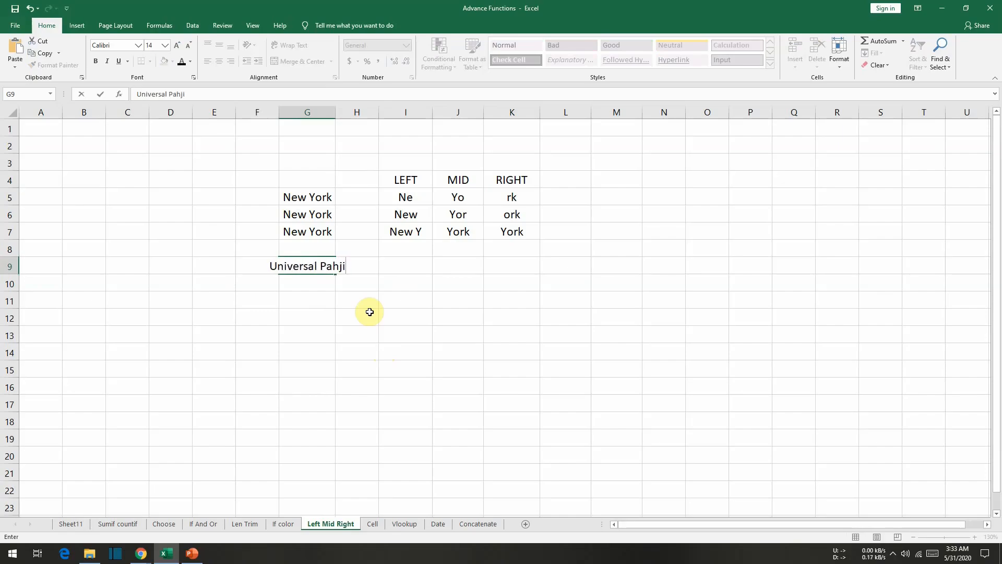
key("Return")
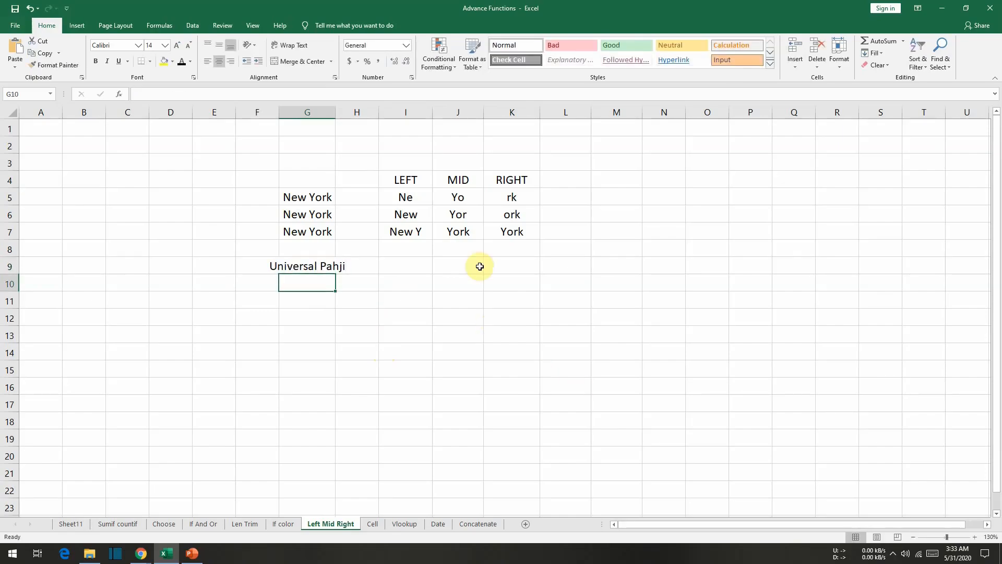
left_click_drag(334, 106, 364, 106)
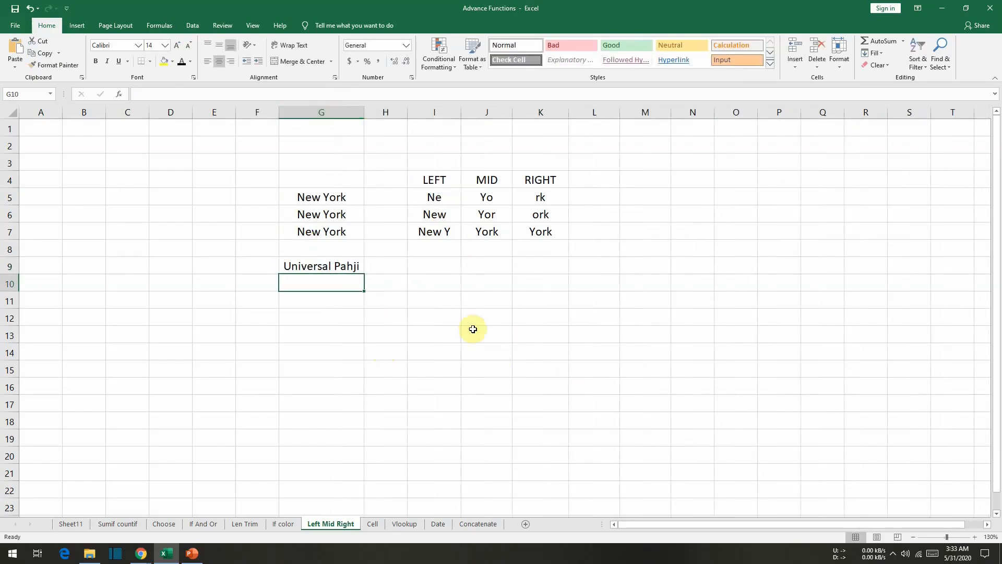
Enter the formula =LEFT(G9,4) in I9 to extract the first four characters of G9
left_click(436, 266)
type("=")
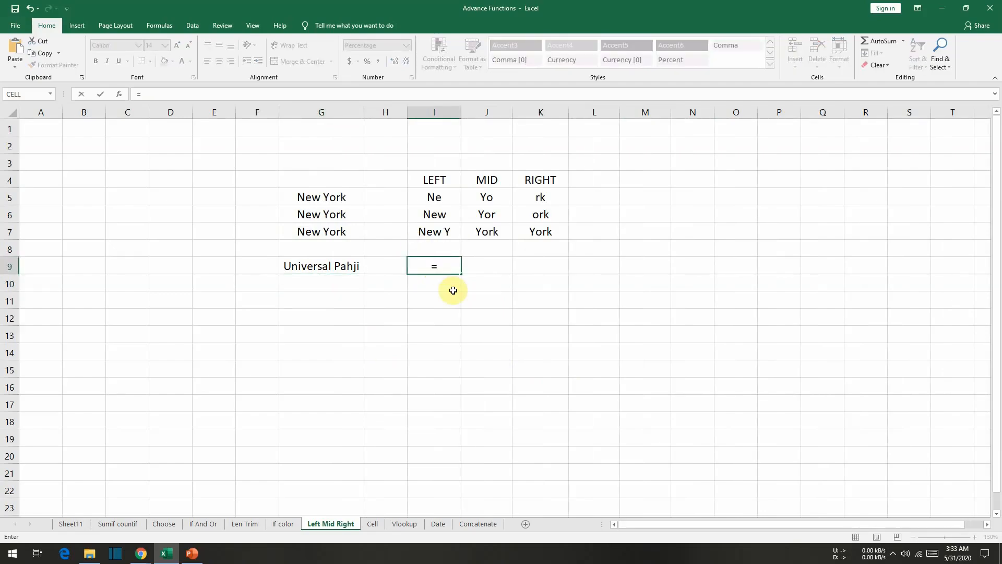
type("lef")
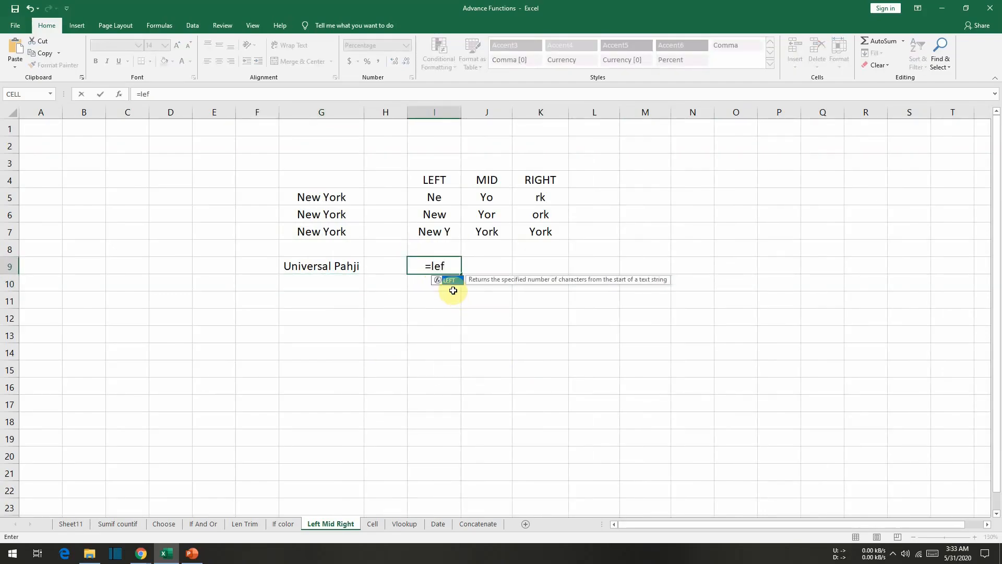
type("t")
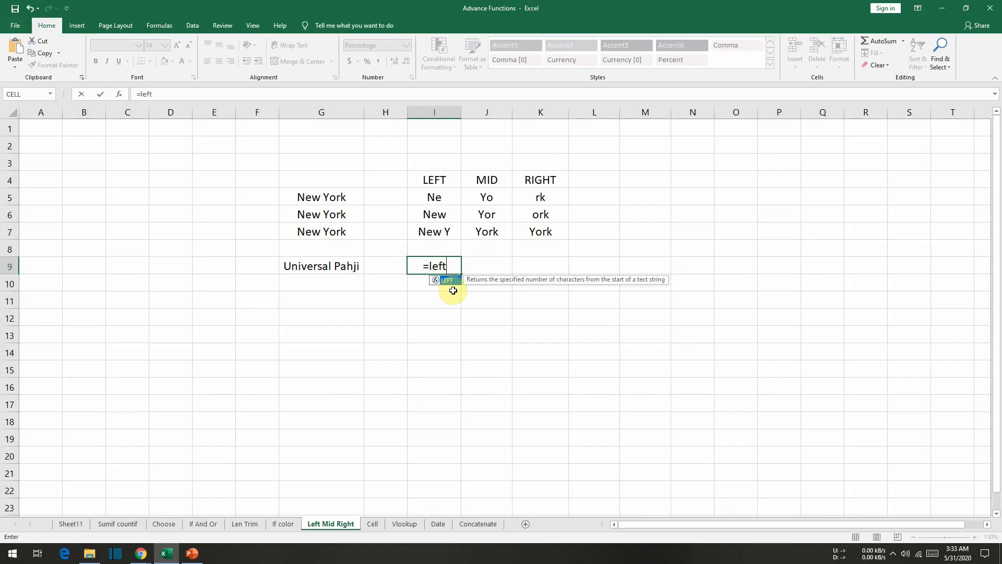
type("(")
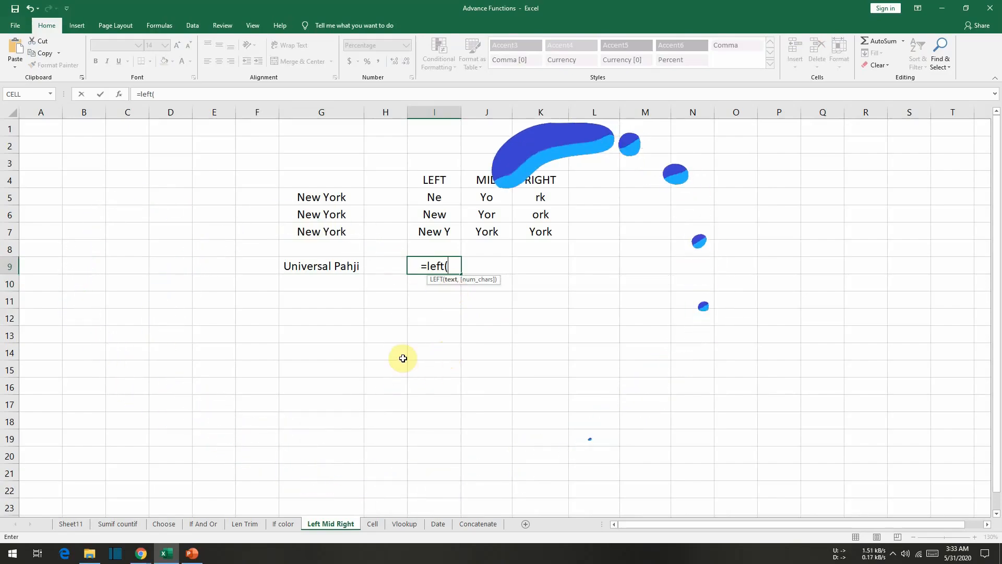
left_click(318, 264)
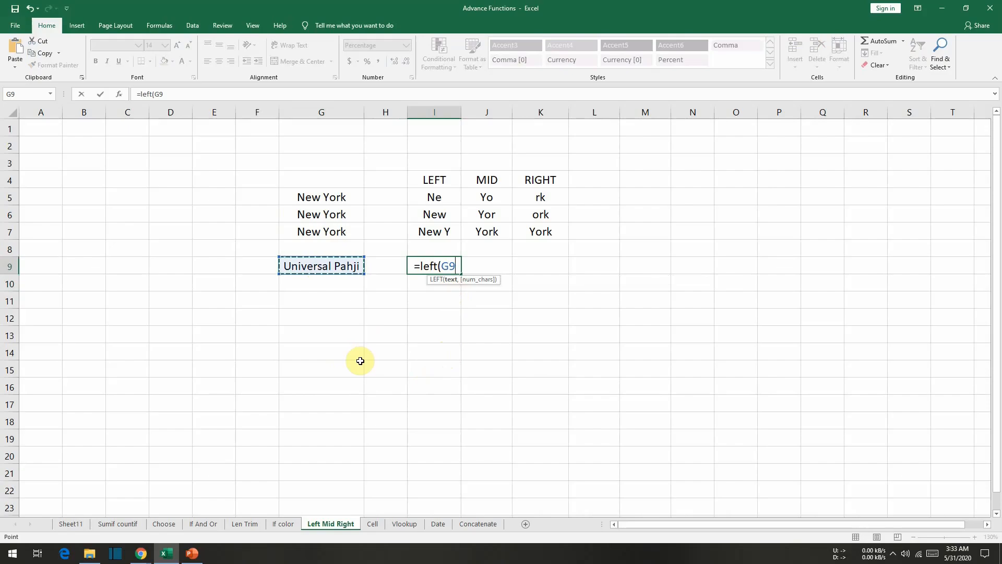
type(",")
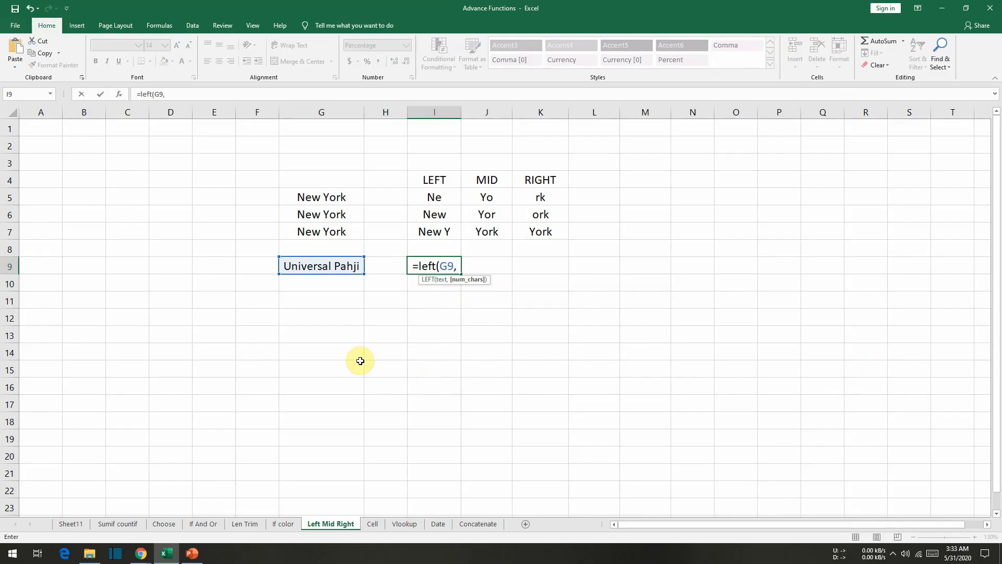
type("4")
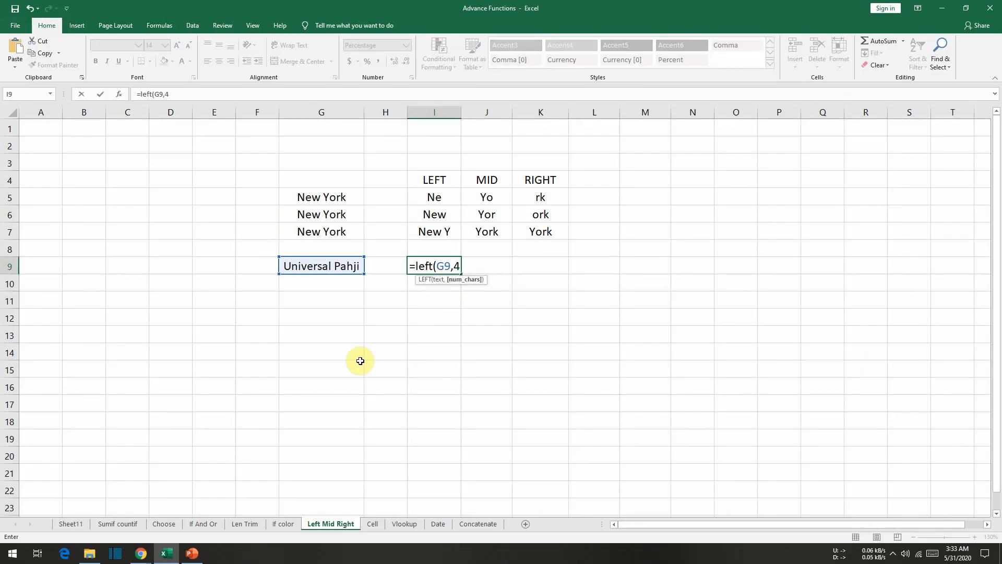
type(")")
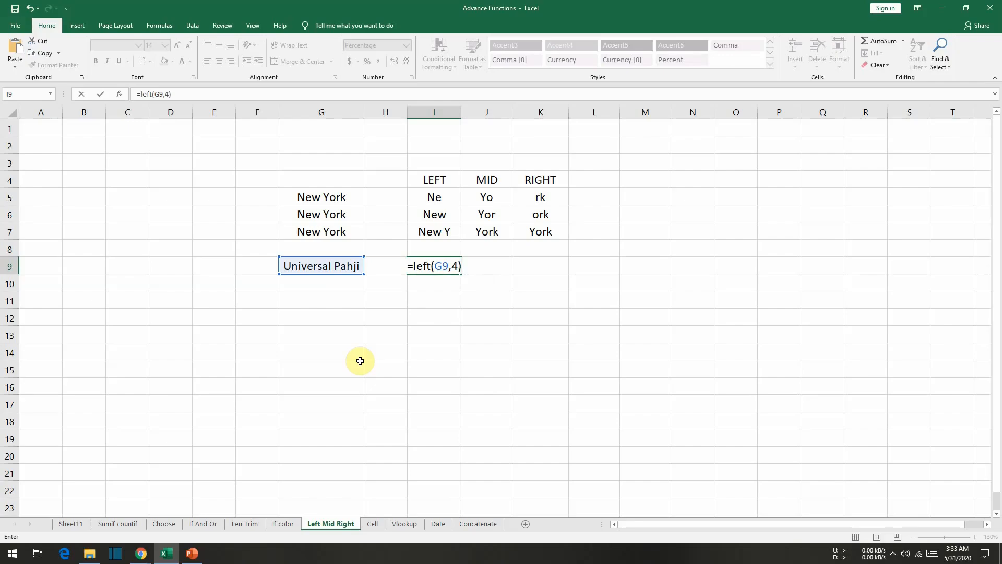
key("Return")
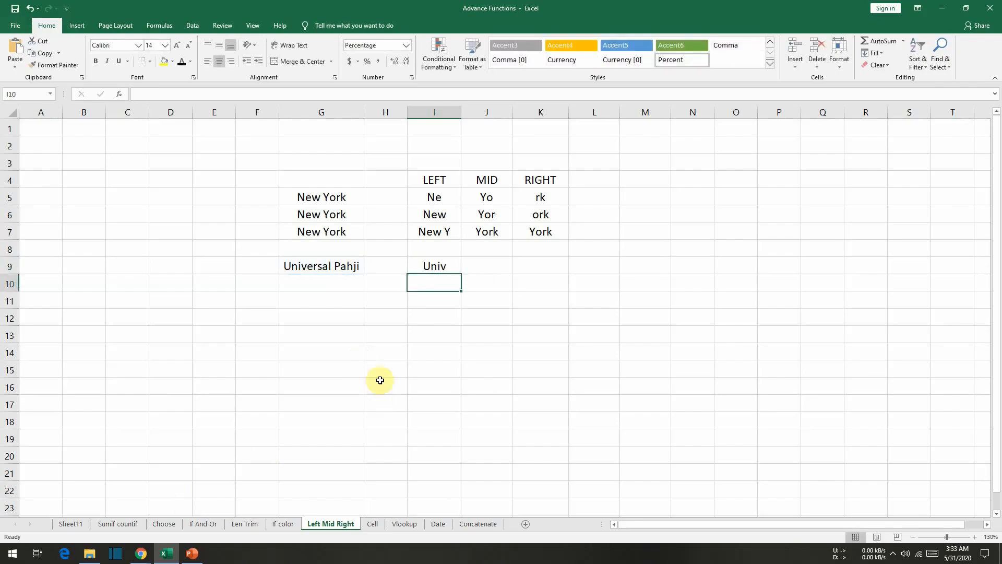
left_click(434, 265)
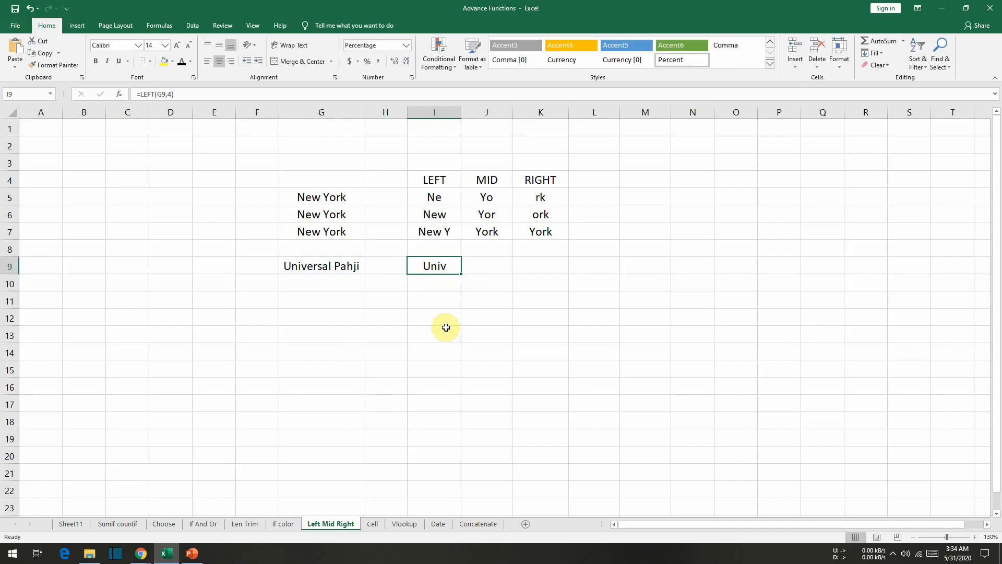
Enter the formula =RIGHT(G9,5) in I10 to extract the last five characters of G9
left_click(440, 283)
type("=")
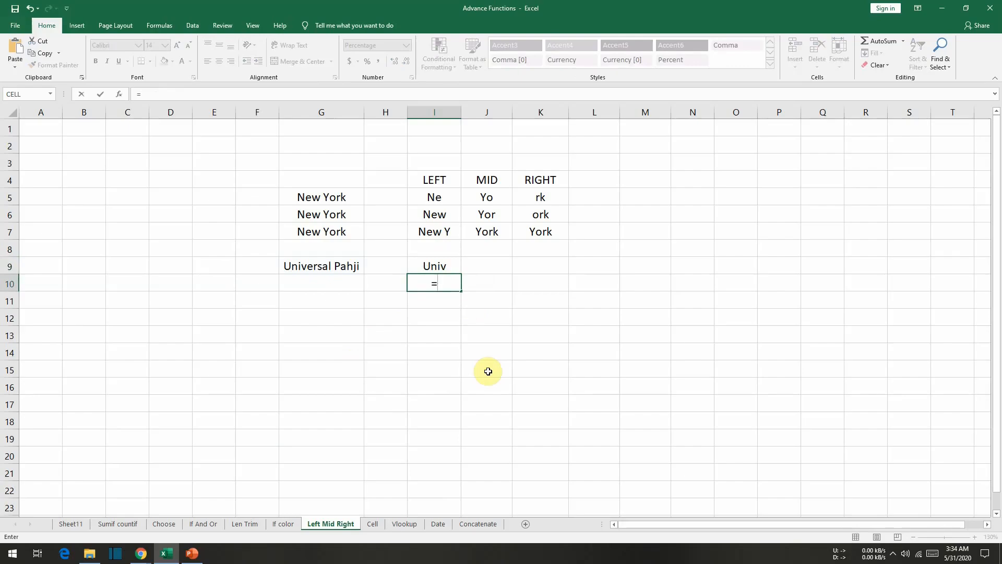
type("Right")
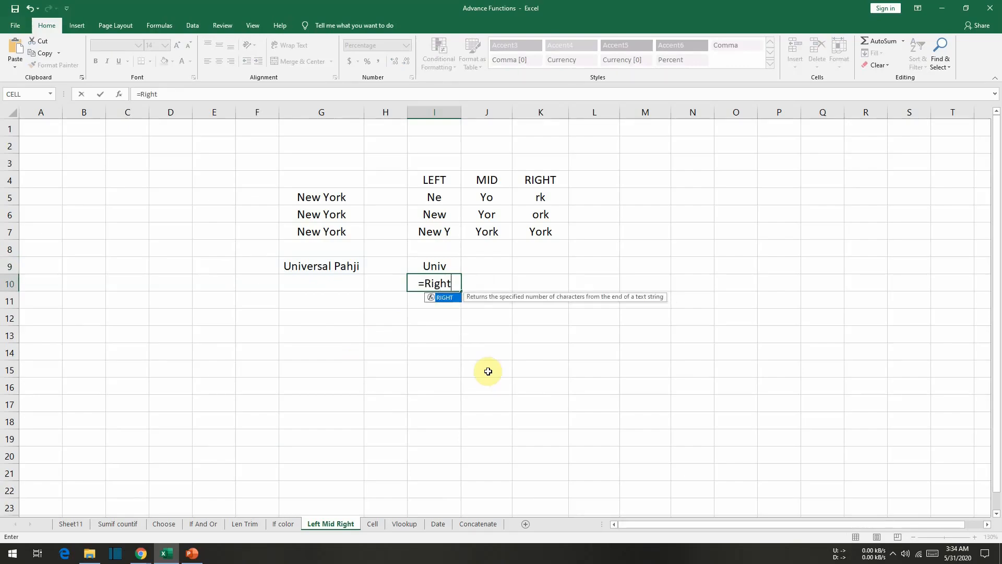
type("(")
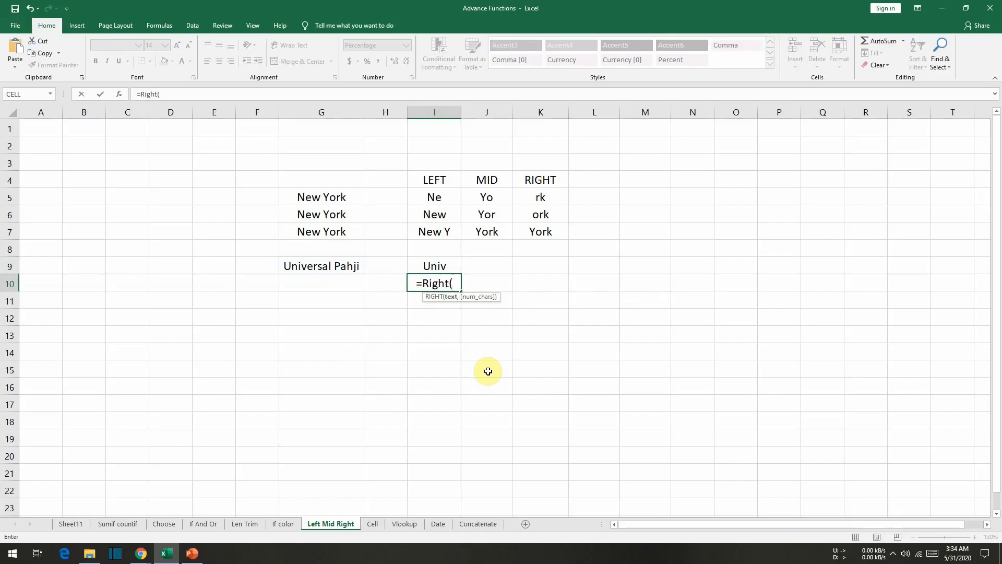
left_click(334, 264)
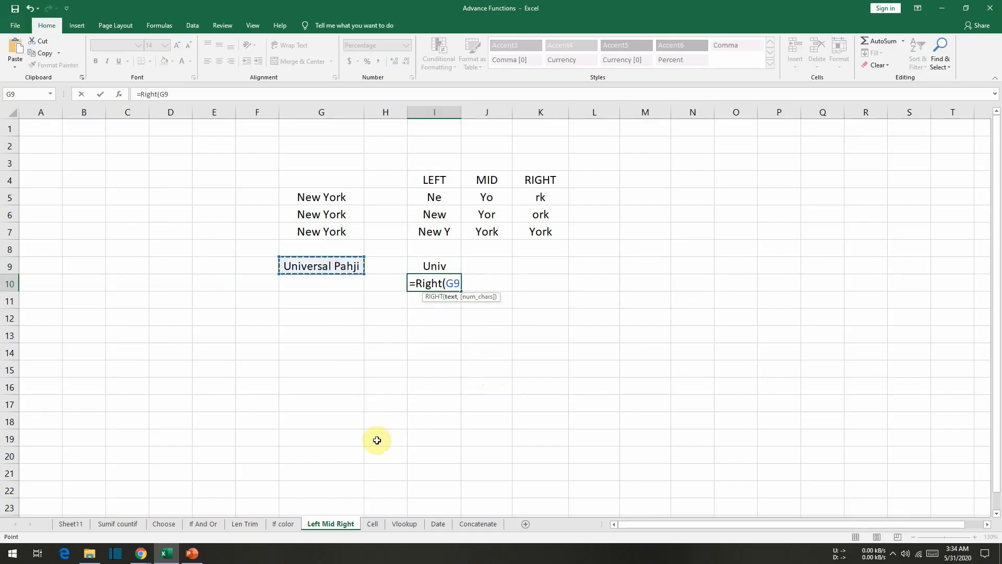
type(",")
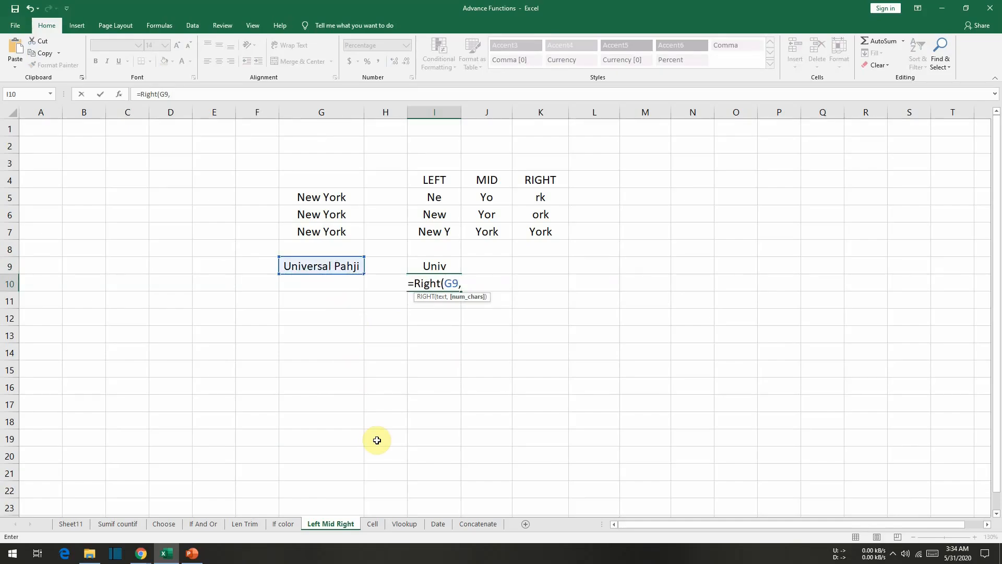
type("5")
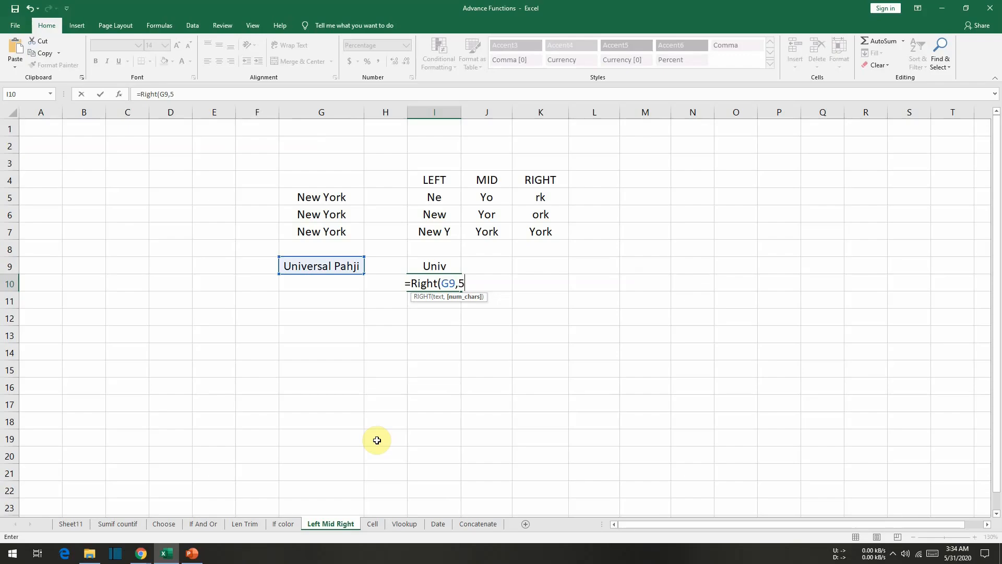
type(")")
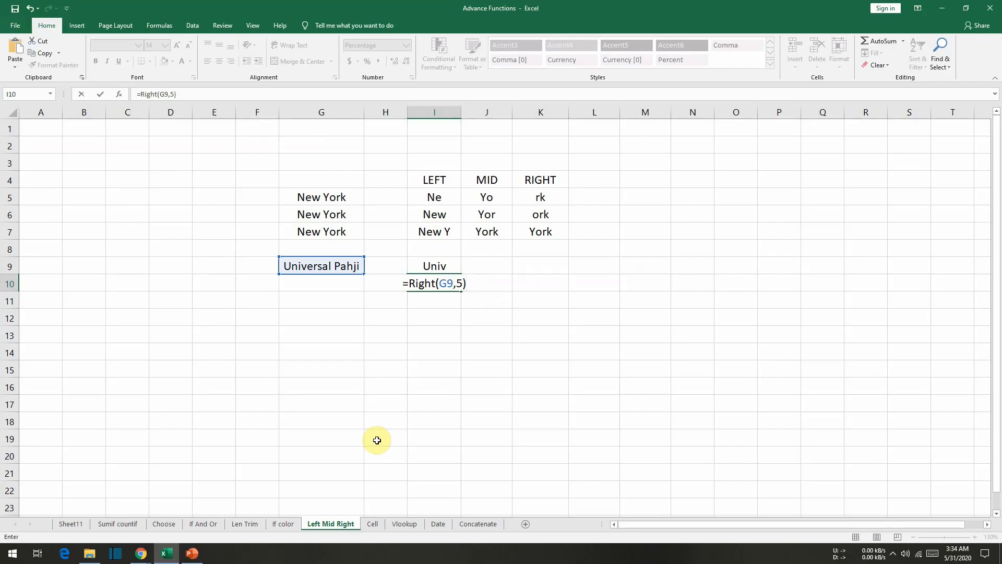
key("Return")
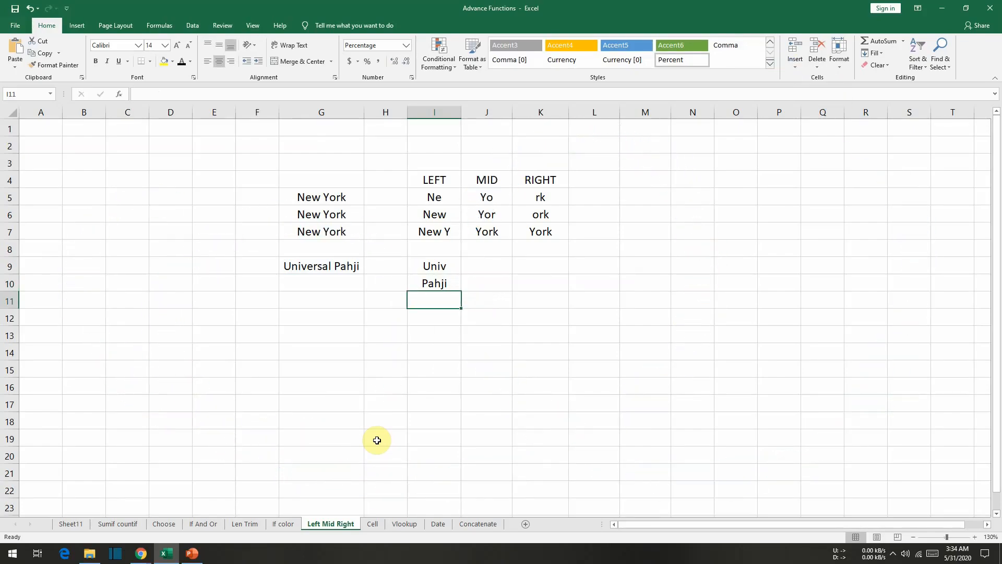
Enter the formula =MID(G9,6,5) in I11 to extract five characters of G9 starting from the sixth
type("=m")
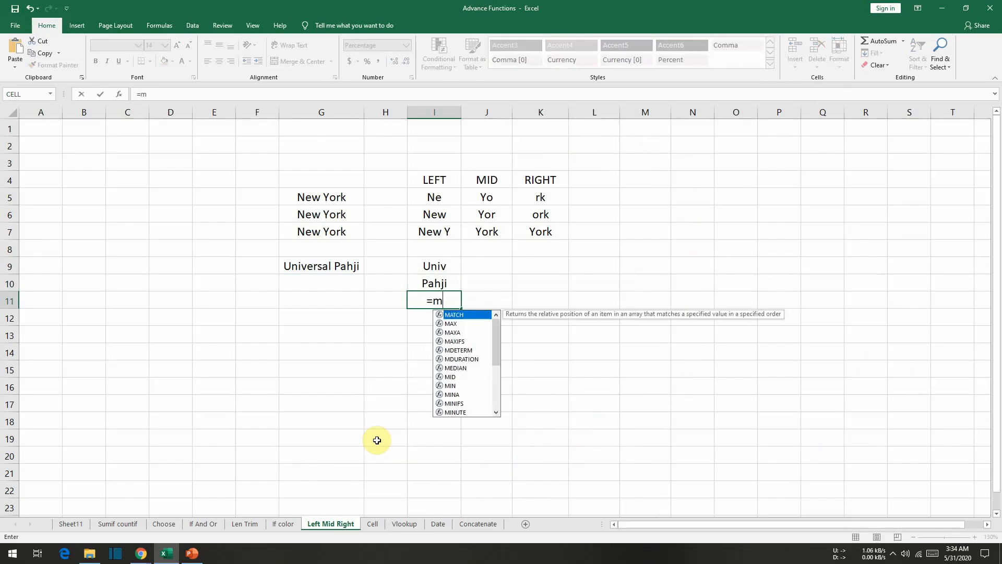
type("id(")
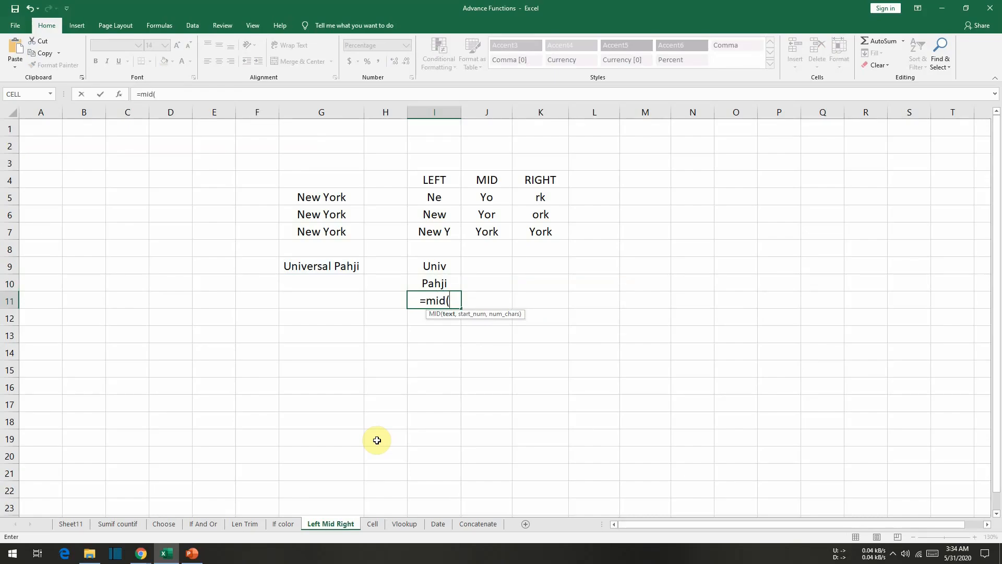
left_click(313, 266)
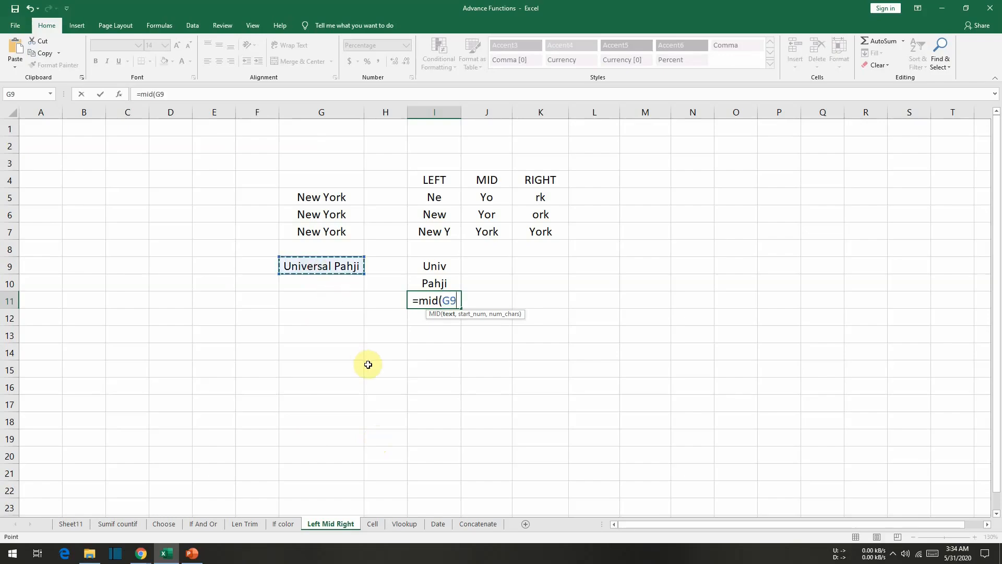
type(",")
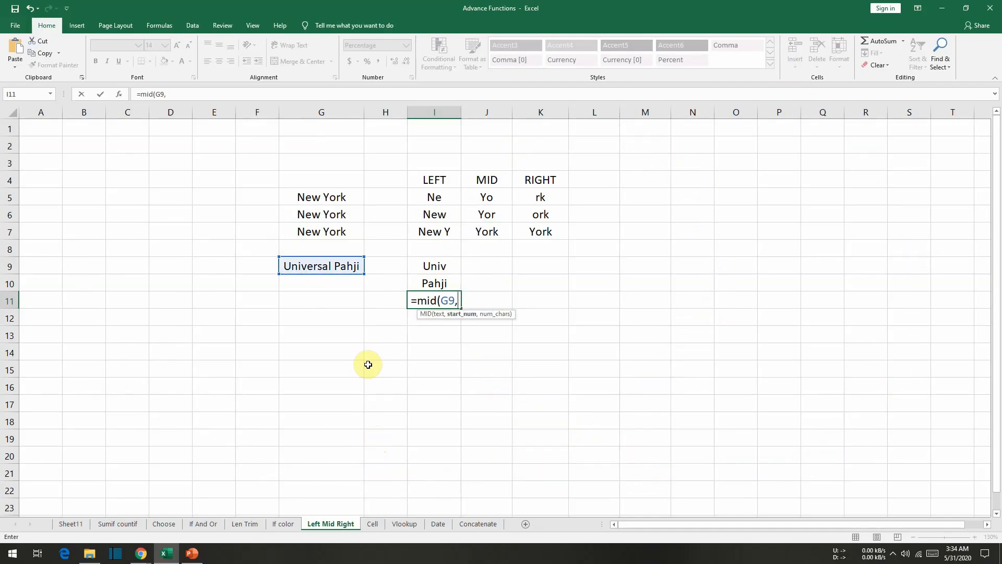
type("6")
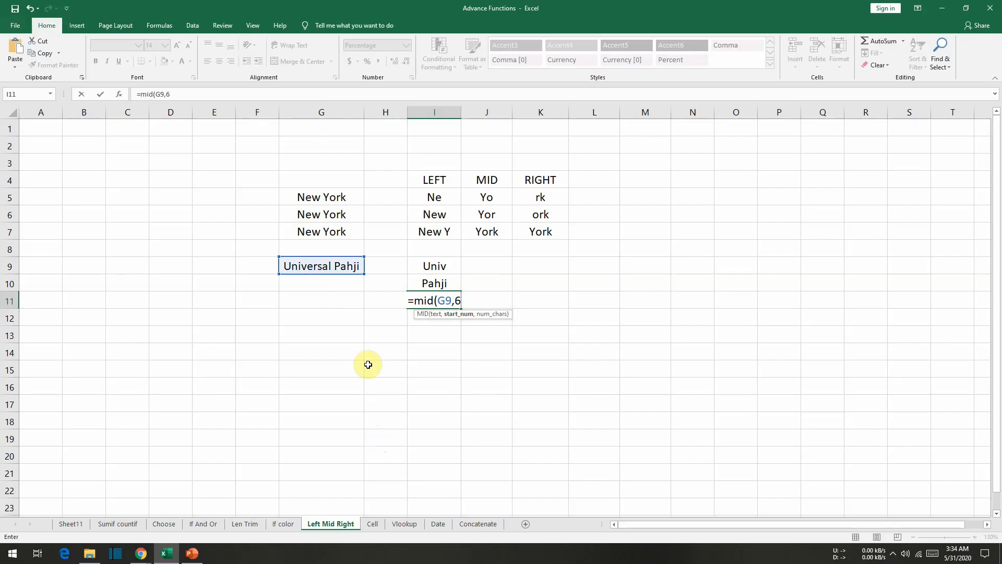
type(",")
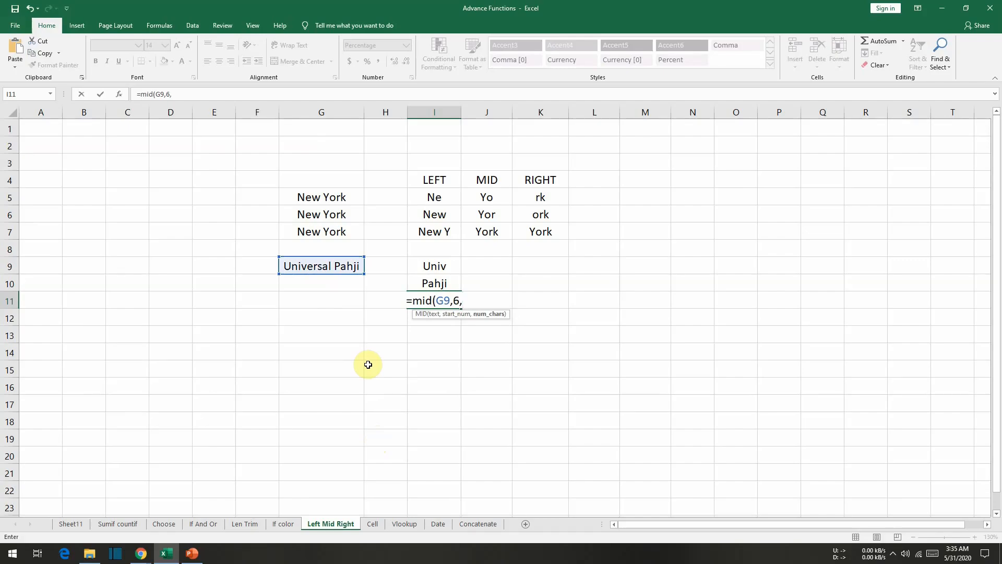
type("5")
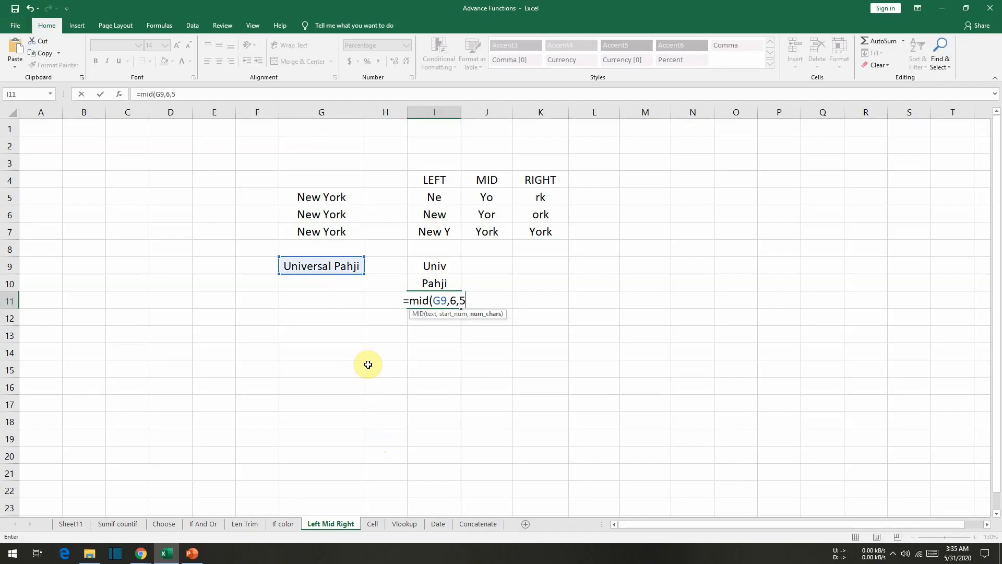
type(")")
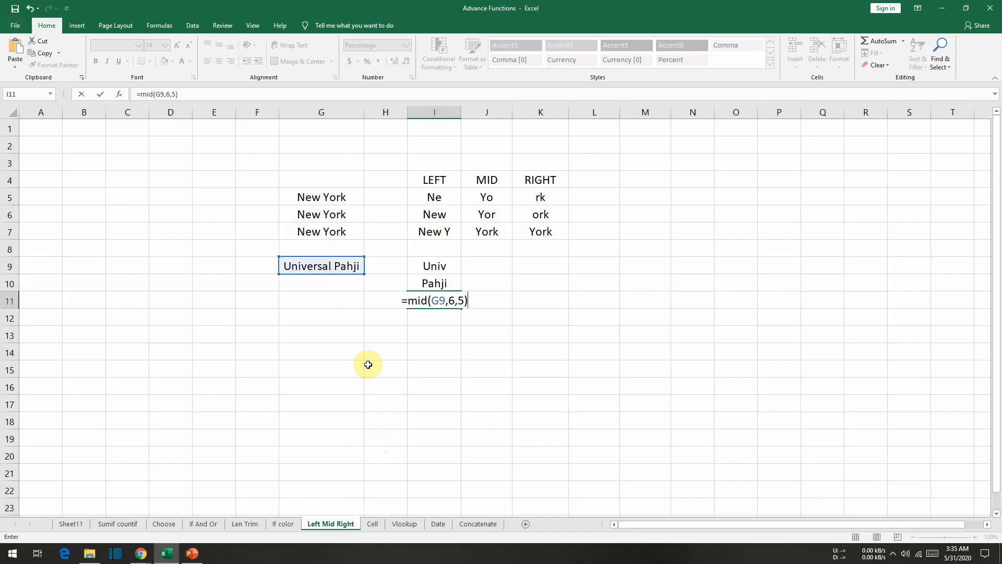
key("Return")
key("Up")
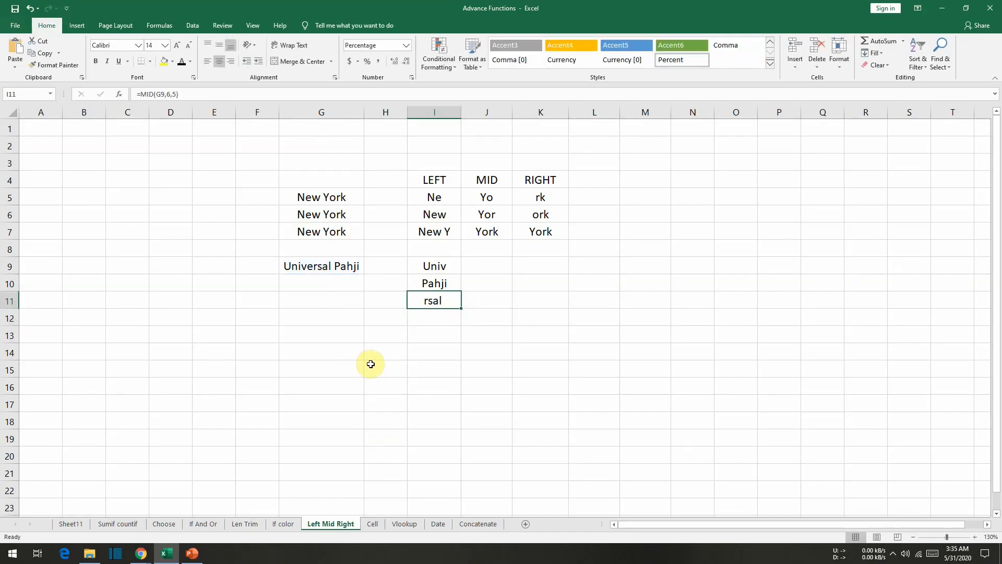
Review the MID formula in I11 and set its number of characters to 6, making it =MID(G9,6,6)
double_click(431, 299)
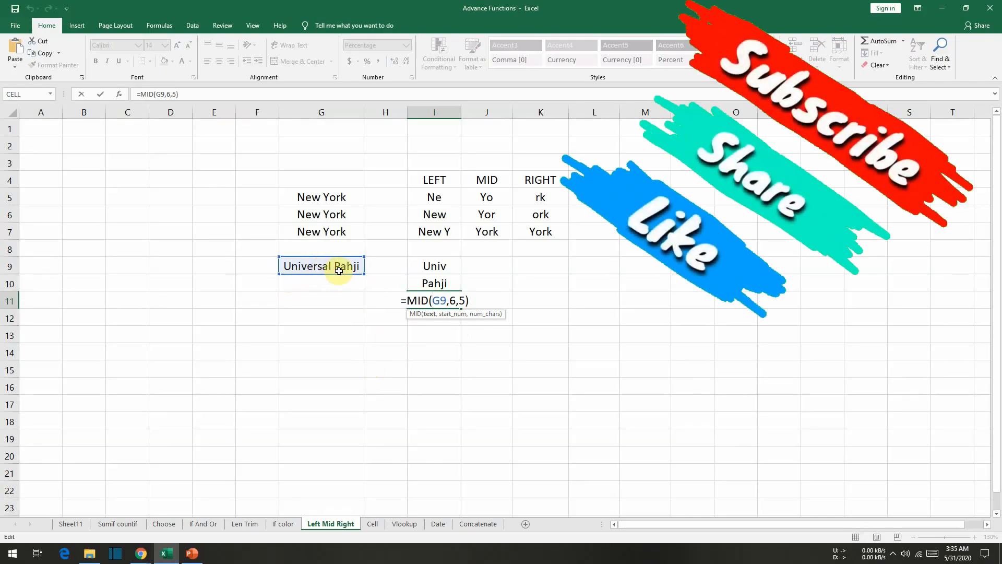
key("Return")
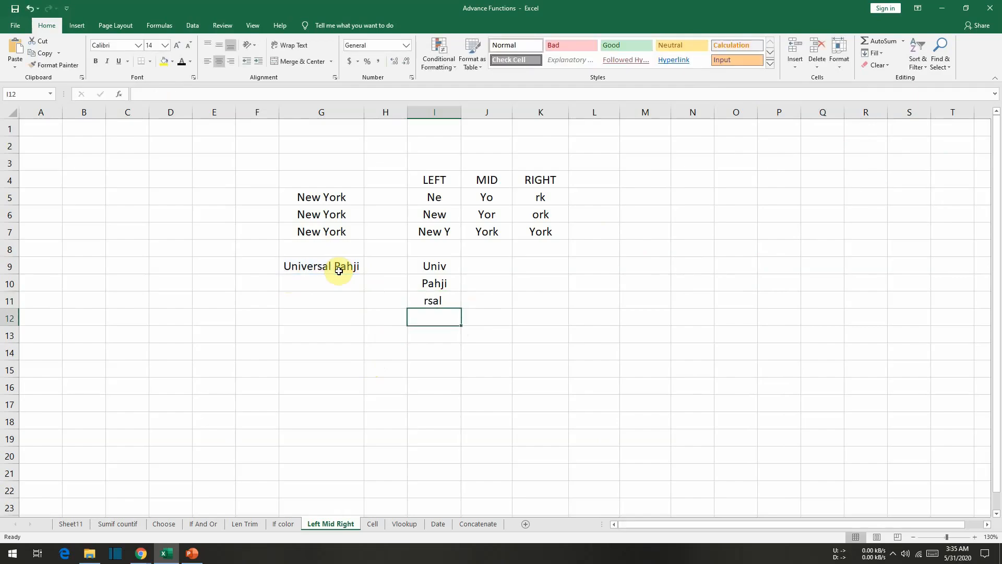
key("Up")
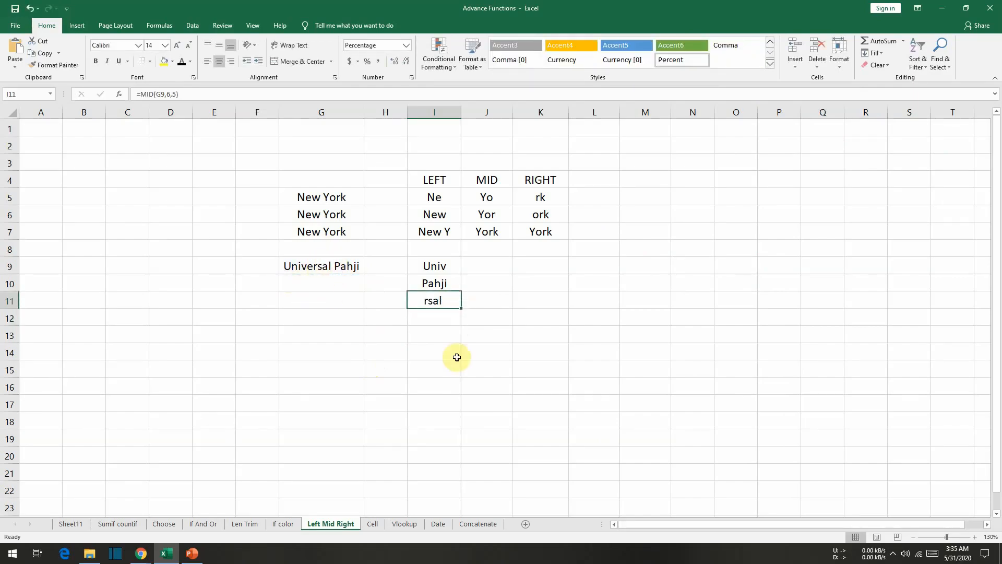
double_click(441, 300)
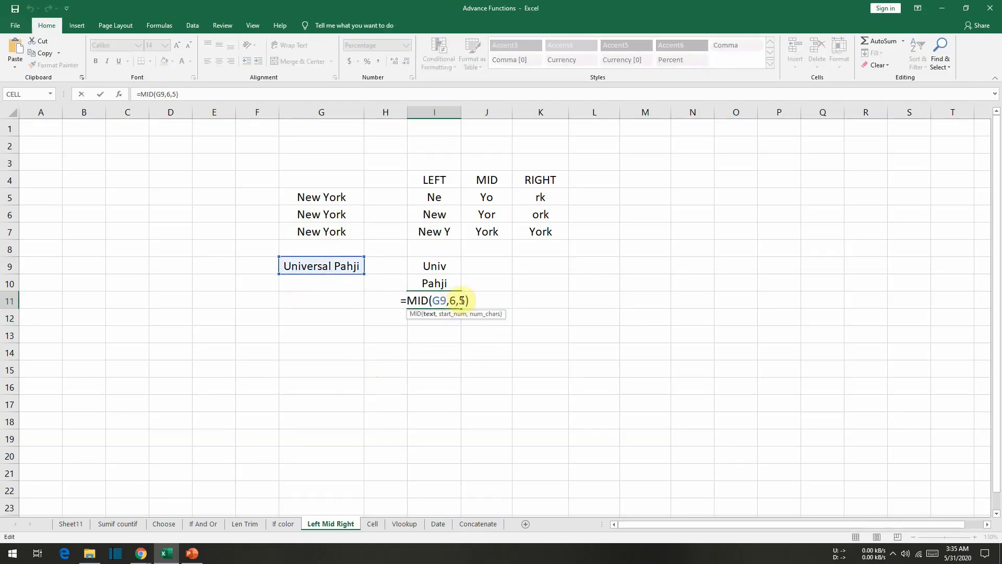
key("BackSpace")
type("6")
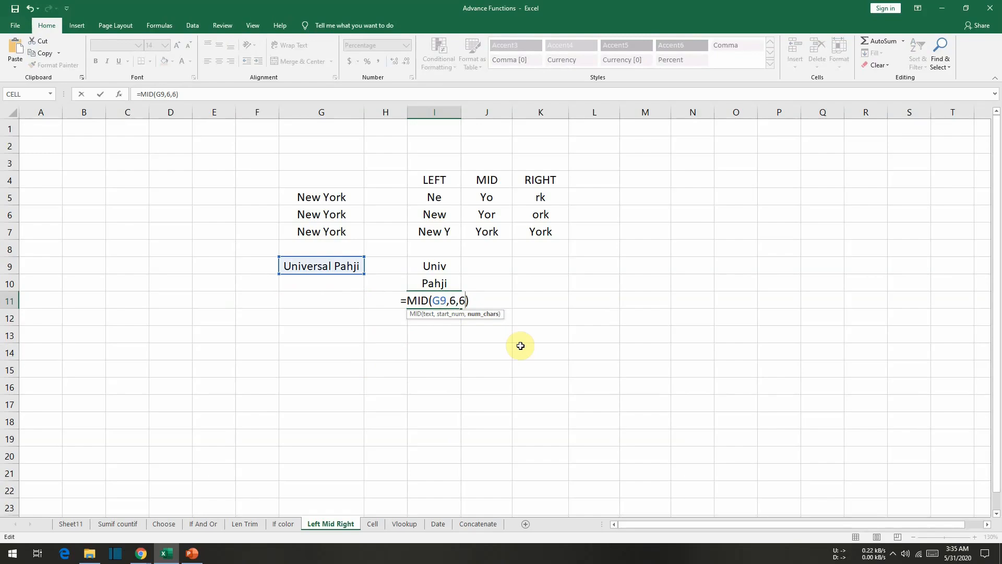
key("Return")
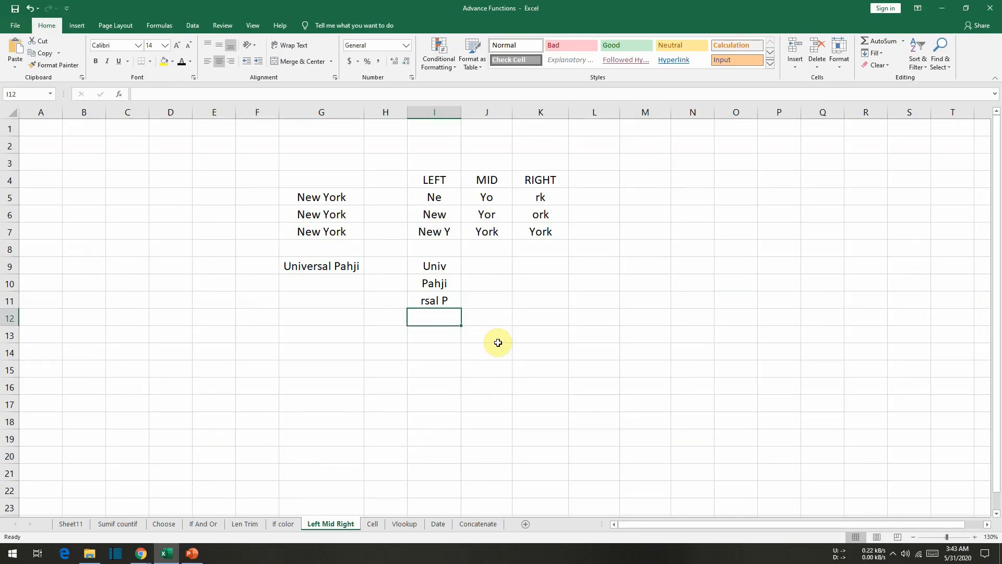
Open the Cell sheet and enter the word CELL in E14
left_click(373, 524)
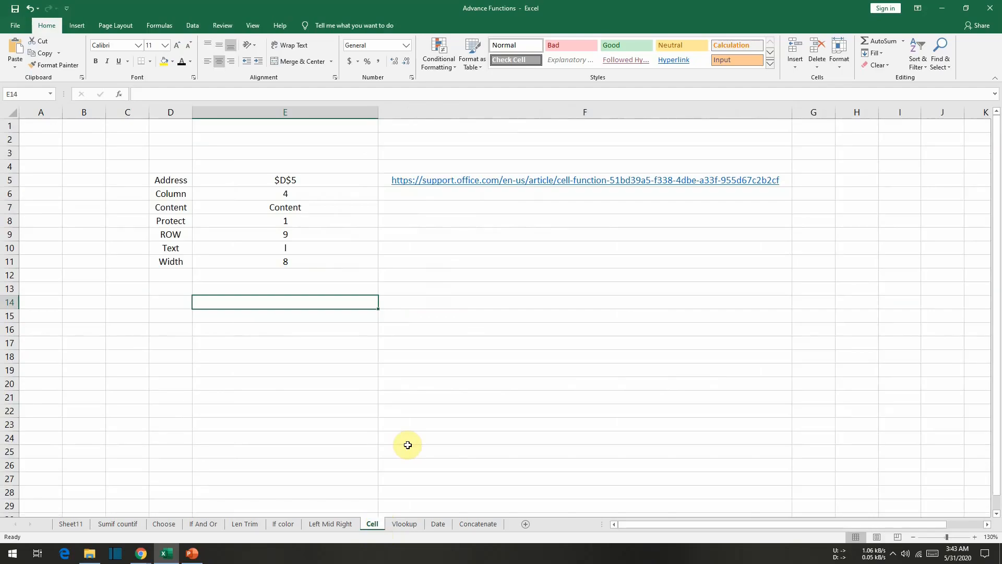
type("CELL")
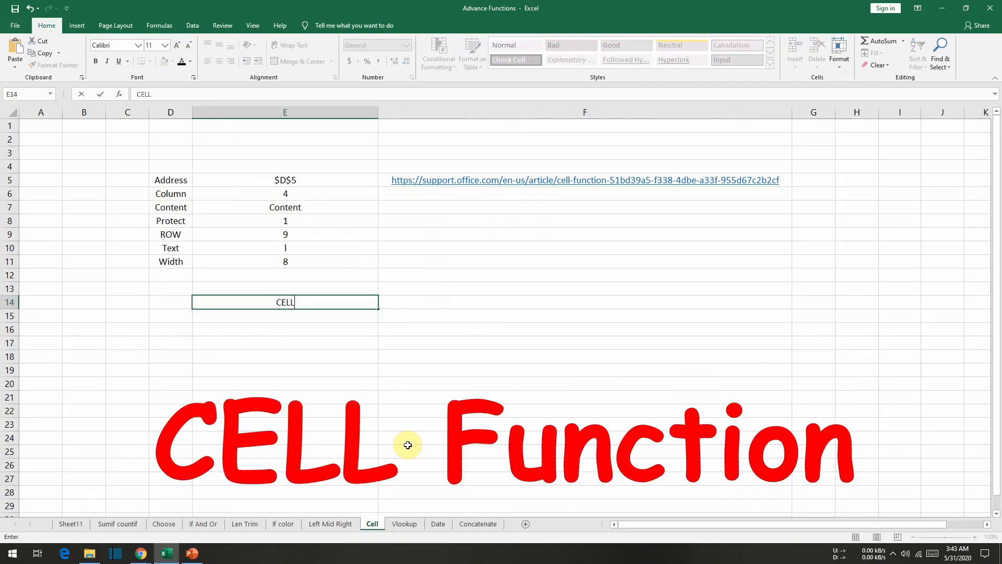
key("Return")
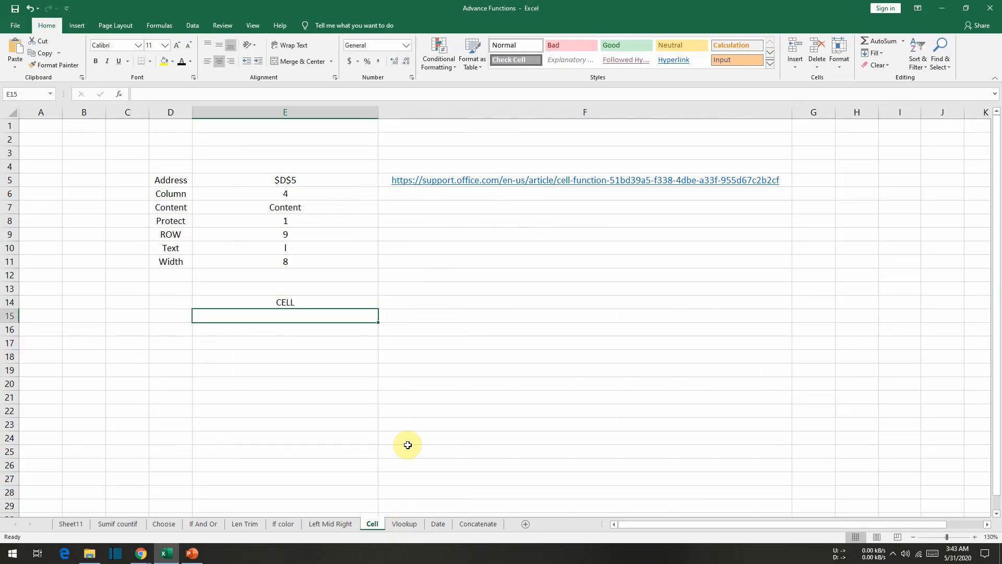
Clear the text from E14 and begin a formula in that cell
key("Up")
key("Delete")
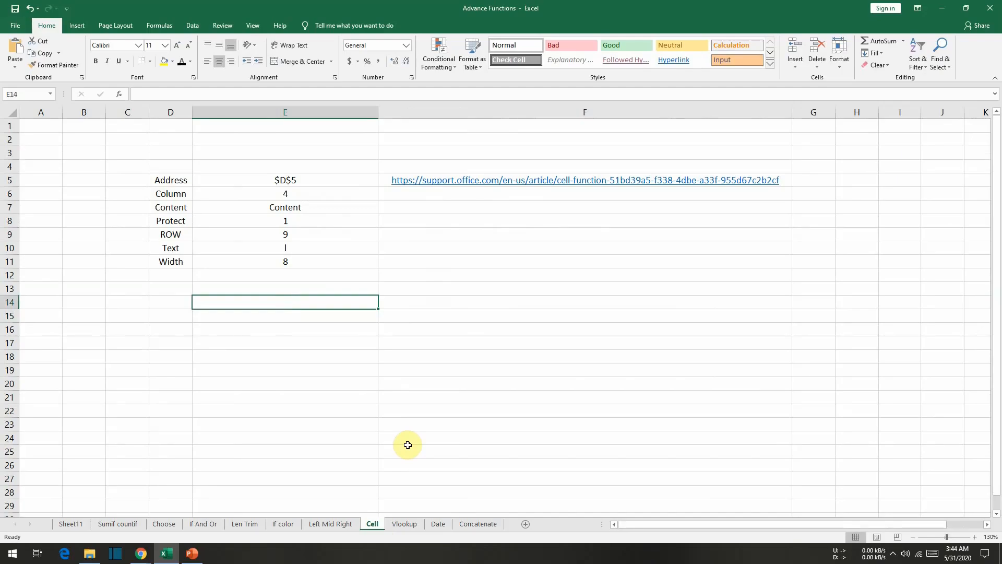
type("=")
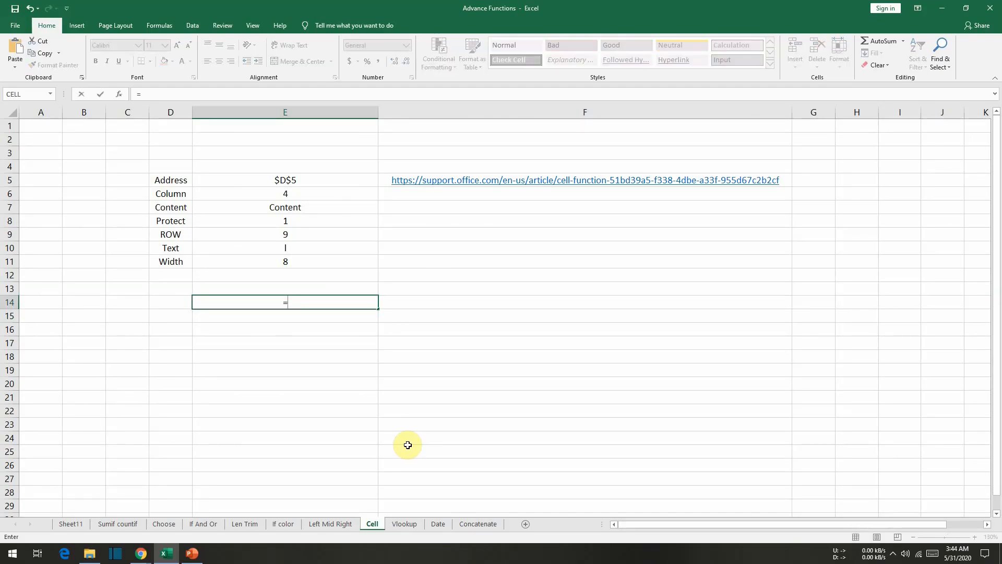
Complete the formula =CELL("address",D14) in cell E14 and check it against the referenced cell D14
type("cell")
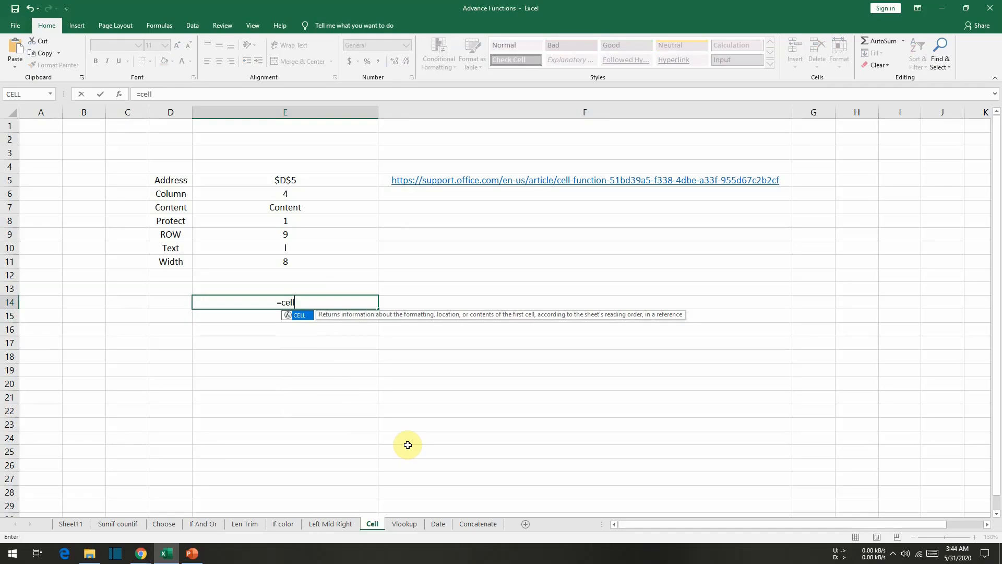
type("(")
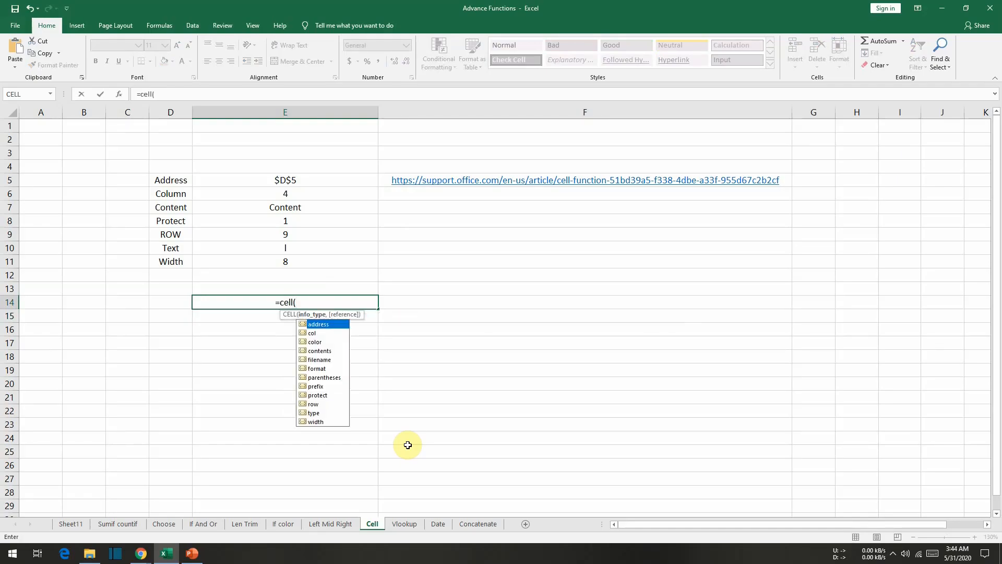
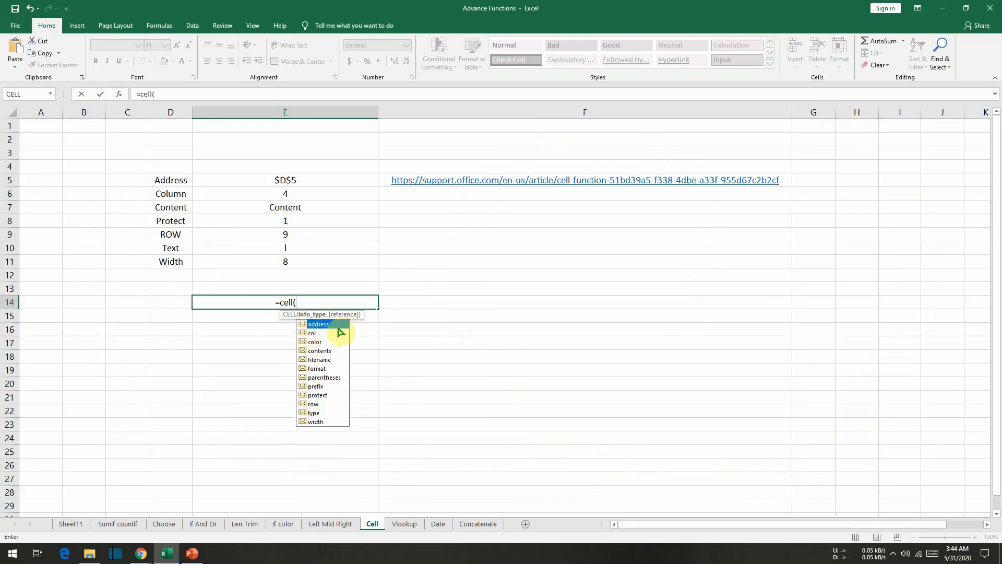
double_click(333, 323)
type(",")
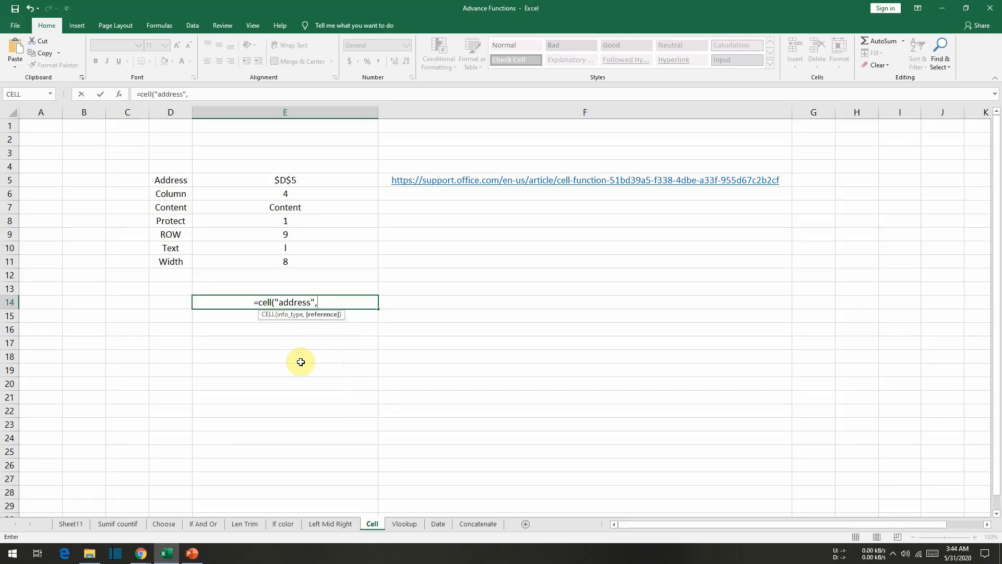
left_click(165, 303)
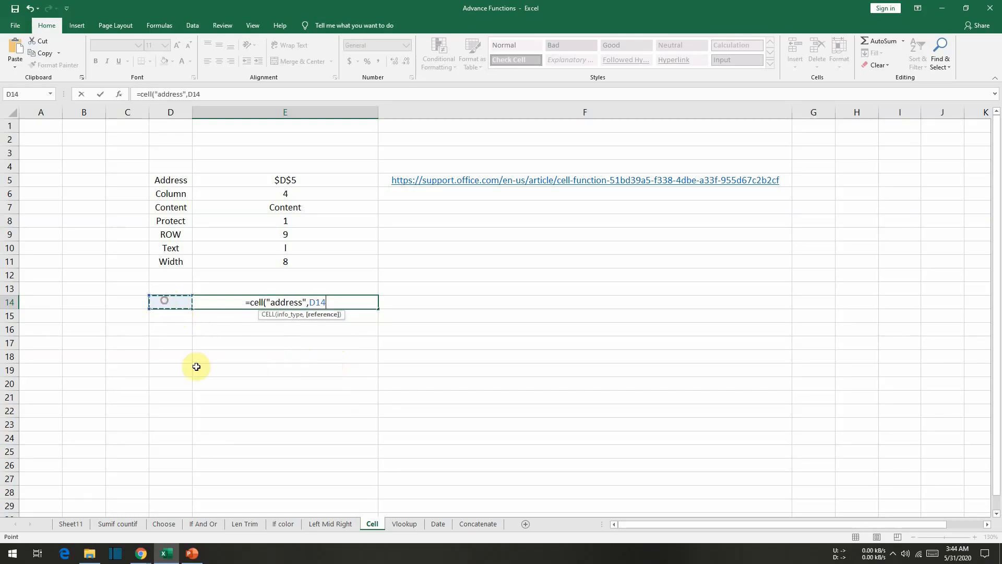
type(")")
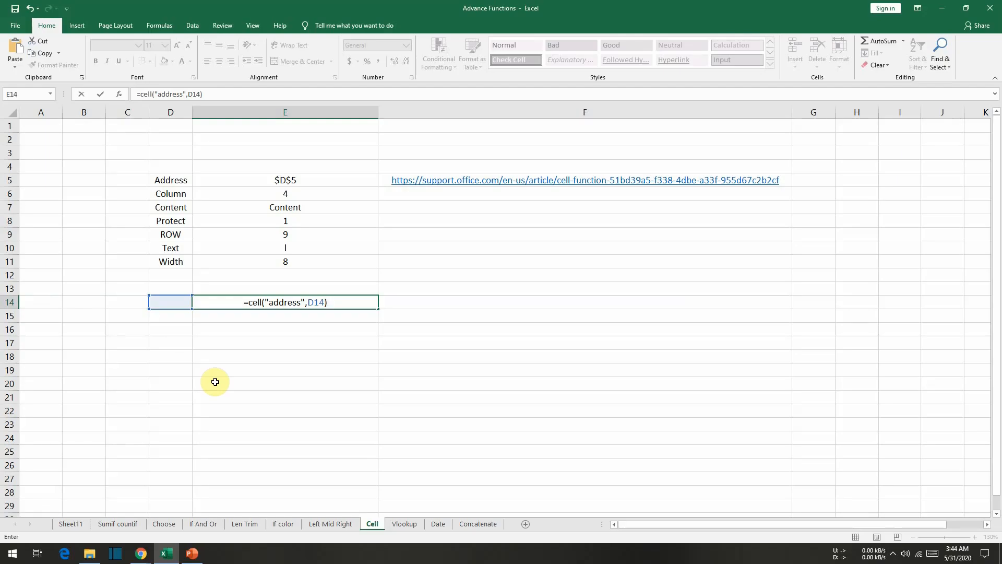
key("Return")
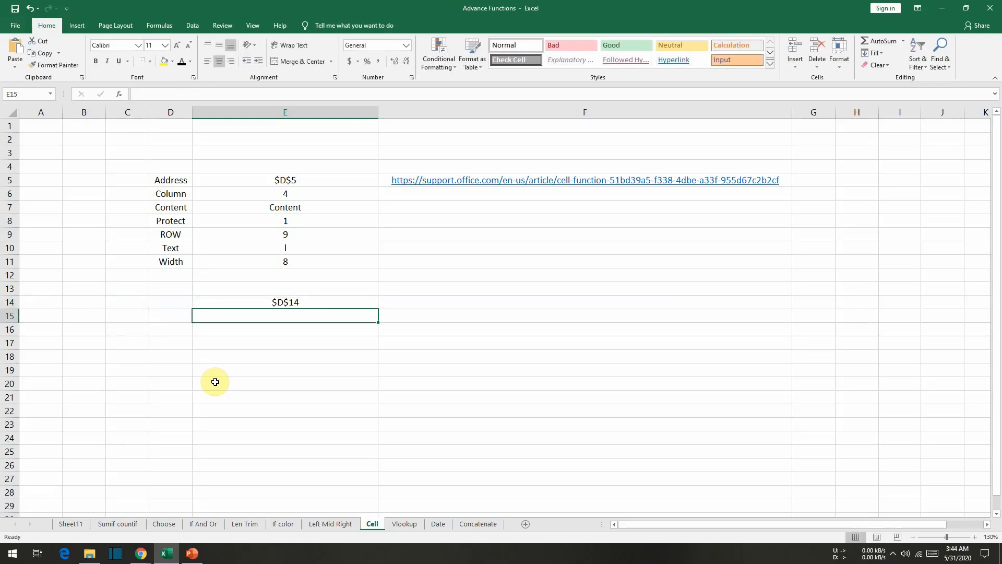
left_click(312, 302)
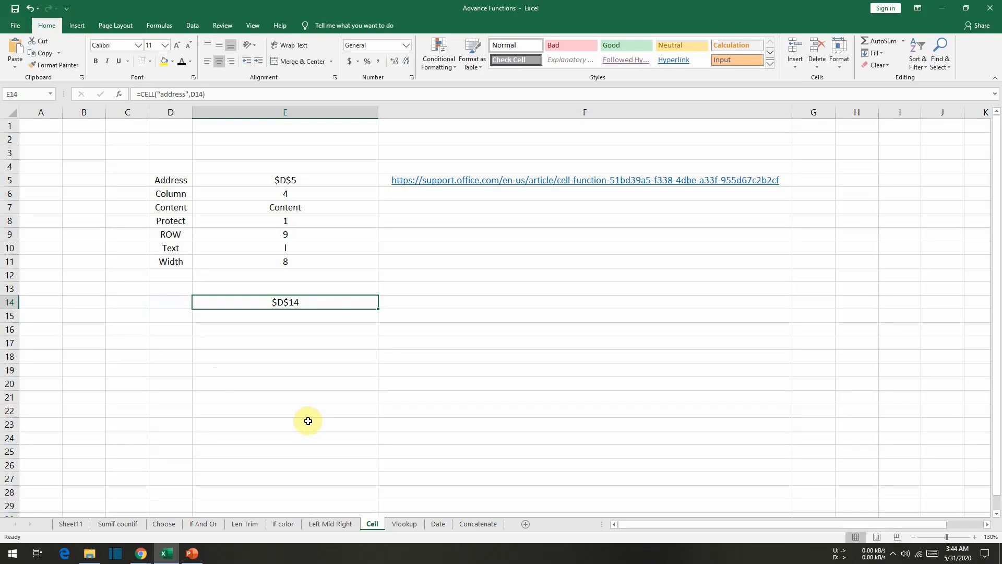
left_click(170, 303)
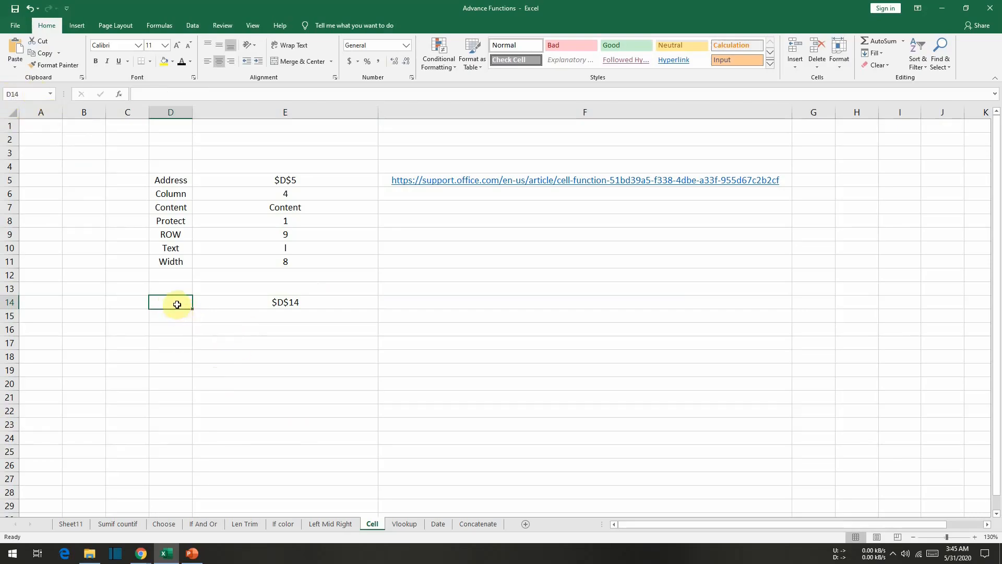
Fill the address formula from E14 down into E15, inspect its reference, and clear E15 again
left_click(275, 316)
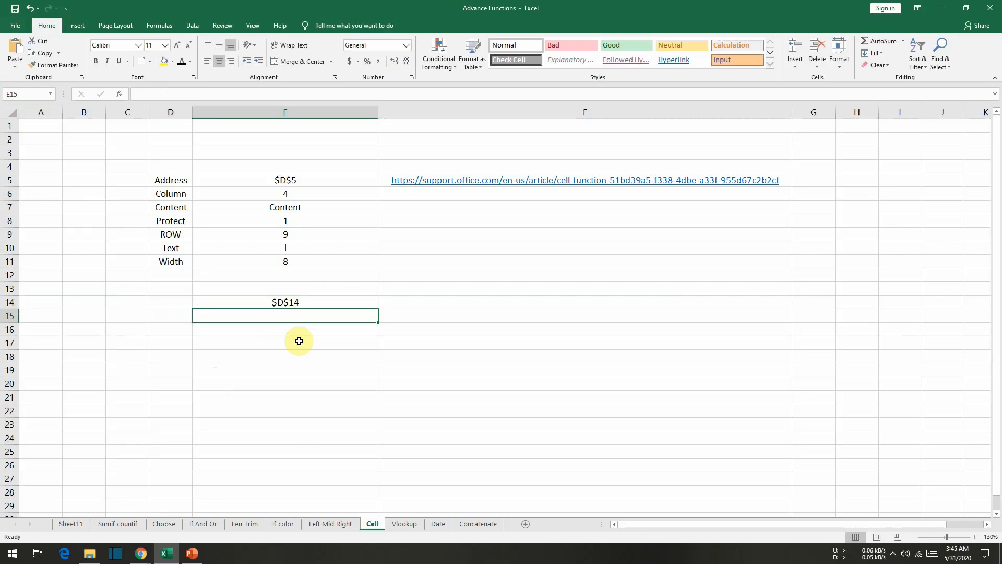
key("ctrl+d")
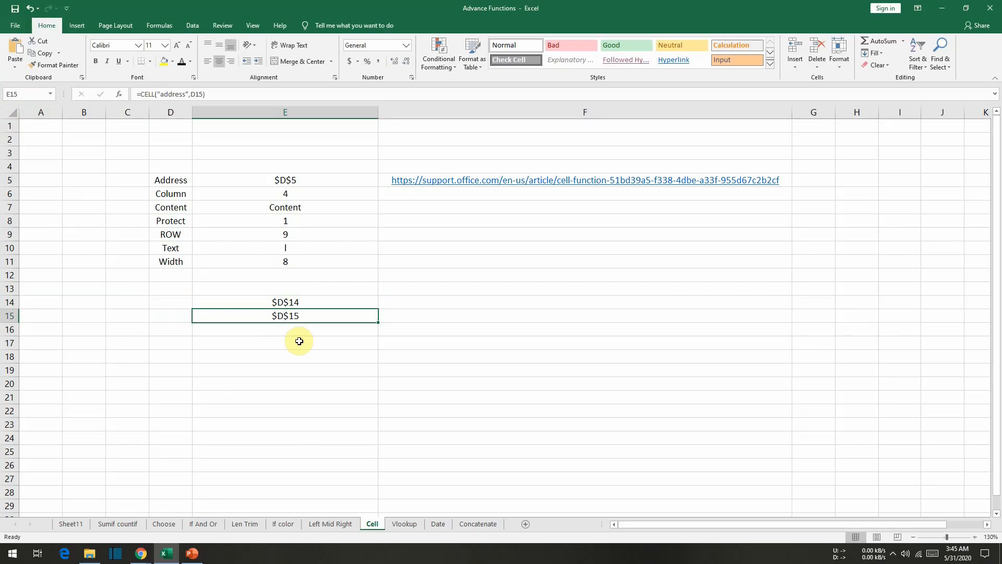
double_click(331, 314)
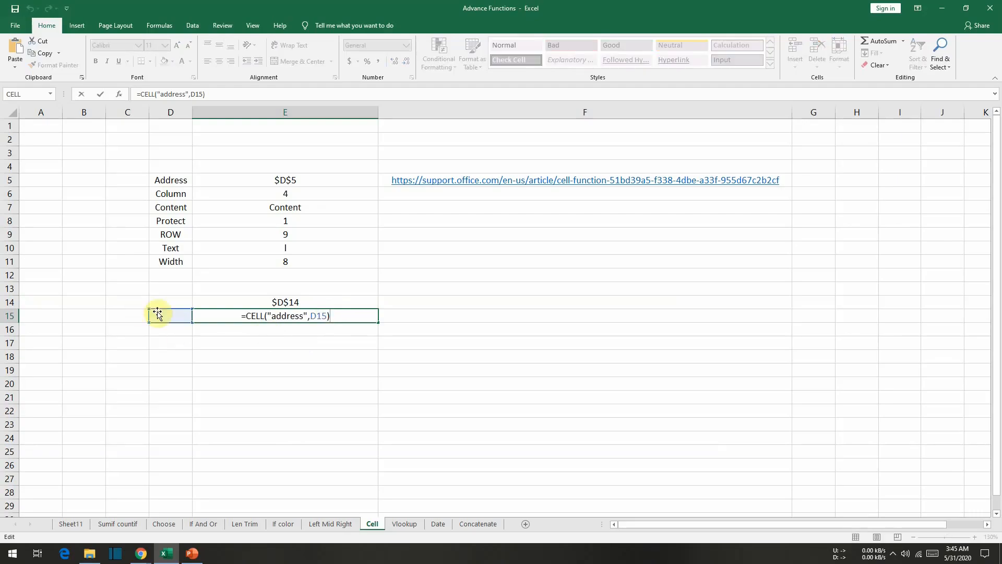
key("Escape")
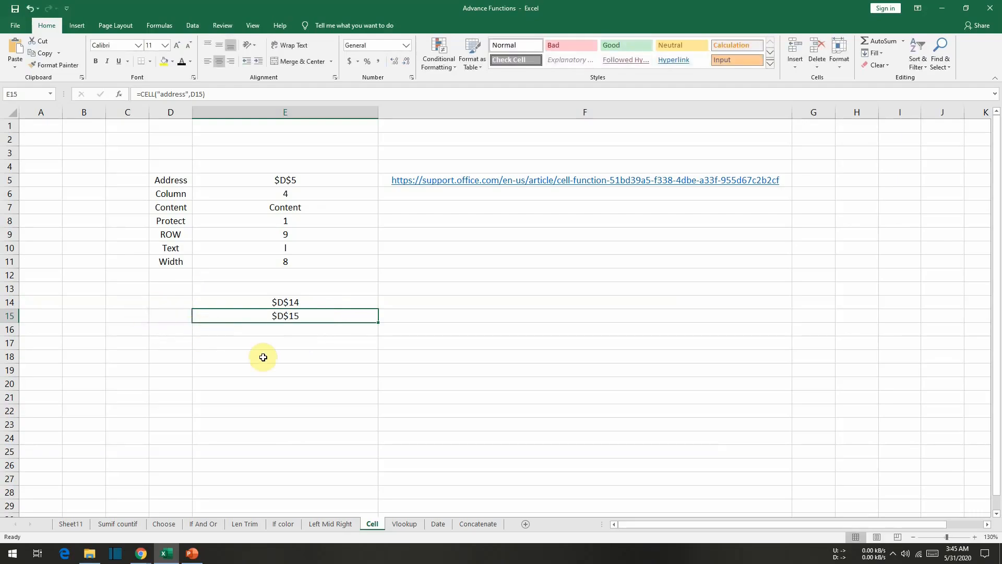
key("Delete")
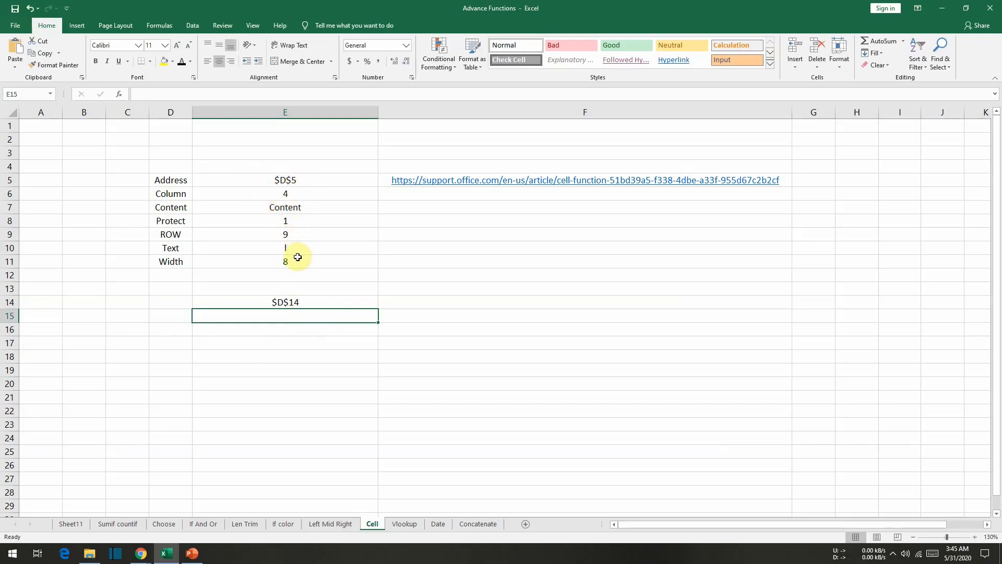
Go through the info type labels in D6:D11 one by one, from Column to Width
left_click(171, 196)
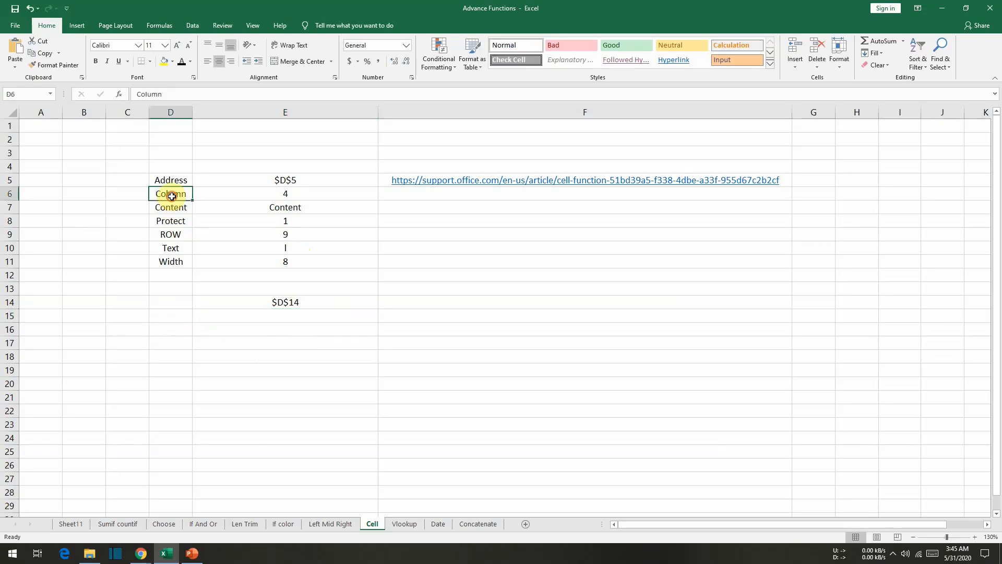
left_click(177, 208)
left_click(178, 221)
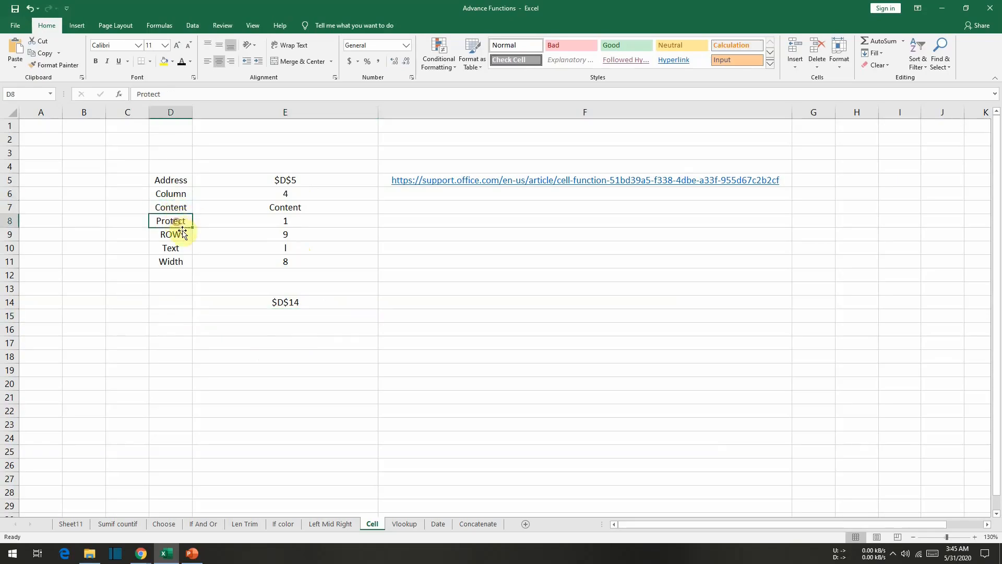
left_click(174, 234)
left_click(173, 249)
left_click(175, 261)
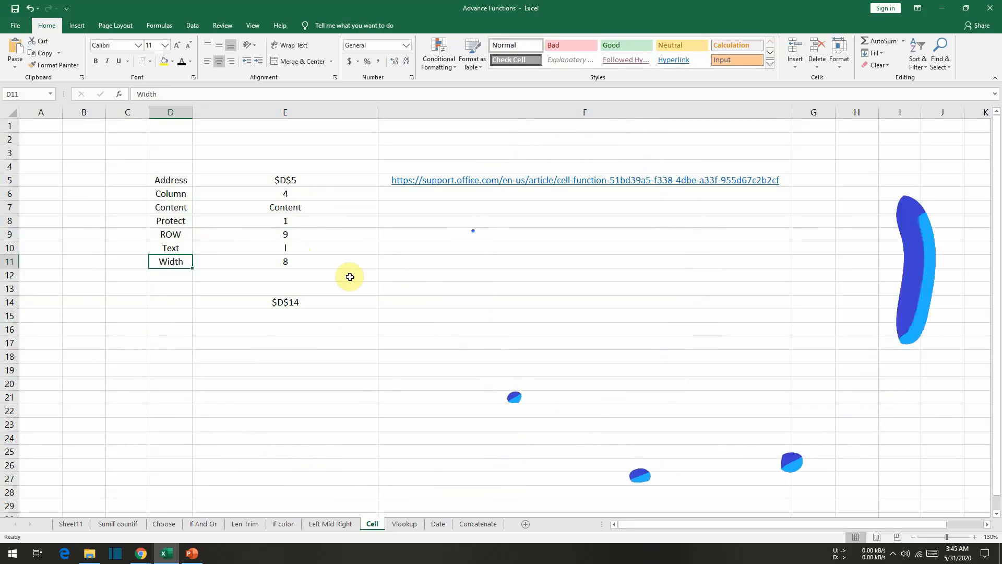
Examine the "col" formula in E6 and compare its result with the position of column D
double_click(299, 194)
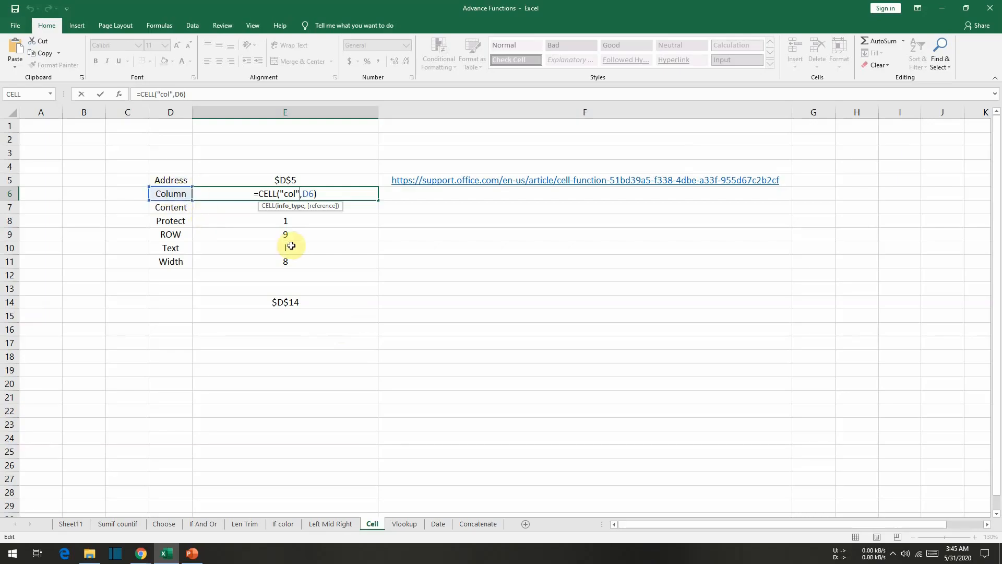
key("Return")
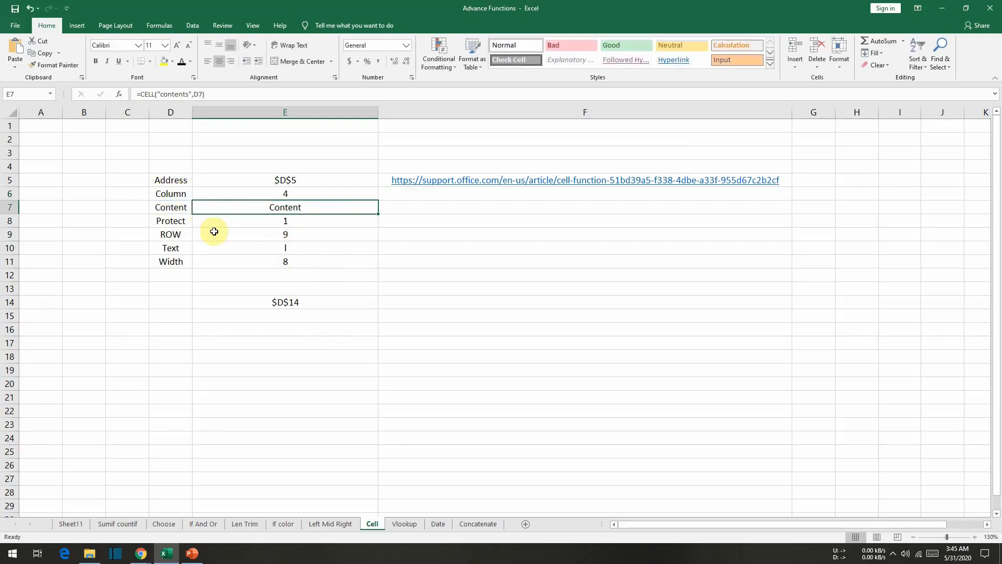
left_click(171, 194)
left_click(127, 112)
left_click(84, 113)
left_click(126, 111)
left_click(171, 111)
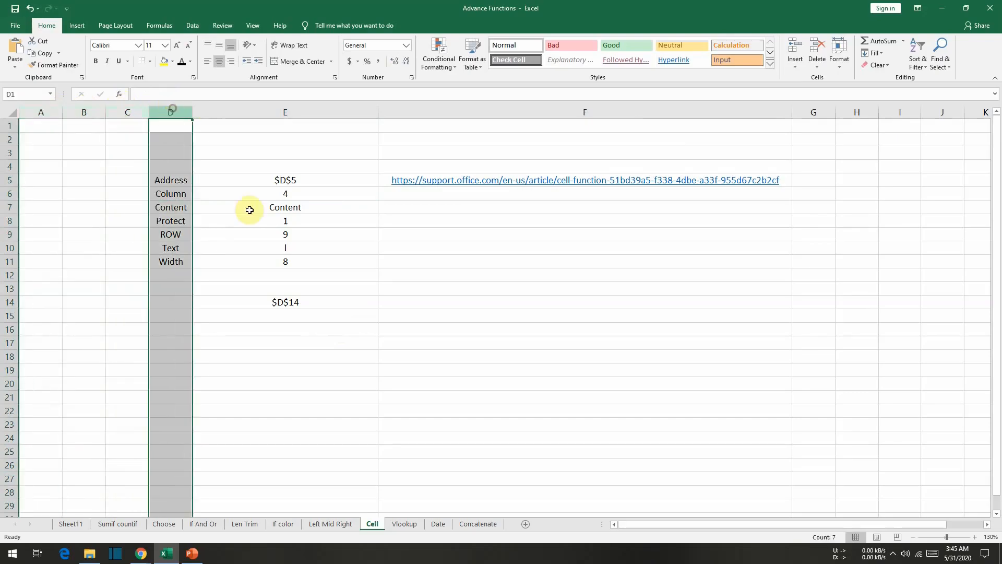
left_click(295, 194)
left_click(178, 194)
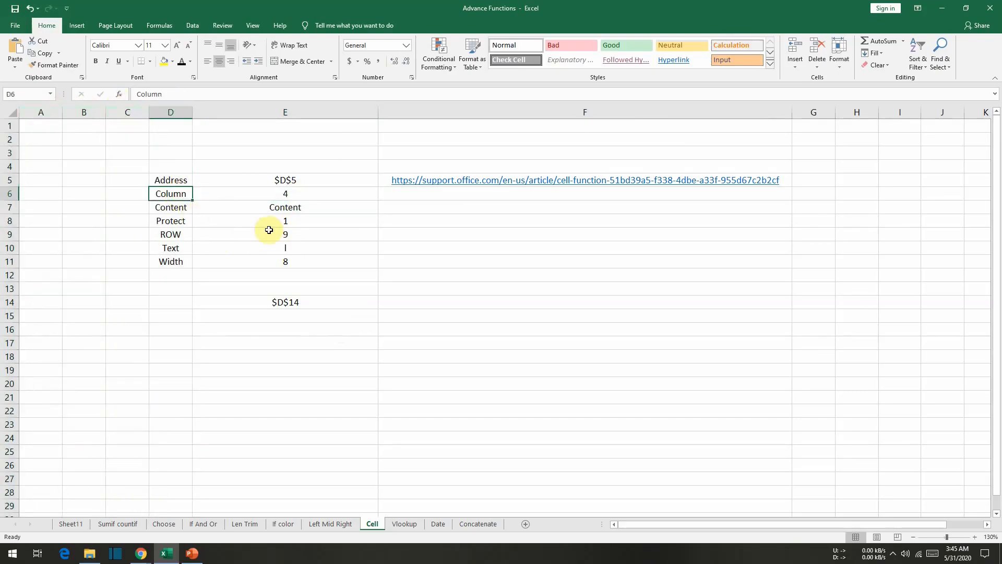
Inspect the "contents" formula in E7 and enter =D7 in F7 for comparison
left_click(265, 208)
double_click(265, 207)
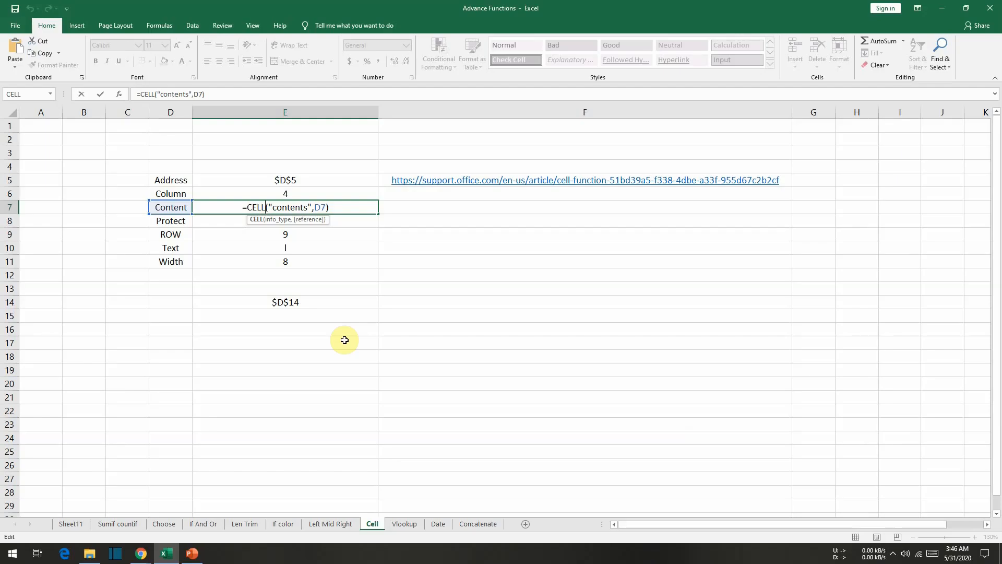
key("Return")
left_click(393, 209)
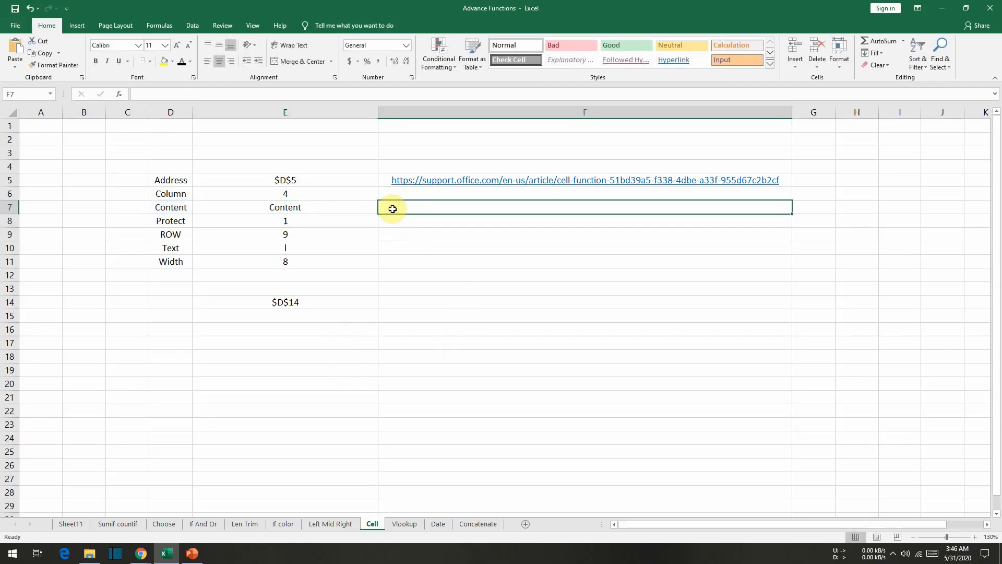
type("=")
left_click(165, 209)
key("Return")
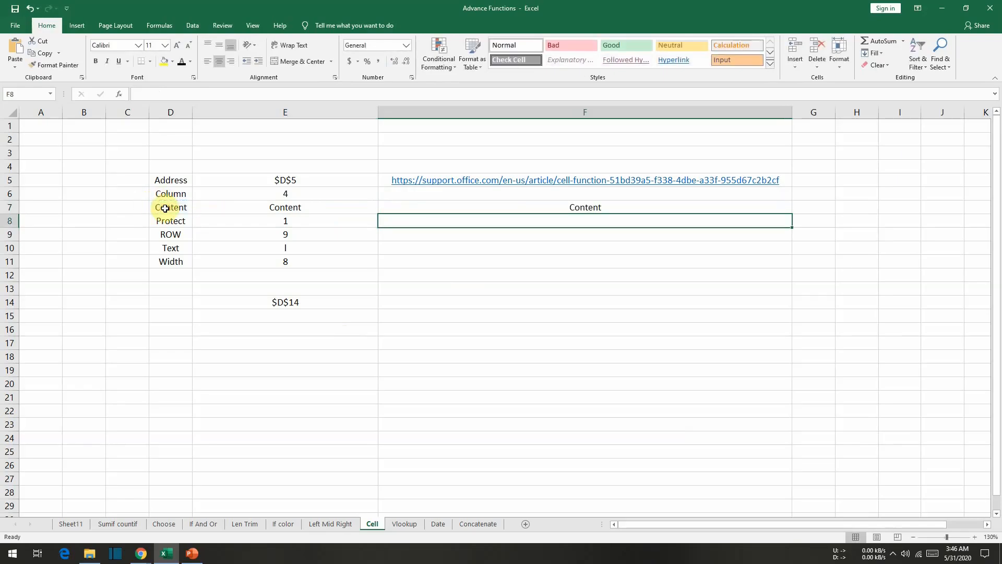
Re-enter the formula =CELL("protect",D8) in cell E8 and select the cell again
left_click(291, 221)
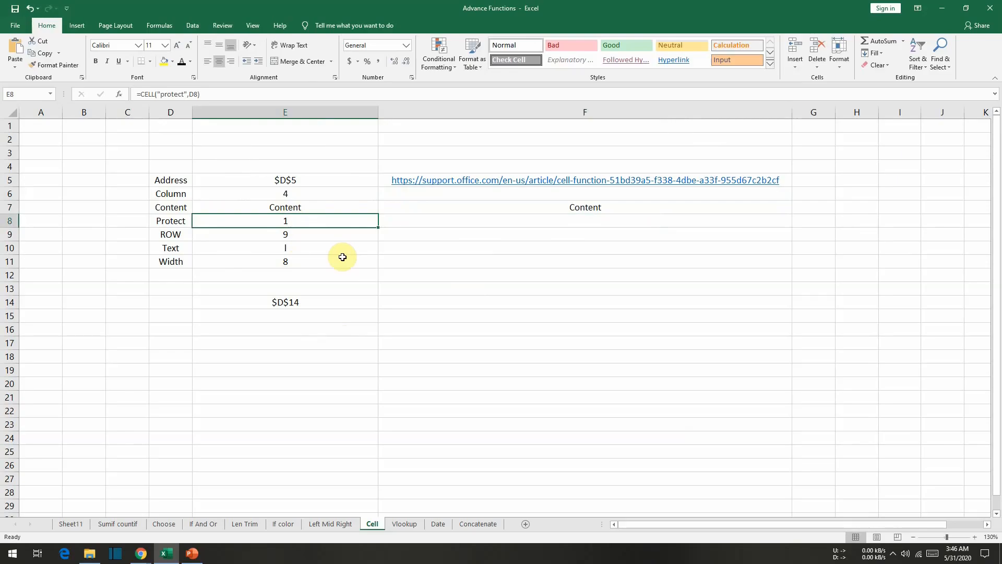
type("=")
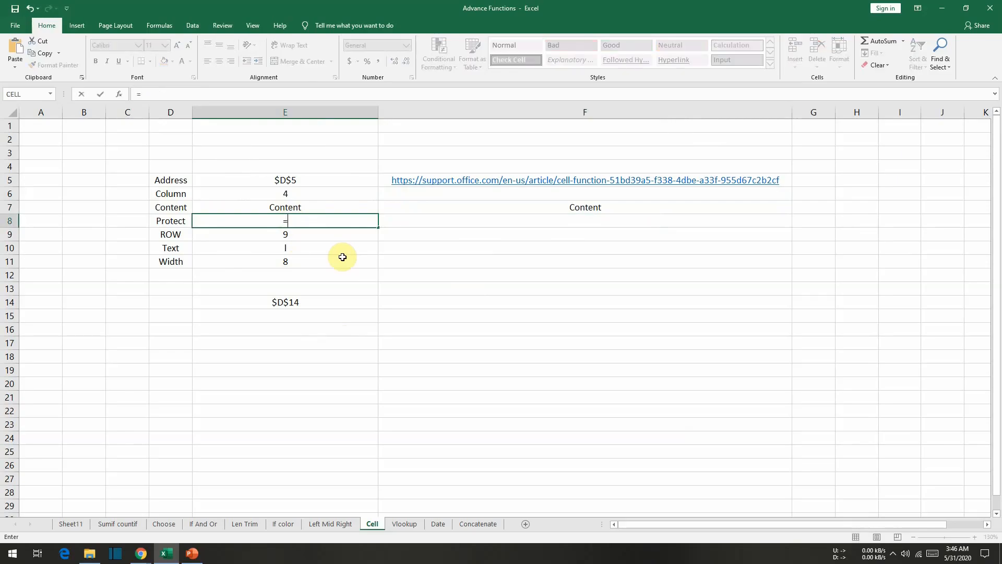
type("cell(")
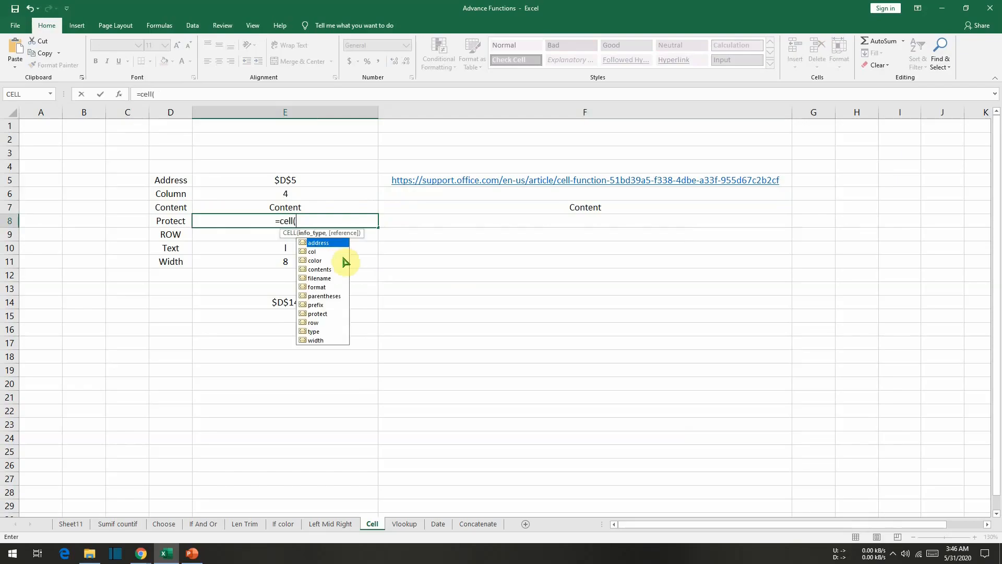
double_click(322, 315)
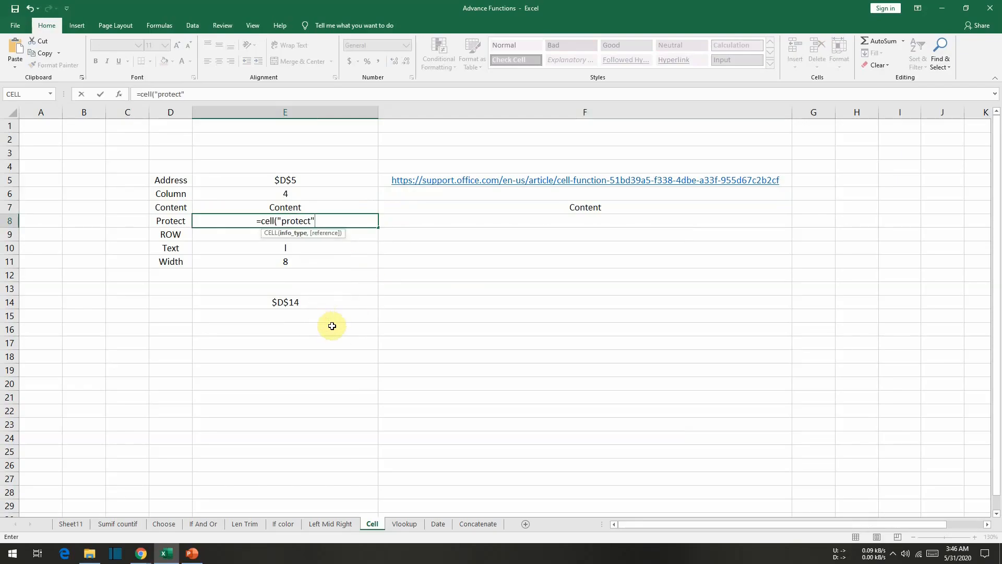
type(",")
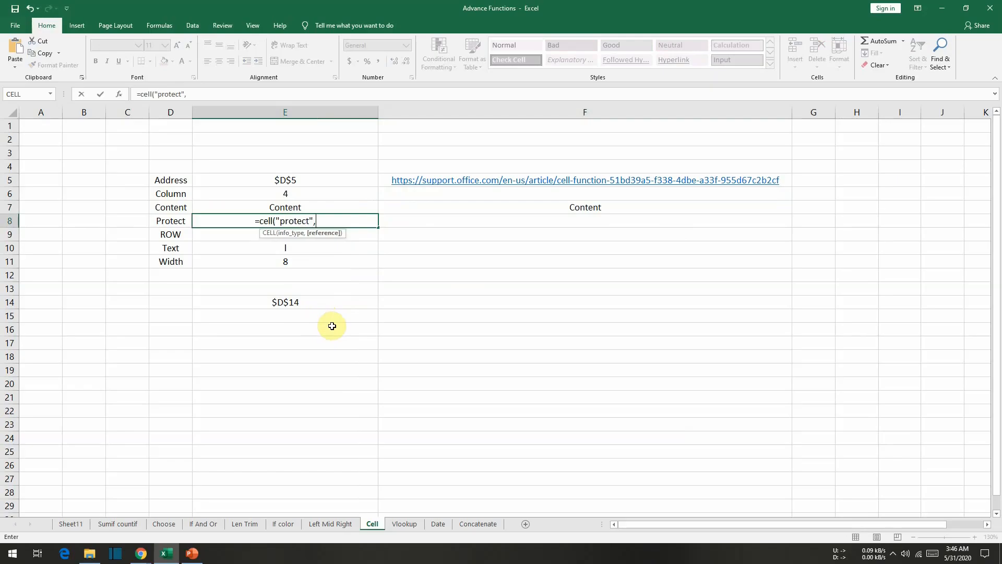
left_click(169, 220)
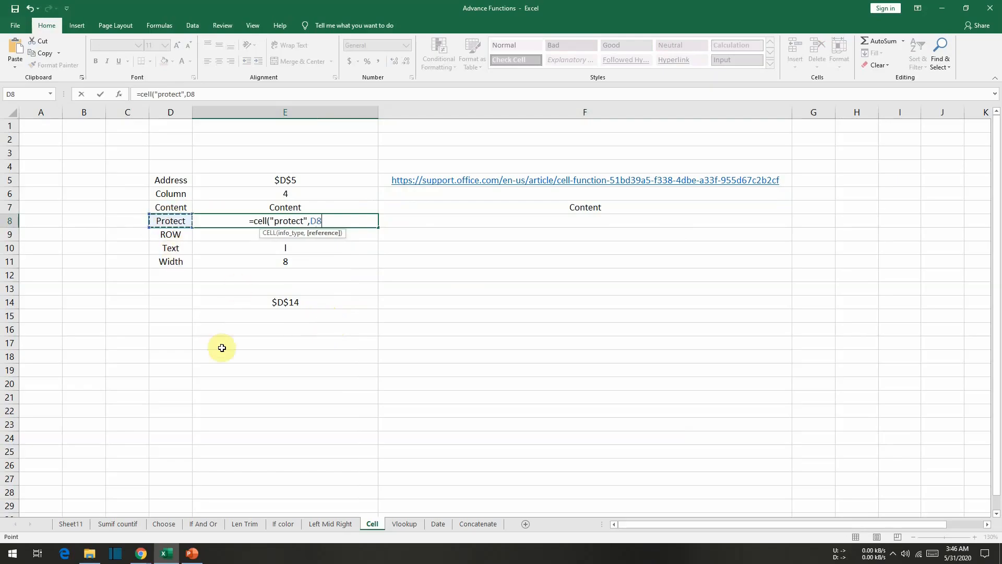
type(")")
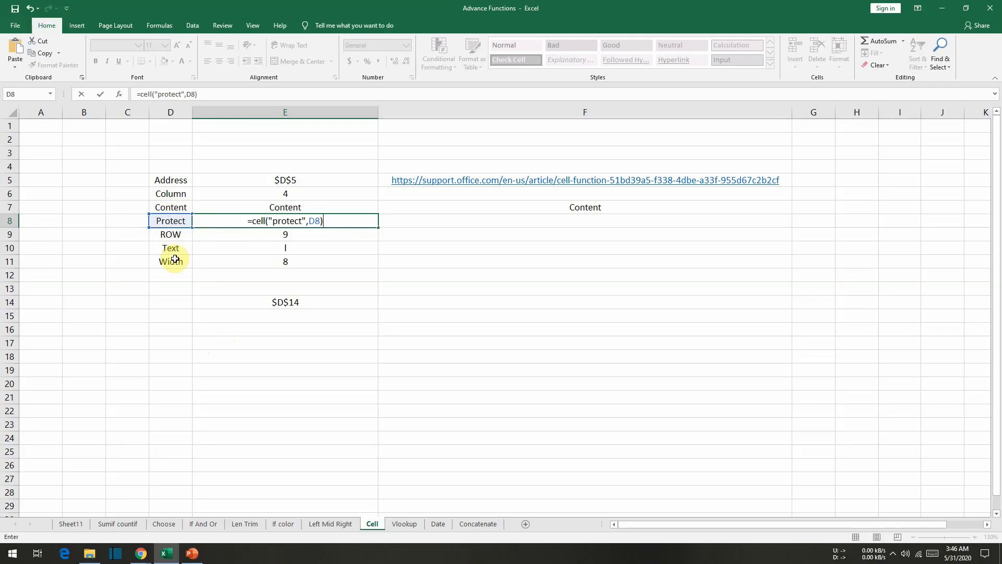
key("Return")
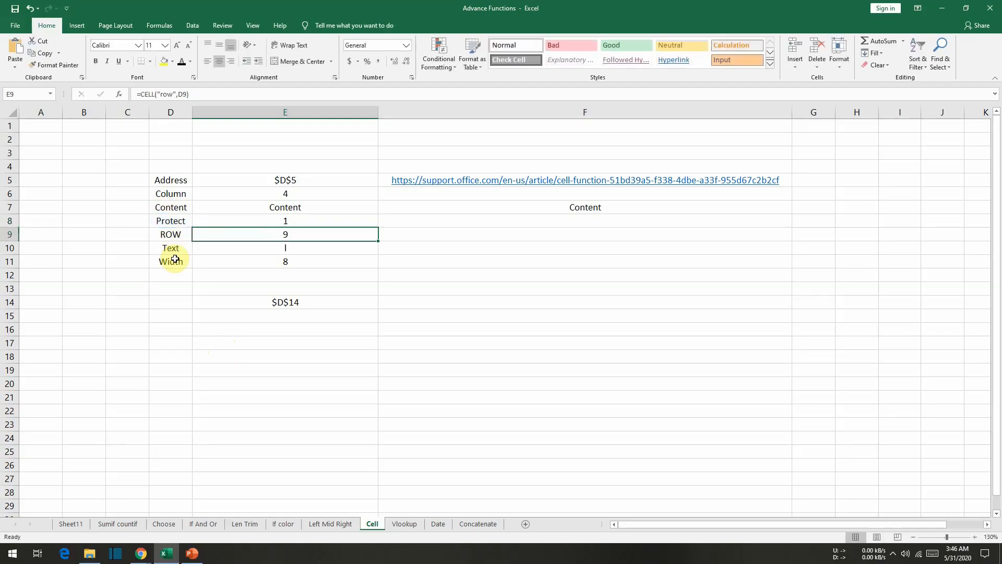
key("Up")
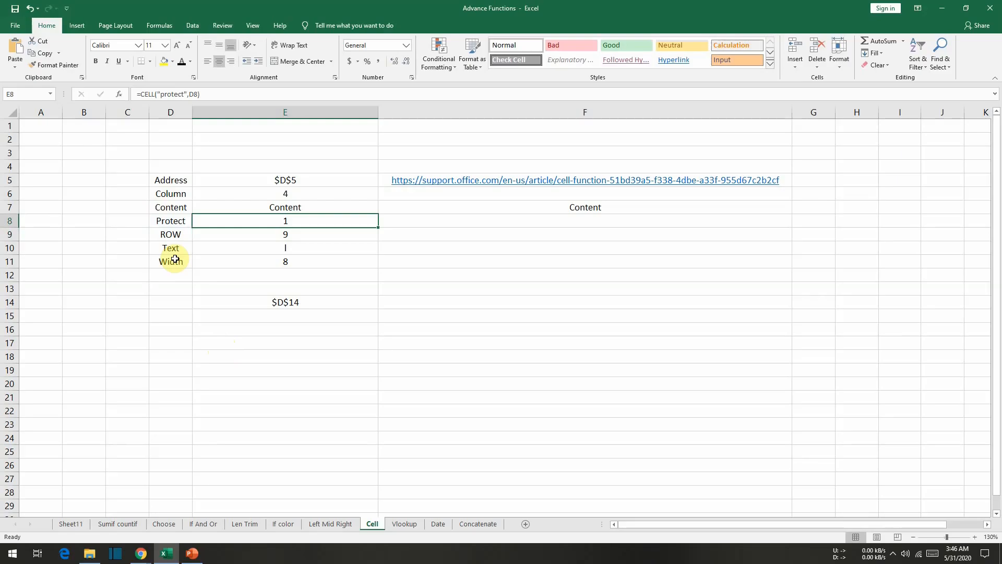
Turn off the Locked protection setting for cell D8
left_click(170, 222)
right_click(170, 221)
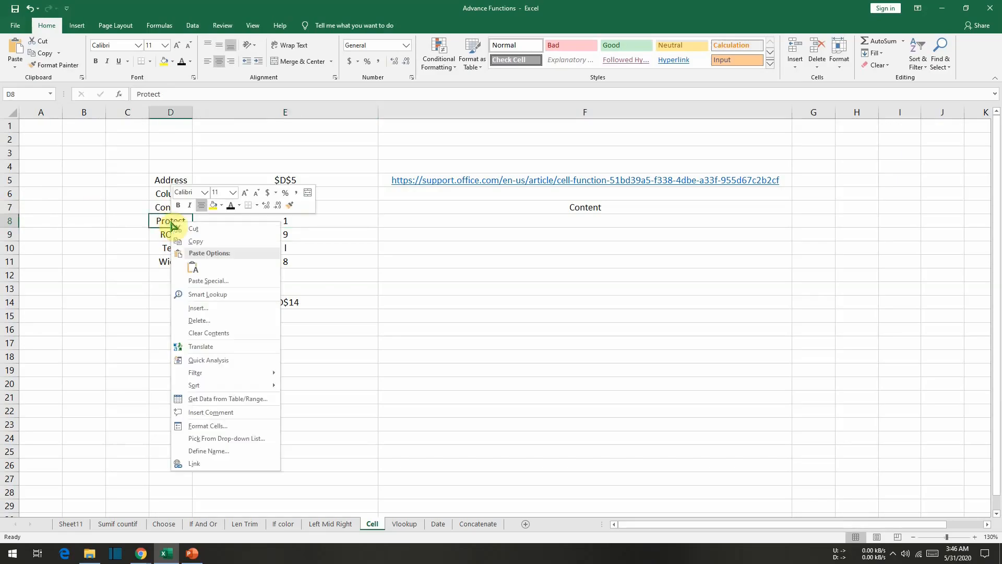
left_click(159, 247)
right_click(167, 221)
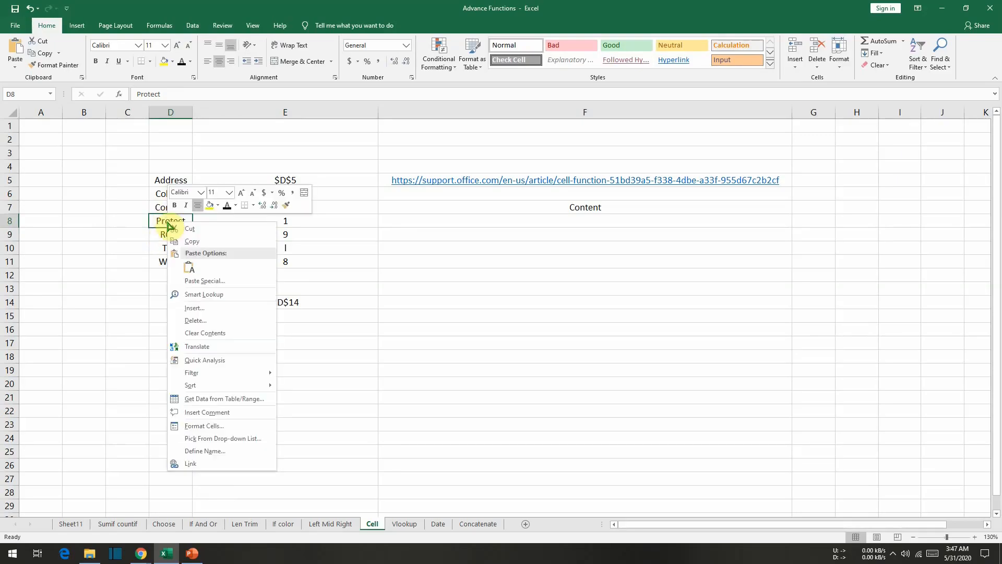
left_click(216, 427)
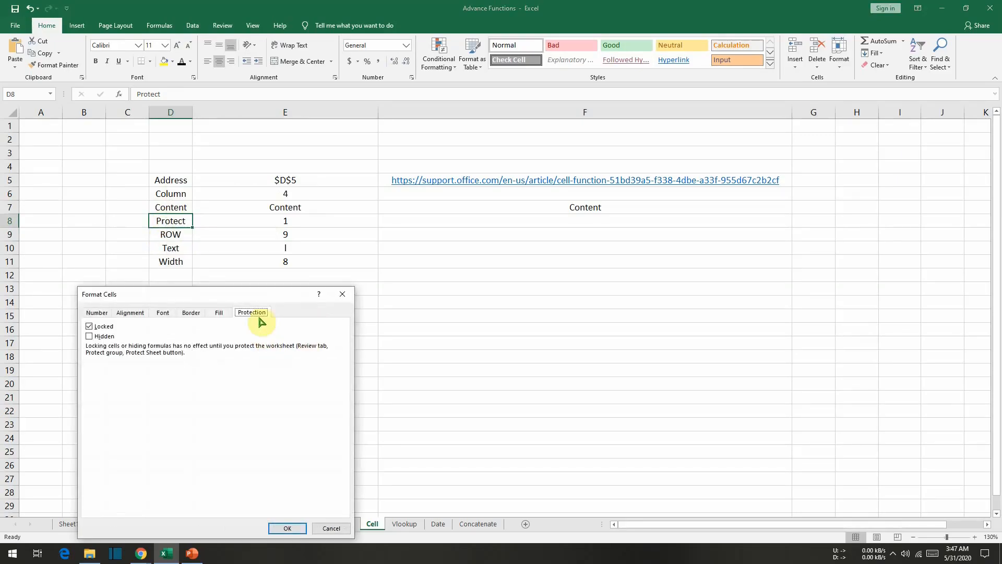
left_click(89, 327)
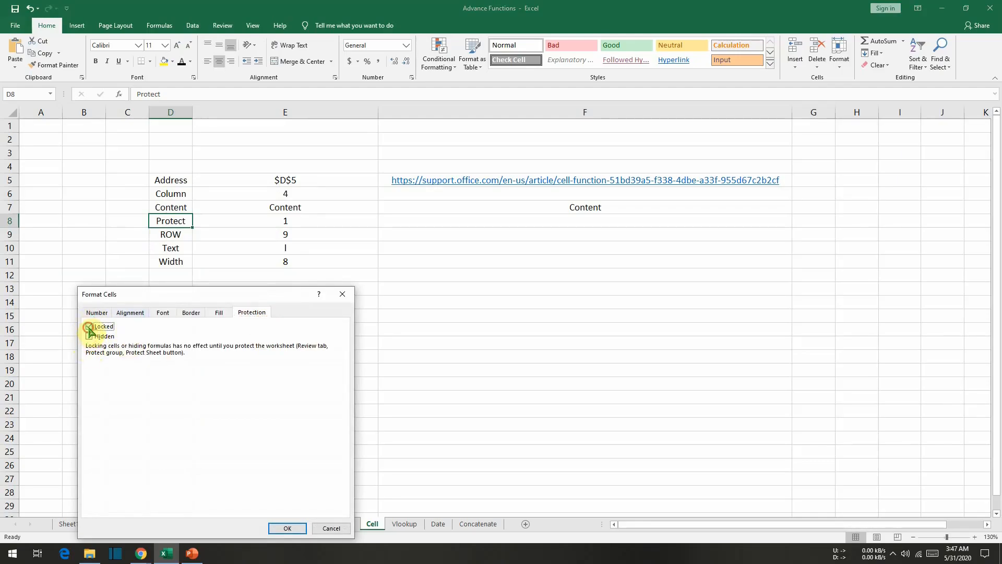
left_click(288, 528)
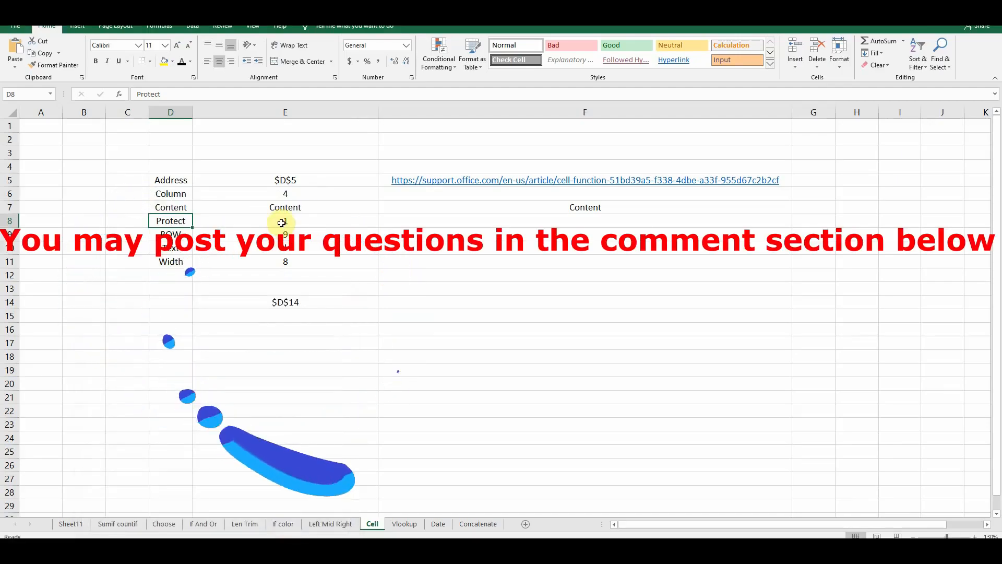
Recalculate the "protect" formula in E8 by re-entering it unchanged, and select the cell again
double_click(311, 222)
left_click(343, 224)
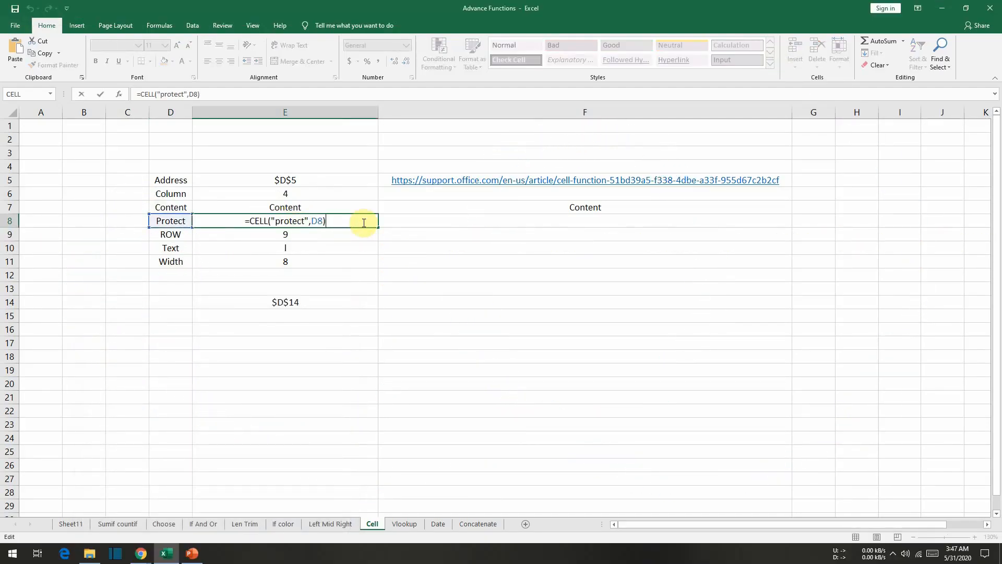
key("Return")
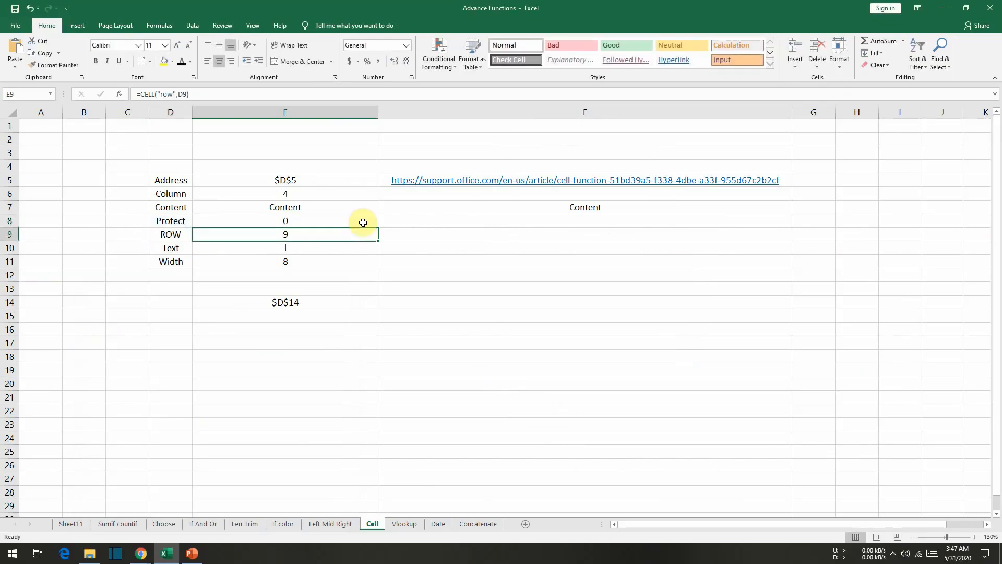
left_click(363, 222)
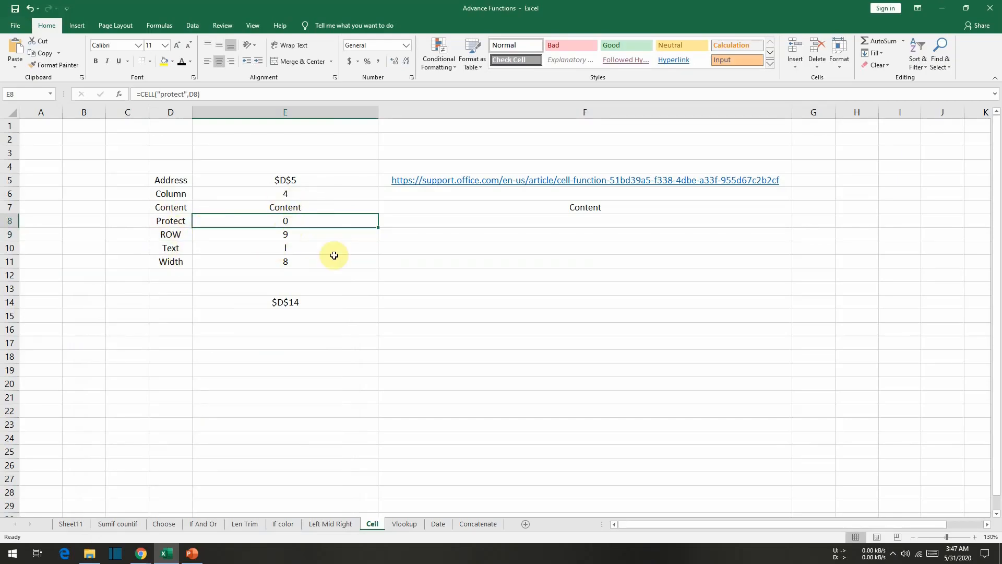
Examine the "row" formula in E9 and compare its result with the position of row 9, contrasting it with column D
left_click(299, 234)
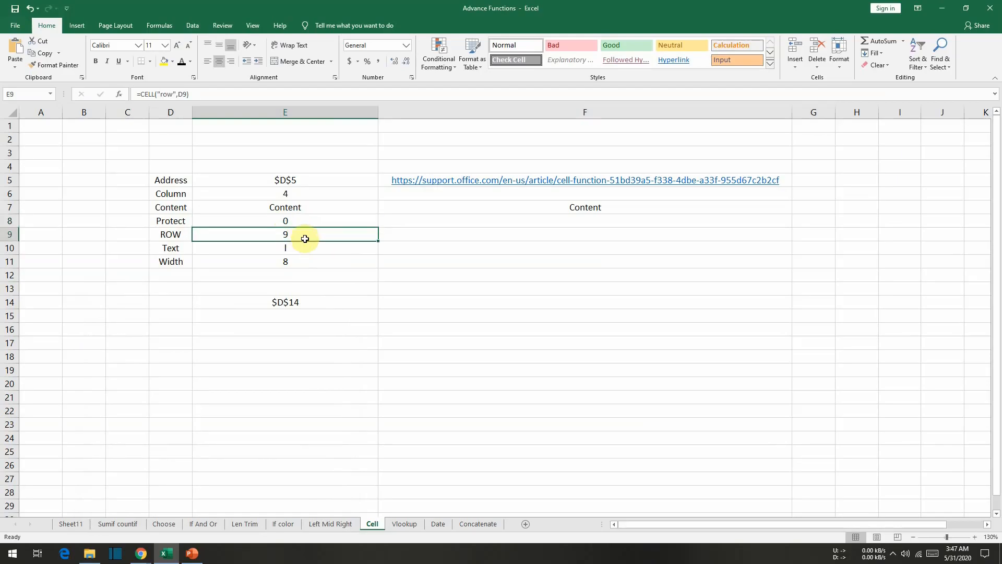
double_click(303, 237)
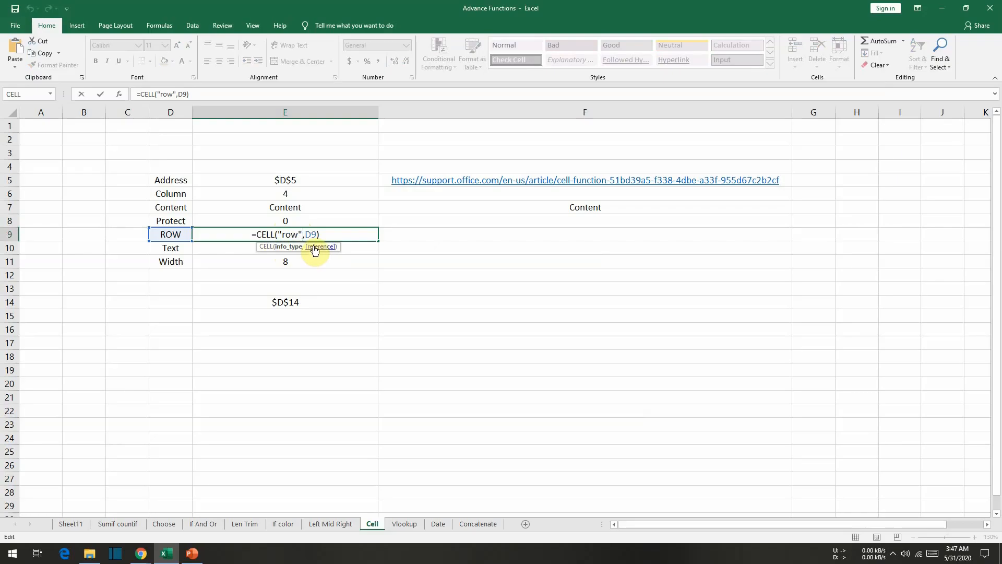
key("Return")
key("Up")
key("Left")
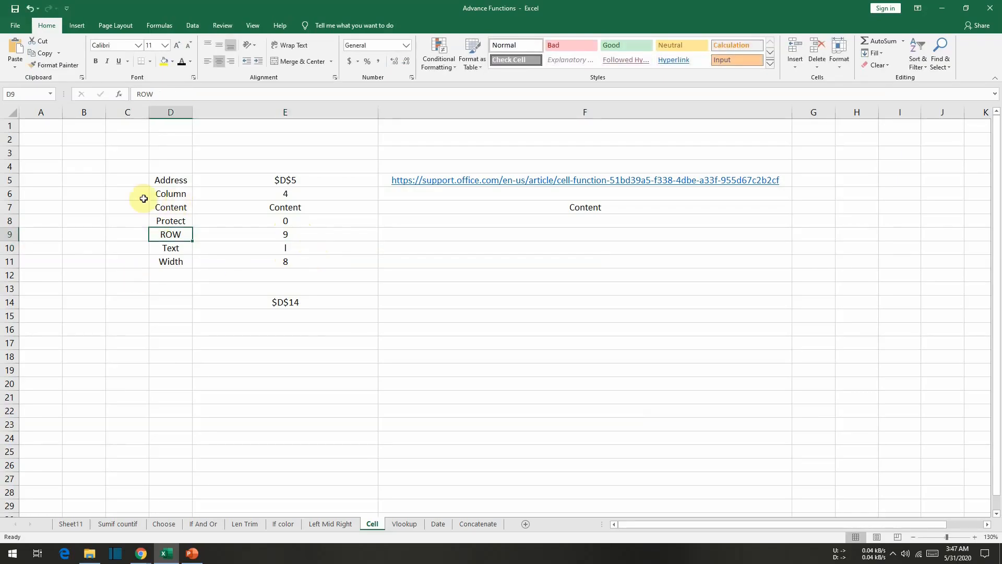
left_click(8, 234)
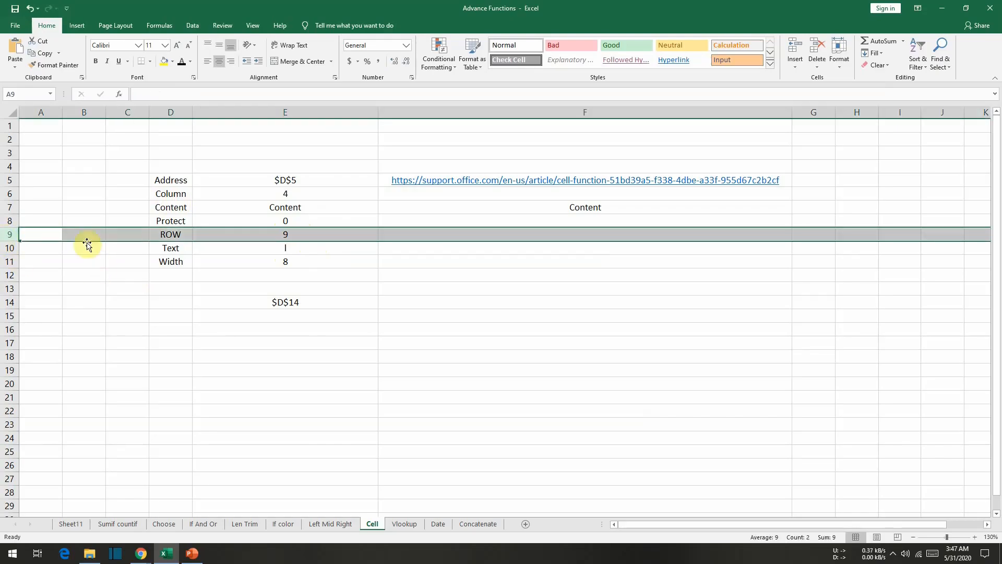
left_click(168, 193)
left_click(173, 110)
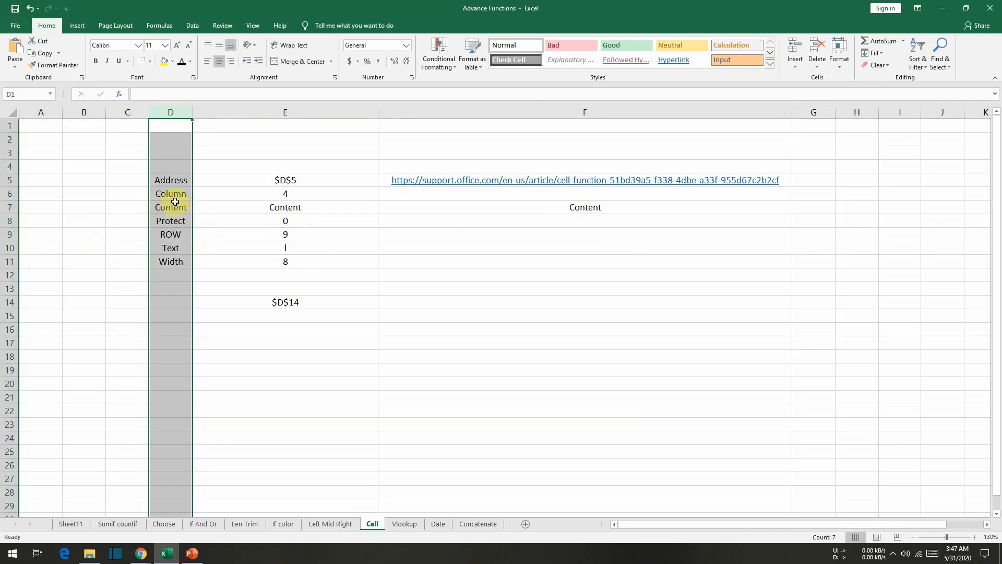
left_click(9, 234)
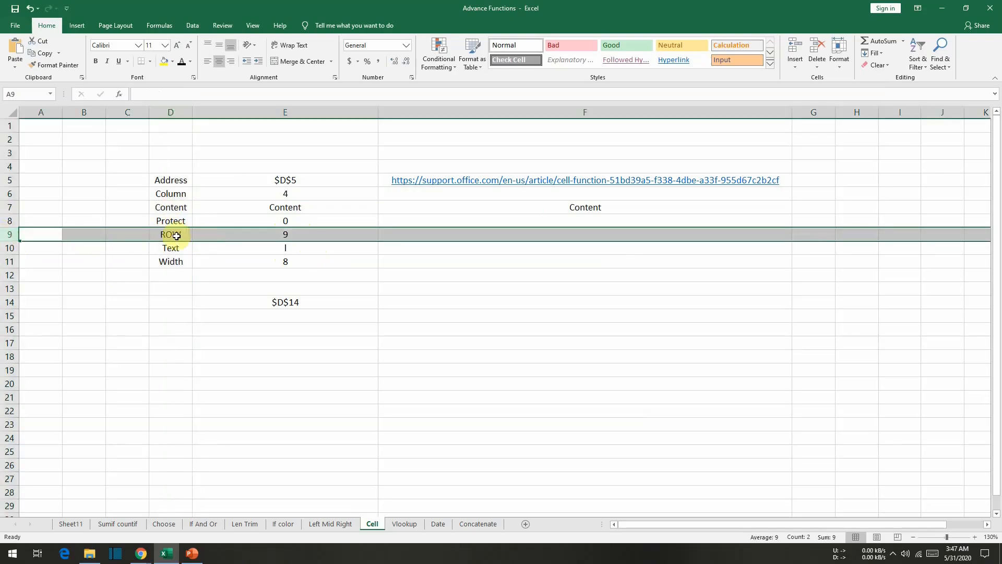
left_click(306, 237)
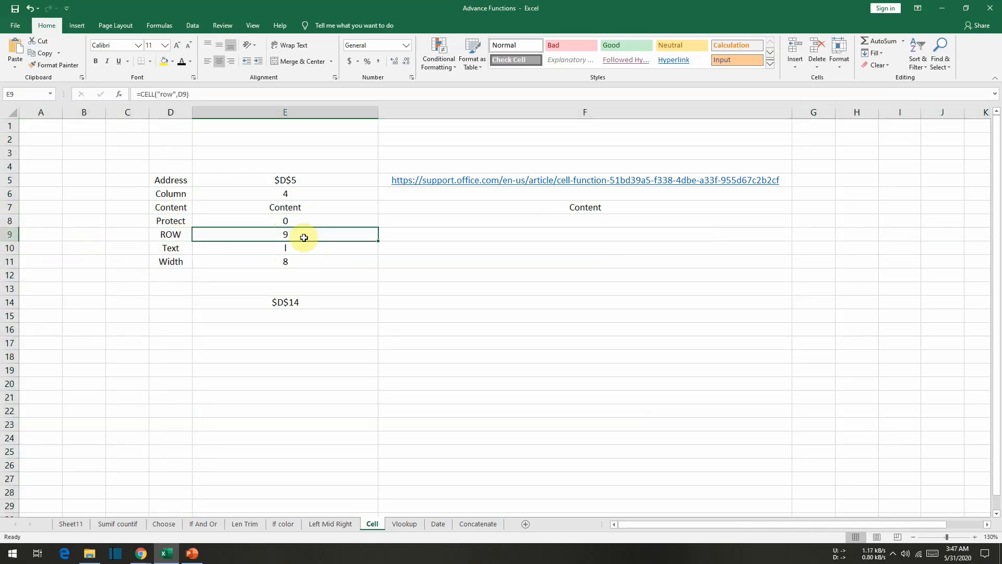
Re-enter the formula =CELL("type",D10) in cell E10, choosing the type info type and adding D10 as the reference
left_click(299, 253)
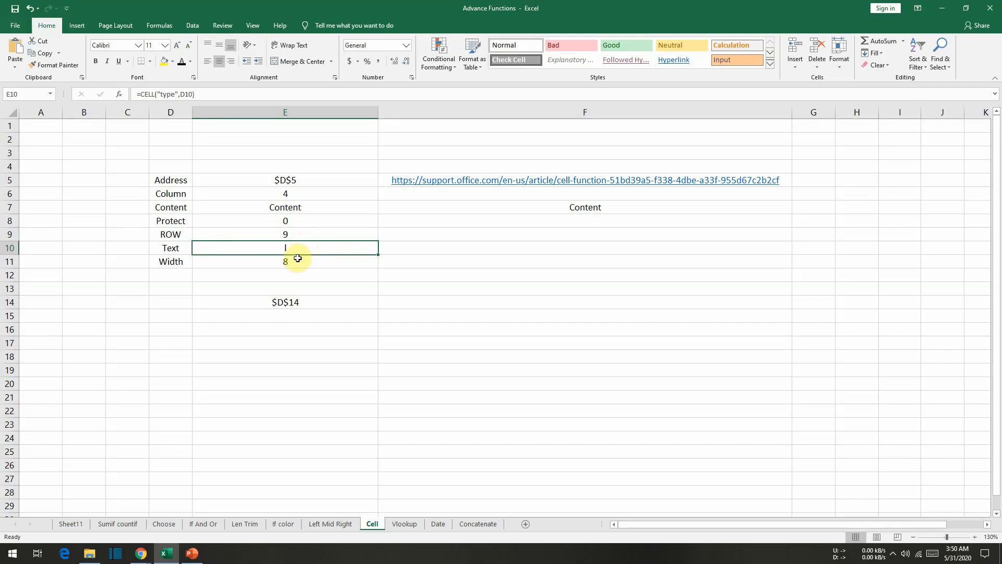
type("=cell")
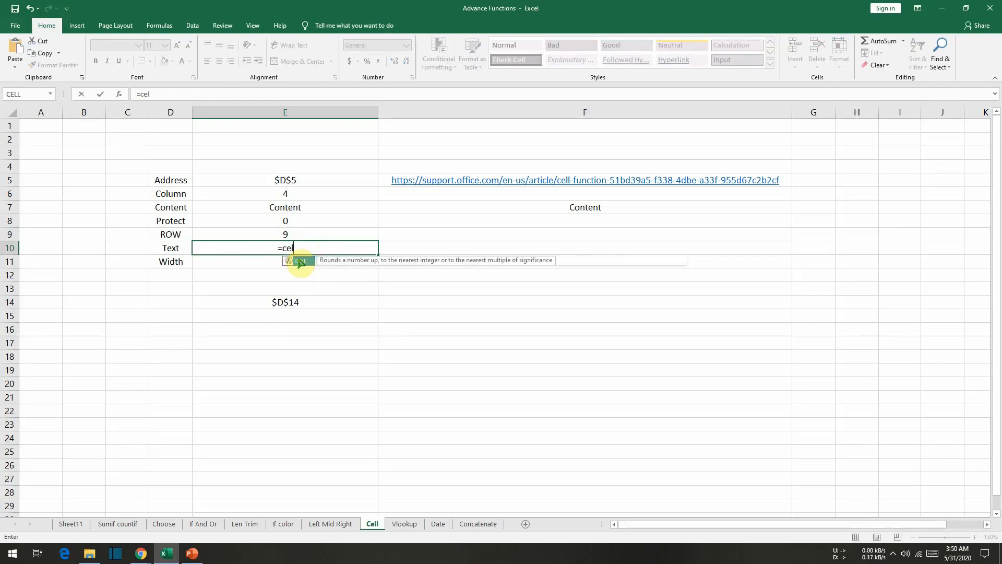
type("(")
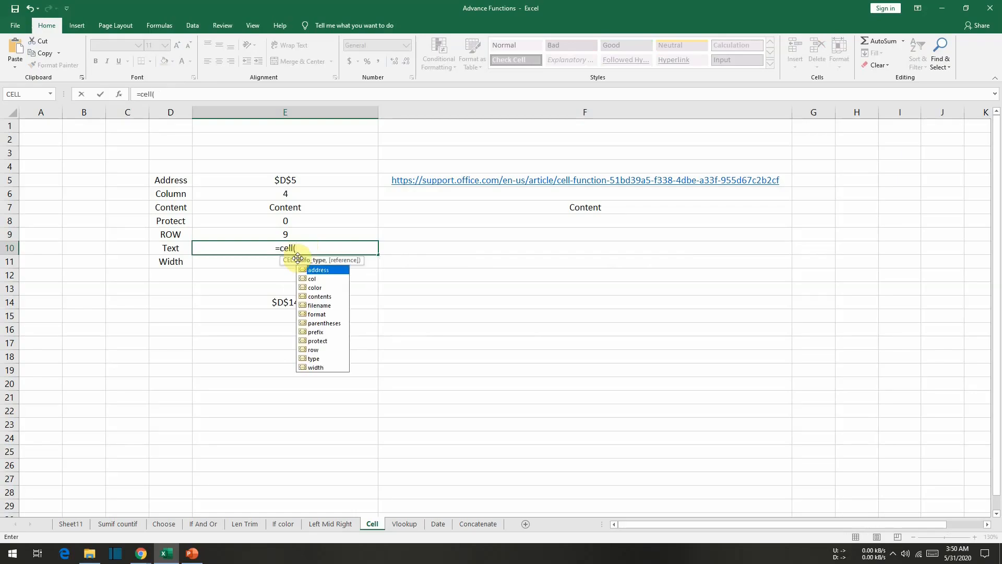
double_click(313, 358)
left_click(315, 358)
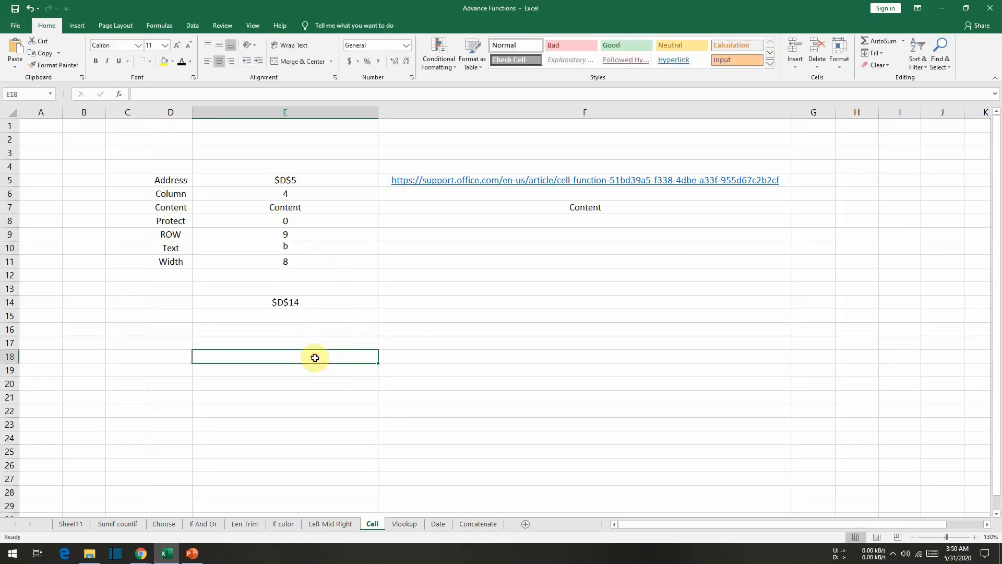
double_click(301, 248)
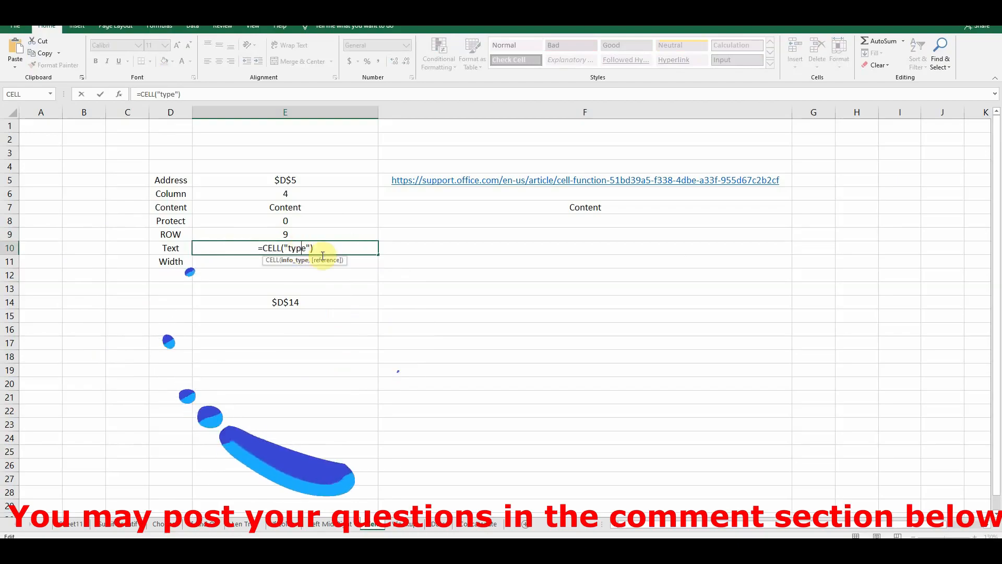
type(",")
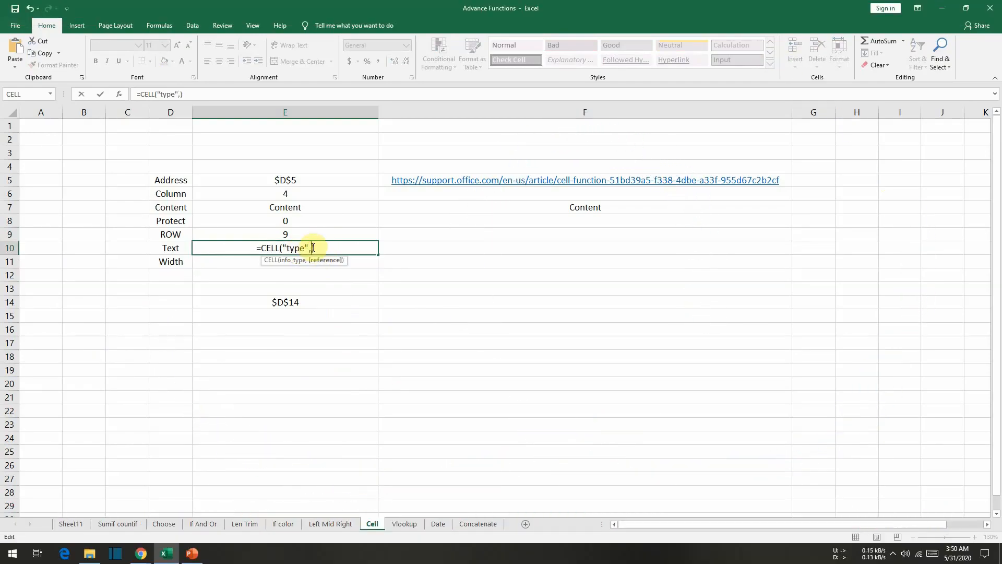
left_click(170, 248)
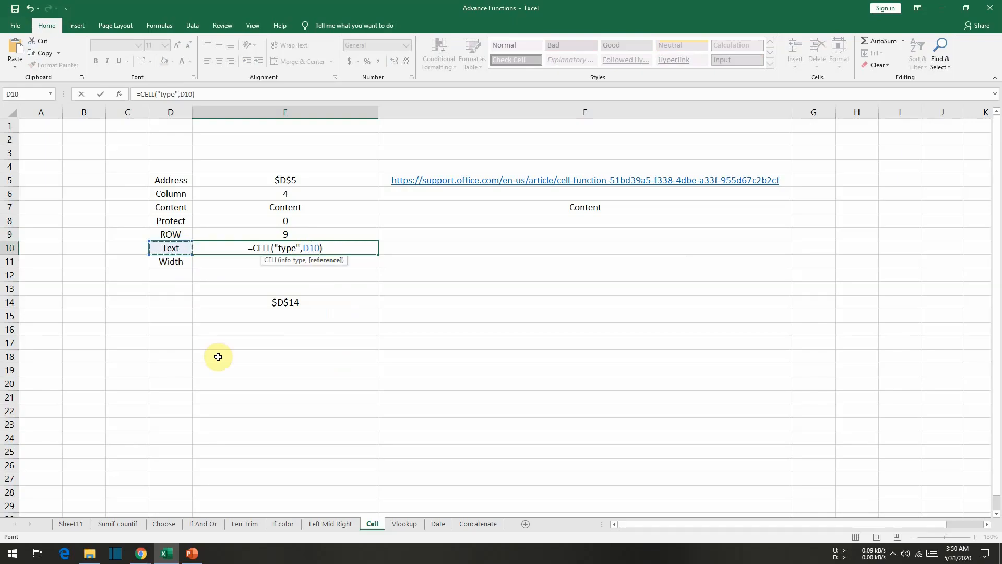
key("Return")
key("Up")
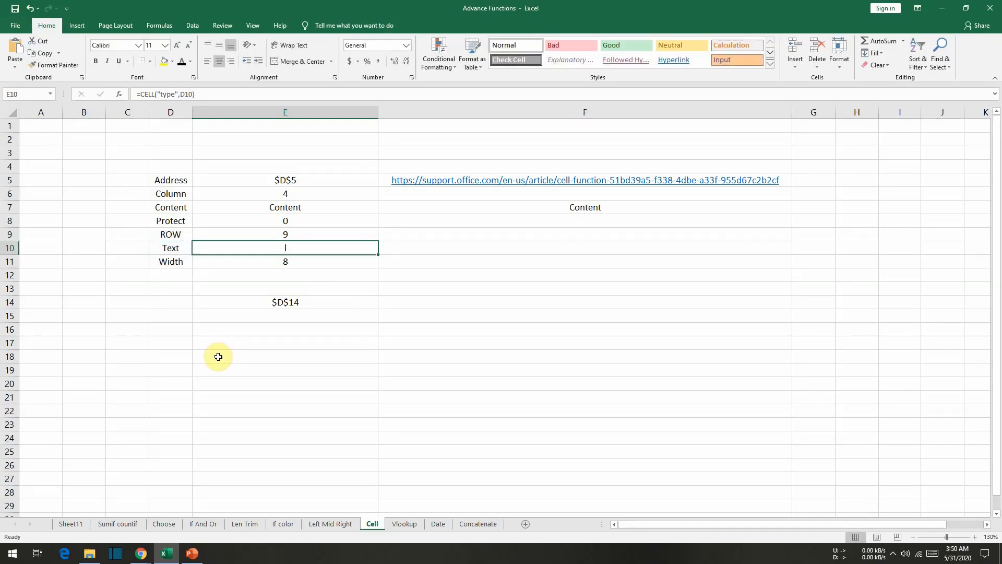
Replace the text in D10 with the number 23232 and check the type result in E10
key("Left")
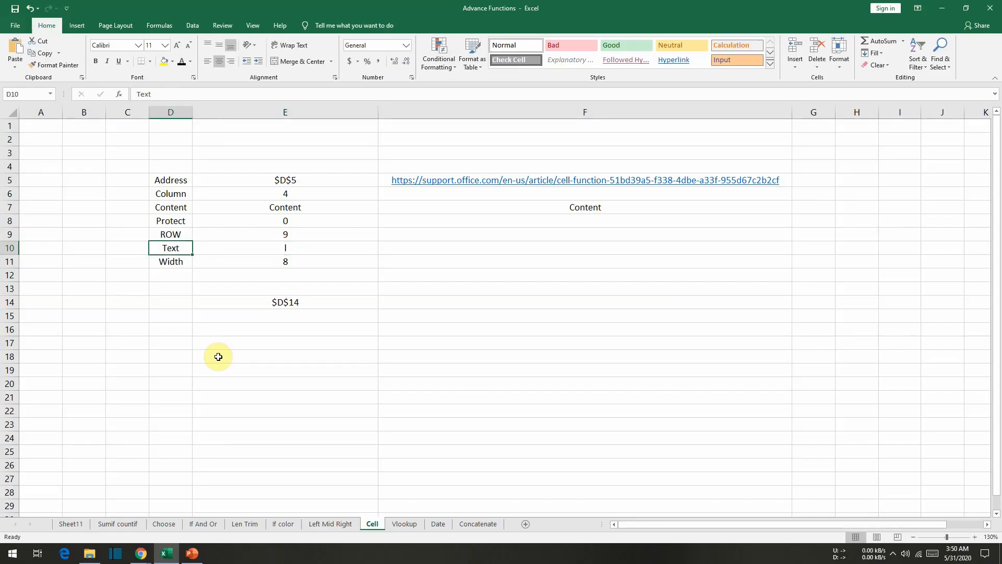
key("Right")
key("Left")
type("23232")
key("Return")
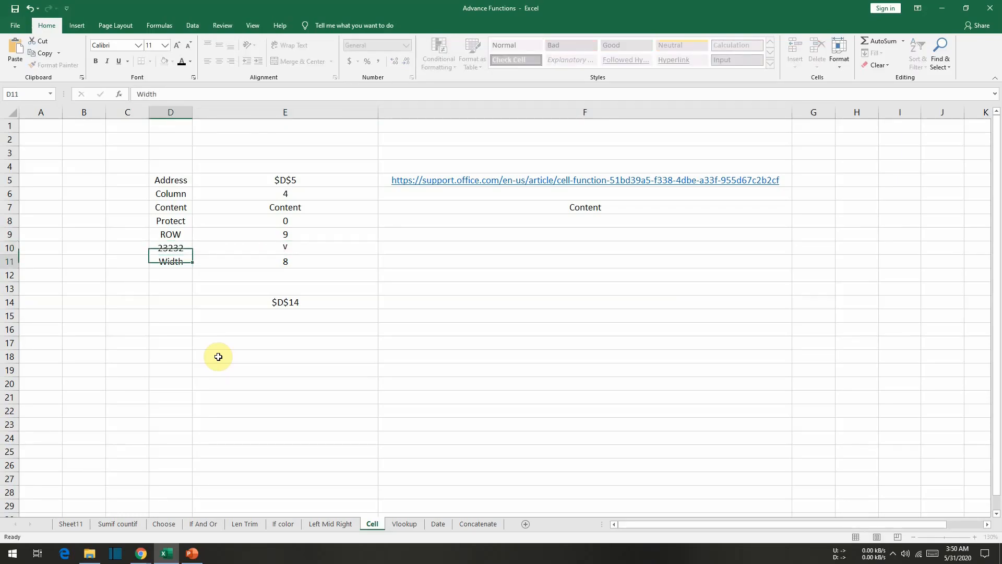
key("Up")
key("Right")
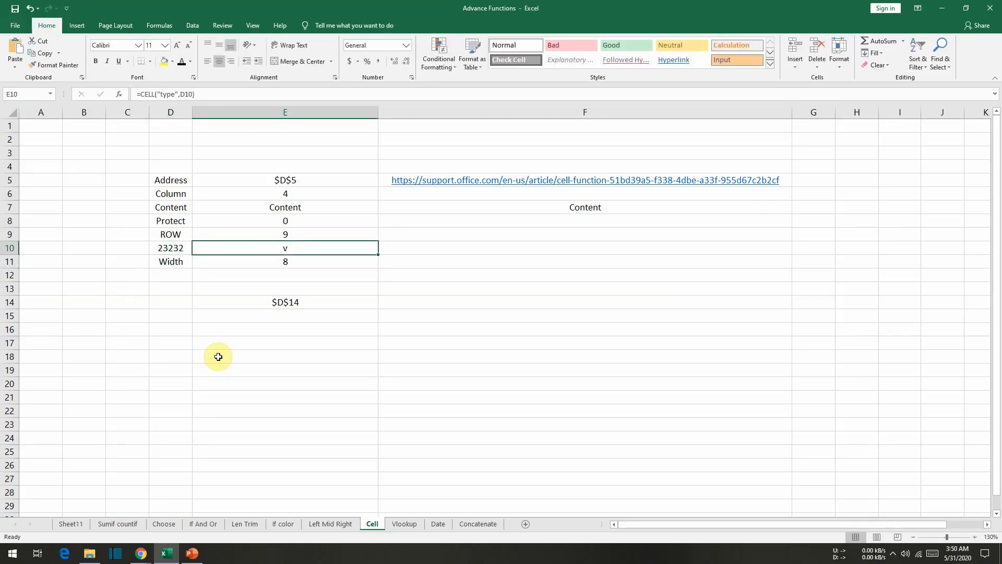
Delete the number from D10 and check the type result in E10 for a blank cell
key("Left")
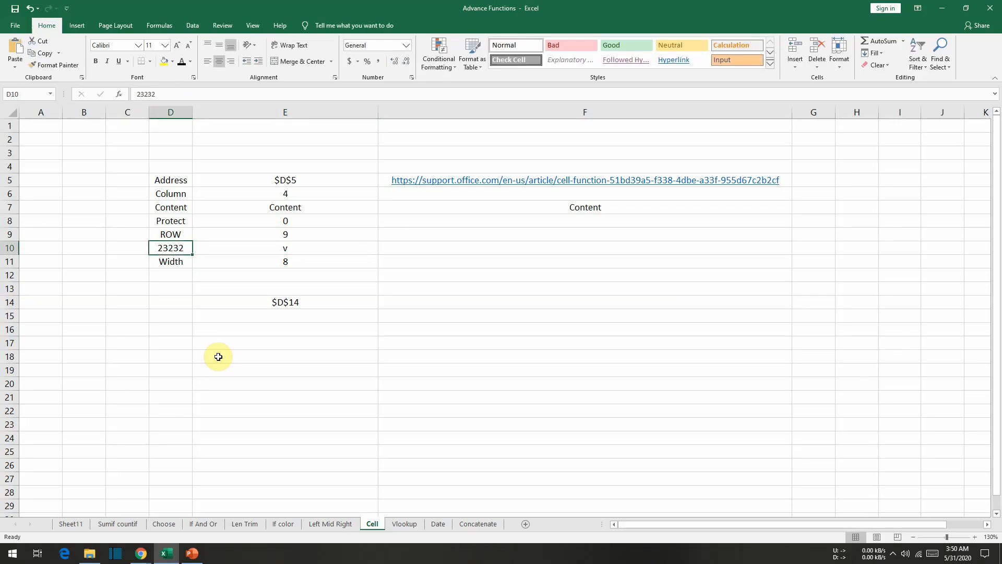
key("Delete")
key("Up")
key("Right")
key("Down")
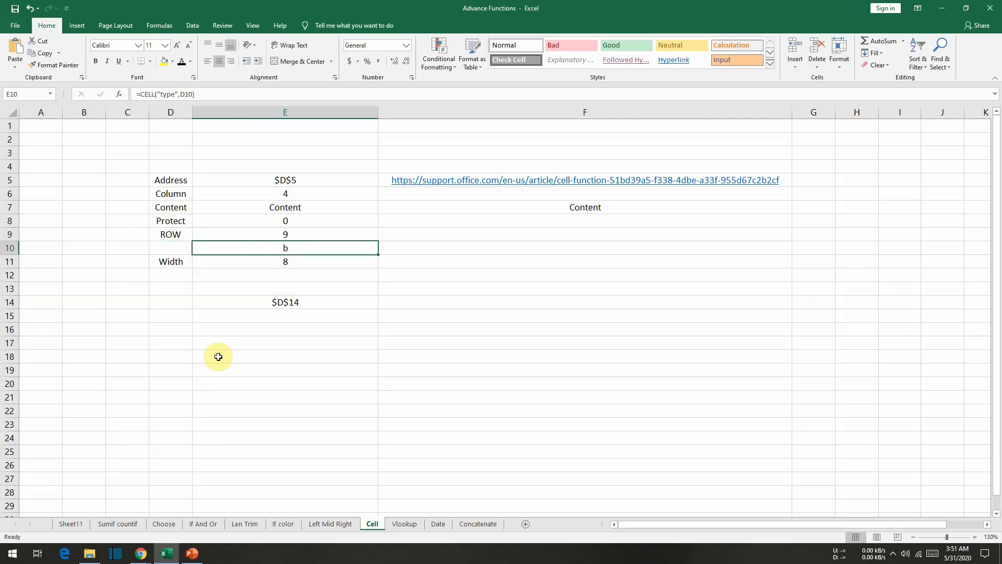
Enter the sample text rytytytyt in D10 and check the type result in E10
key("Left")
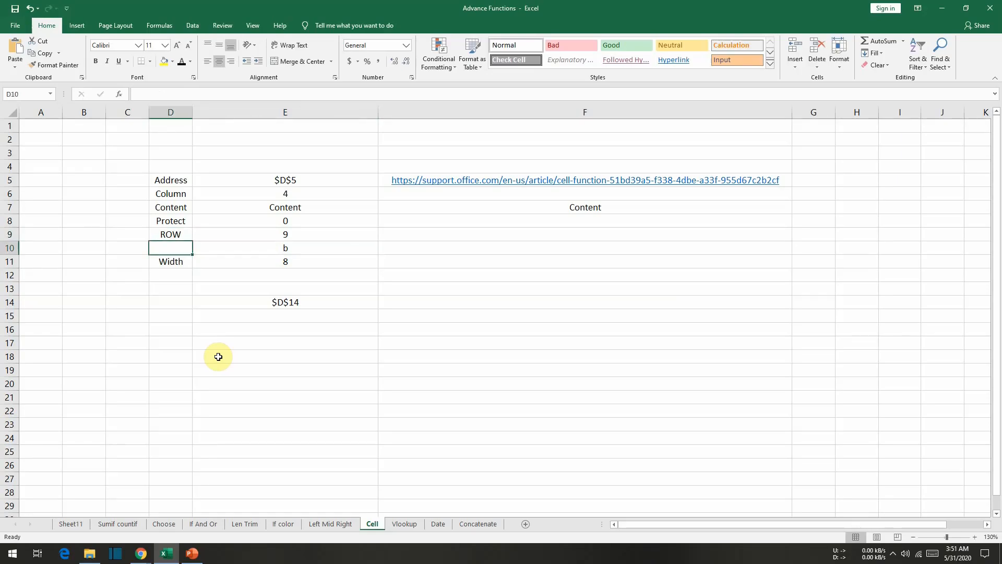
type("rytytytyt")
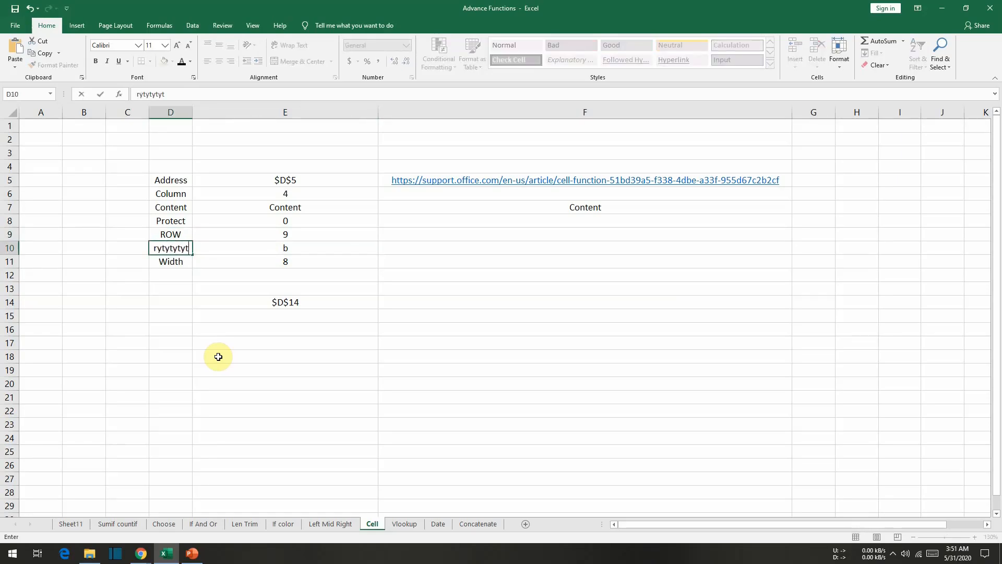
key("ctrl+Return")
key("Up")
key("Right")
key("Down")
Replace the sample text in D10 with the number 6767 and select the cell again
key("Left")
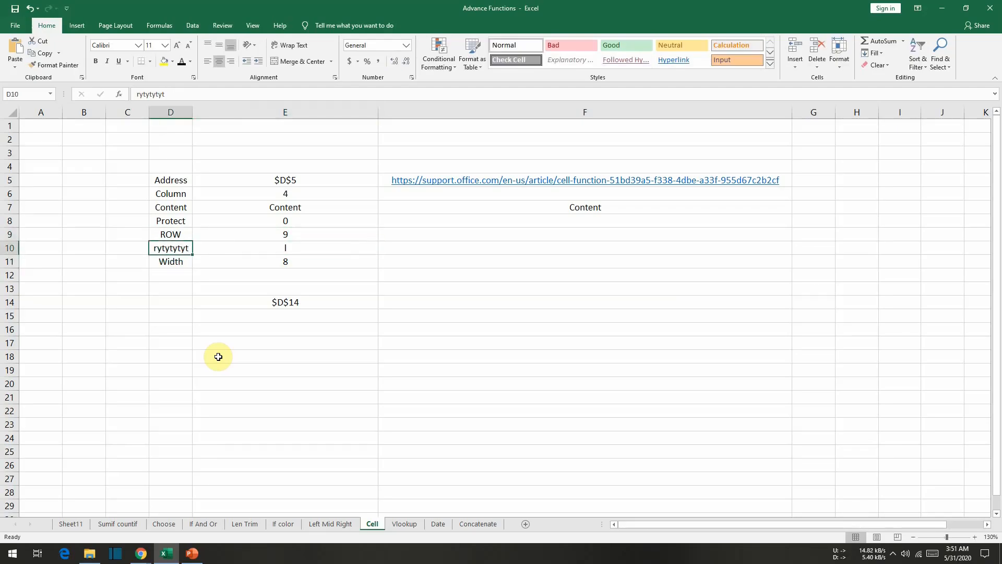
type("6767")
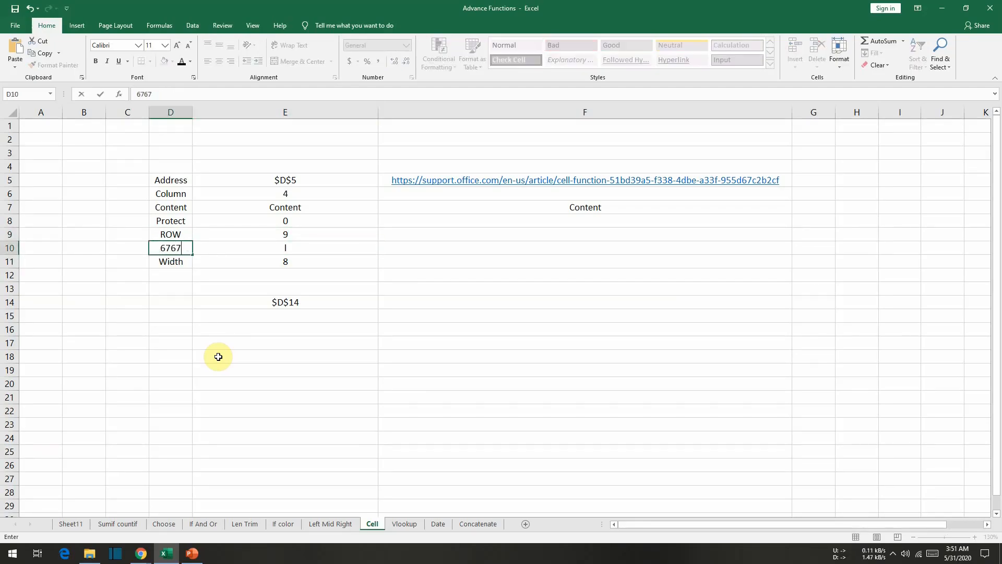
key("Return")
key("Up")
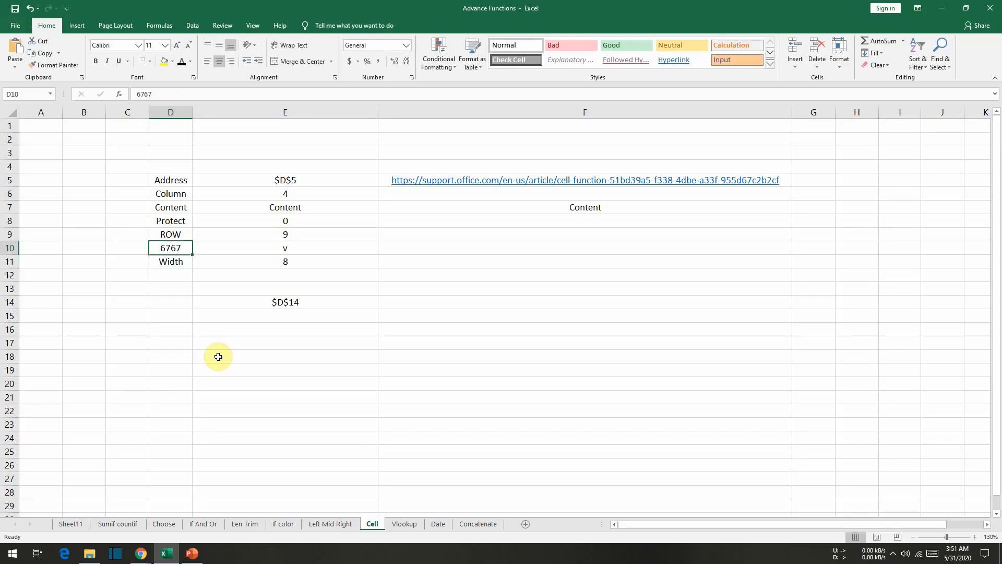
Empty cell D10 to test the type formula on a blank cell again
type("0")
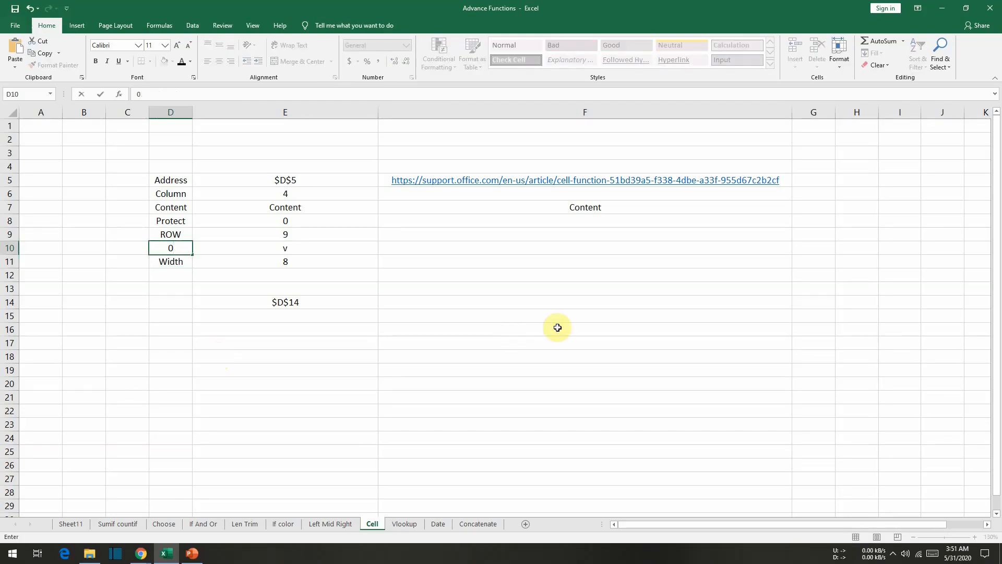
key("BackSpace")
key("Return")
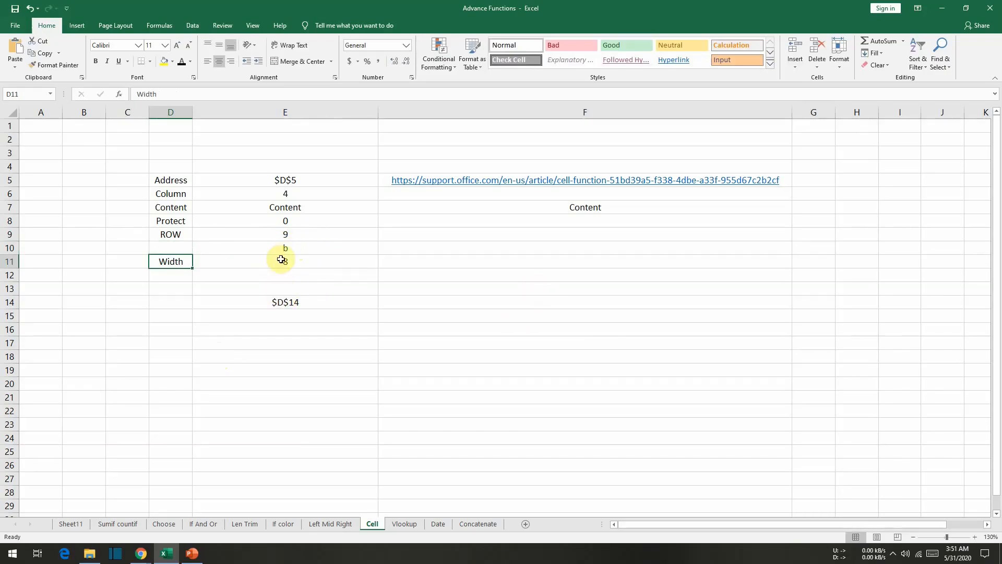
Clear the existing formula in E11 and enter =CELL("width") in its place
left_click(297, 263)
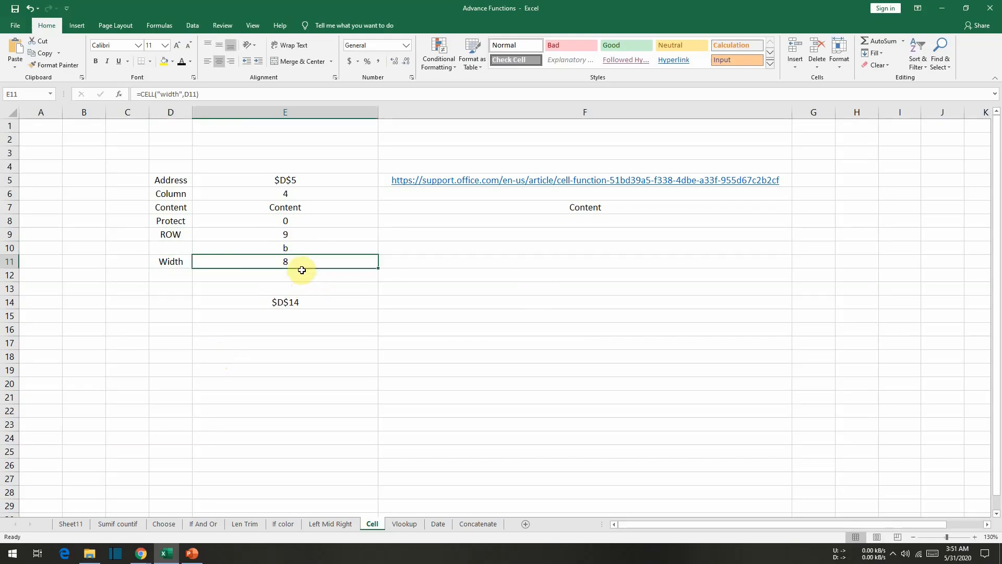
key("Delete")
type("=c")
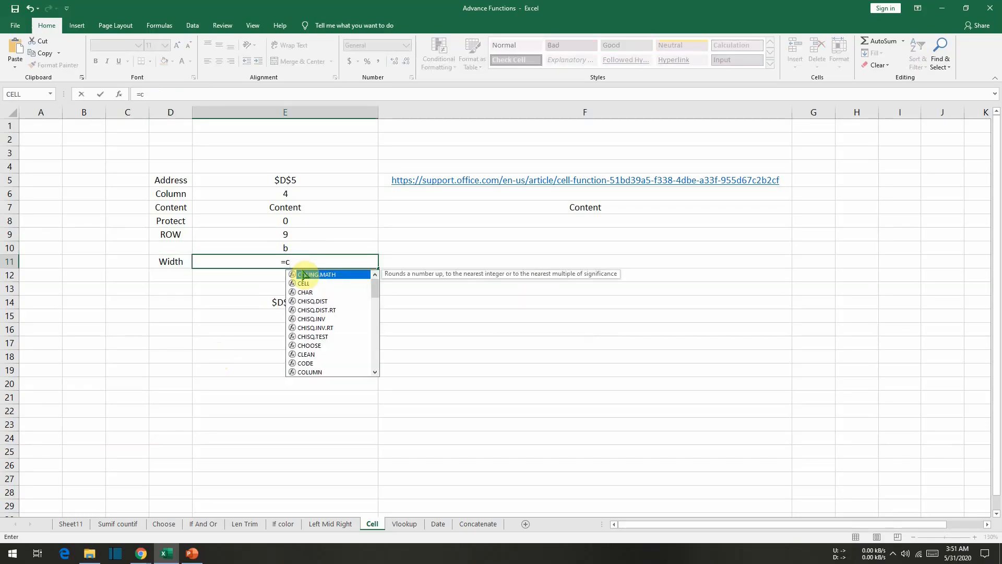
type("ell")
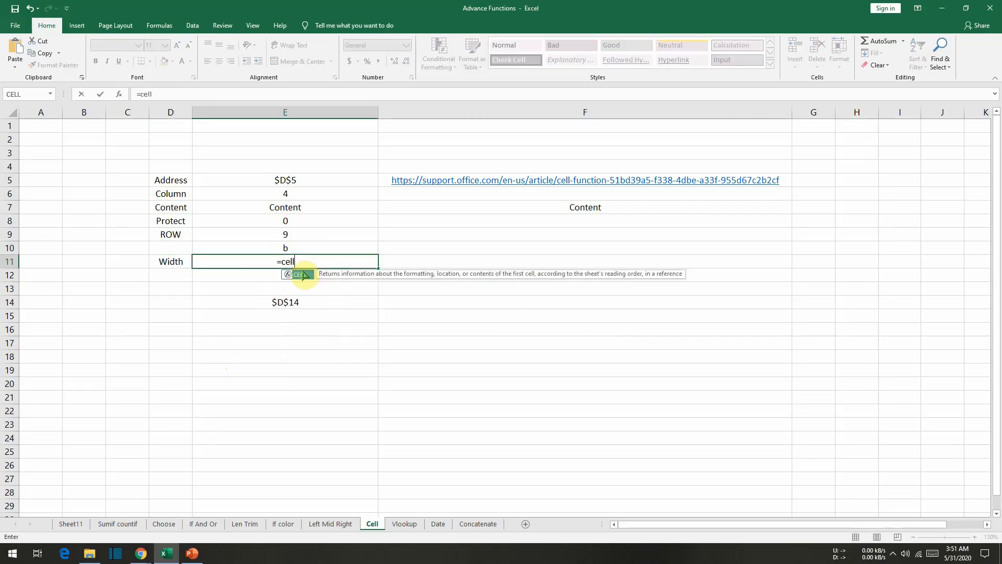
type("(")
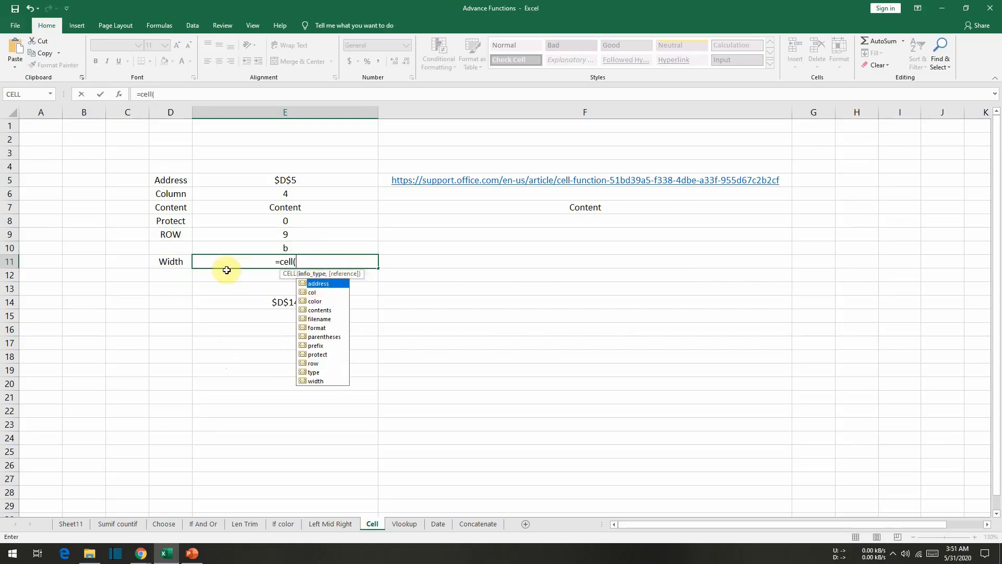
double_click(316, 382)
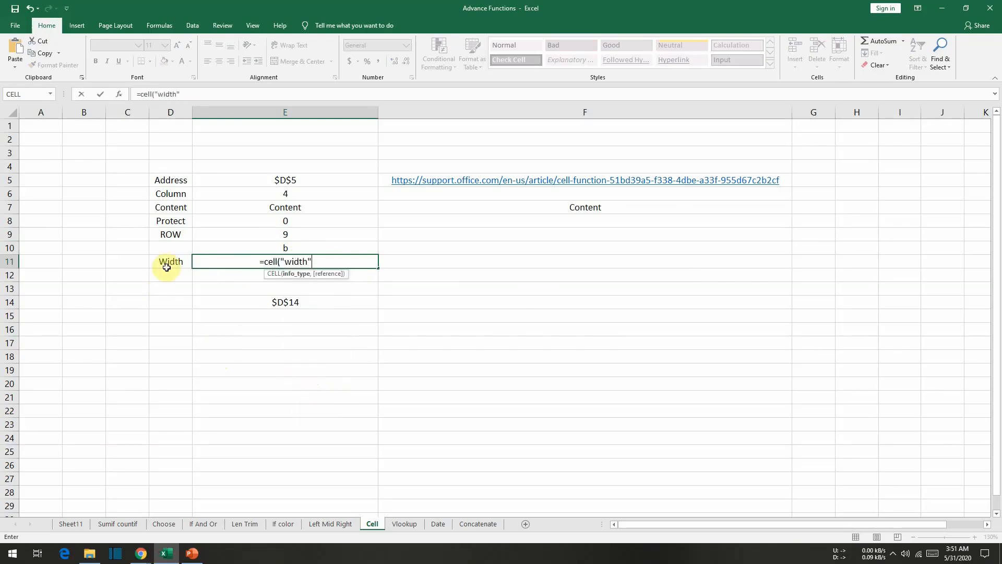
left_click(170, 261)
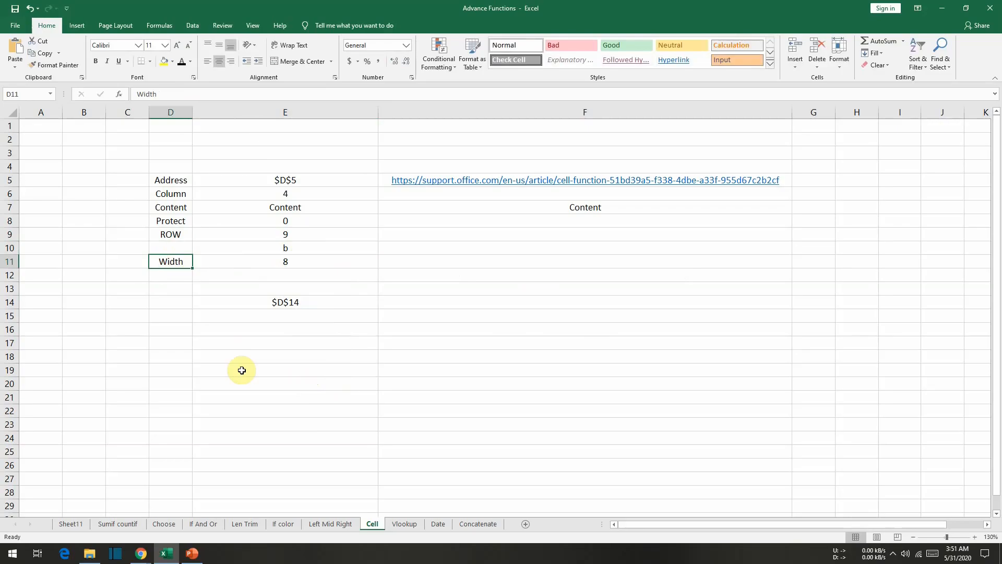
Add D11 as the reference in the E11 formula, making it =CELL("width",D11), and reselect the cell
double_click(308, 261)
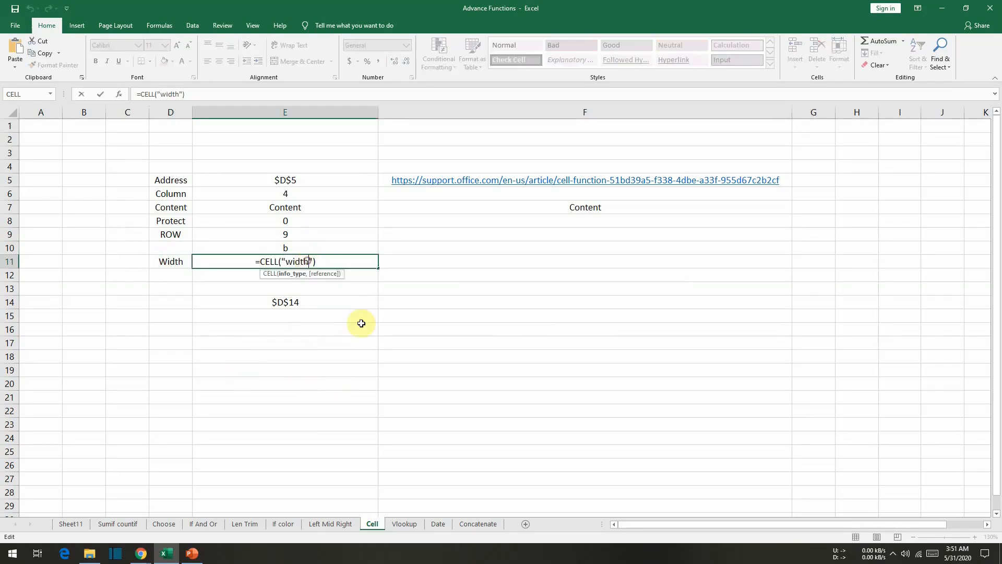
left_click(316, 261)
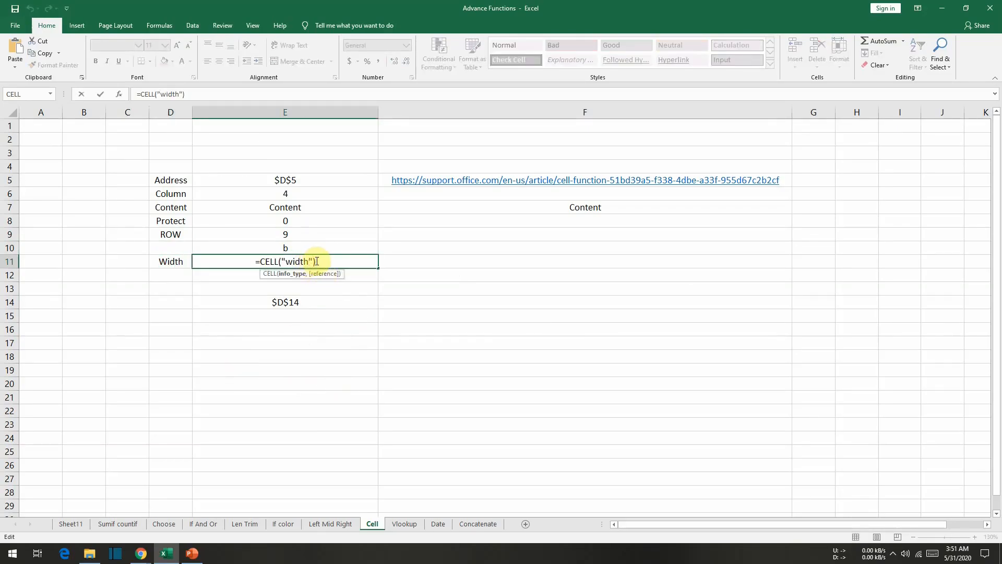
type(",")
left_click(170, 261)
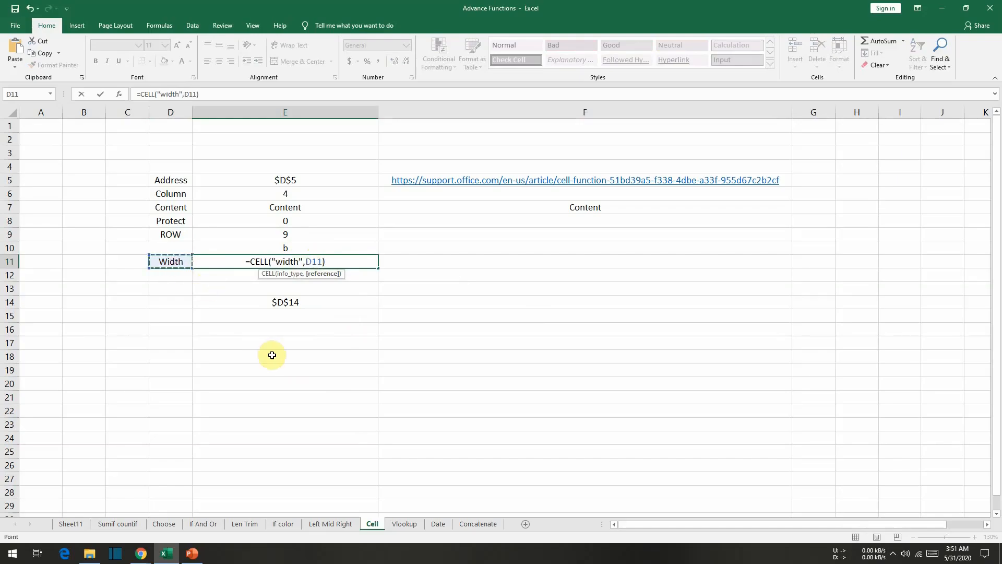
key("Return")
key("Up")
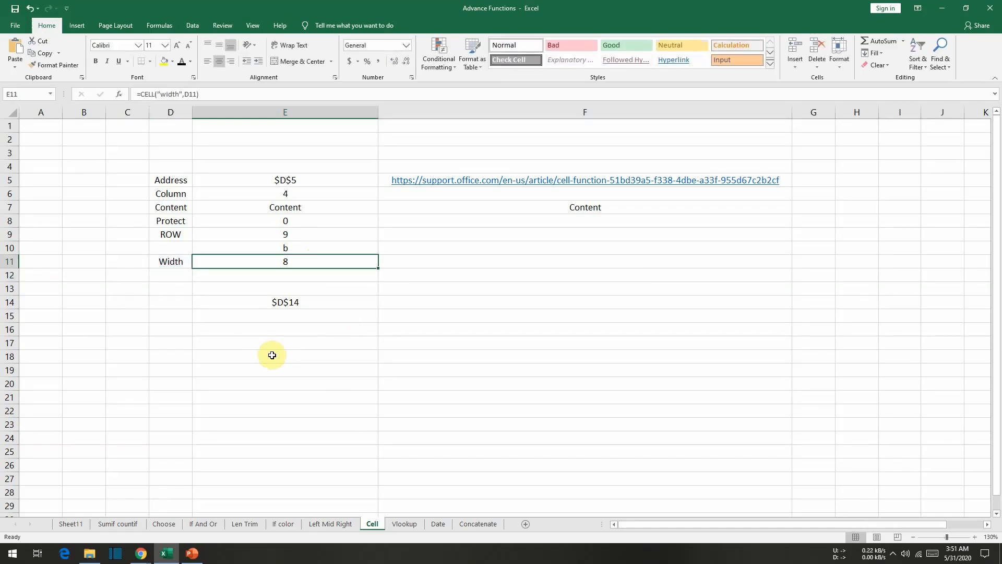
Widen column D to about 18 and re-enter the width formula in E11 to recalculate it
left_click_drag(192, 112, 238, 116)
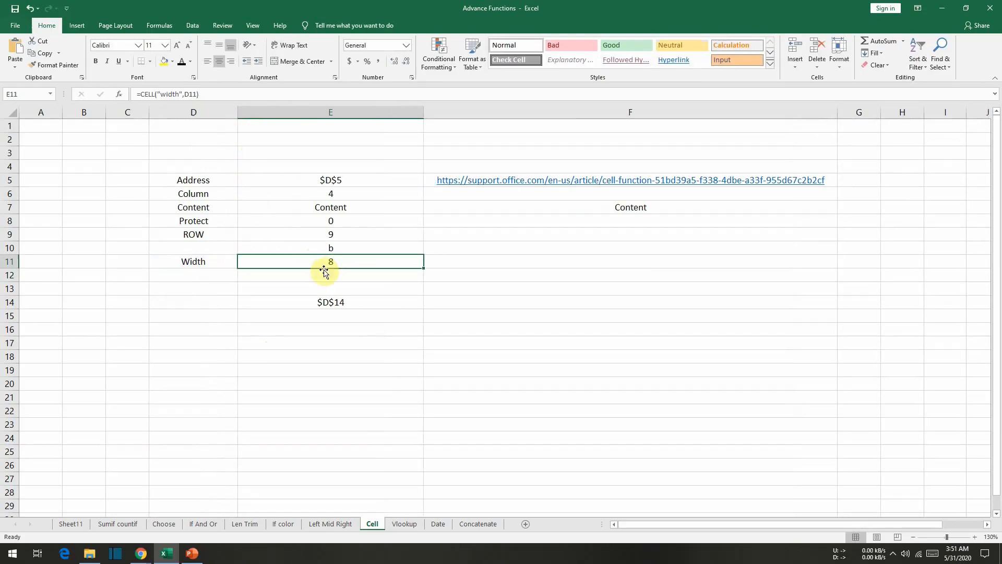
double_click(338, 262)
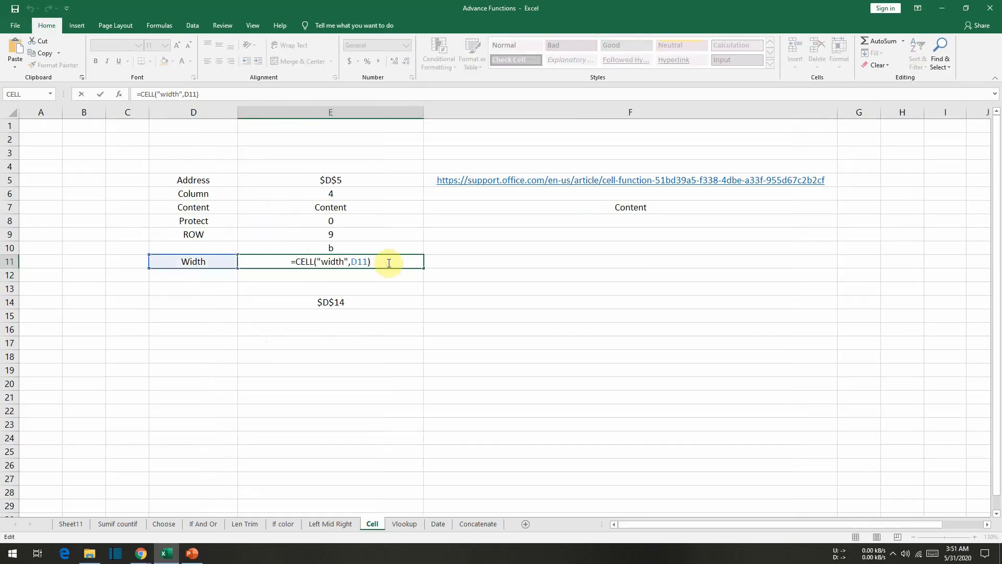
key("Return")
left_click(388, 262)
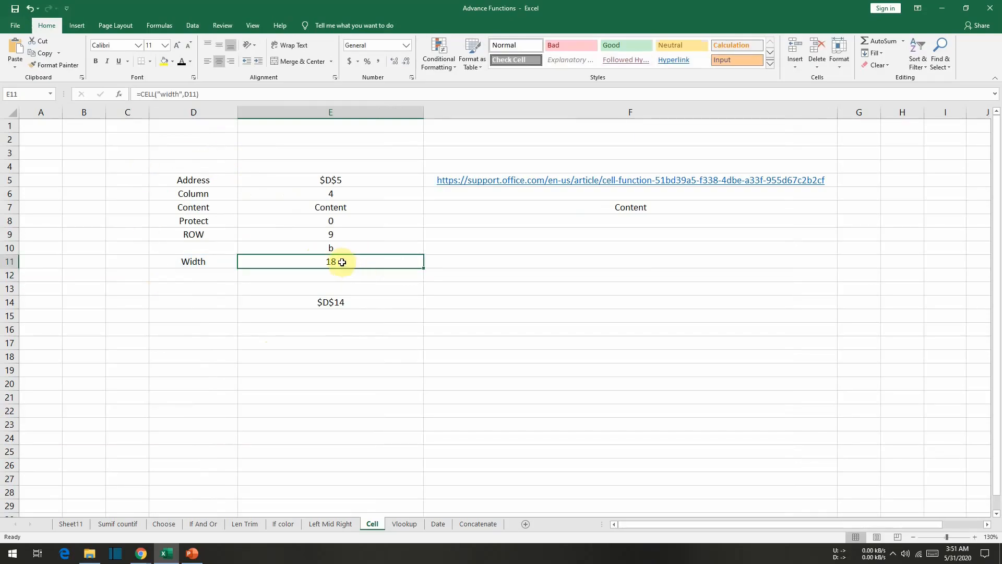
Check the column width setting of column D without changing it, and select E11 to compare
left_click(204, 112)
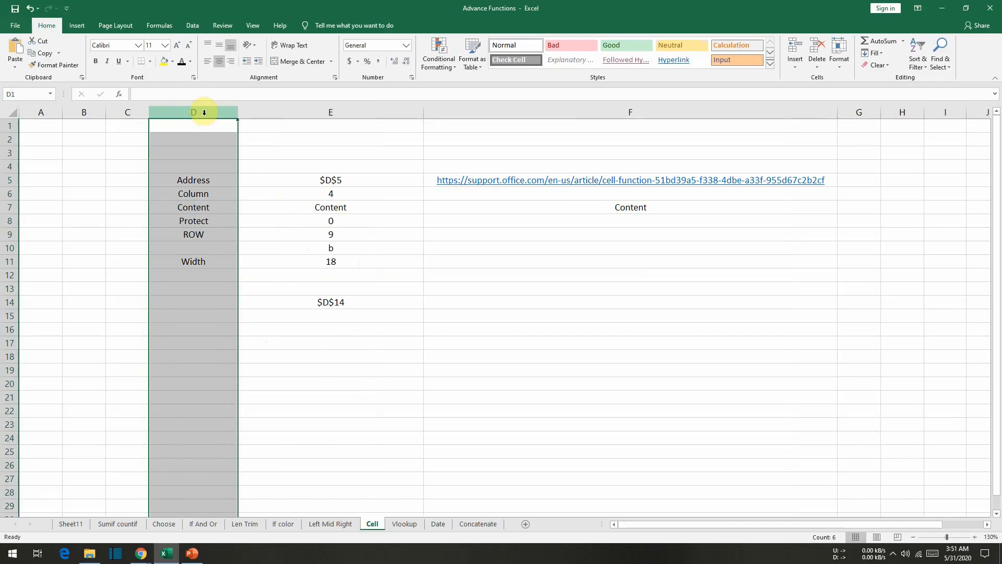
right_click(204, 112)
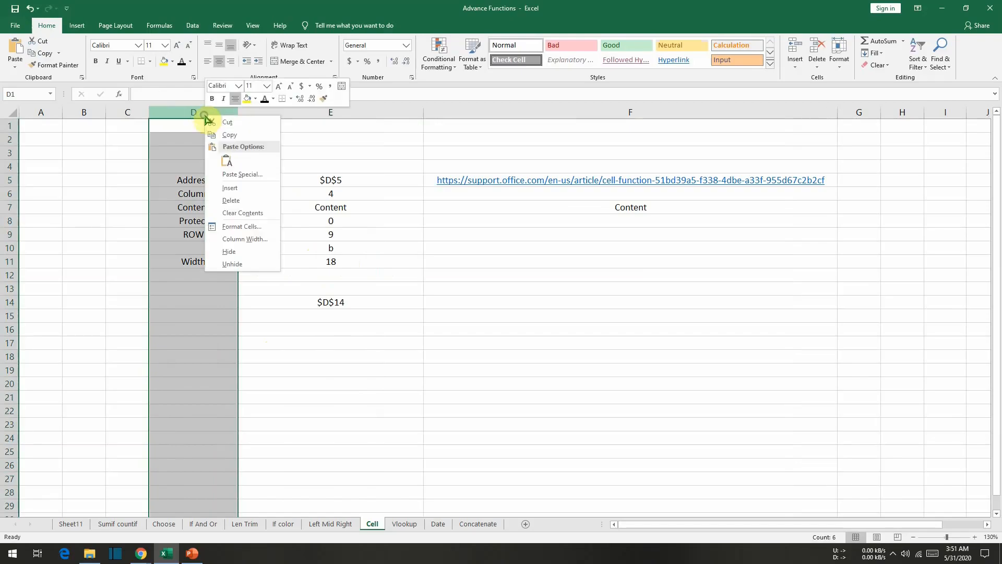
left_click(239, 238)
left_click(259, 230)
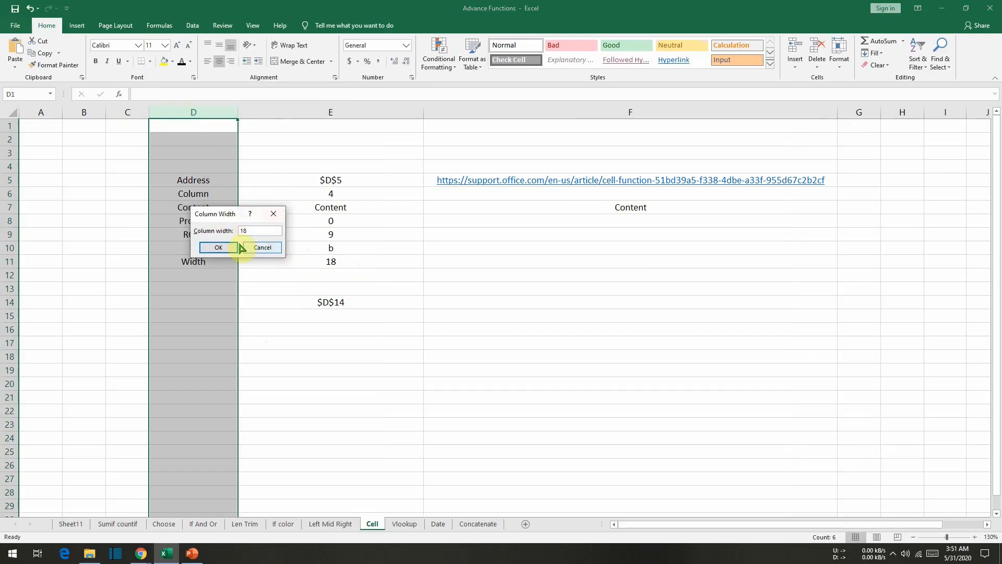
left_click(261, 249)
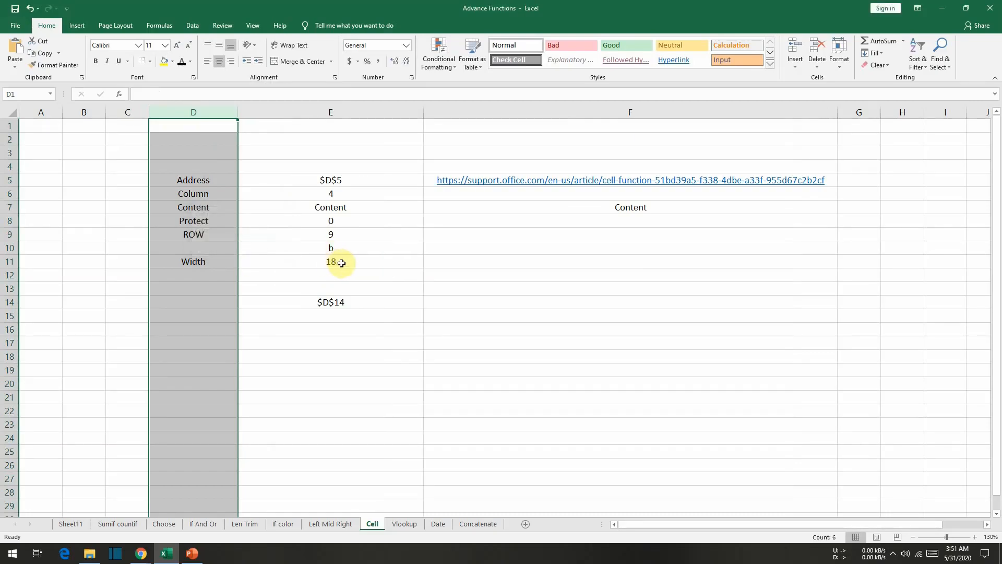
left_click(342, 263)
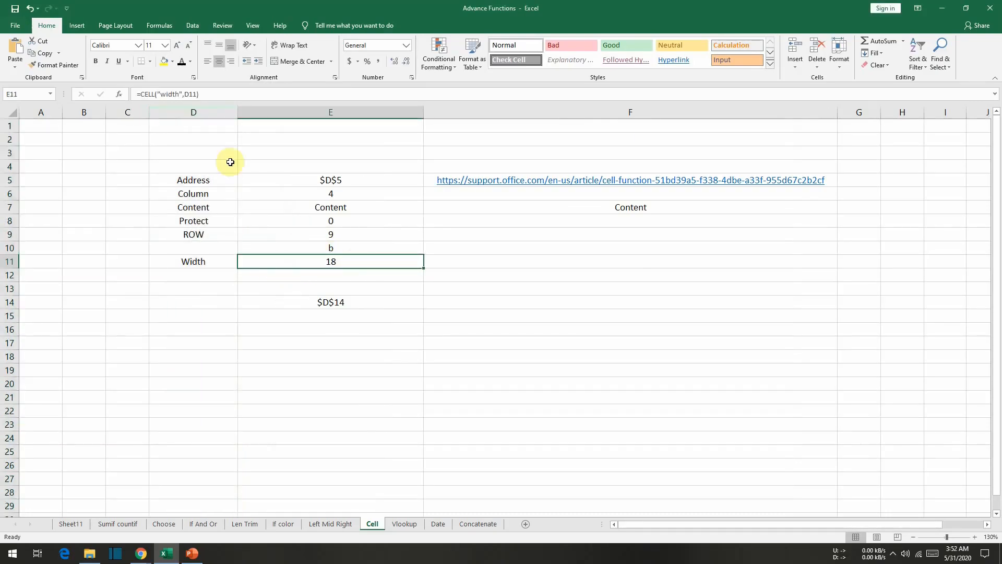
Narrow column D to about 9 and re-enter the width formula in E11 to recalculate it
left_click_drag(237, 111, 197, 111)
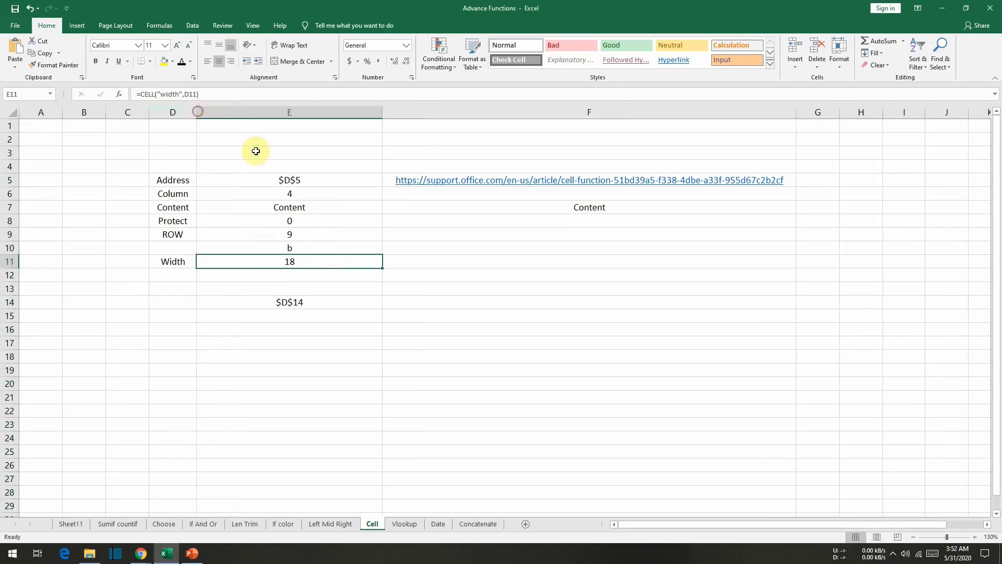
double_click(295, 262)
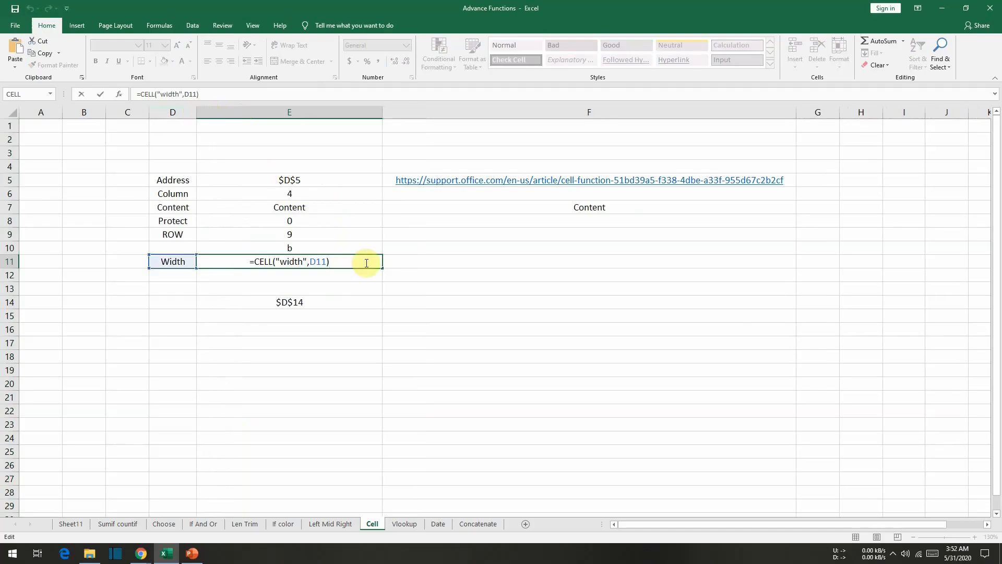
key("Return")
left_click(307, 261)
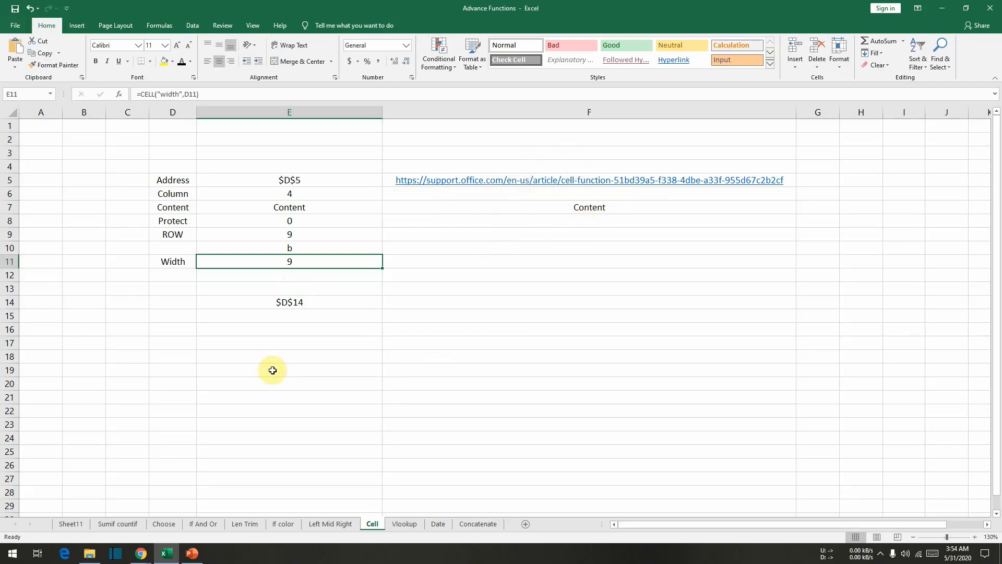
Go to the Vlookup sheet and examine the Name, Email ID, Favorite Color and Score columns of the source table
left_click(402, 524)
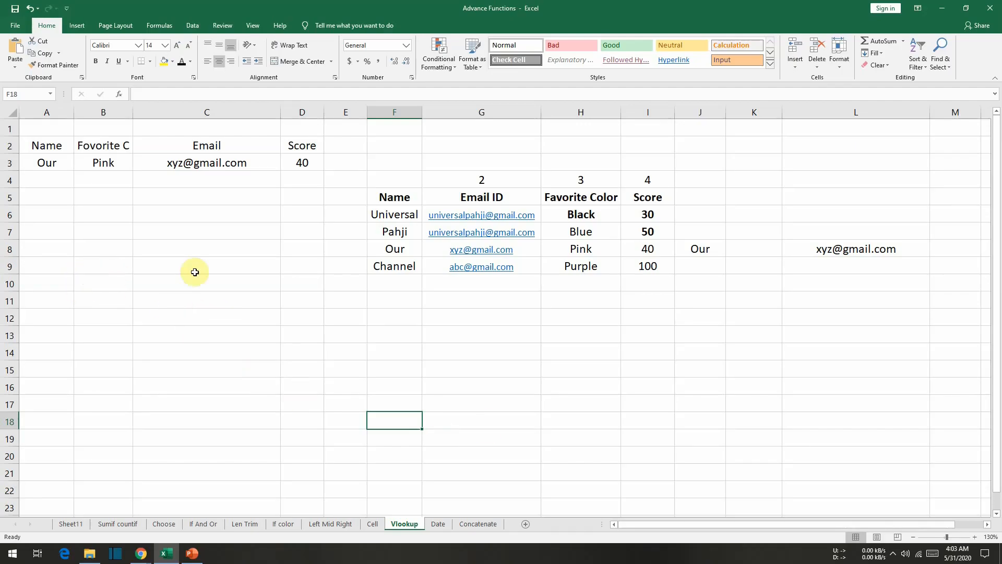
left_click(409, 197)
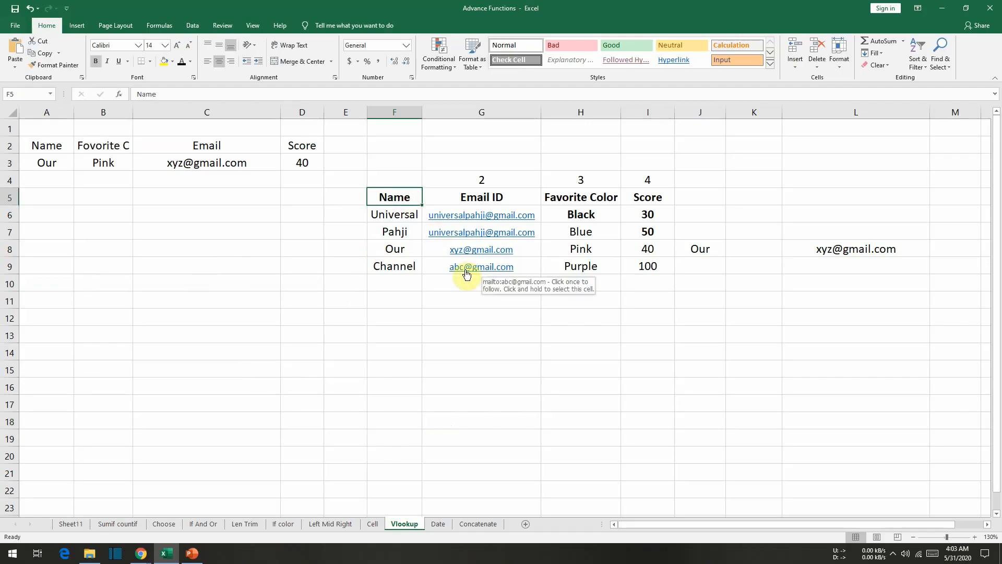
key("ctrl+shift+Down")
key("Right")
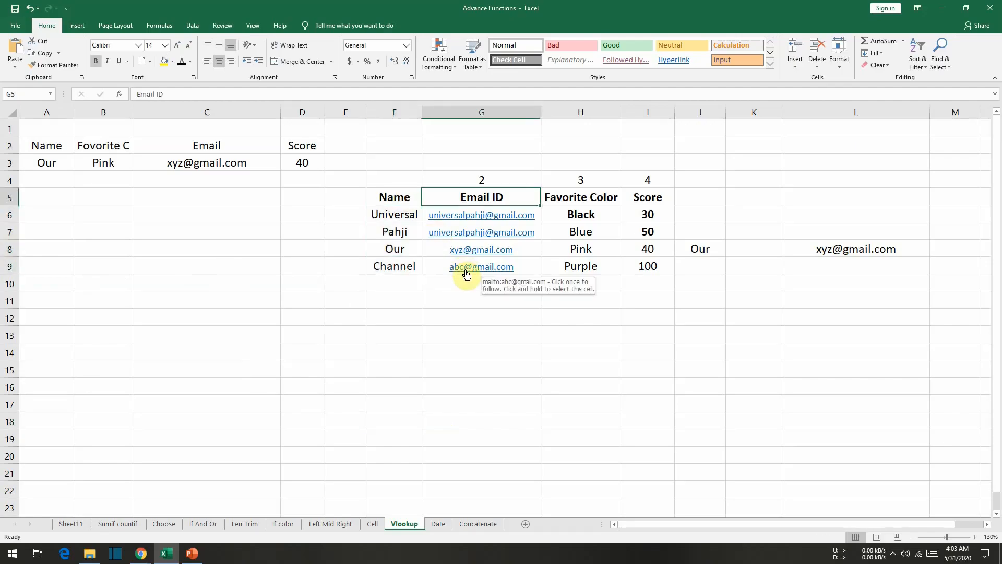
key("ctrl+shift+Down")
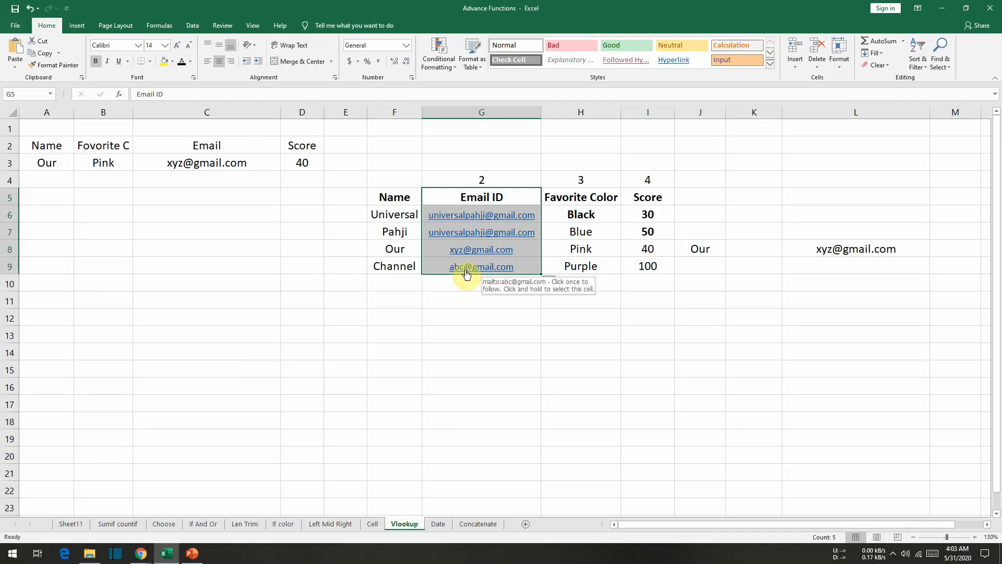
key("Right")
key("ctrl+shift+Down")
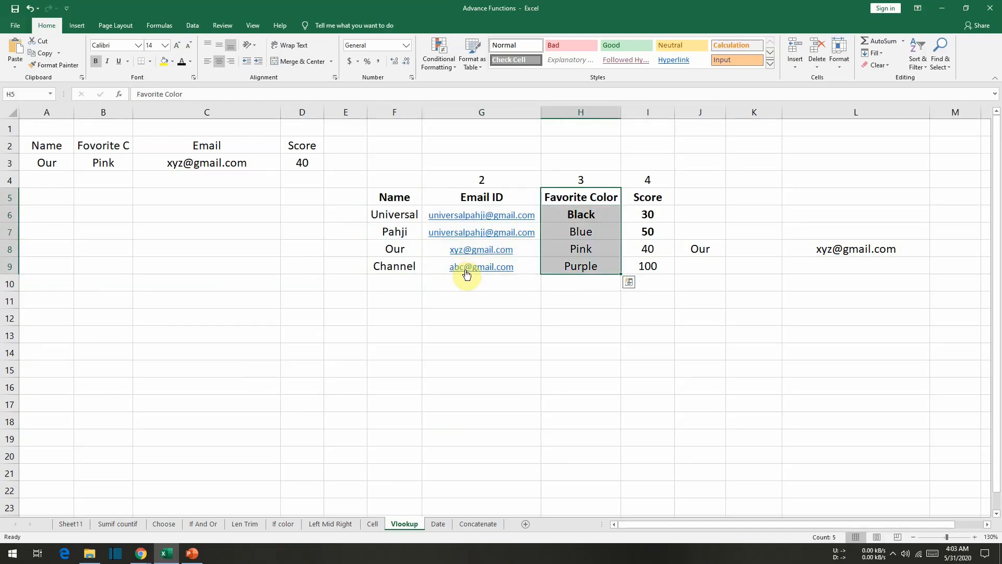
key("shift+Right")
key("Right")
key("ctrl+shift+Down")
key("Left")
key("Left")
key("Left")
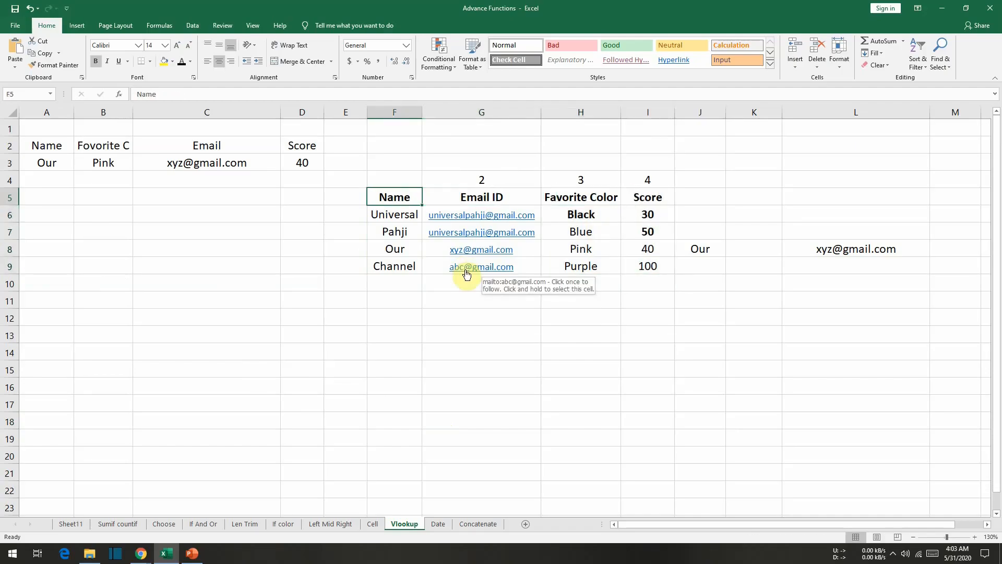
Go through the entries in the source table's Name column and the fields of the Universal row
key("Down")
key("Down")
key("Down")
key("Up")
key("Up")
key("Down")
key("Down")
key("Down")
key("Up")
key("Up")
key("Up")
key("Right")
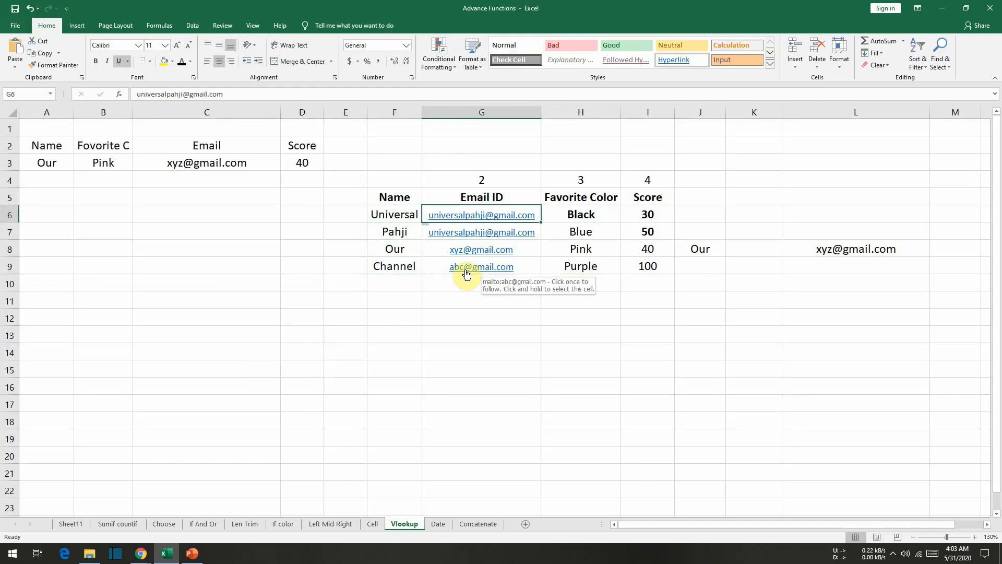
key("Right")
key("Right")
key("Left")
key("Left")
key("Left")
key("Left")
key("Right")
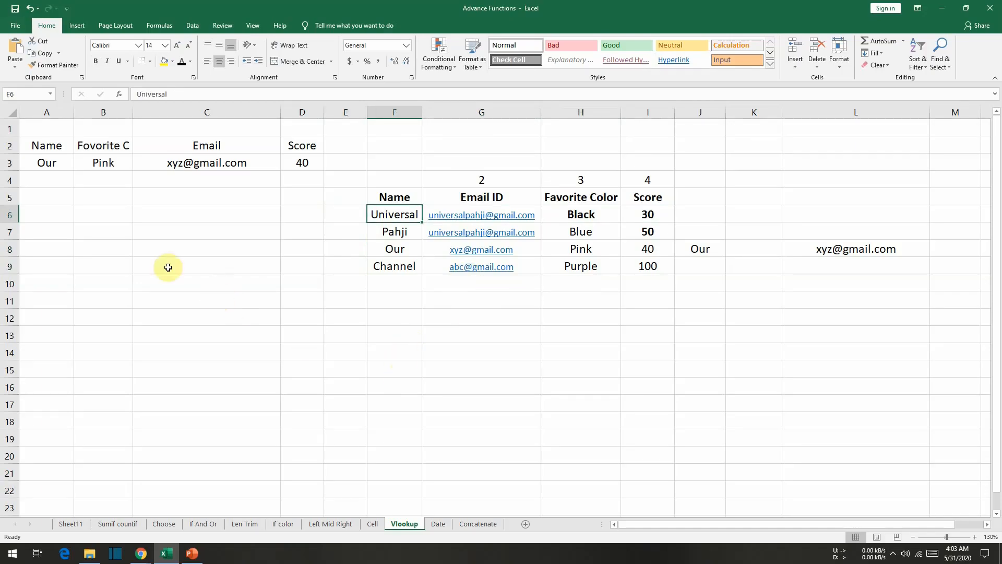
Review the Name, Fovorite C, Email and Score headers of the lookup table in A2:D2
left_click(61, 144)
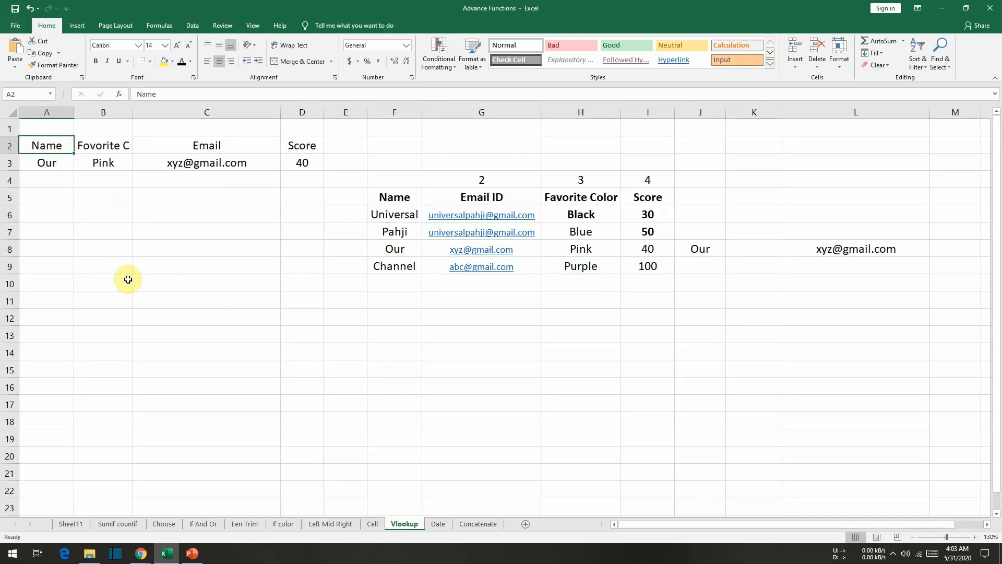
key("Right")
key("Right")
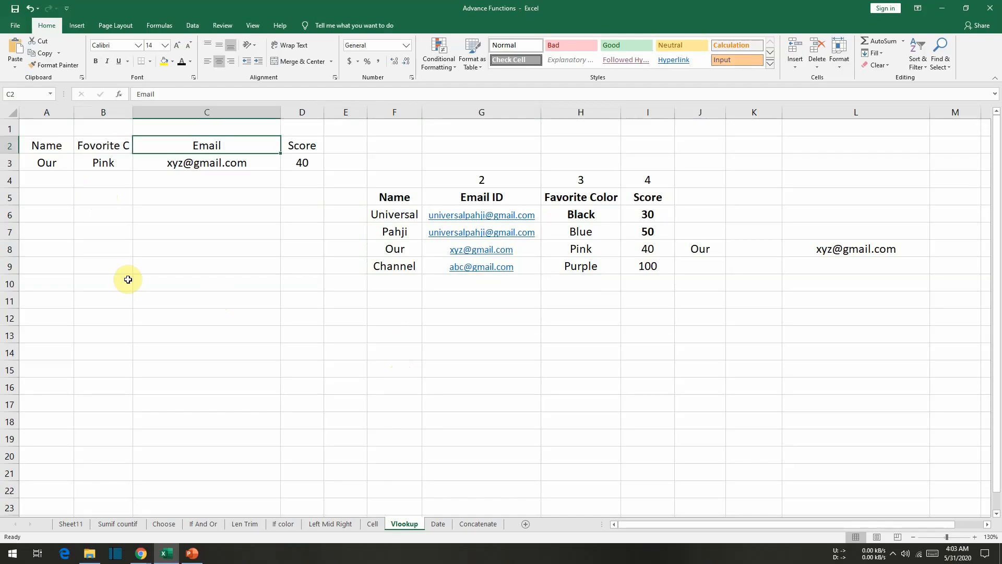
key("Right")
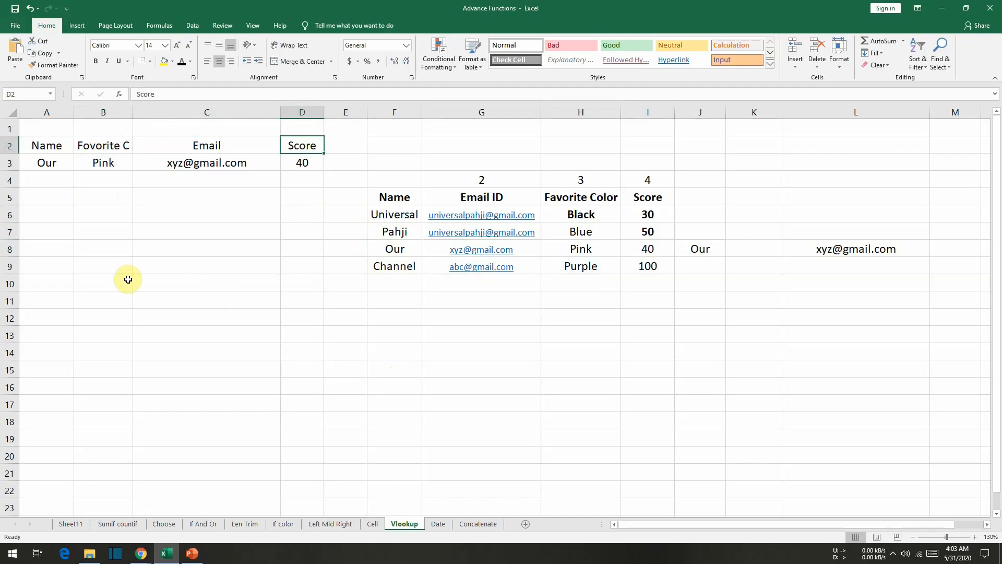
Begin a VLOOKUP formula in B5 with the name in A3 as the lookup value
left_click(103, 190)
type("=")
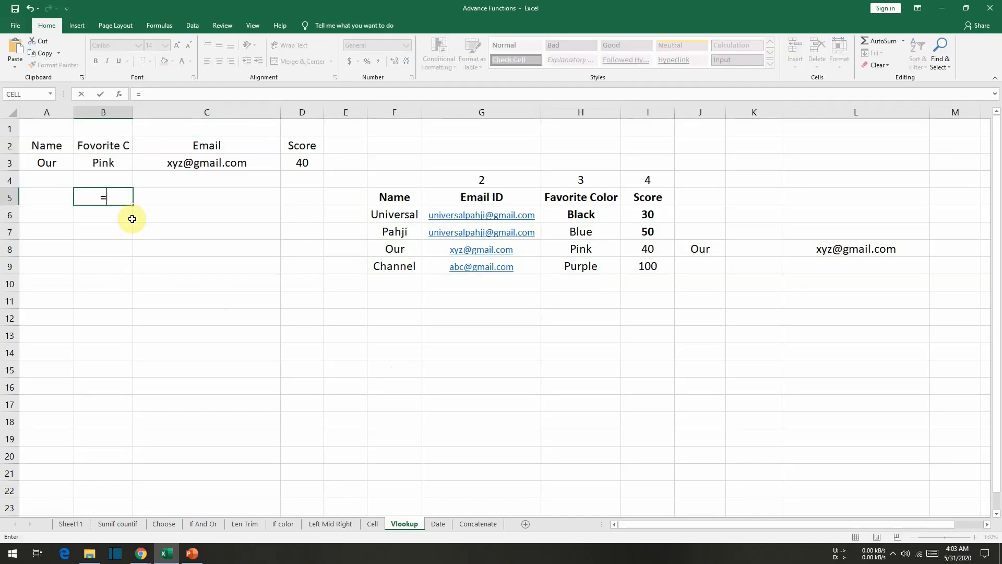
type("VLOO")
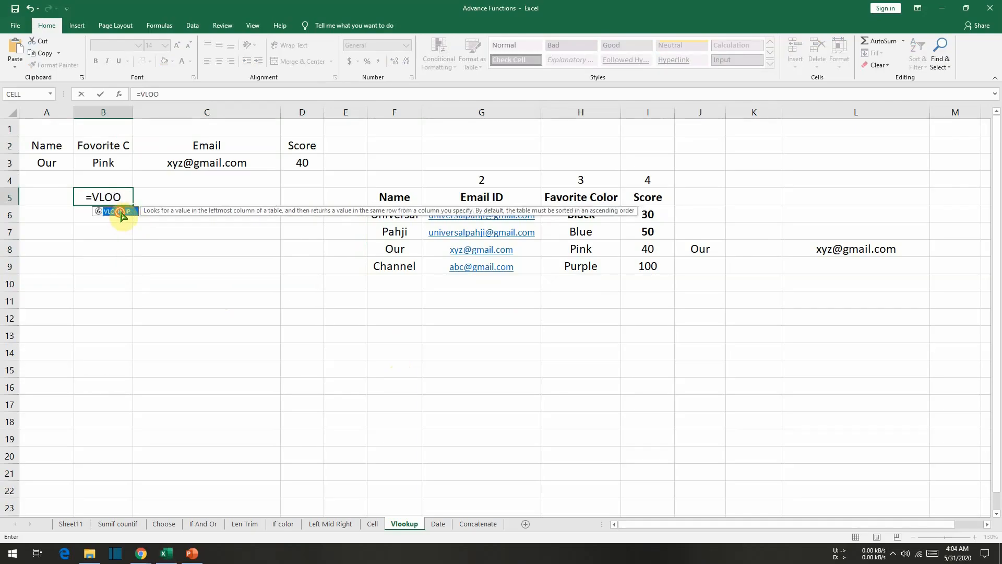
double_click(117, 212)
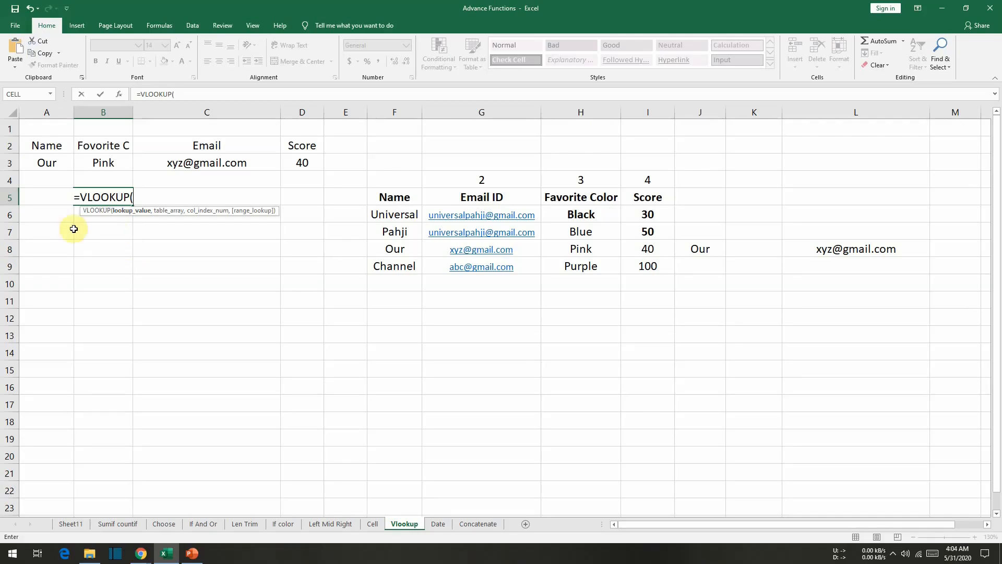
left_click(36, 163)
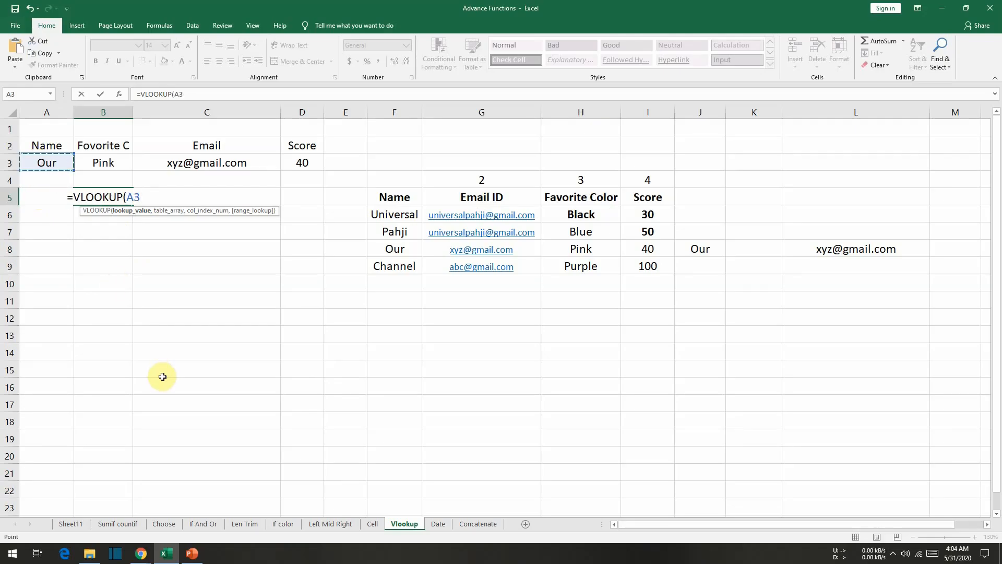
type(",")
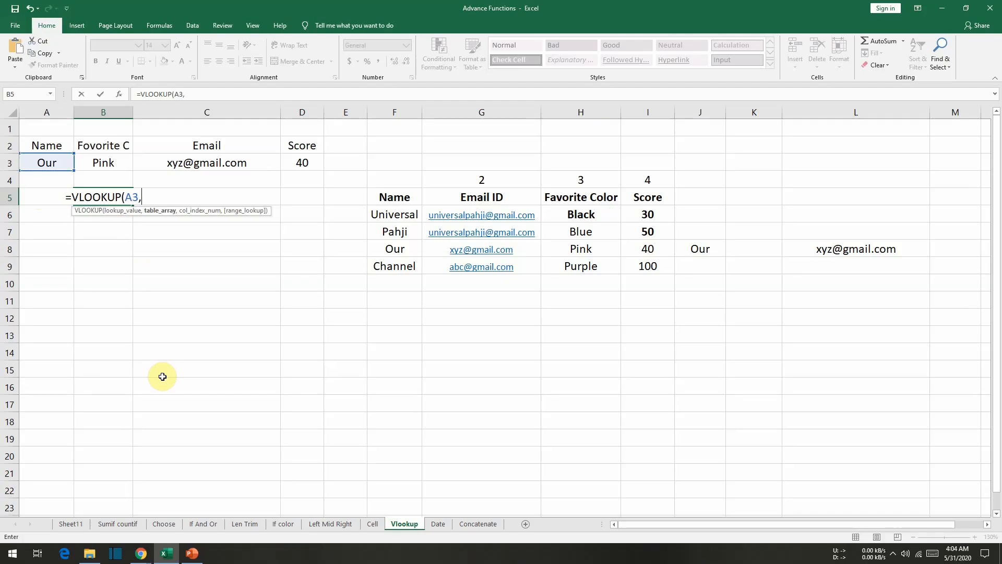
Set the B5 formula's table array to entire columns F:I, spanning Name through Score
left_click(394, 110)
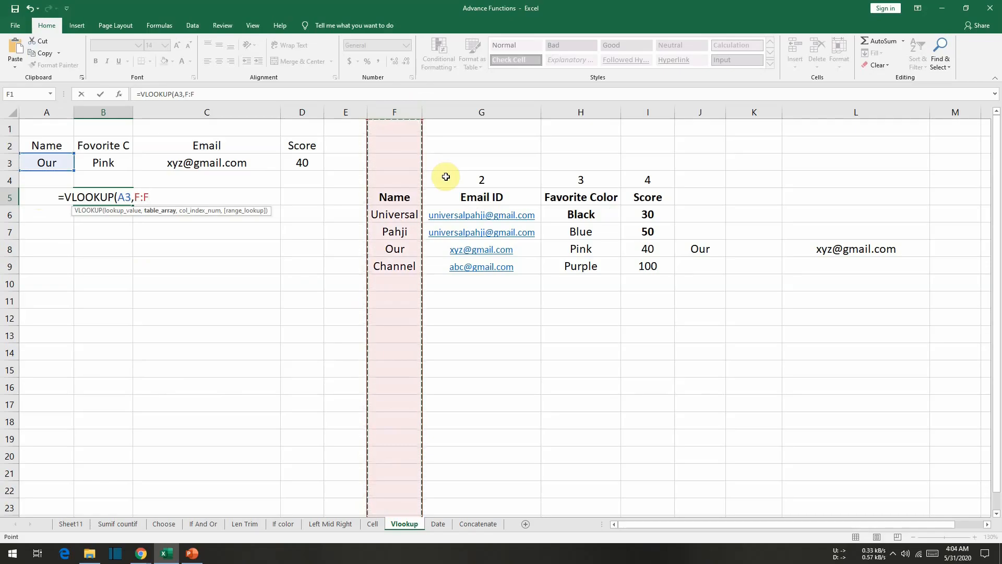
left_click_drag(394, 111, 675, 112)
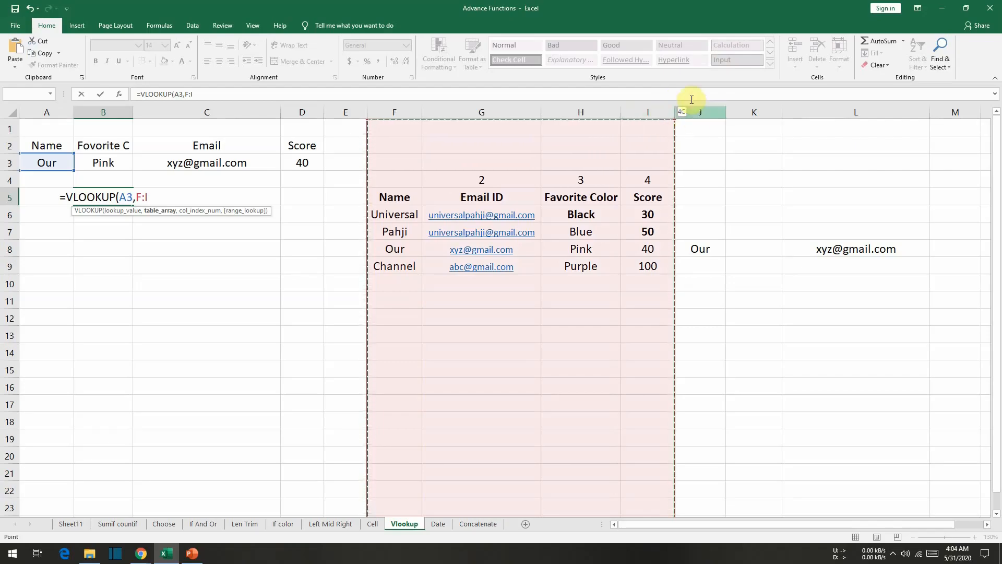
key("shift+Left")
key("shift+Left")
key("shift+Left")
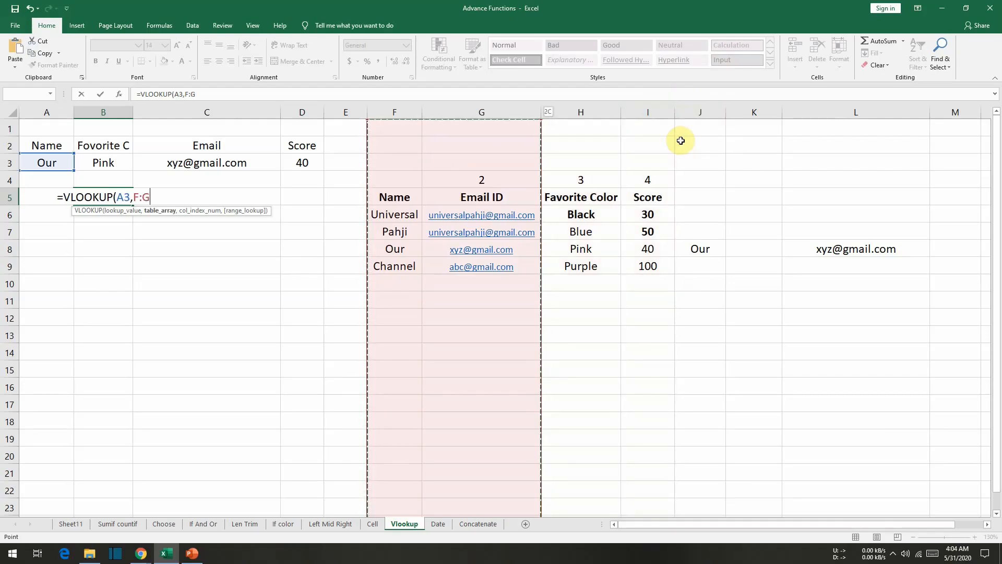
left_click(410, 107)
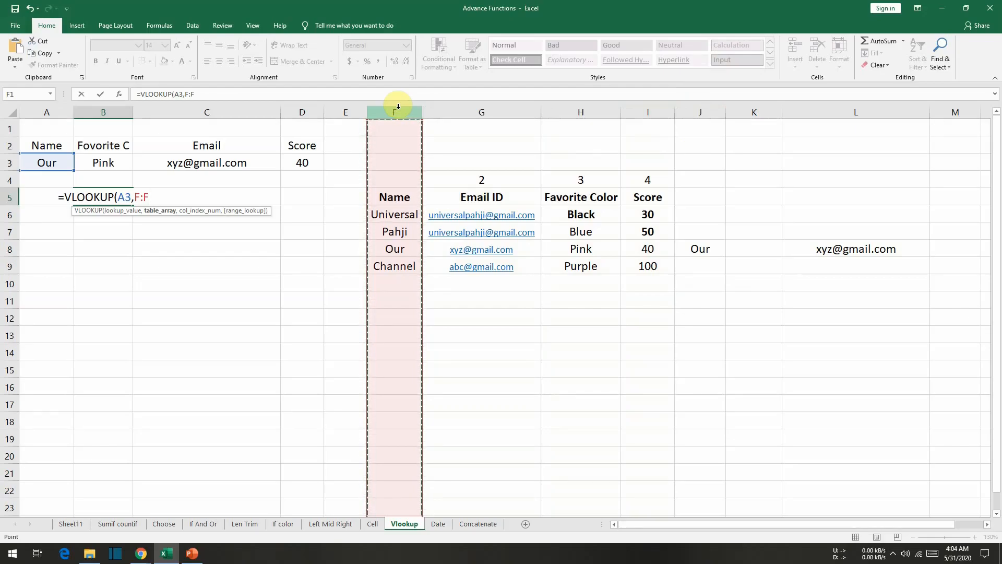
left_click_drag(398, 106, 481, 110)
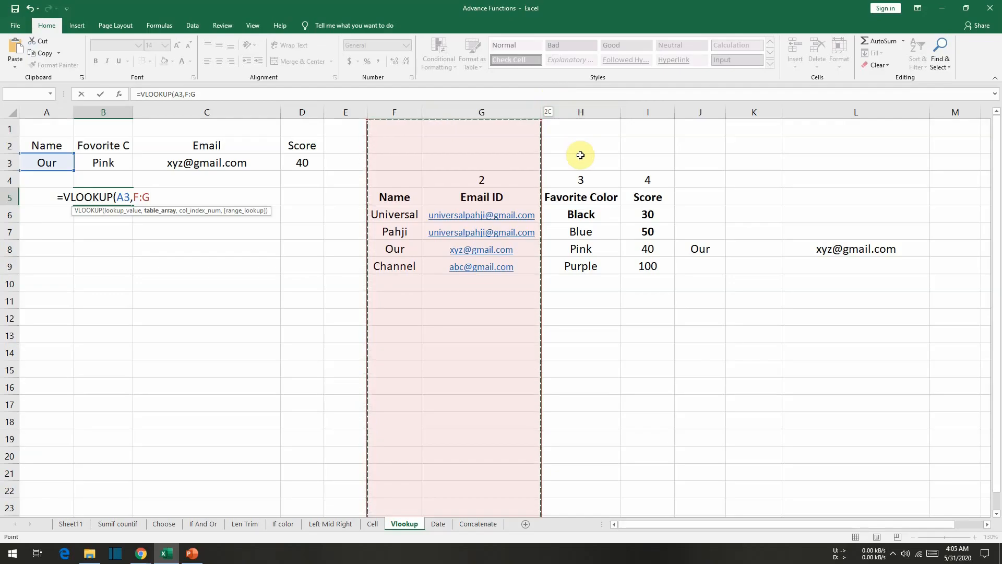
key("shift+Right")
key("shift+Right")
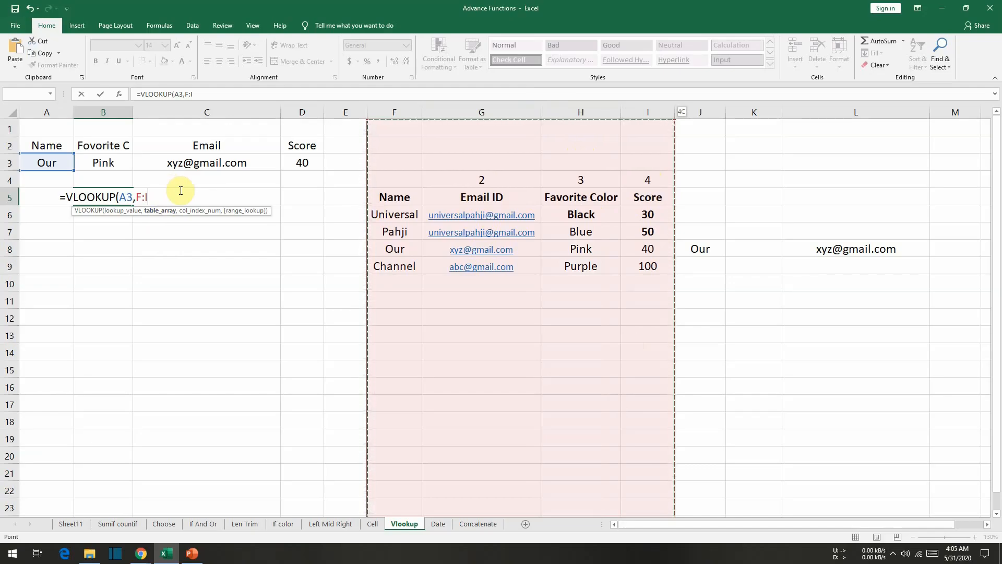
type(",")
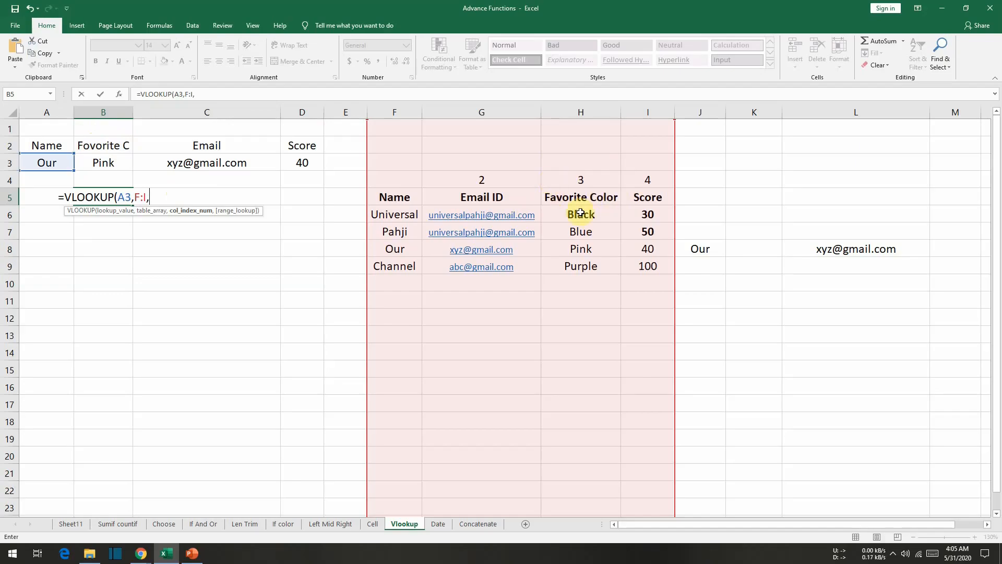
Complete the B5 formula with column index 3 and FALSE for exact match, and check it against the Our row's favorite color
type("3")
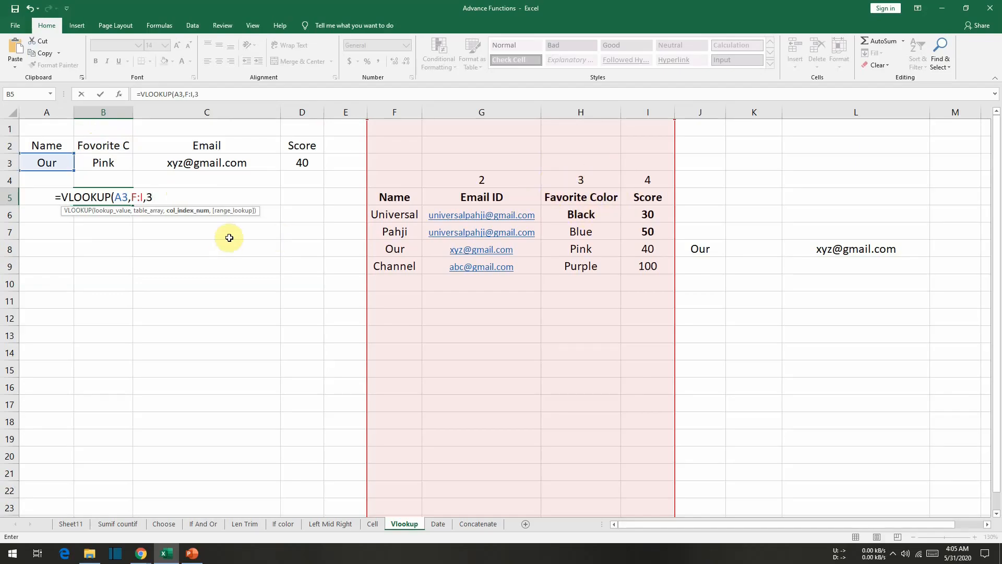
type(",")
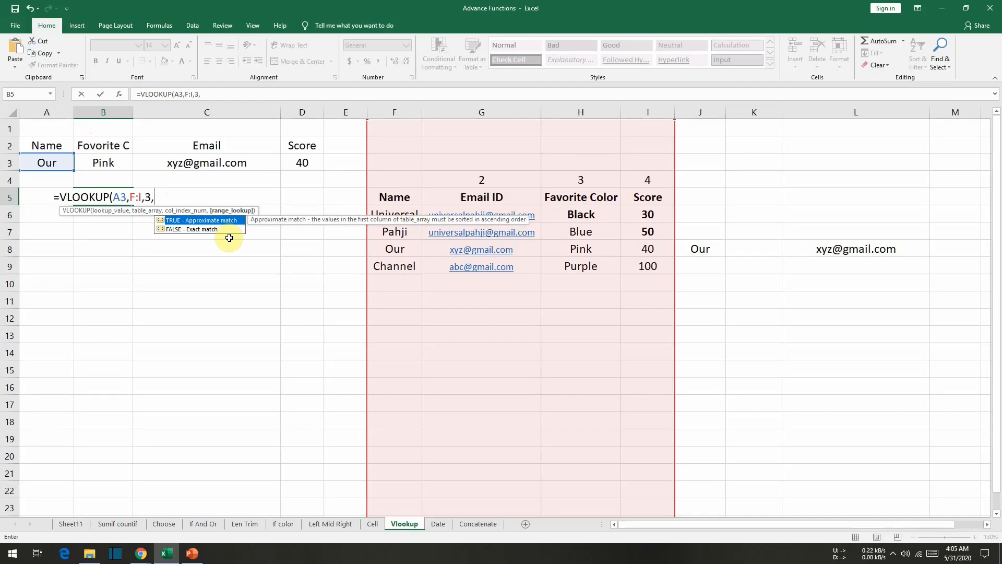
type("fALSE")
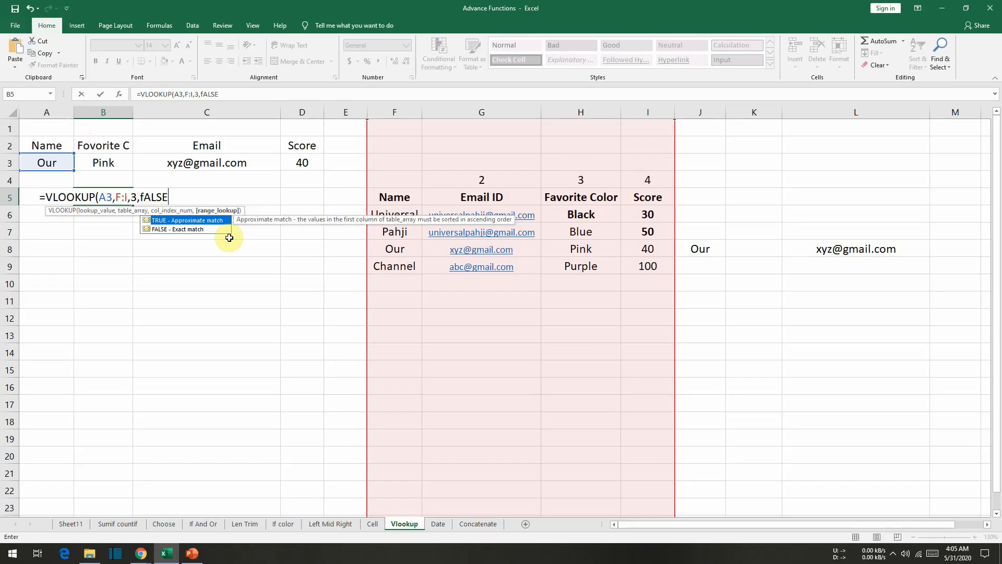
type(")")
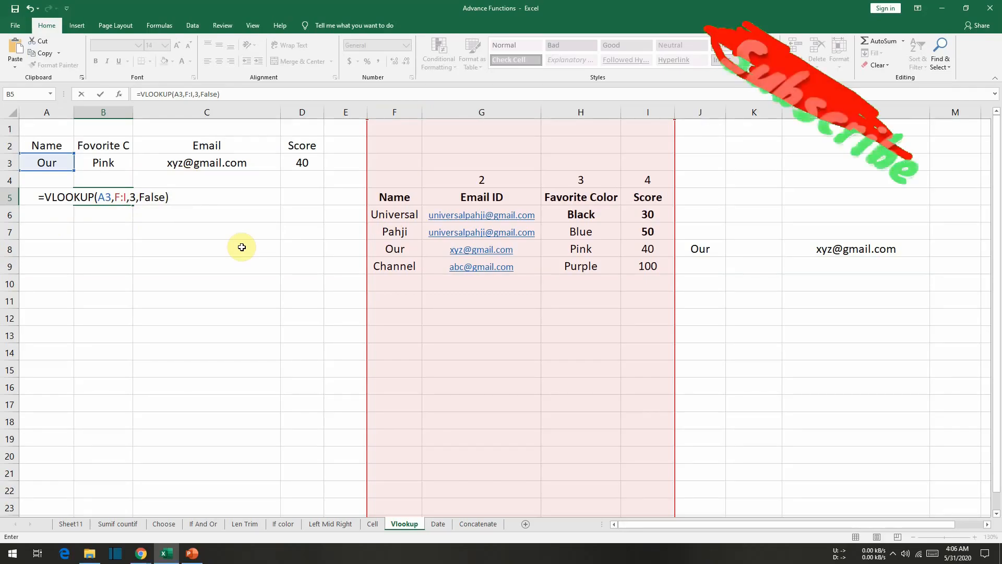
key("Return")
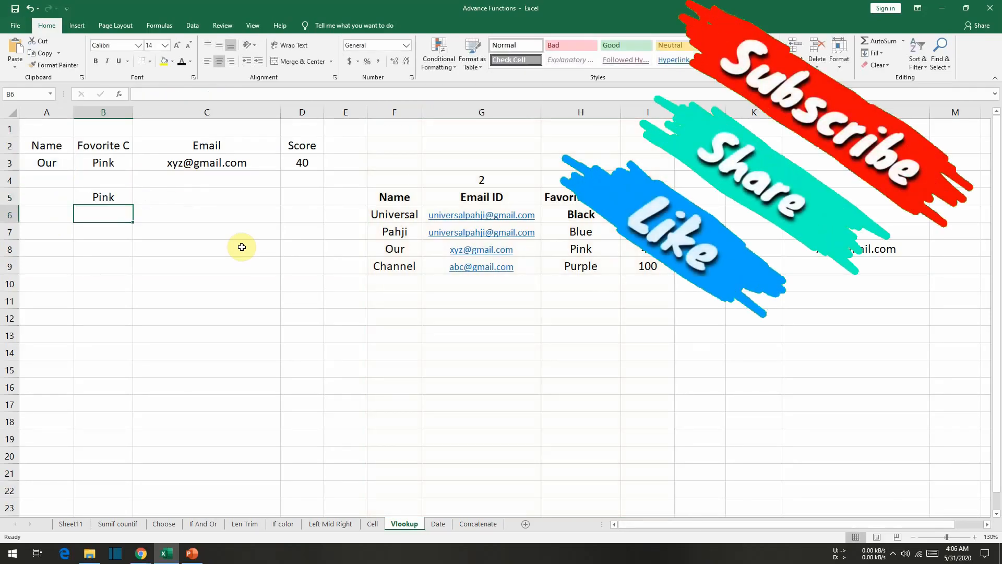
key("Up")
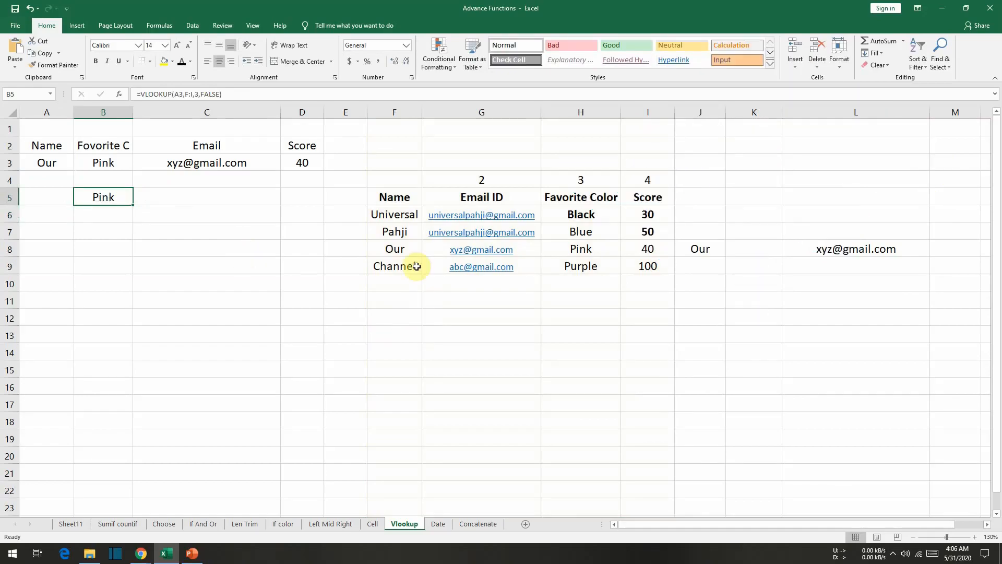
left_click(407, 246)
left_click(587, 248)
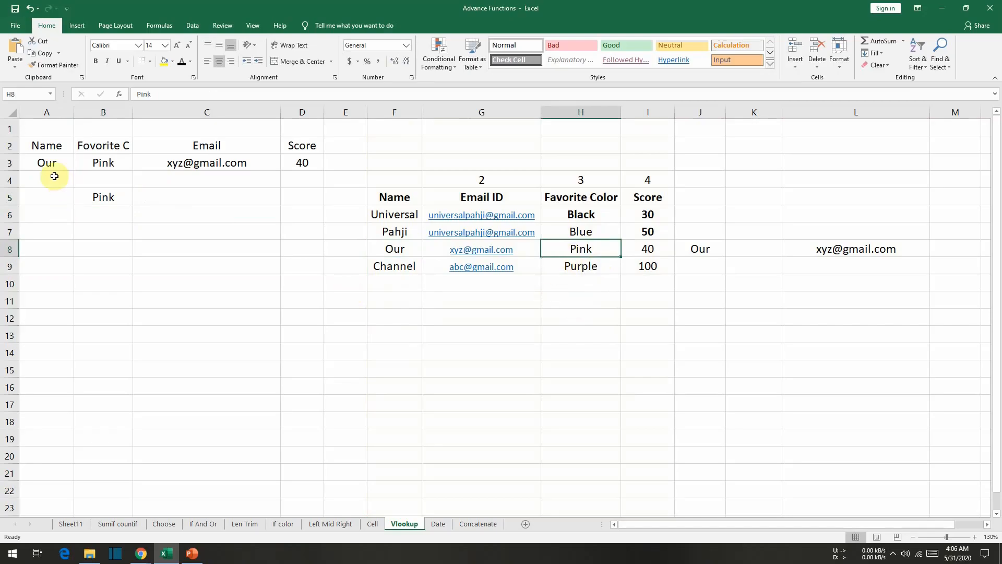
Change the lookup name in A3 to Universal and compare with the Universal row's favorite color in the source table
left_click(42, 161)
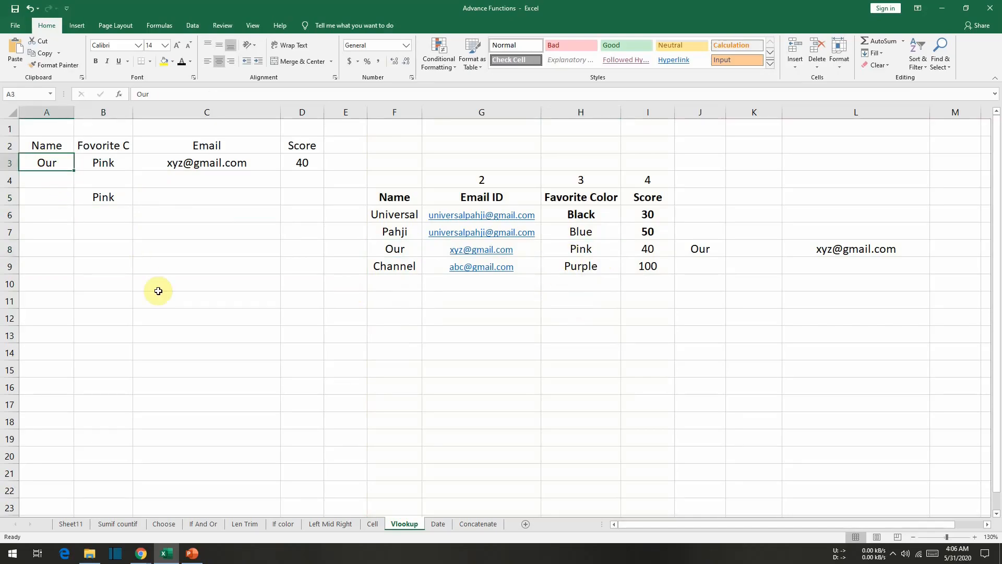
type("Universal")
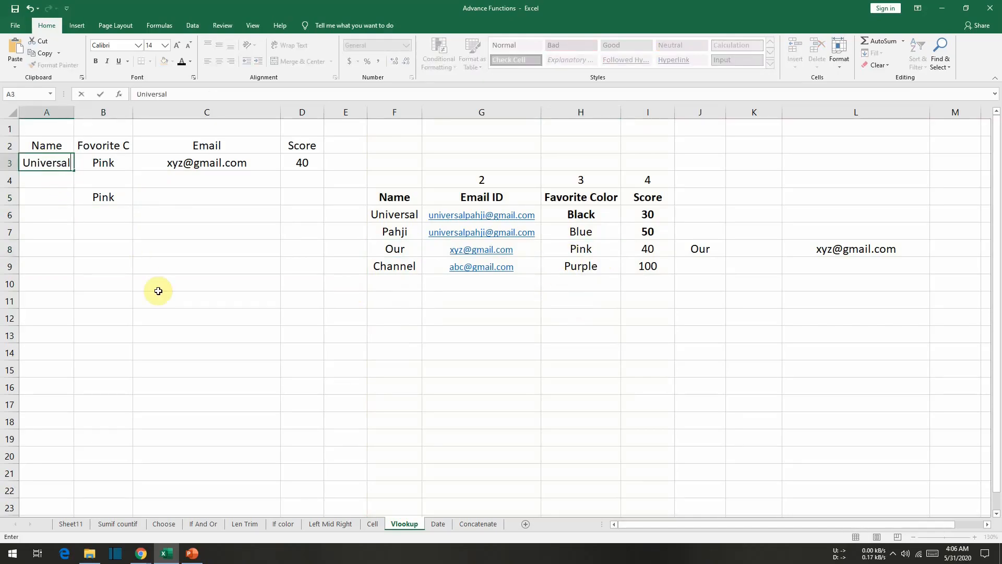
key("Return")
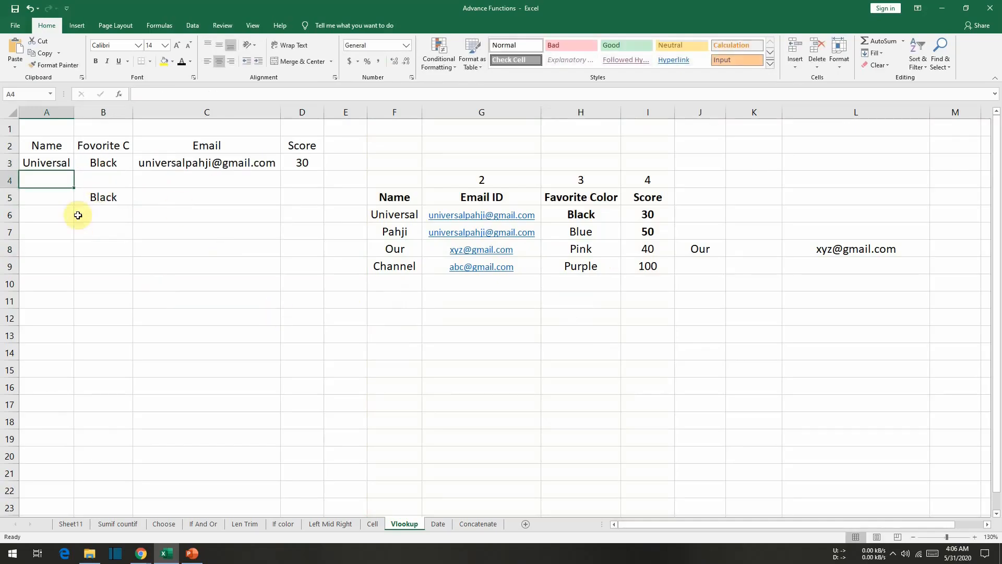
left_click(395, 215)
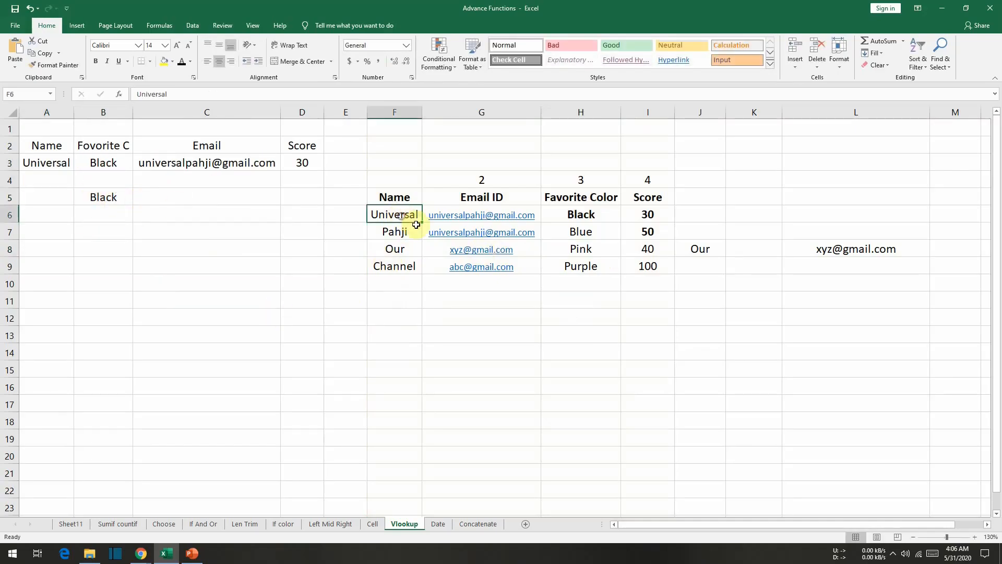
left_click(575, 214)
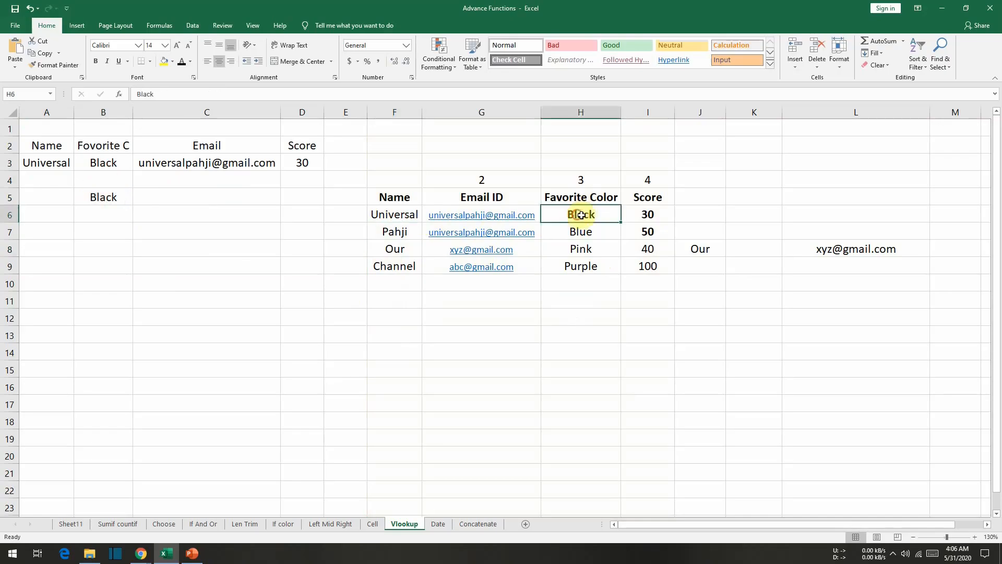
Begin a VLOOKUP formula in C5 for the email, using A5 as the lookup value
left_click(166, 194)
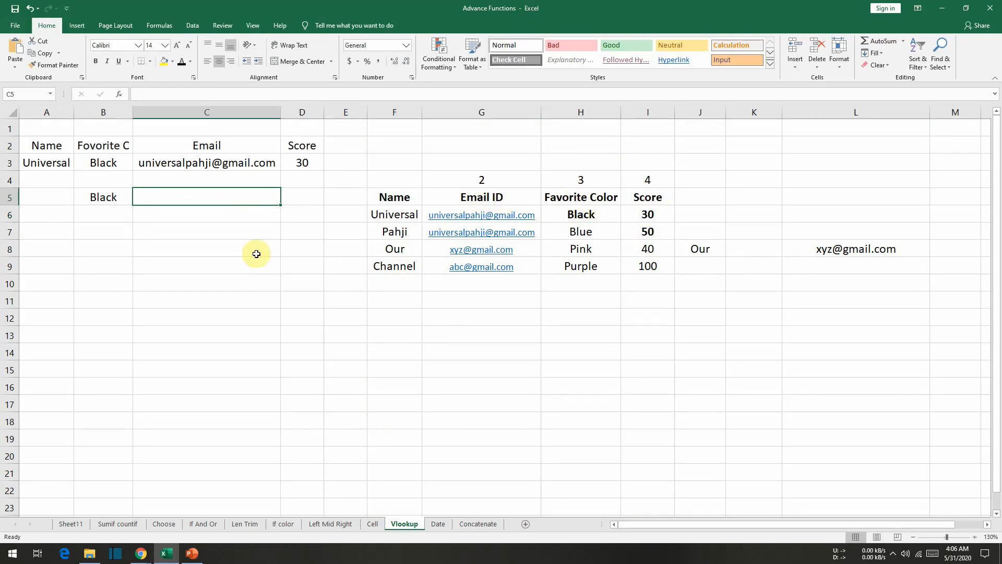
type("=")
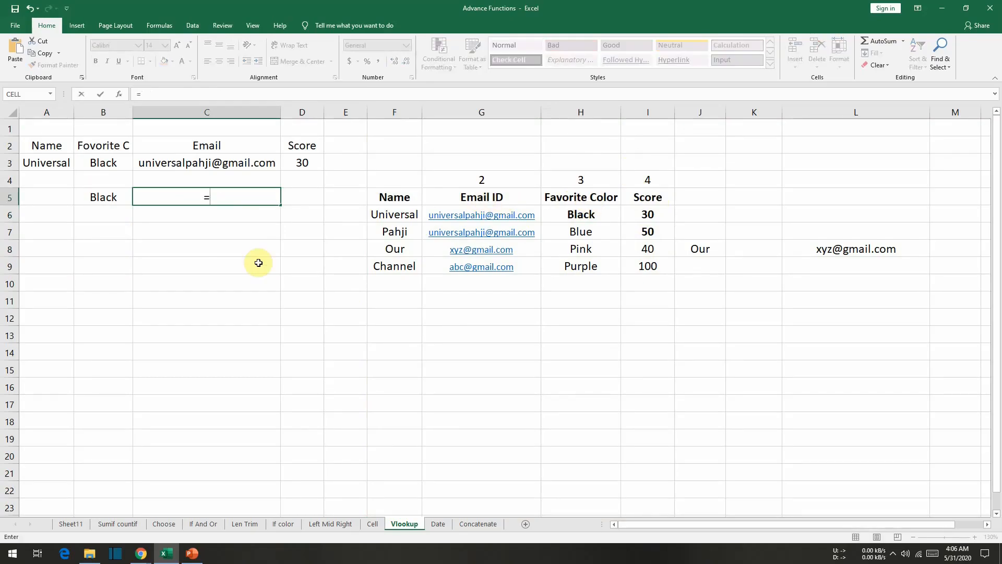
type("vloo")
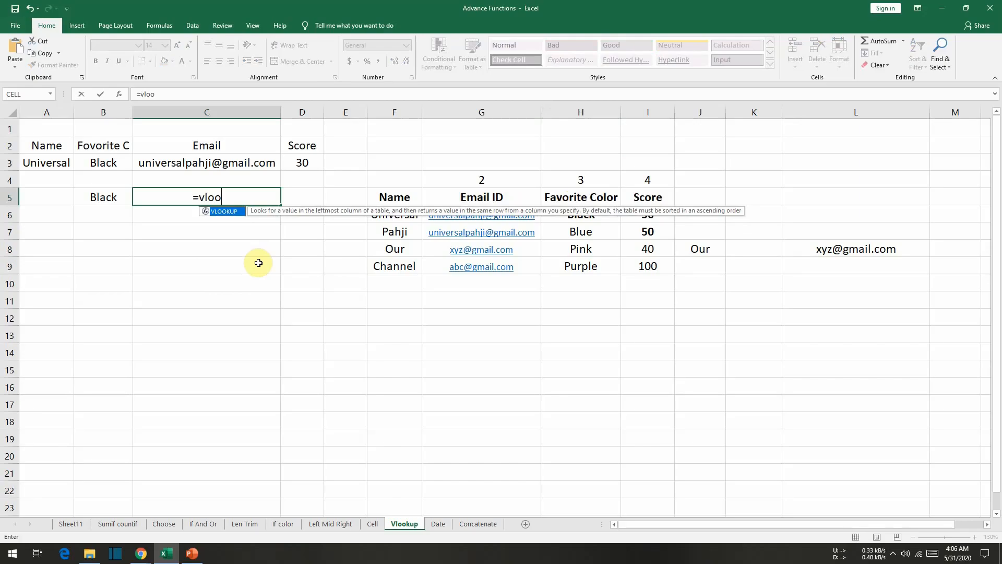
type("kup")
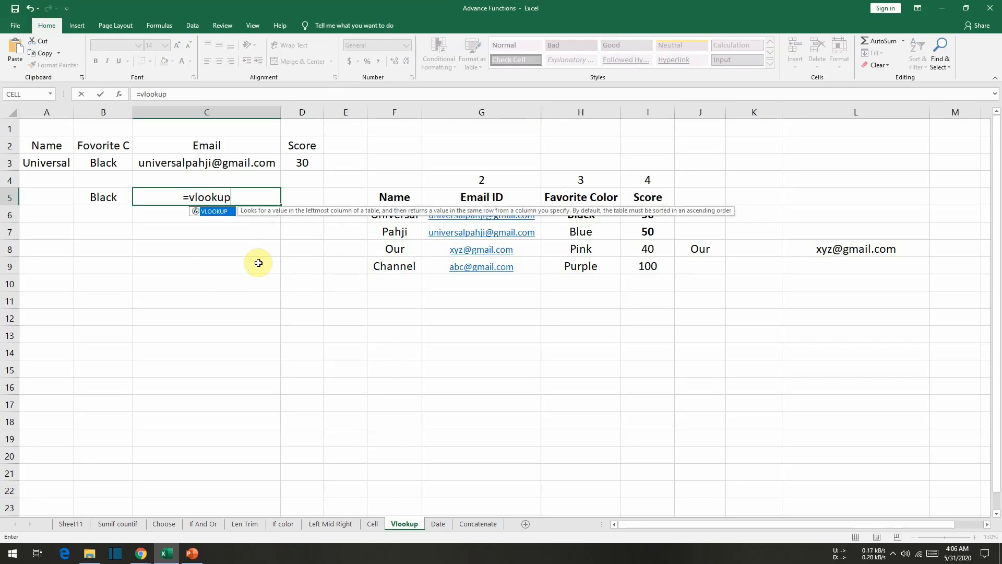
type("(")
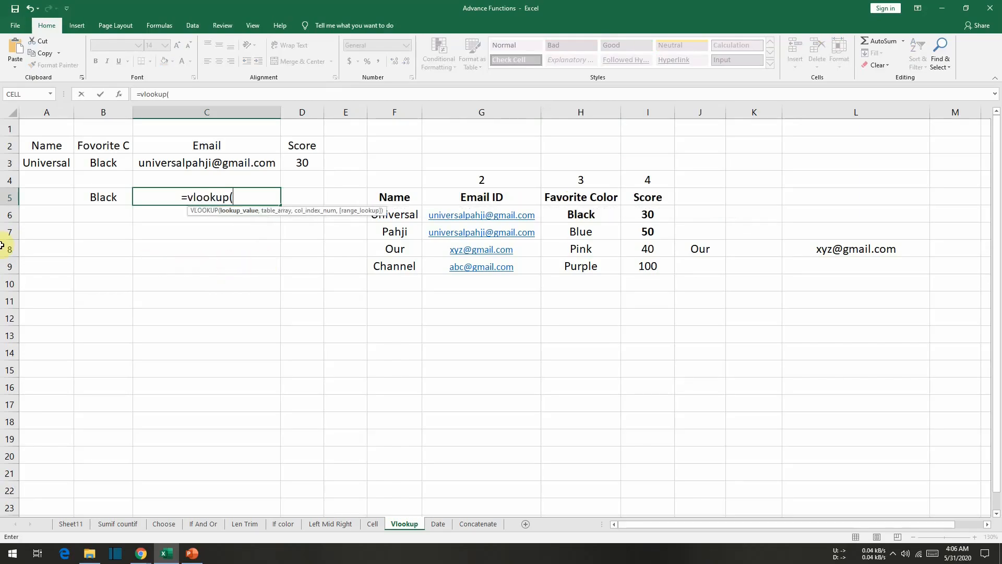
left_click(38, 196)
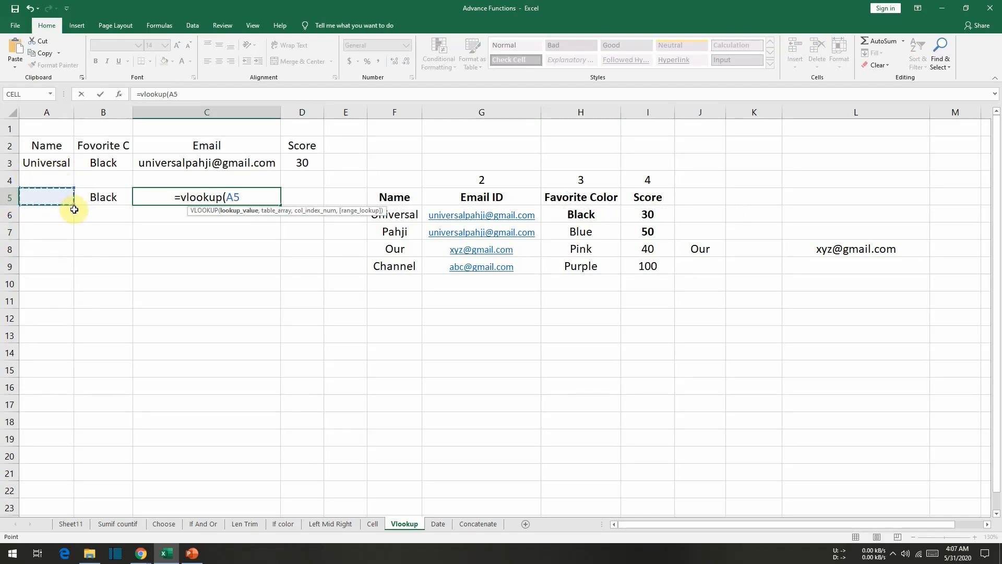
type(",")
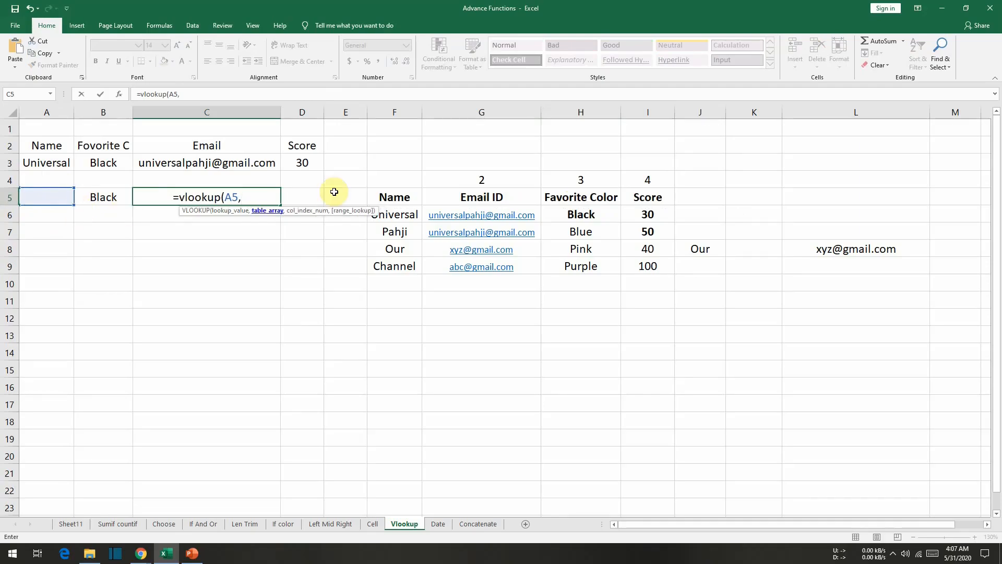
Complete the C5 email formula with entire columns F:I as table array, column index 2 and FALSE for exact match
left_click(399, 112)
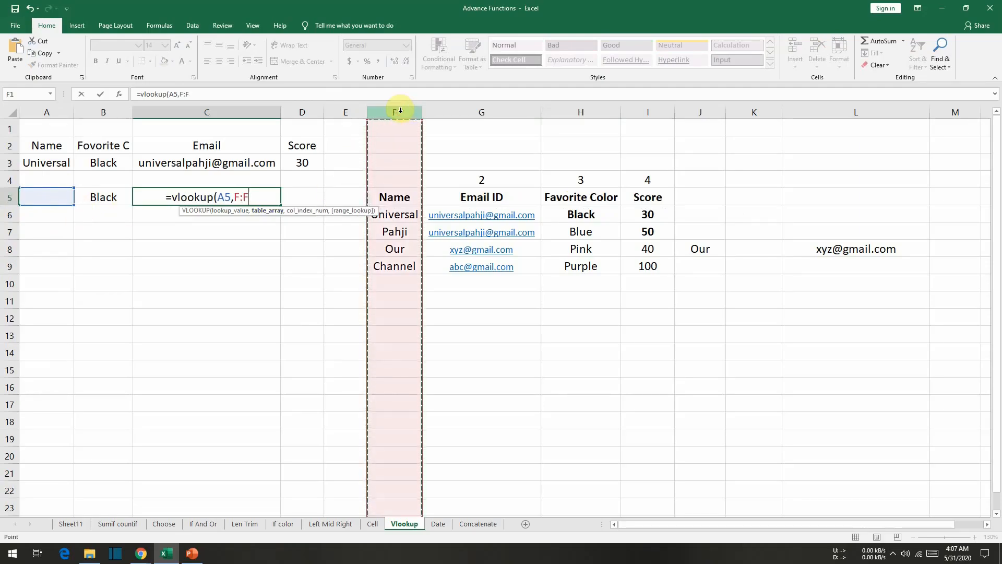
key("shift+Right")
key("shift+Right")
key("shift+Right")
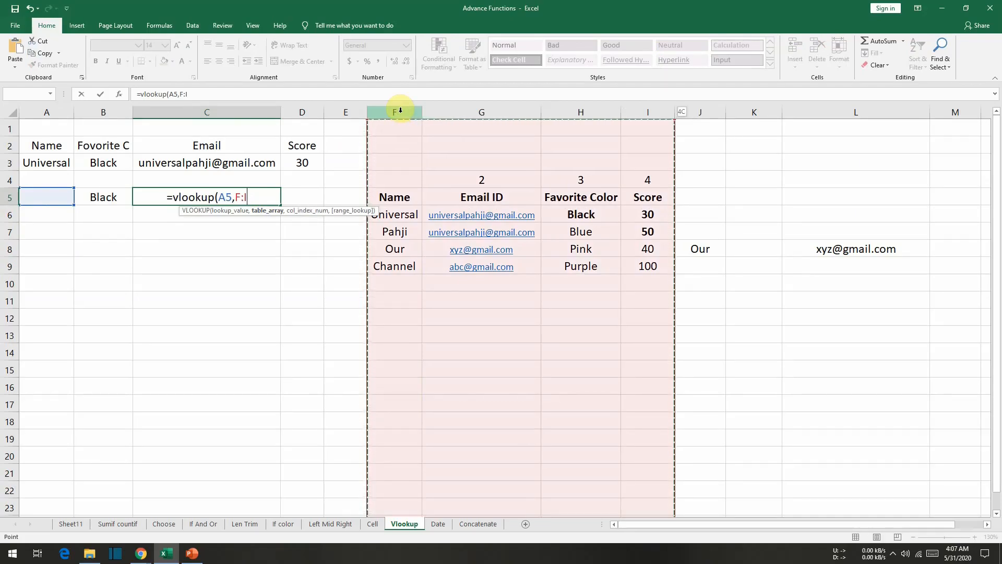
type(",")
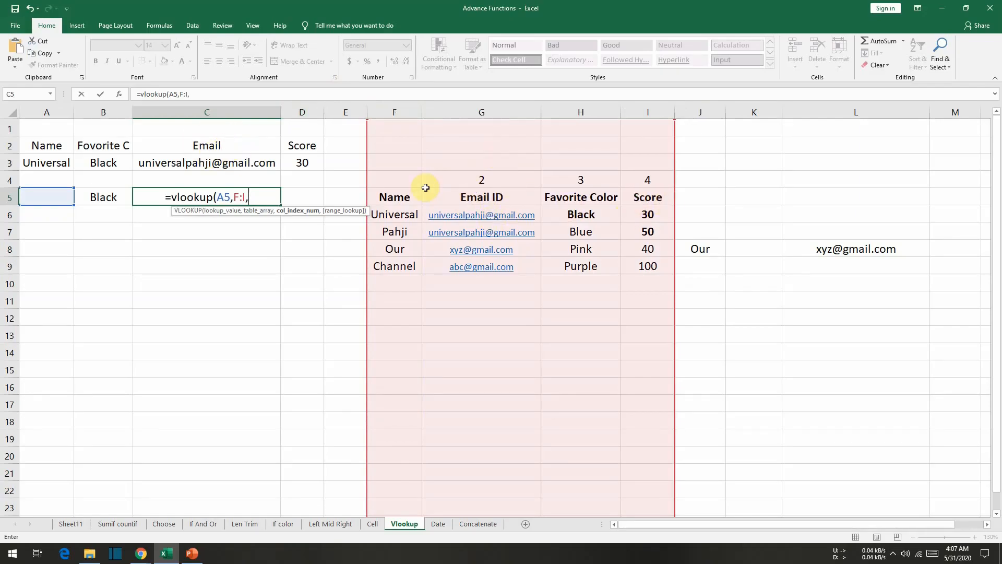
type("2")
type(",")
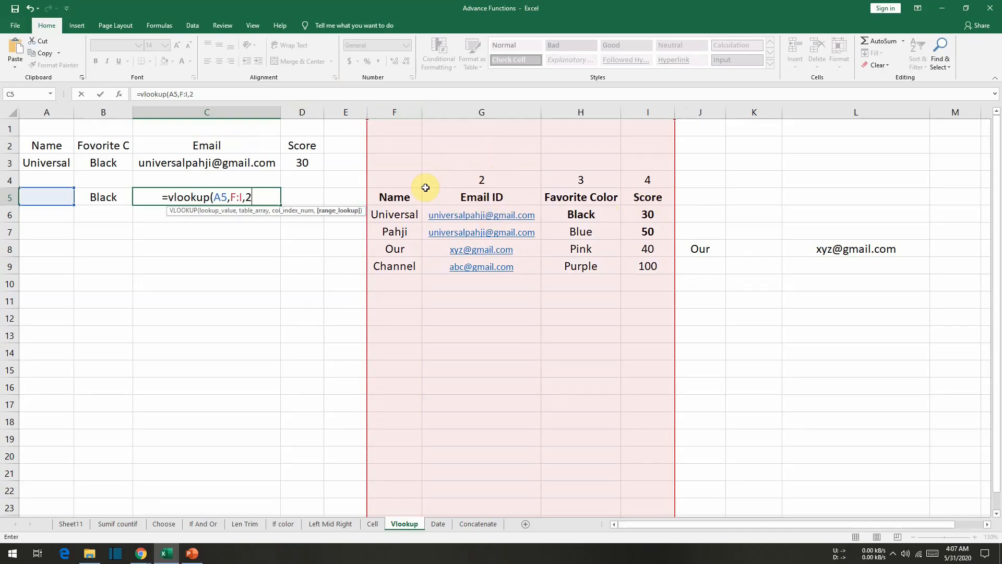
type("false")
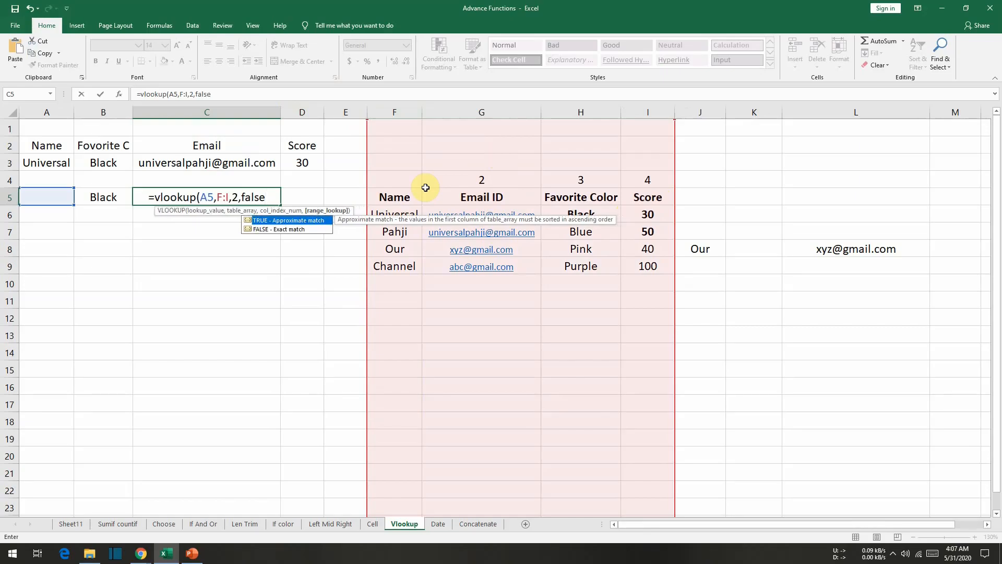
type(")")
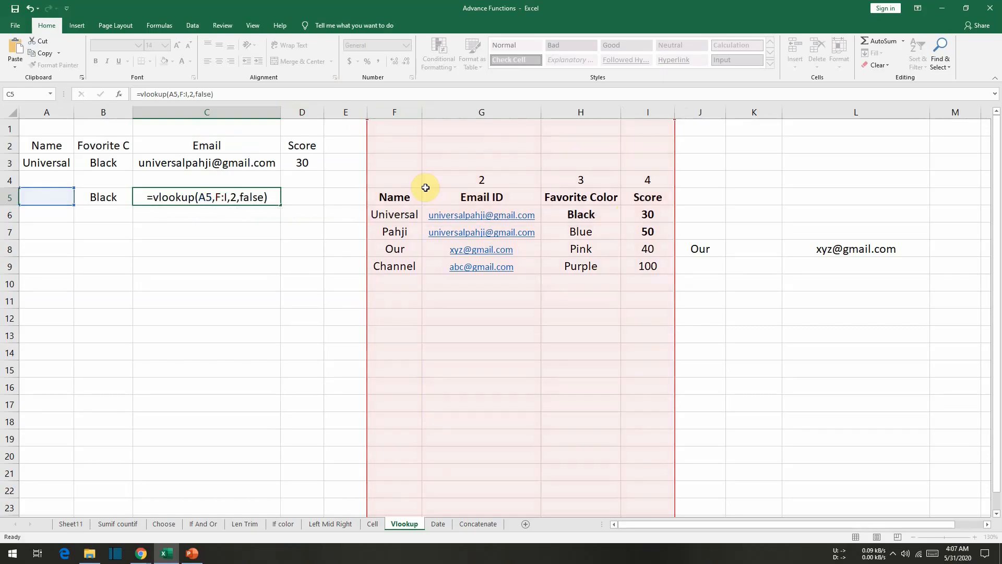
key("Return")
key("Up")
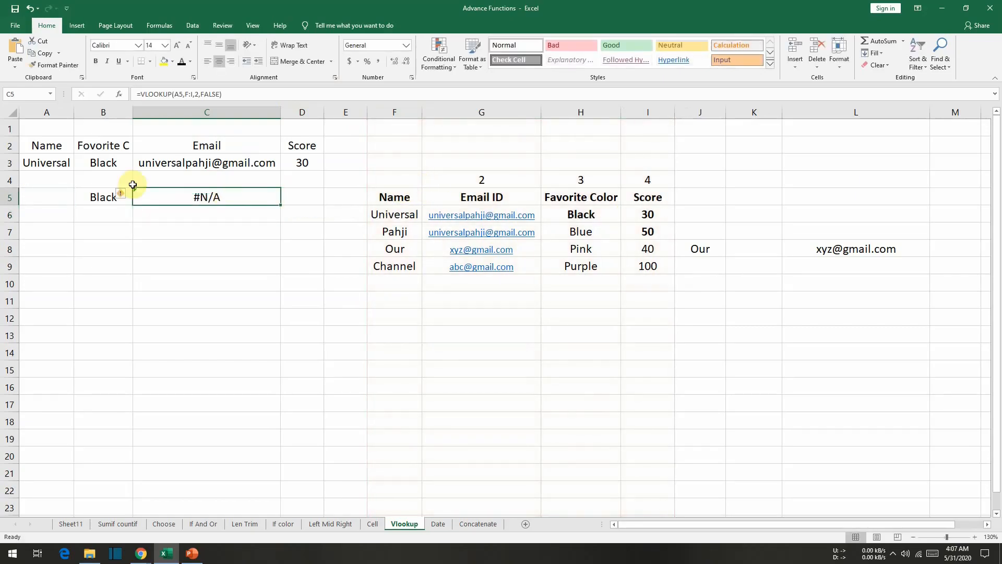
Copy the lookup name from A3 into A5
left_click(51, 163)
key("ctrl+c")
left_click(57, 202)
key("ctrl+v")
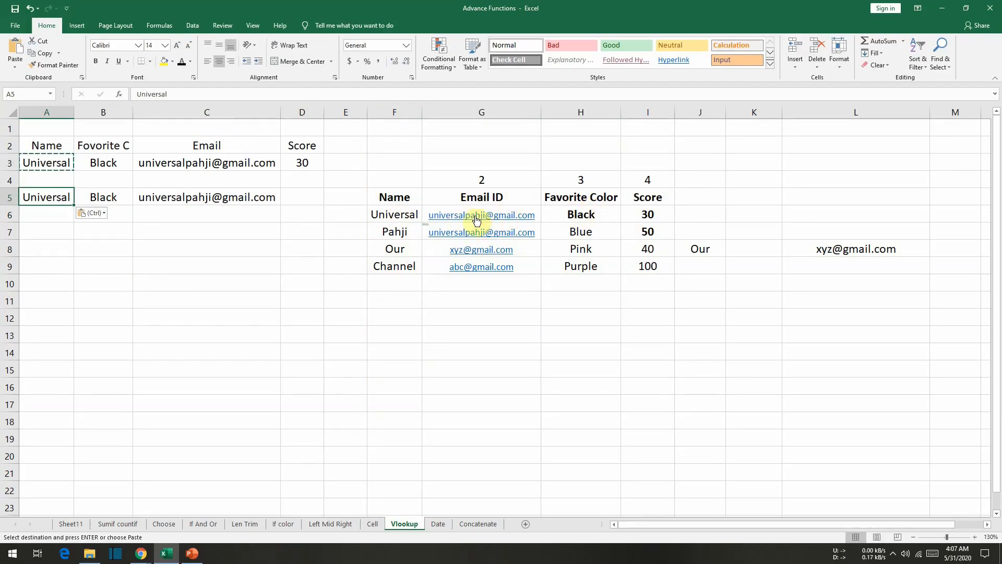
Begin a VLOOKUP formula in D5 for the score, with A5 as lookup value and entire columns F:I as table array
left_click(296, 197)
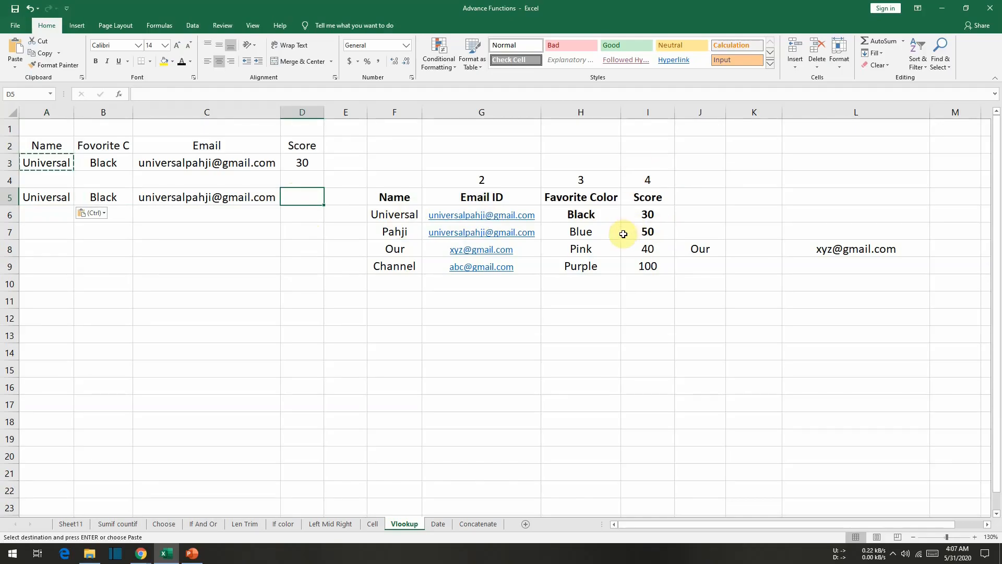
type("=vlookup(")
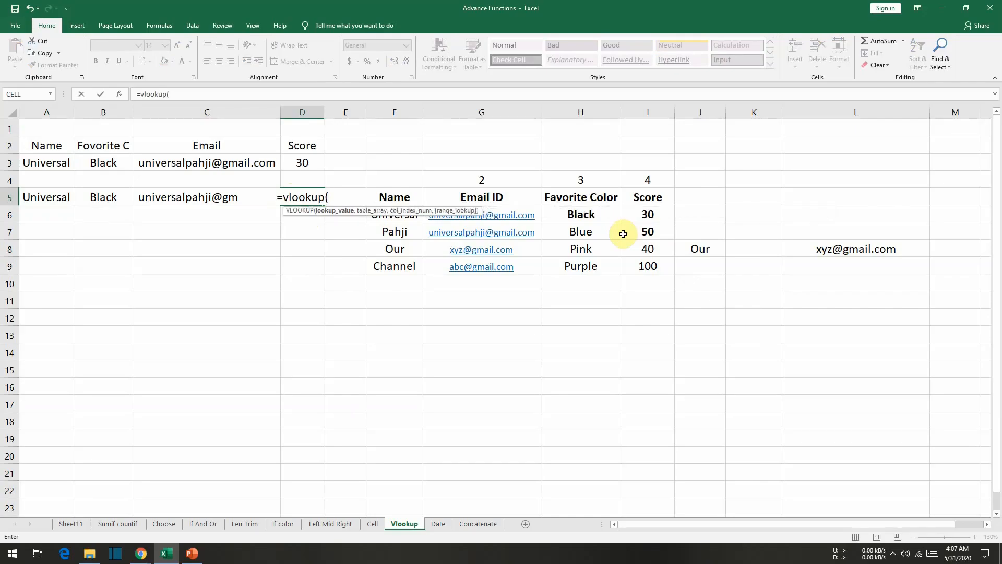
left_click(44, 197)
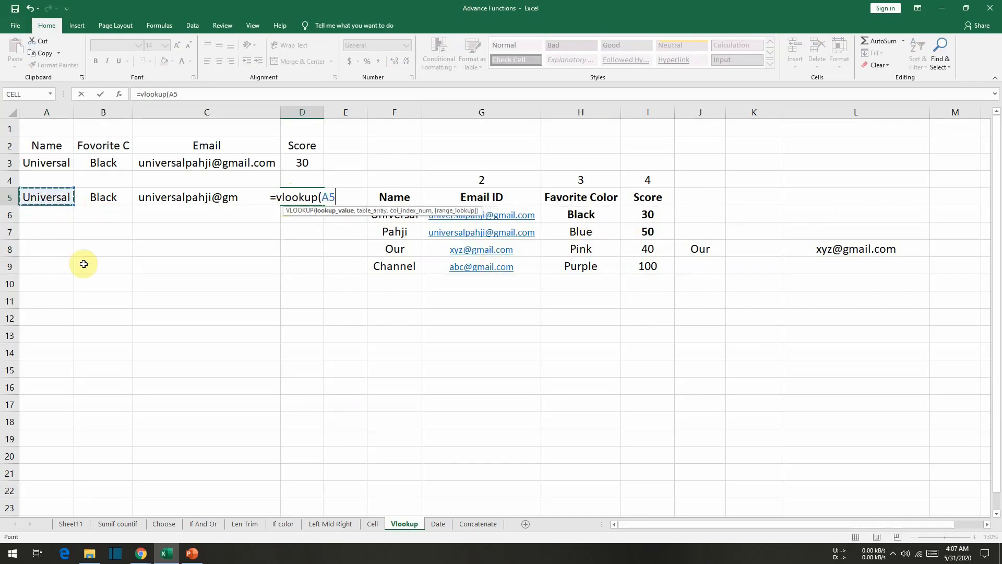
type(",")
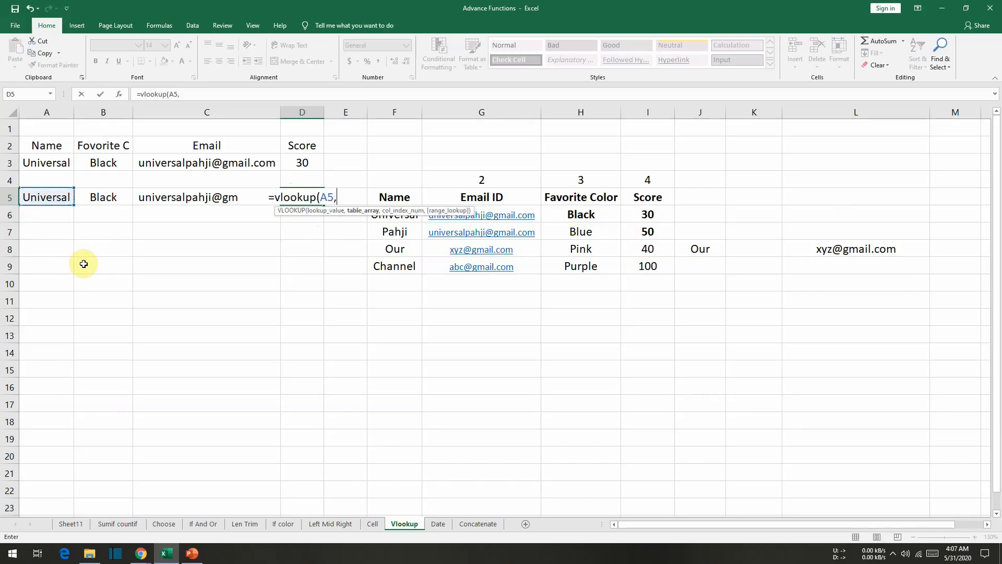
left_click(399, 111)
key("shift+Right")
key("shift+Right")
key("shift+Right")
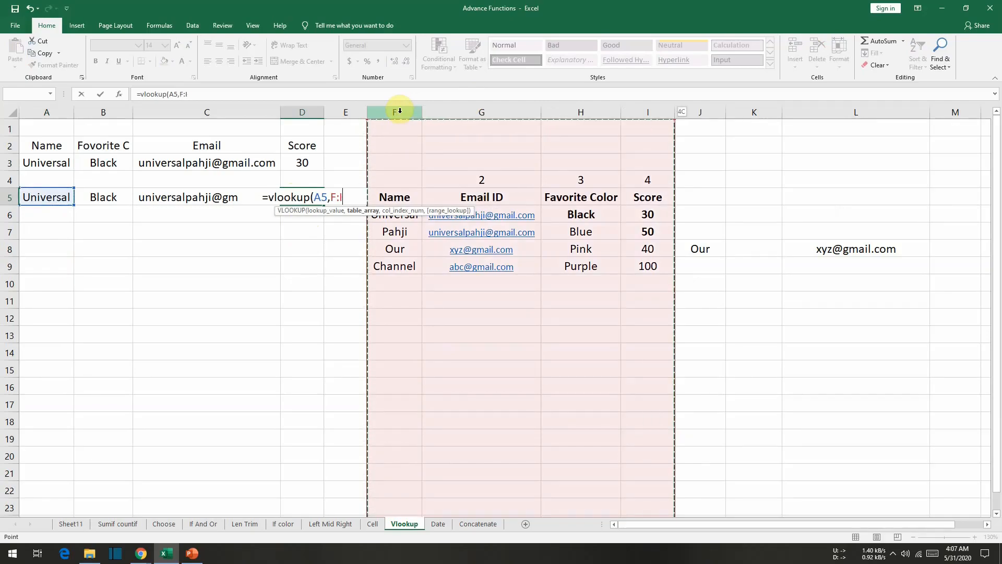
type(",")
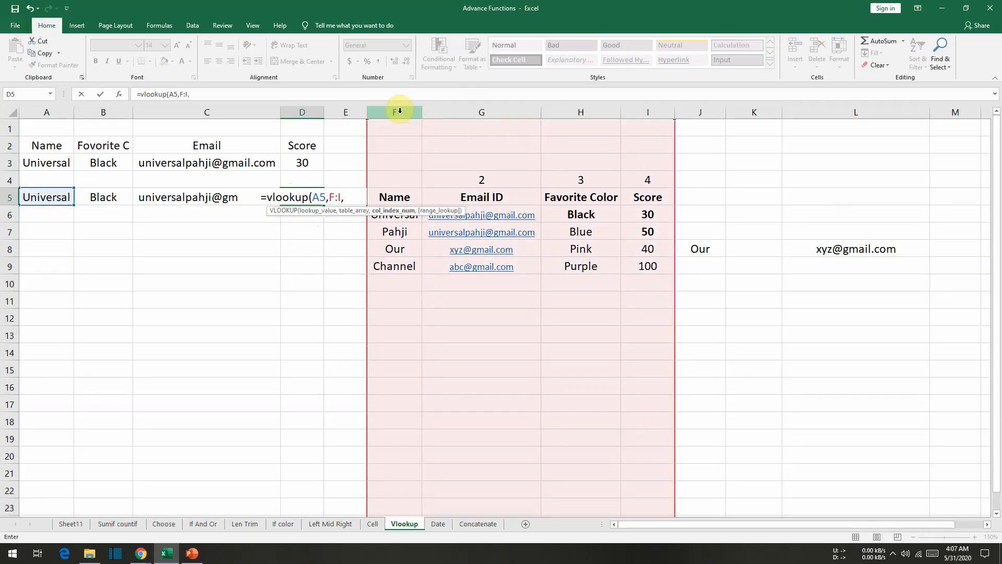
Complete the D5 formula with column index 4 and FALSE for exact match
type("4")
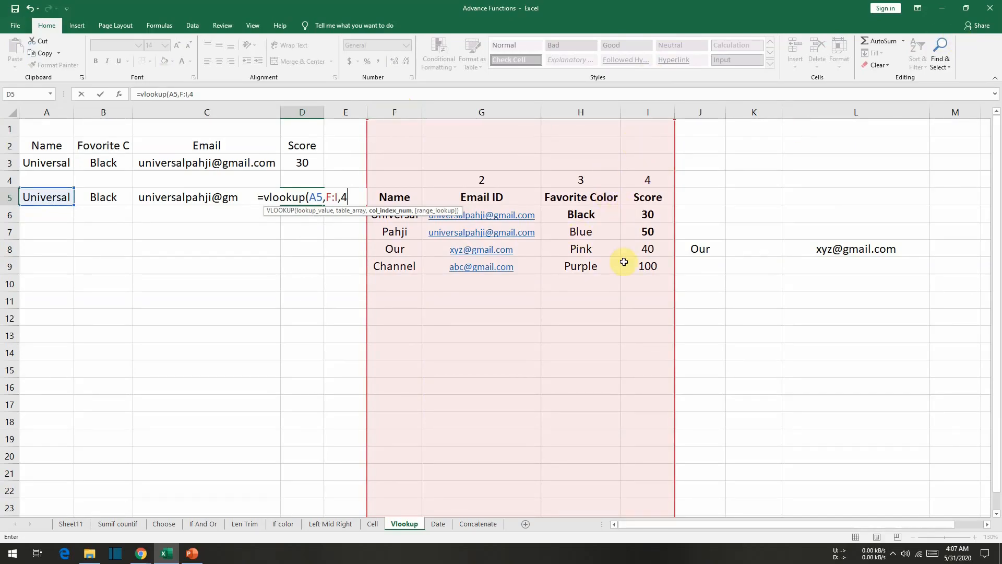
type(",0")
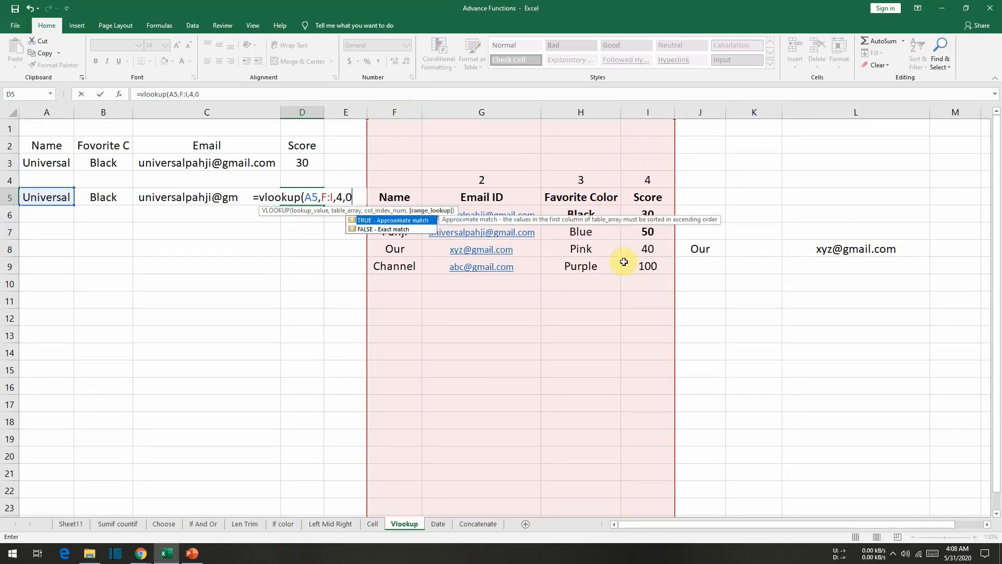
key("BackSpace")
type("fa")
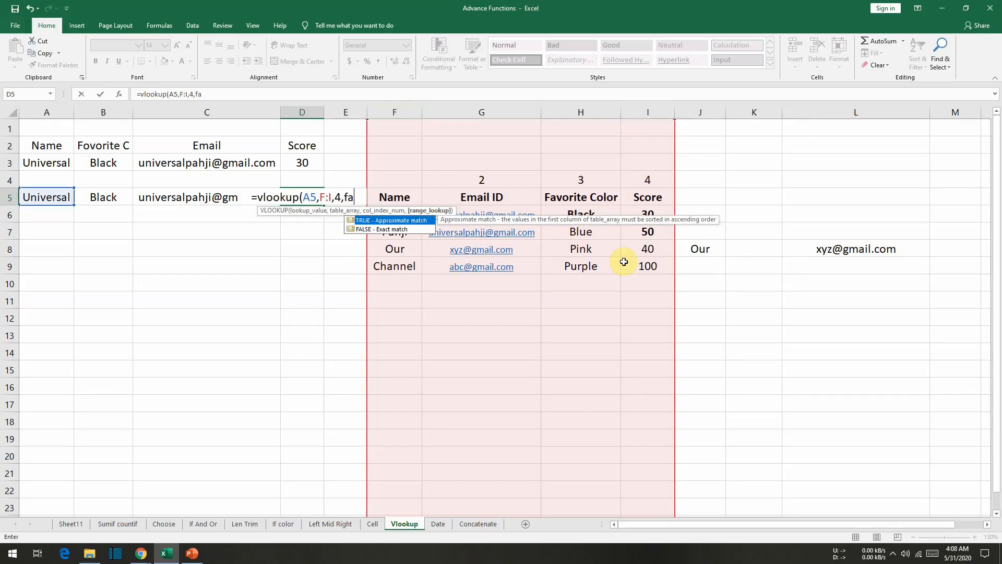
type("lse)")
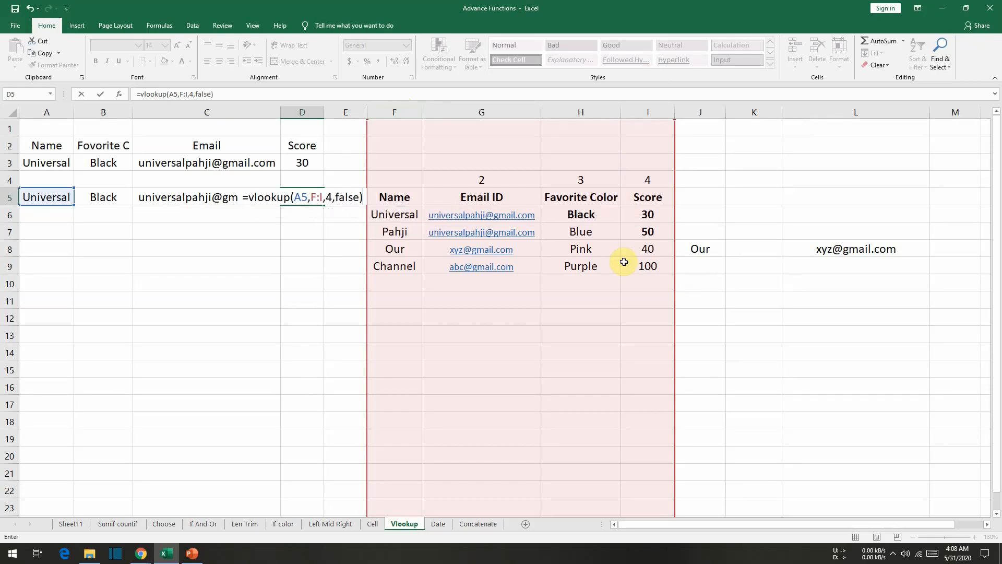
key("Return")
key("Up")
Change the lookup name in A5 to Channel and compare the returned values with the Channel row in the source table
key("Left")
key("Left")
key("Left")
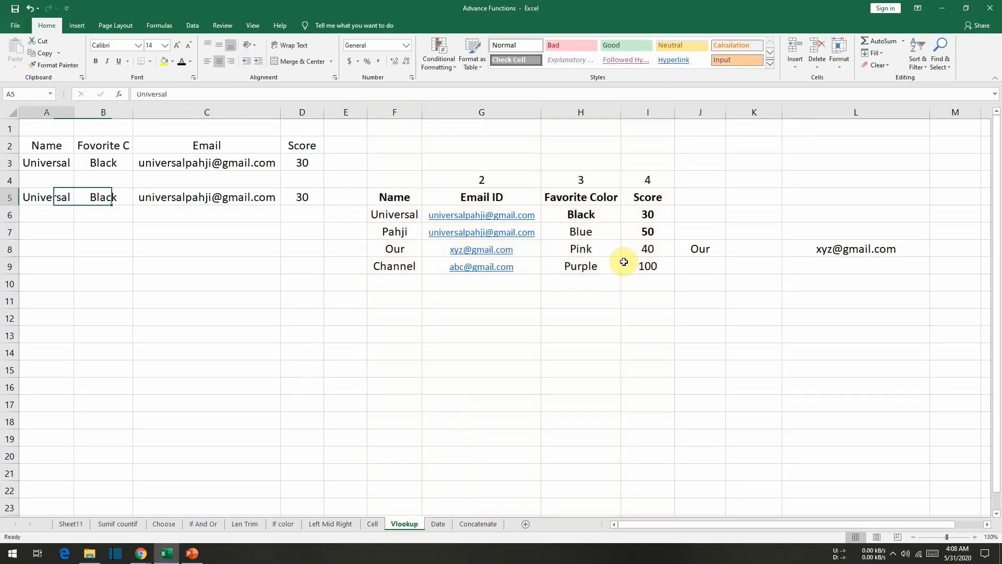
type("Channel")
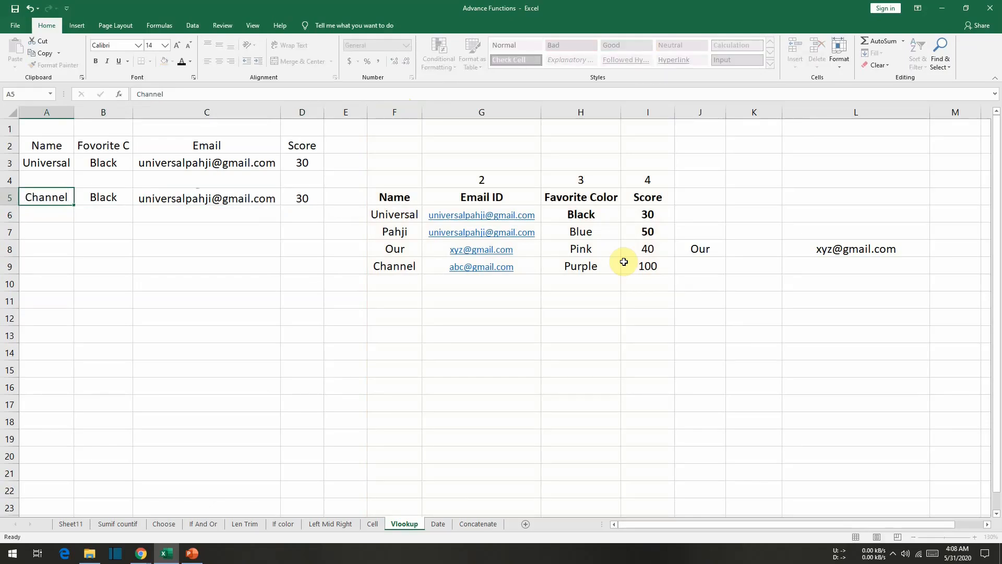
key("Return")
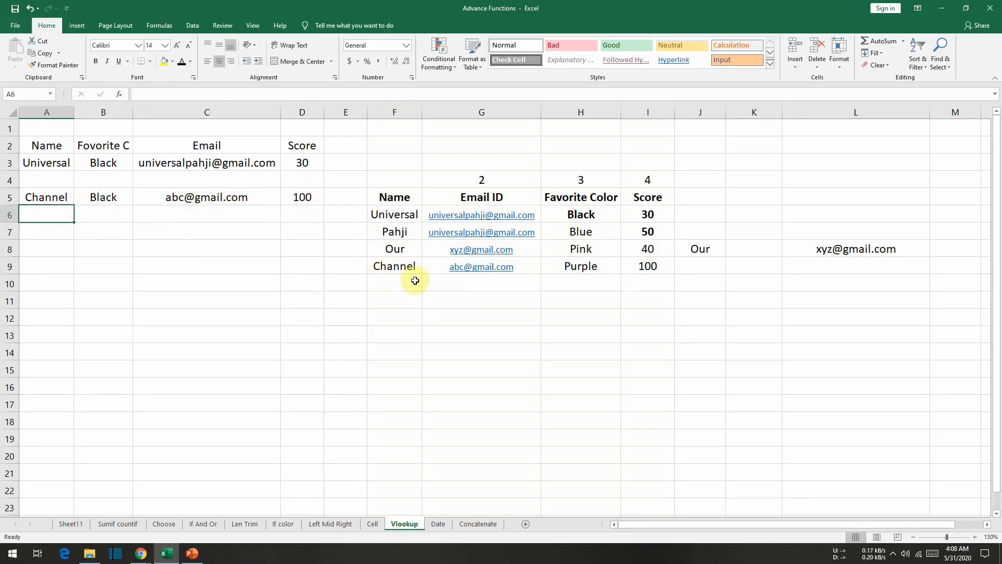
left_click(392, 265)
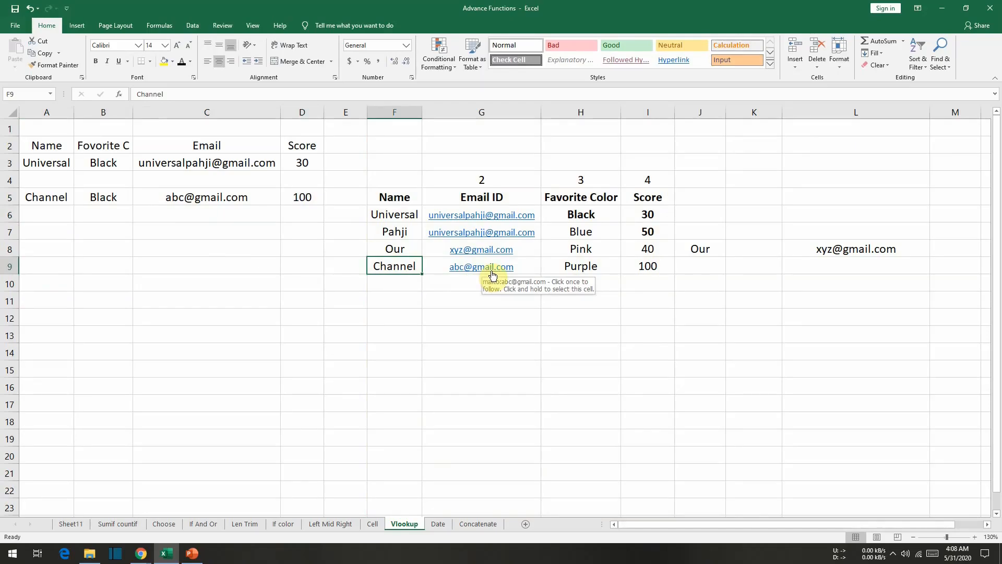
left_click(579, 266)
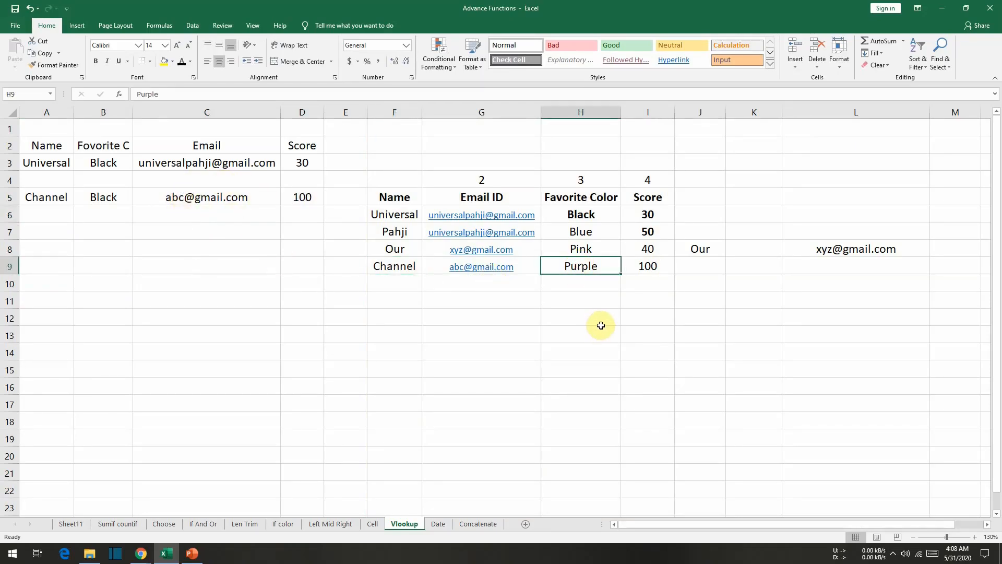
Change the lookup value in the B5 favorite color formula to A5
left_click(110, 200)
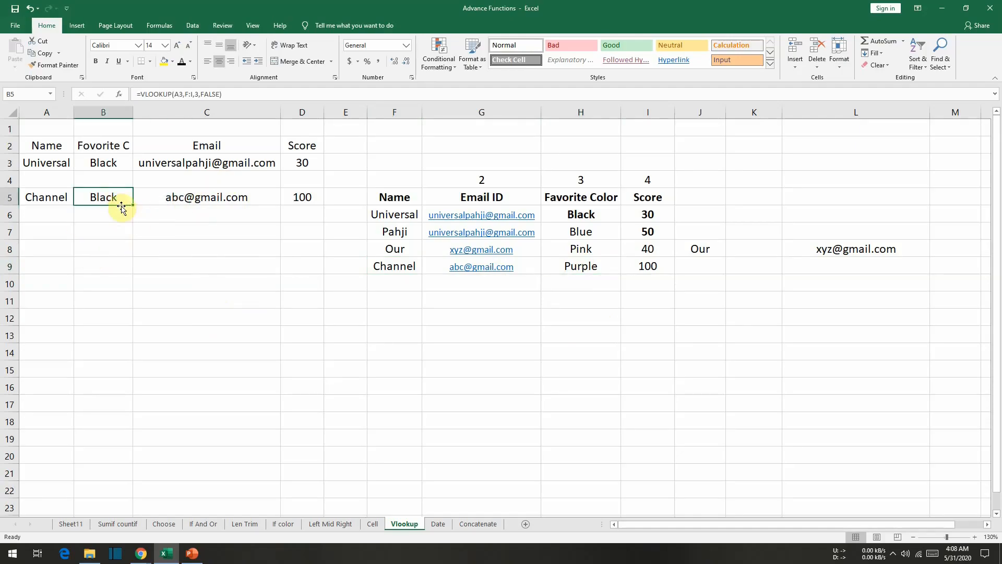
double_click(115, 198)
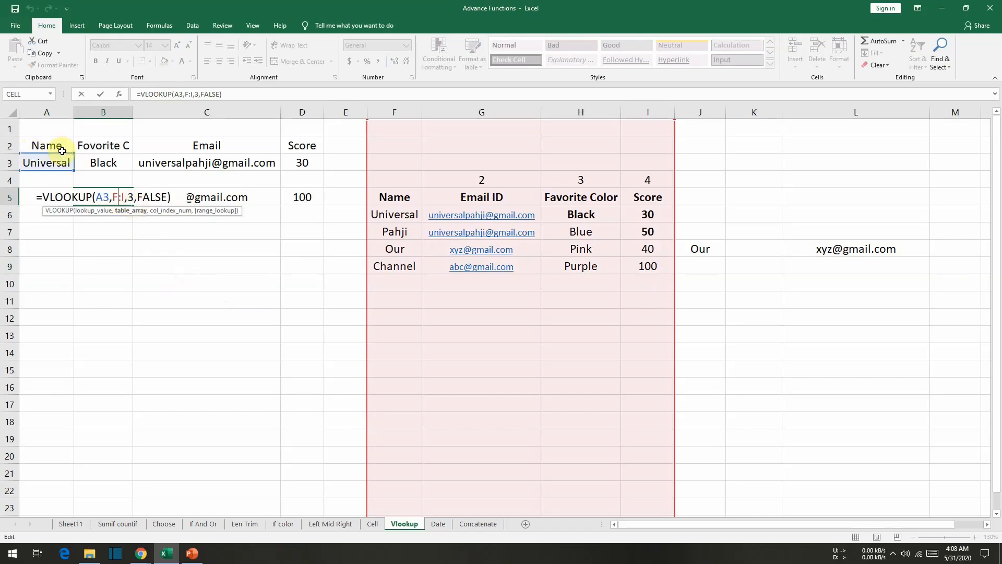
double_click(104, 196)
type("A5")
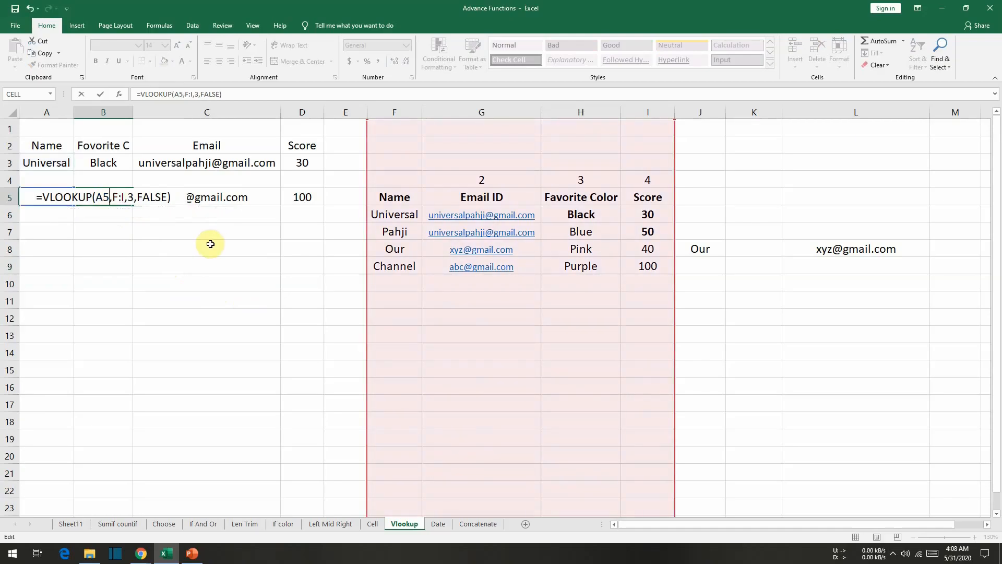
key("Return")
key("Up")
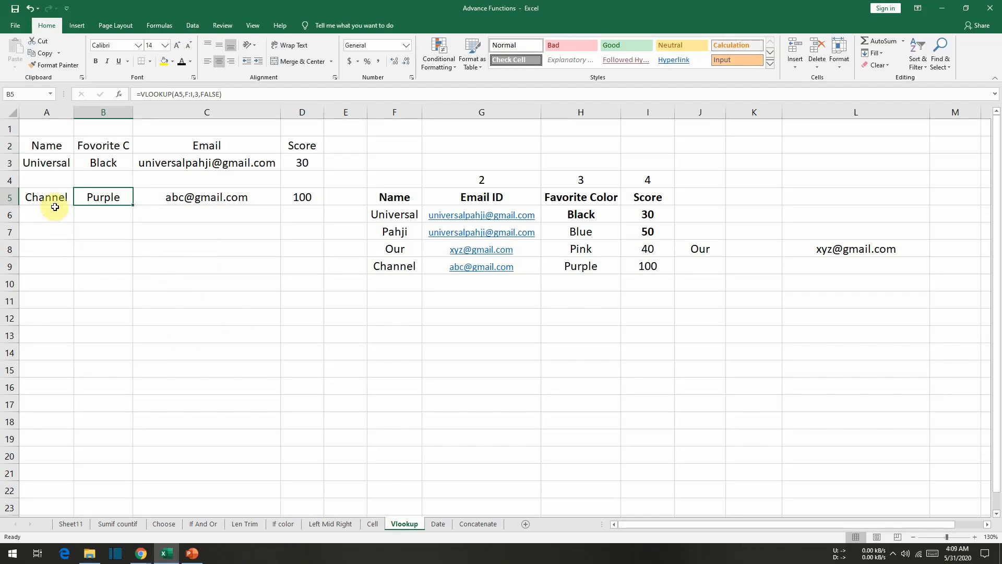
Begin a VLOOKUP formula in B8 with A8 as the lookup value
left_click(119, 254)
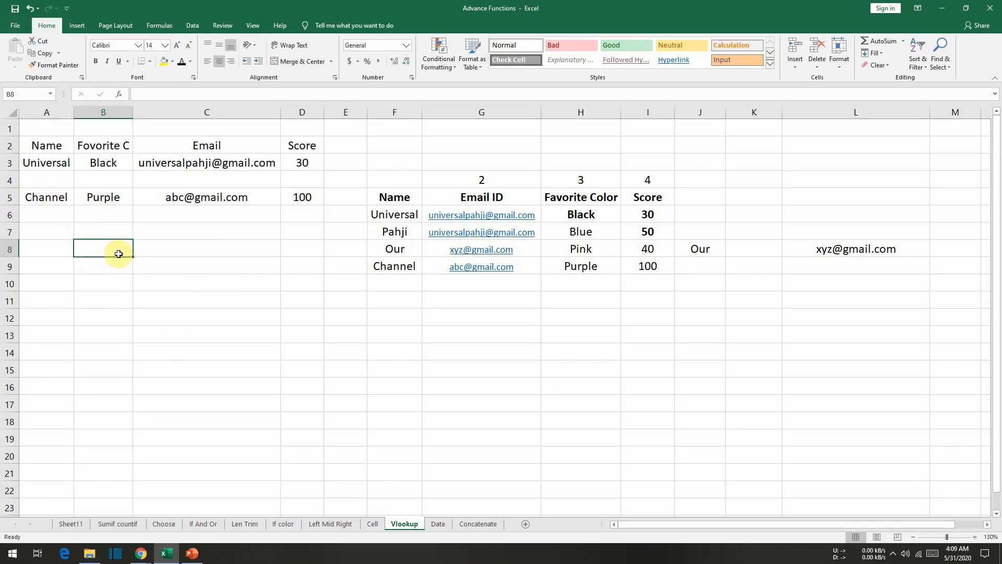
type("=")
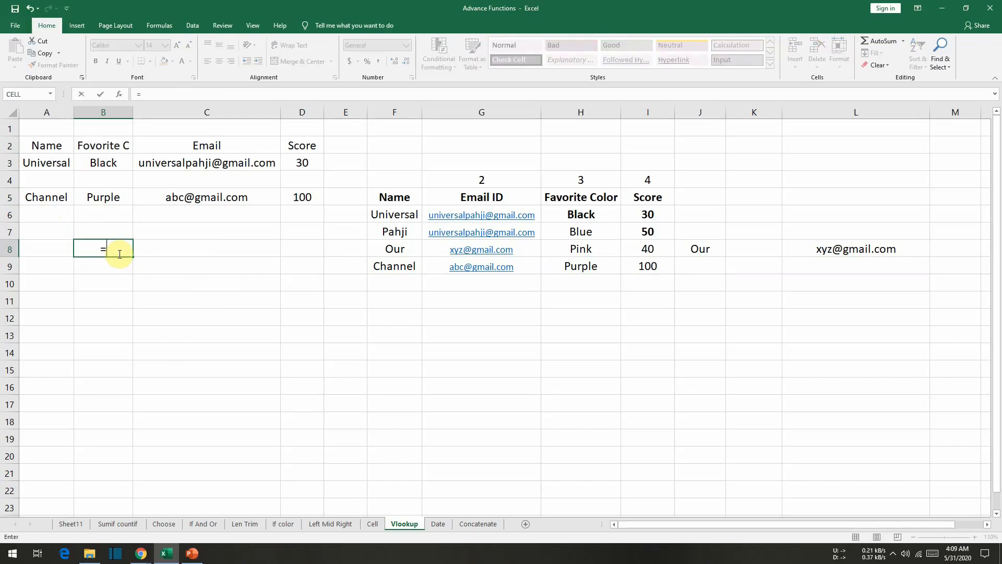
type("vlooku")
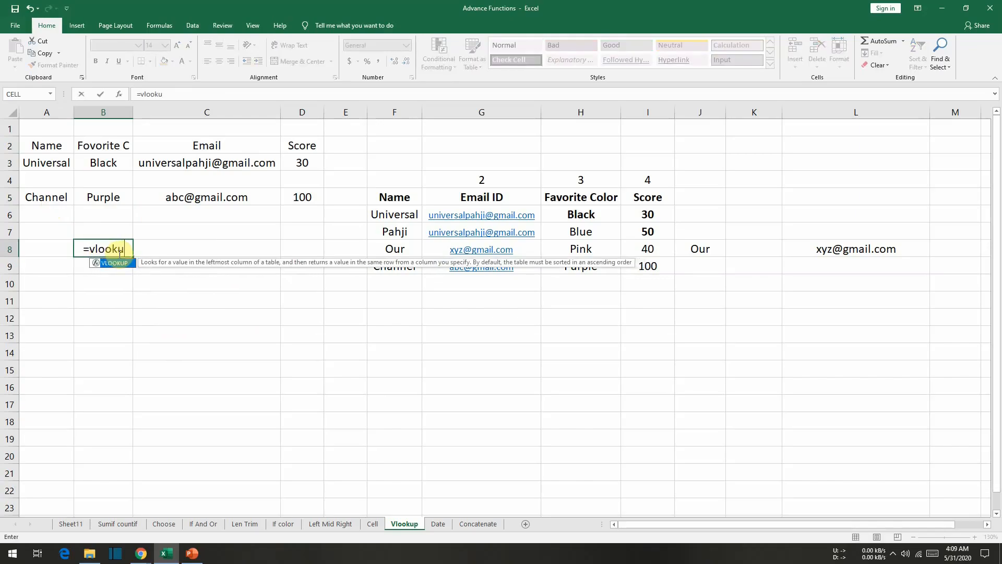
type("p(")
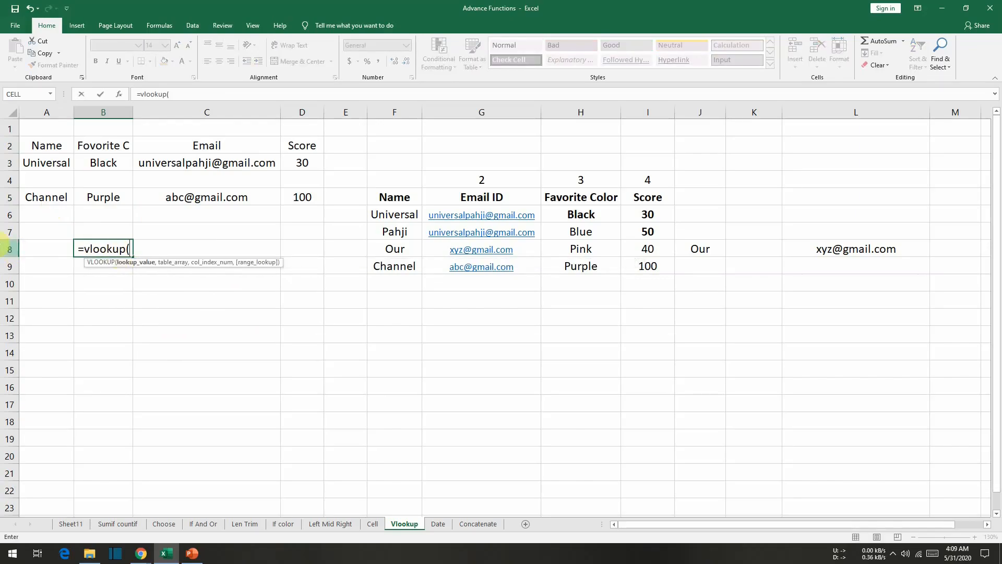
left_click(43, 245)
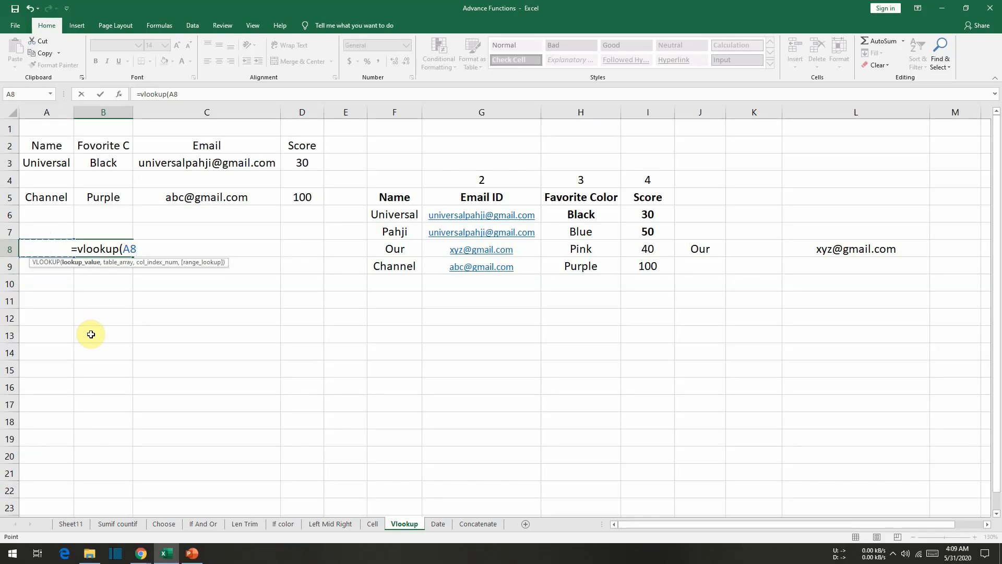
type(",")
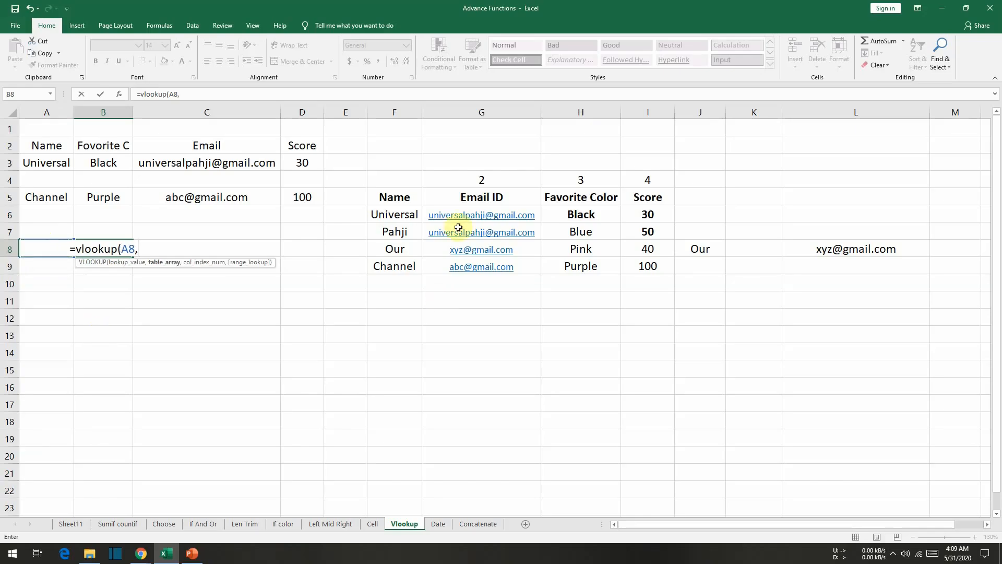
Set the table array of the B8 formula to the entire columns F:I
left_click(396, 106)
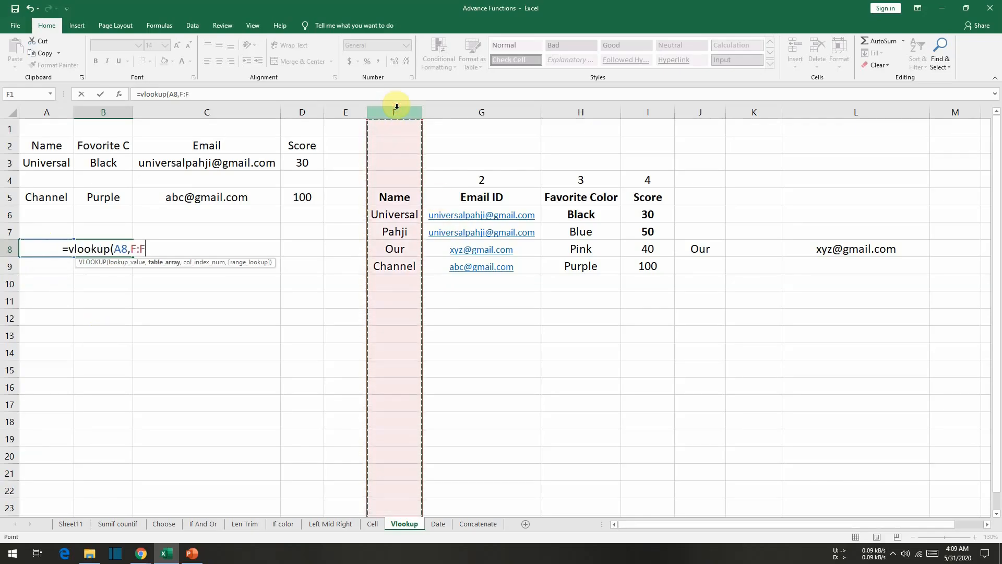
key("shift+Right")
key("shift+Right")
key("shift+Right")
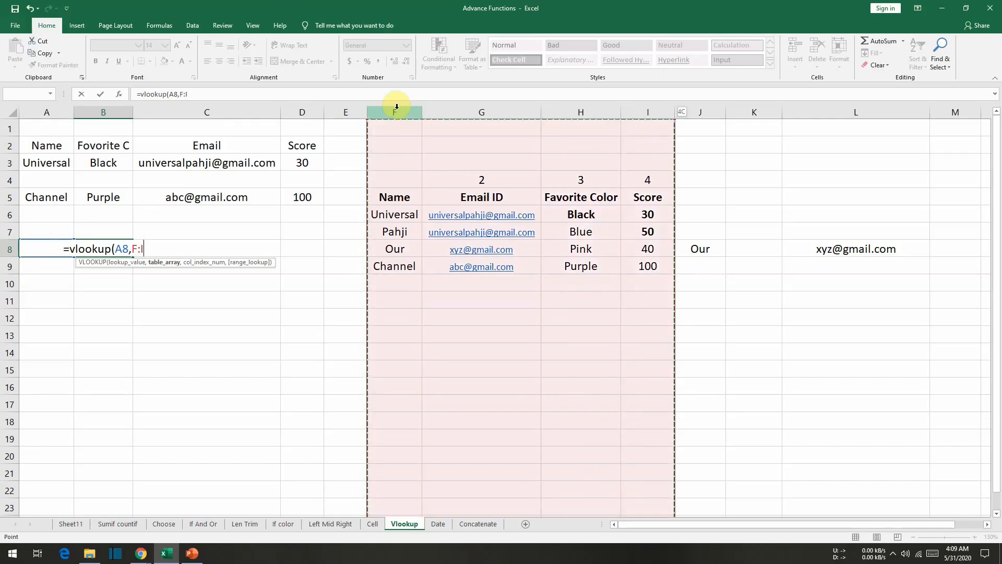
key("shift+Left")
key("shift+Left")
key("shift+Left")
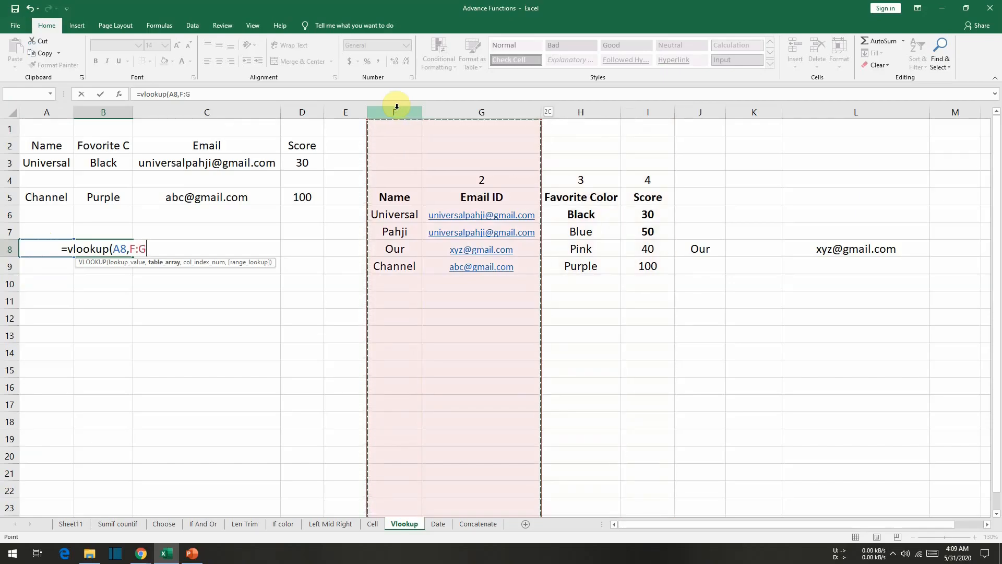
key("shift+Right")
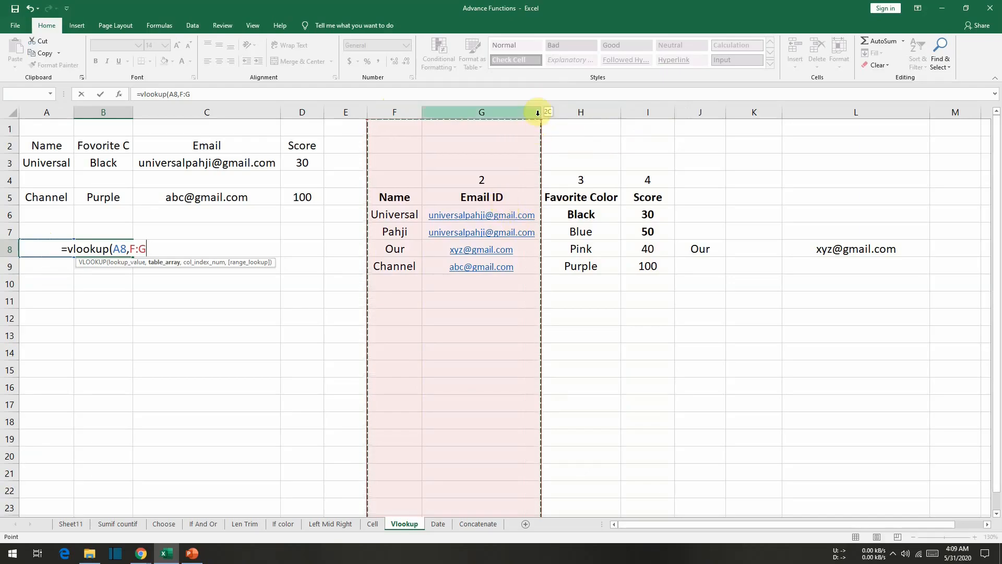
left_click_drag(593, 126, 592, 126)
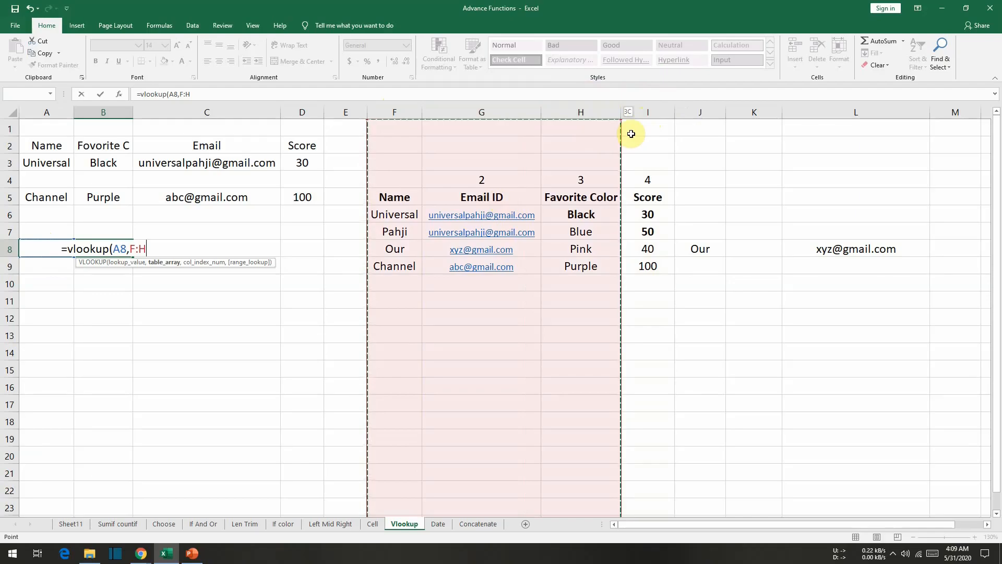
left_click_drag(632, 134, 631, 134)
type(",")
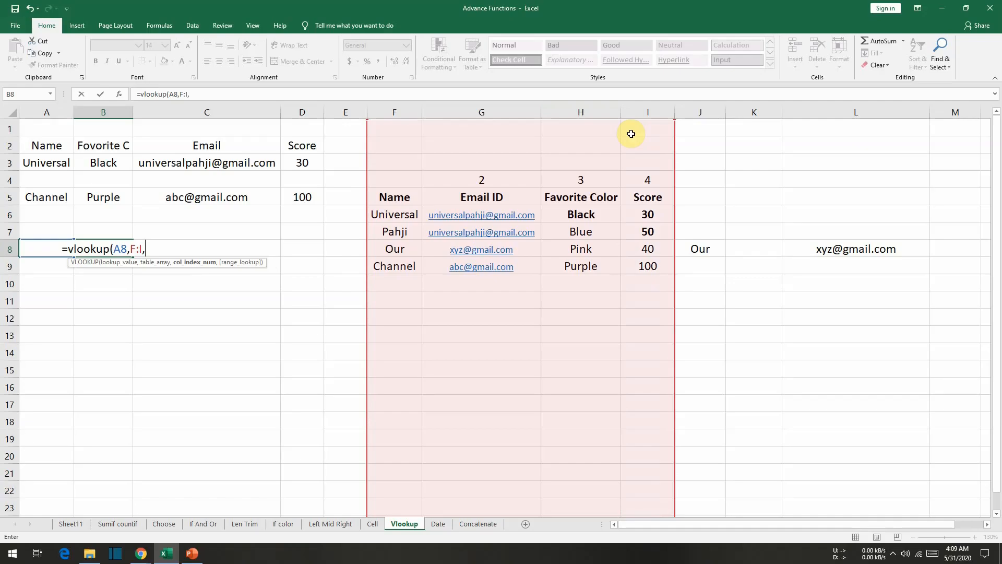
Complete the B8 formula with column index 3 and FALSE for exact match
type("3,")
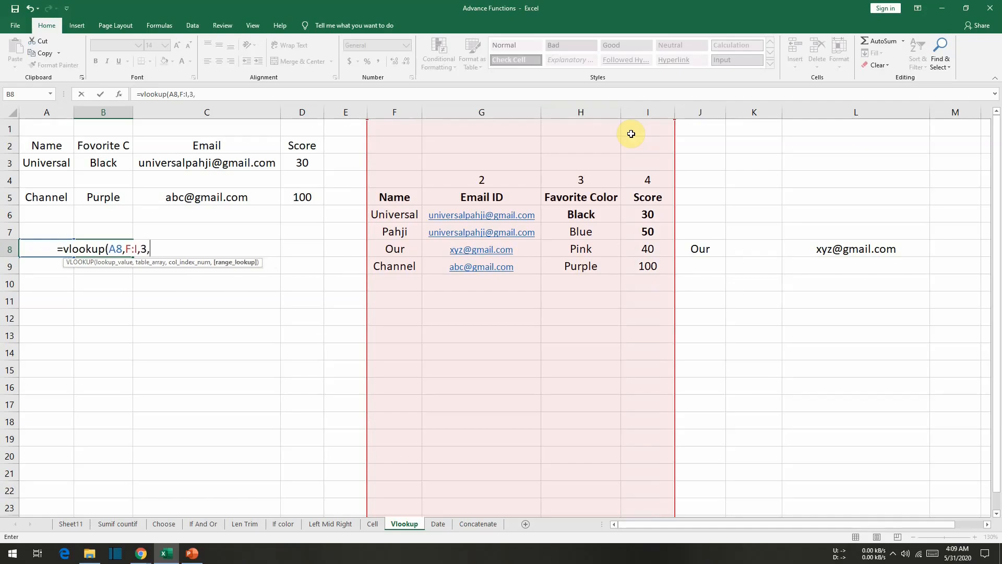
type("false)")
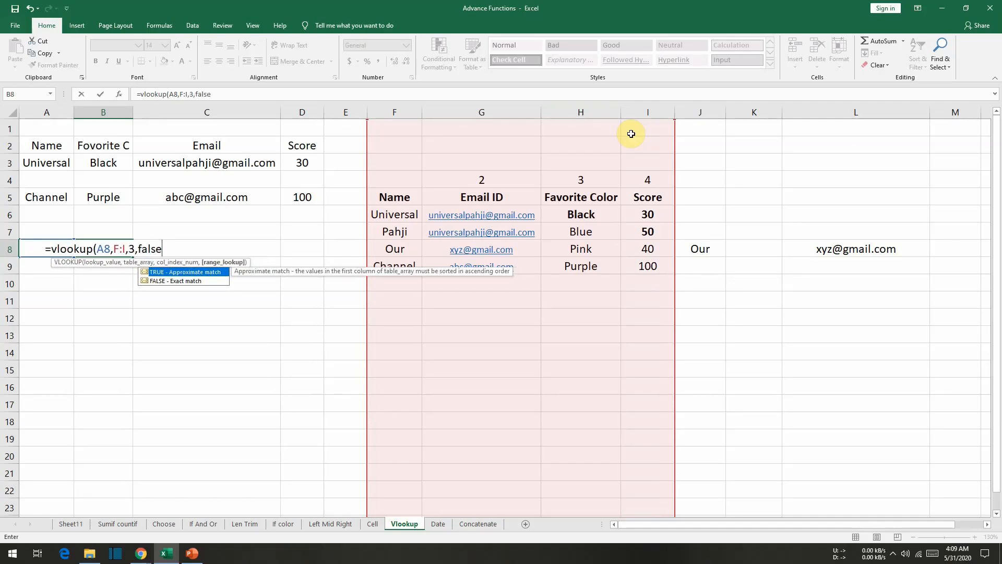
key("Return")
Enter Our as the lookup name in A8 and check the color returned in B8 against the source table
key("Up")
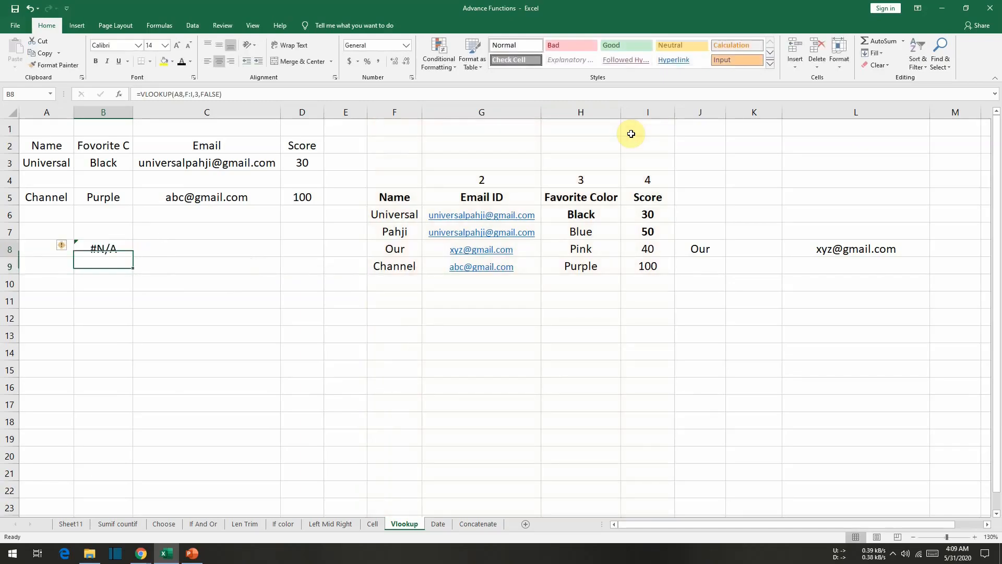
key("Left")
type("Our")
key("Return")
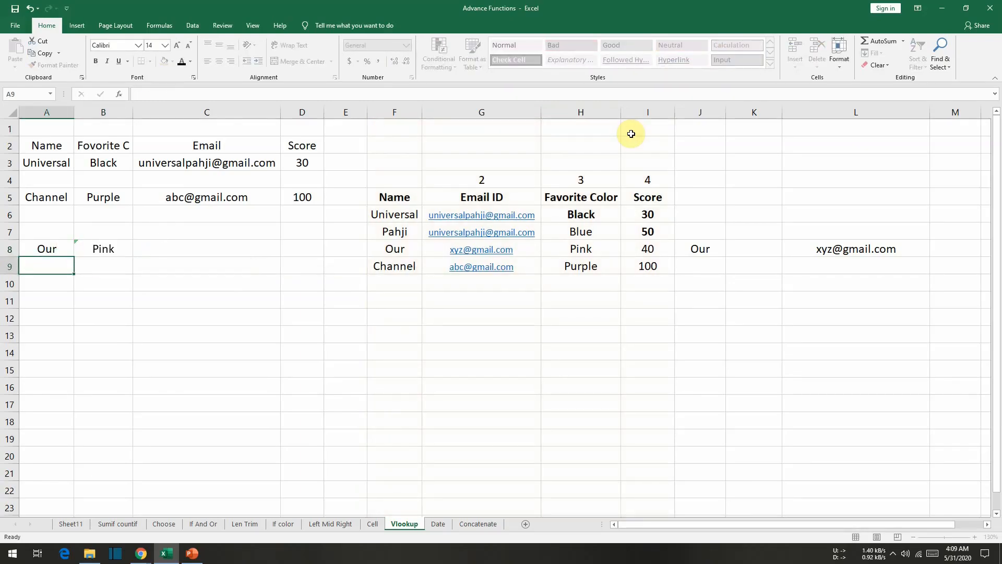
key("Up")
key("Right")
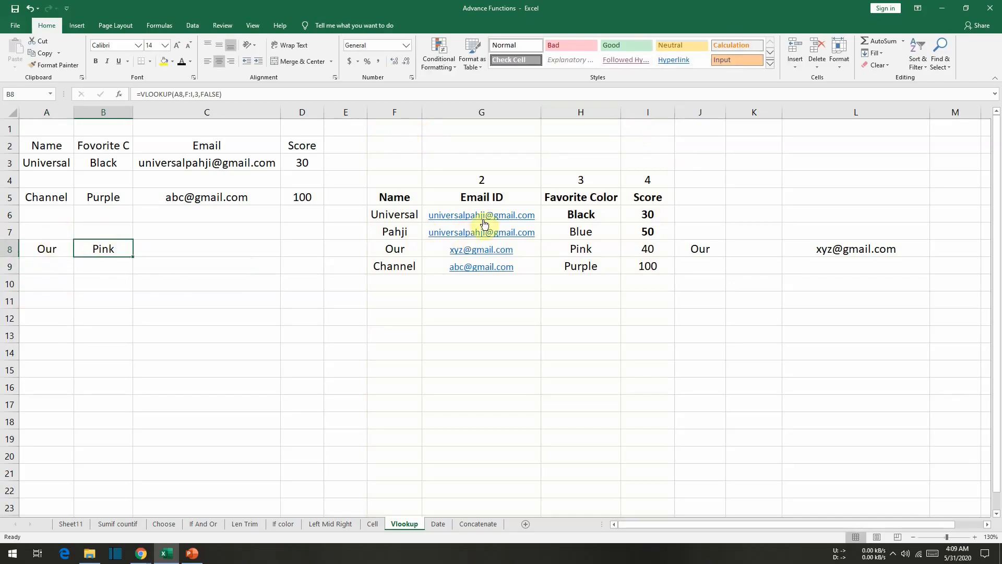
left_click(40, 249)
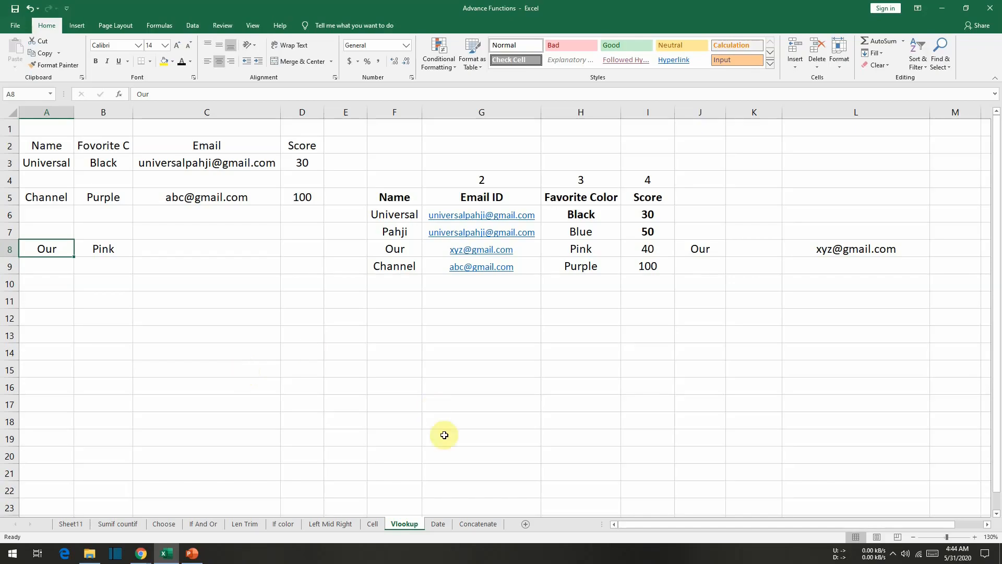
On the Date sheet, enter =TODAY() in I9 to return the current date
left_click(439, 524)
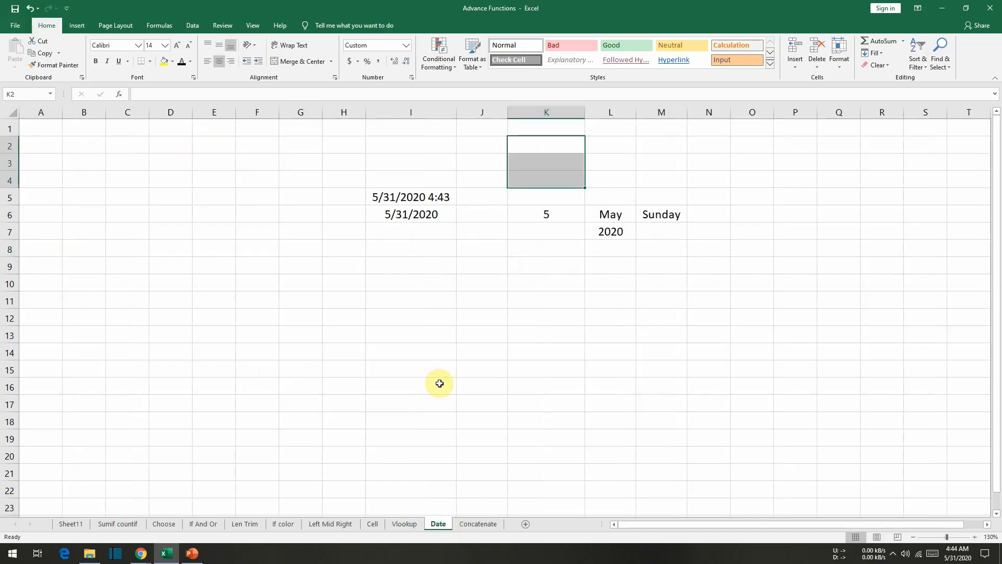
left_click(537, 164)
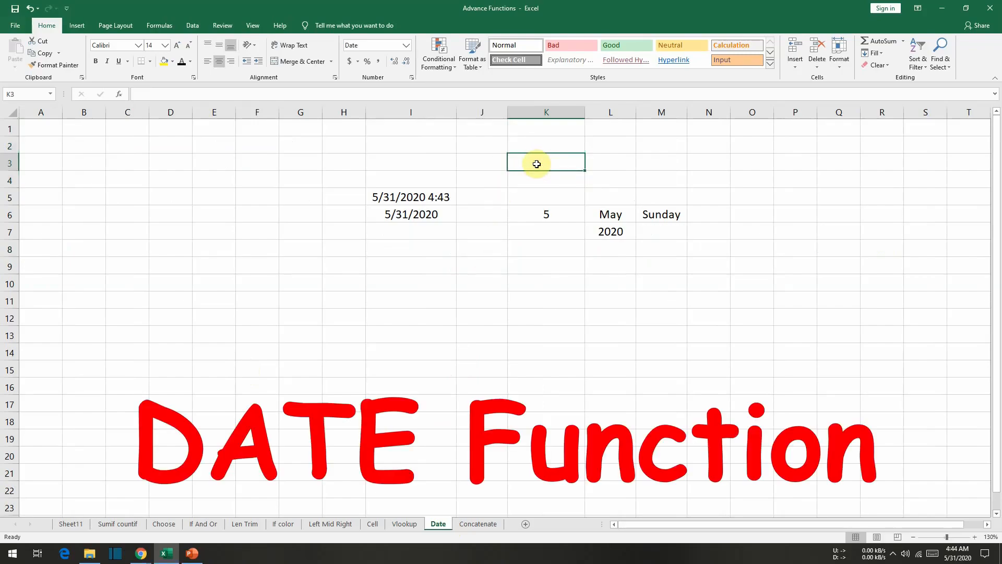
left_click(411, 263)
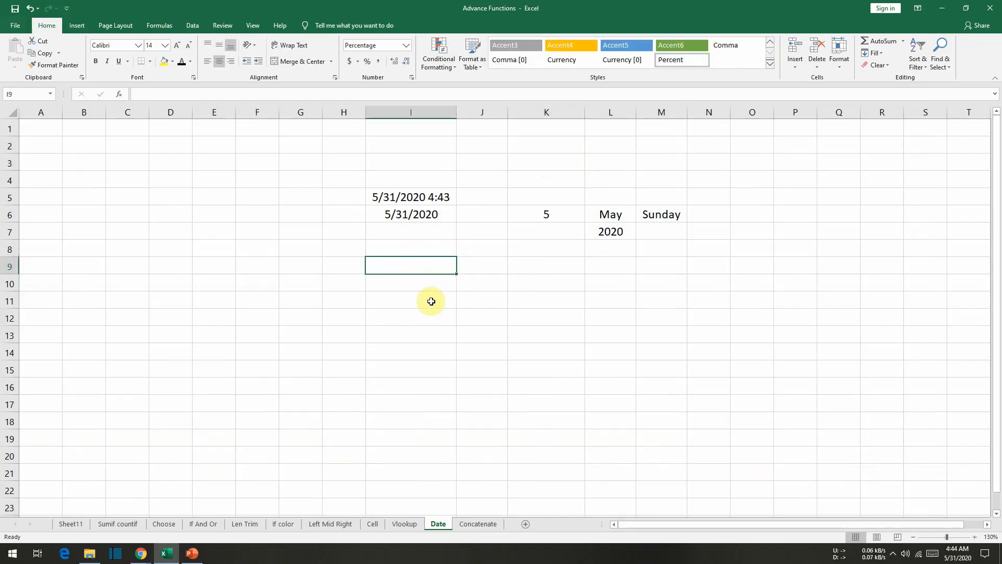
type("=")
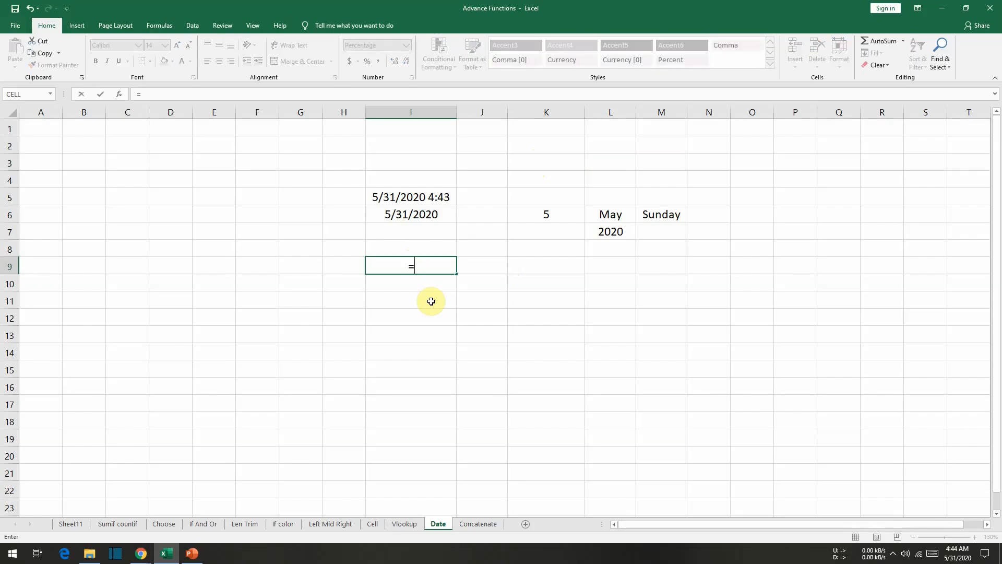
type("today")
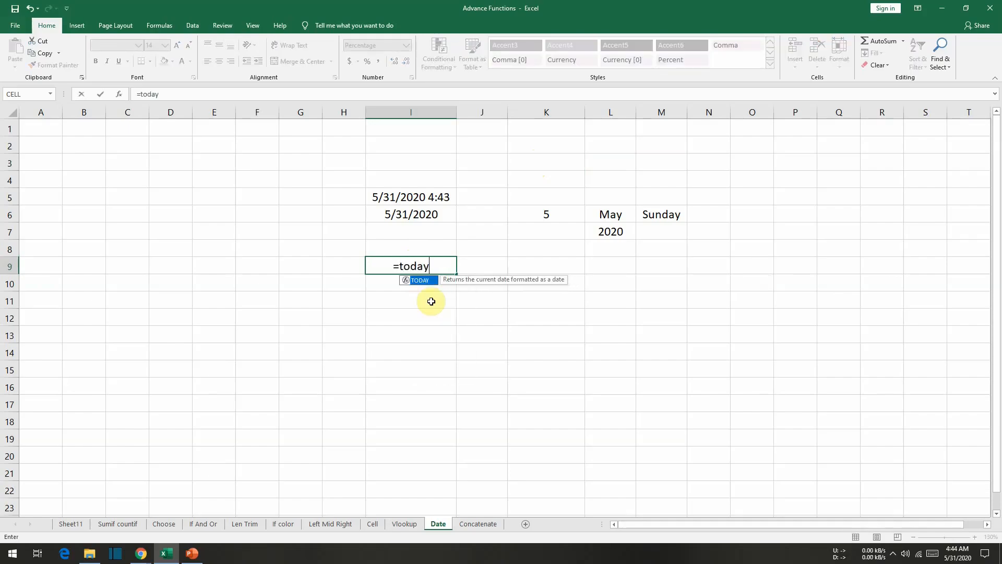
type("()")
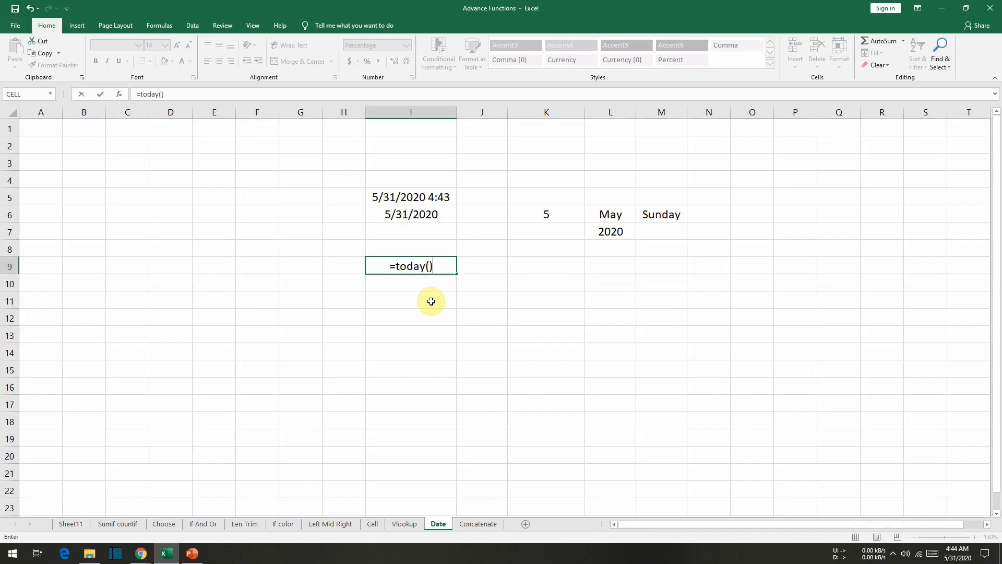
key("Return")
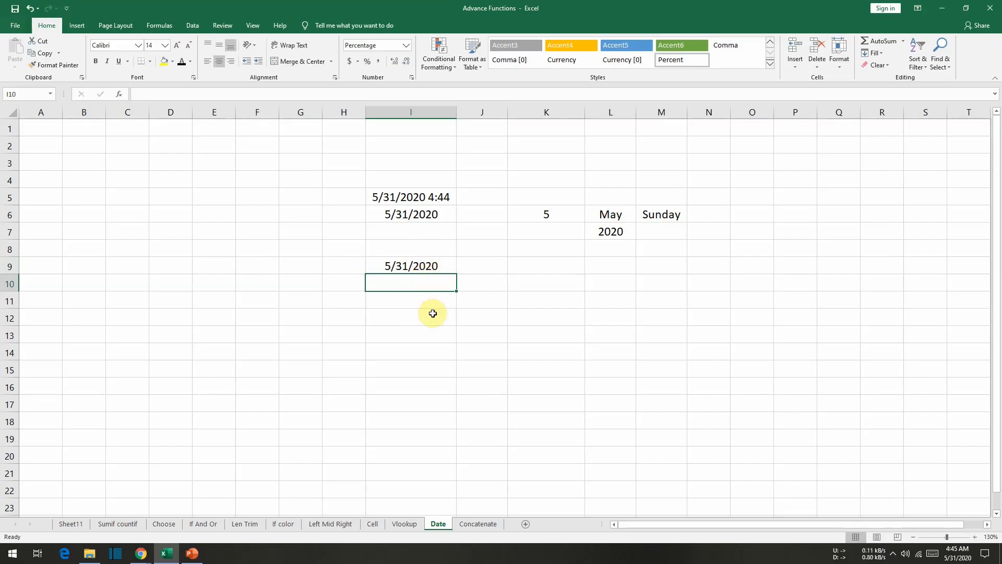
Enter =NOW() in I10 for the current date and time, and compare it with the TODAY formula in I9
type("=now")
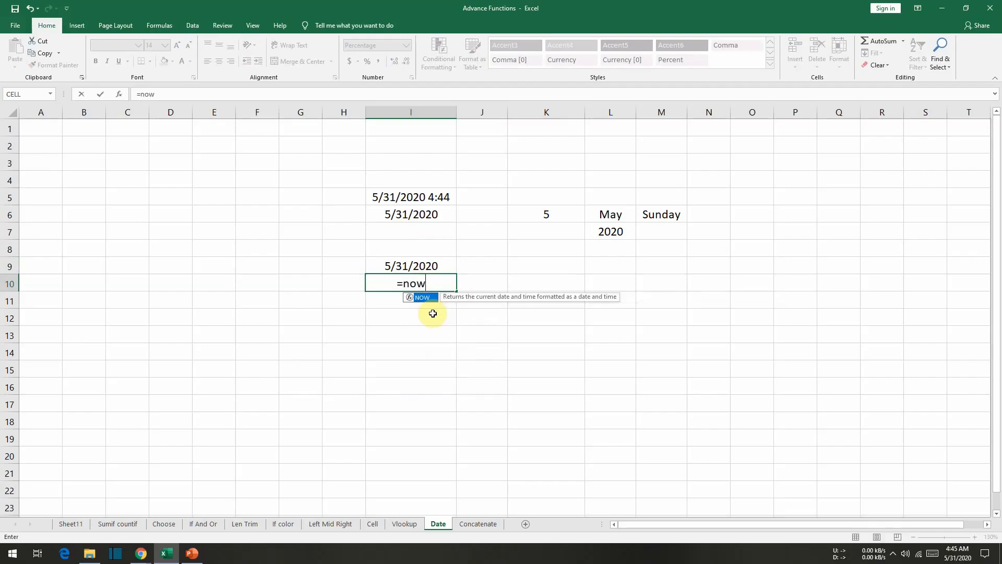
type("()")
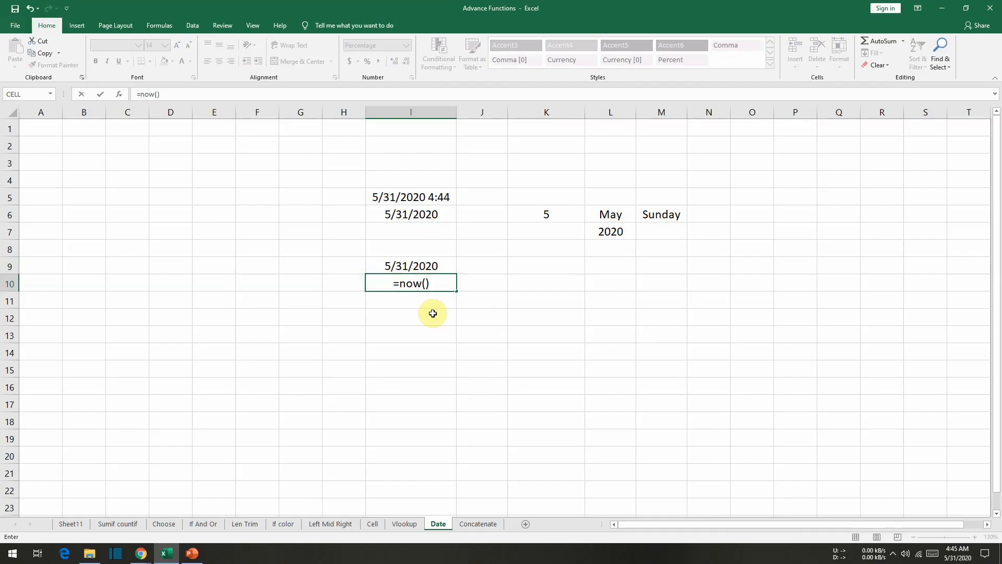
key("Return")
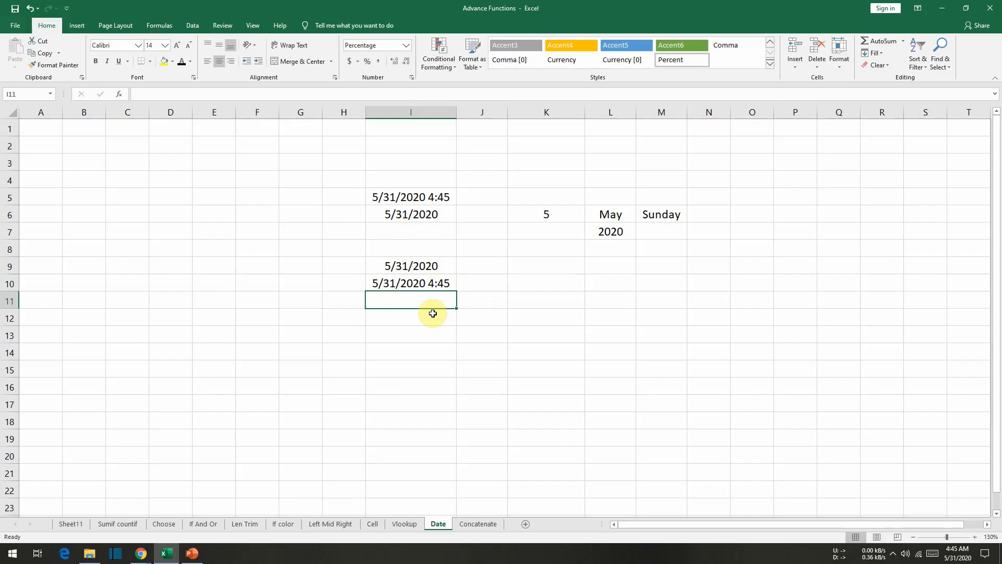
key("Up")
key("Up")
key("Down")
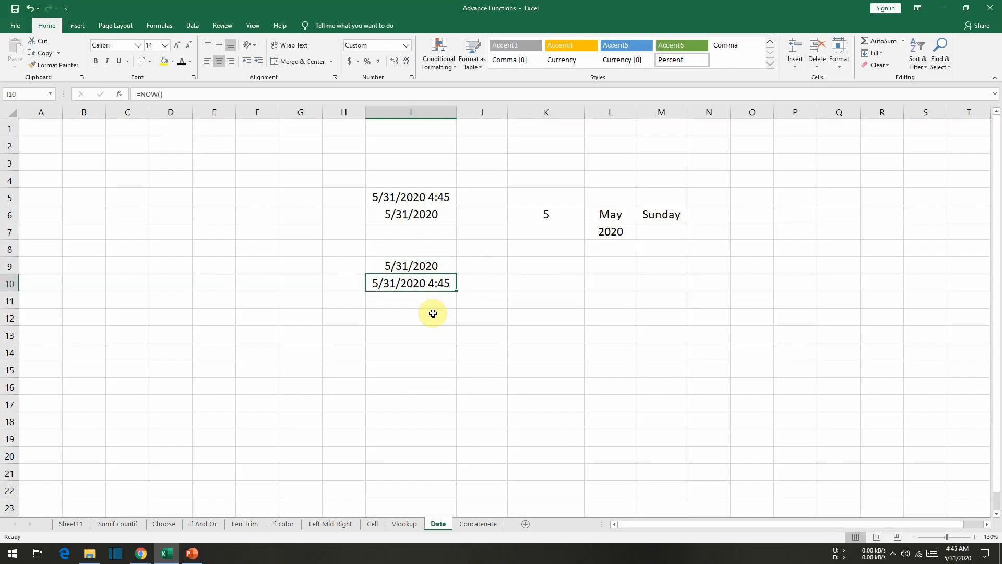
key("Up")
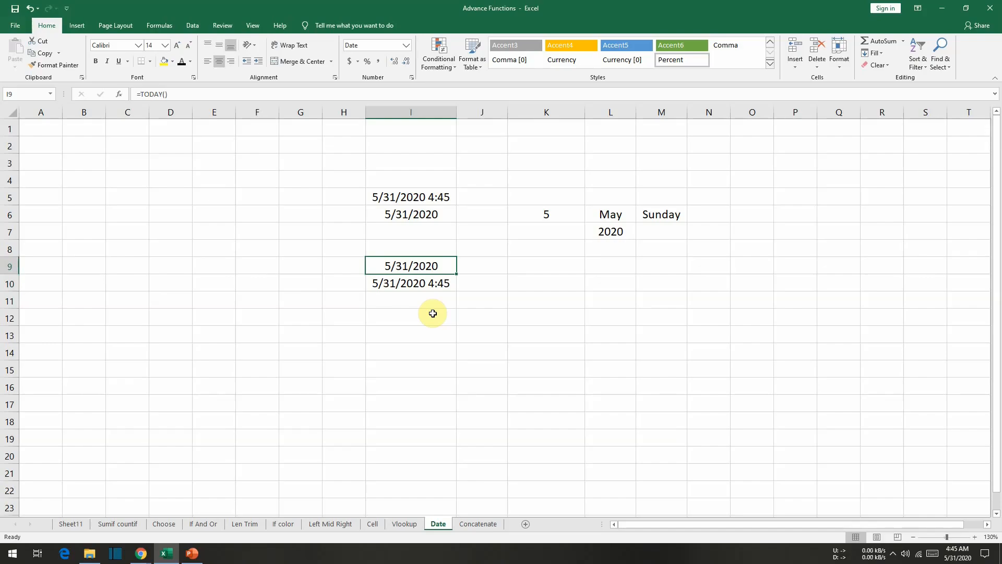
key("Down")
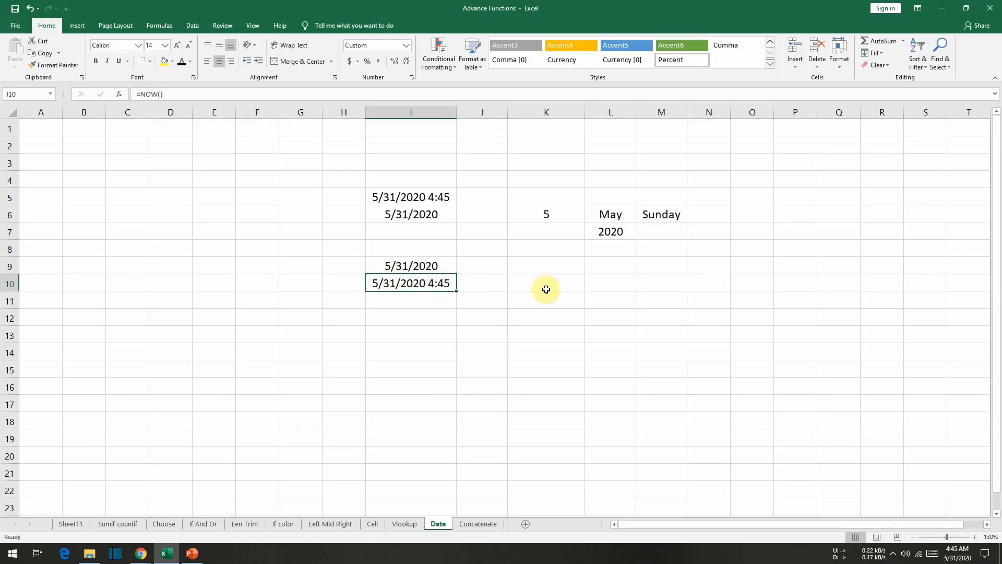
Enter =MONTH(I9) in K9 to return the month number of the date, using the formula in K6 as reference
left_click(545, 212)
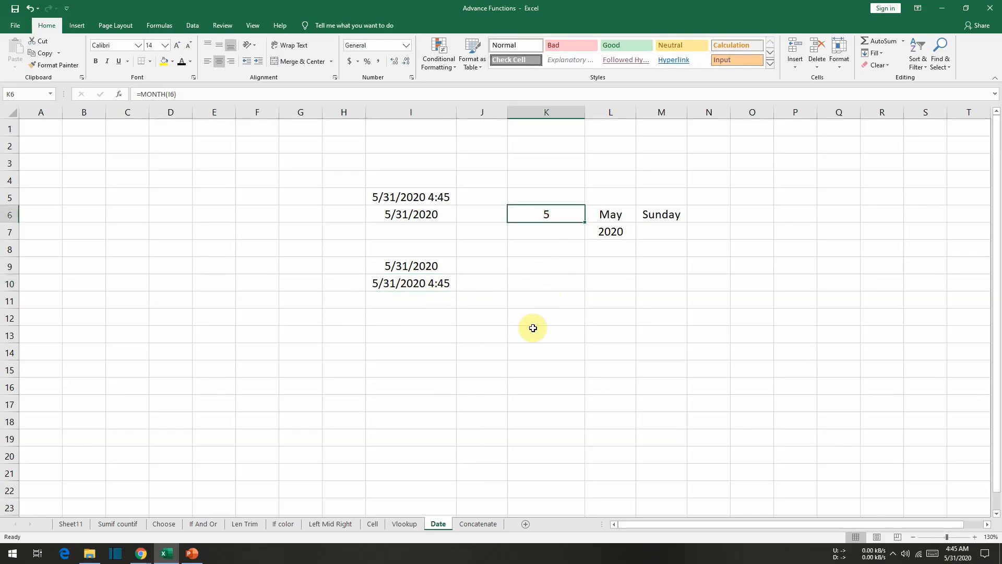
left_click(545, 264)
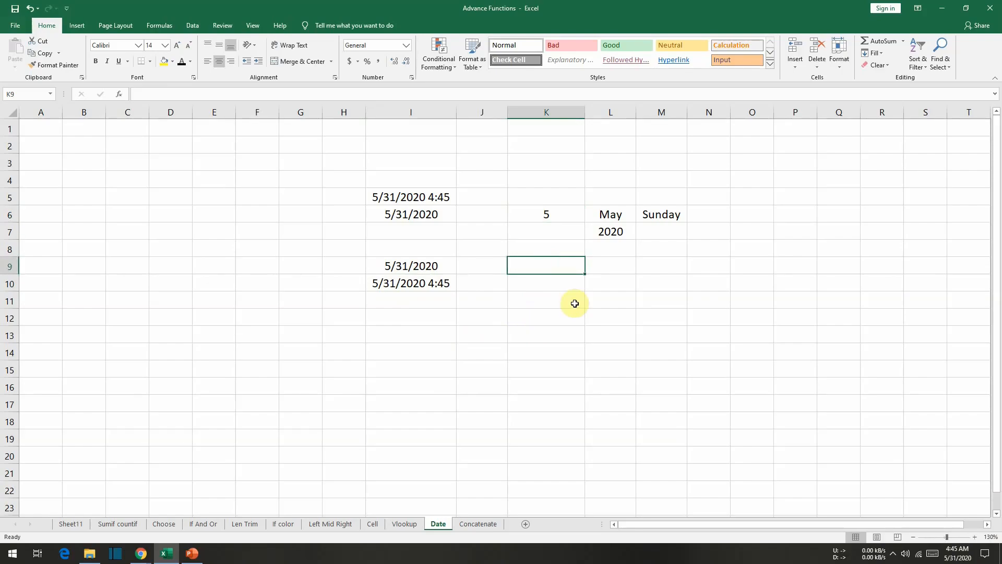
type("=month")
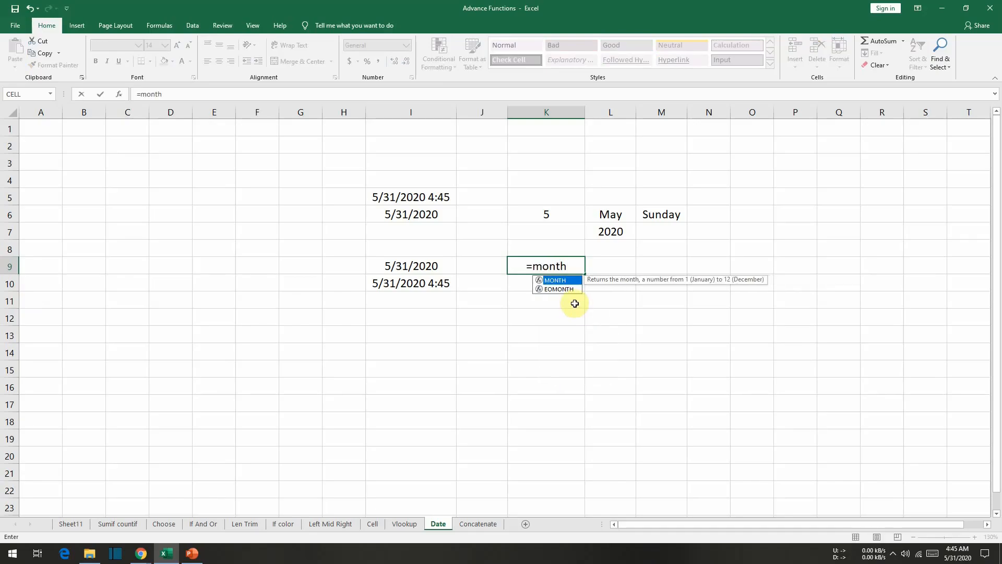
type("(")
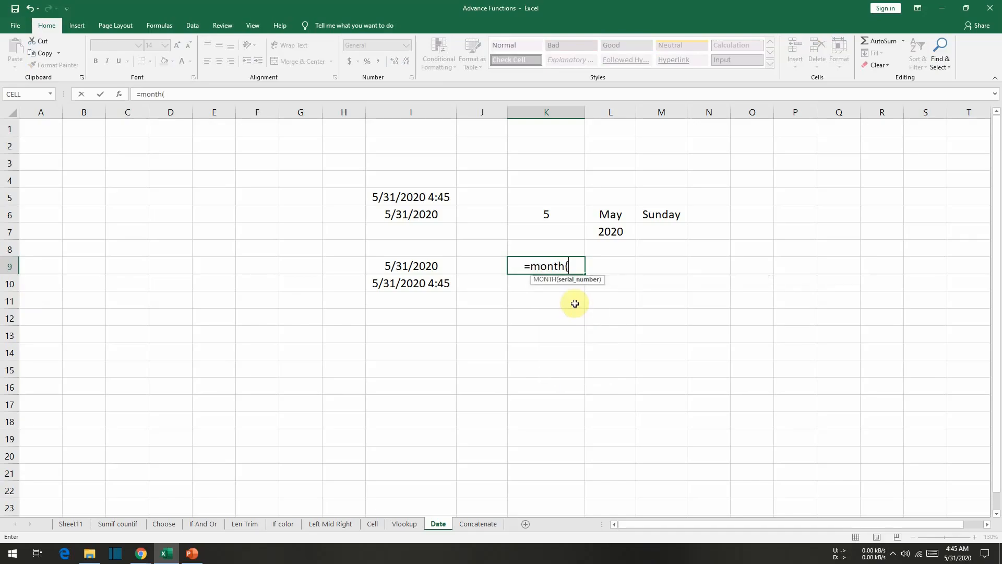
left_click(395, 264)
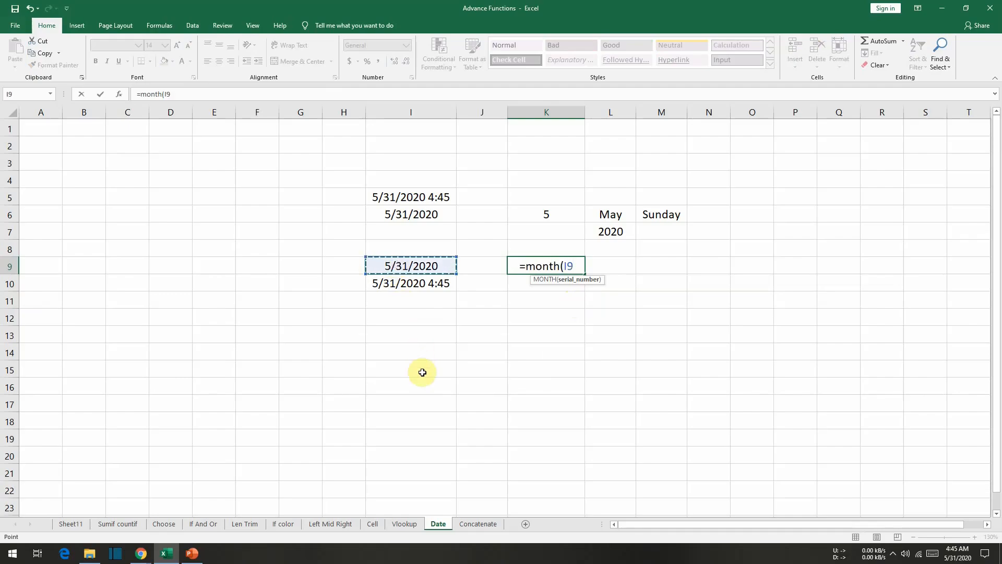
type(")")
key("Return")
key("Up")
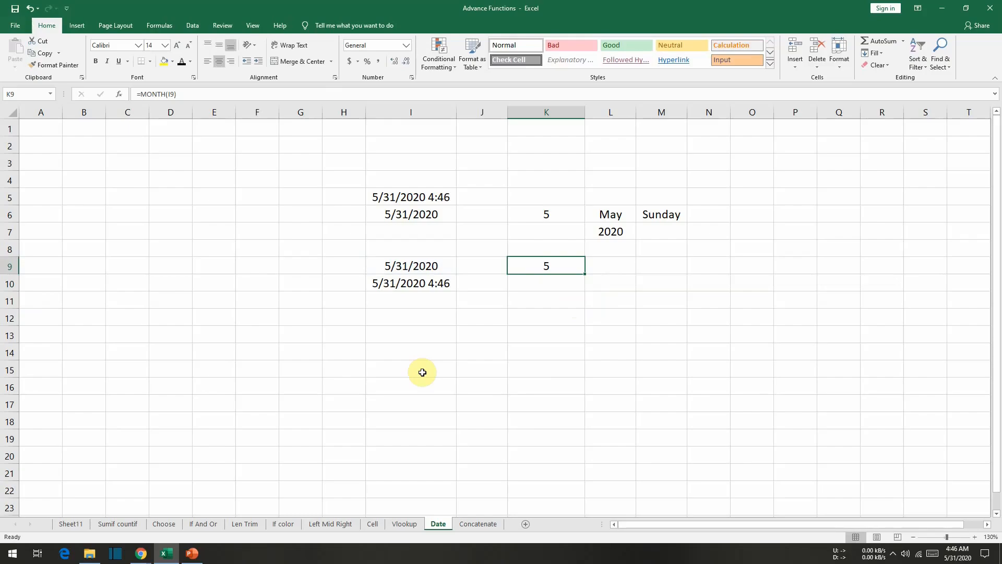
Replace the TODAY formula in I9 with the date 6/2/2020 to test the month formula
key("Left")
key("Left")
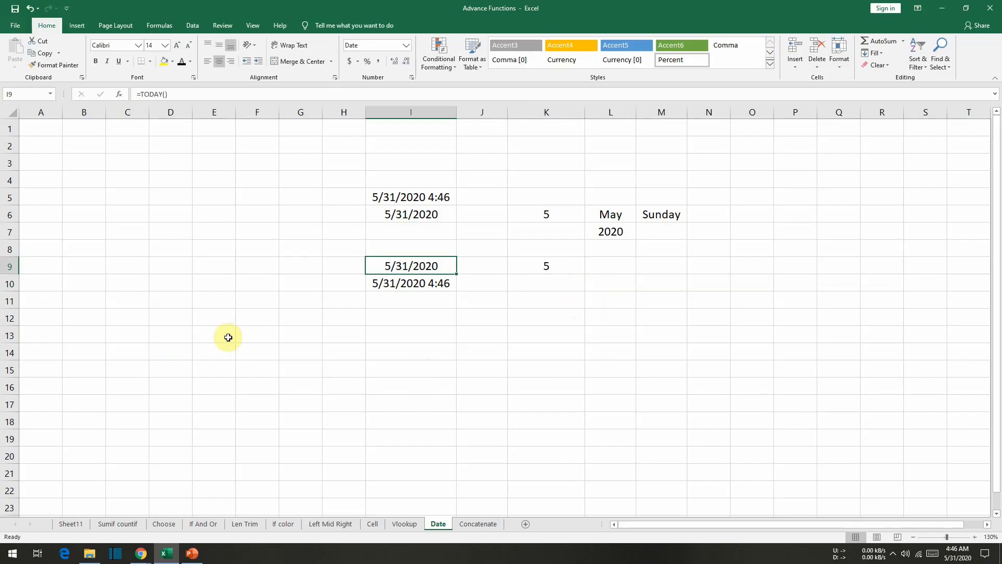
type("6//")
key("BackSpace")
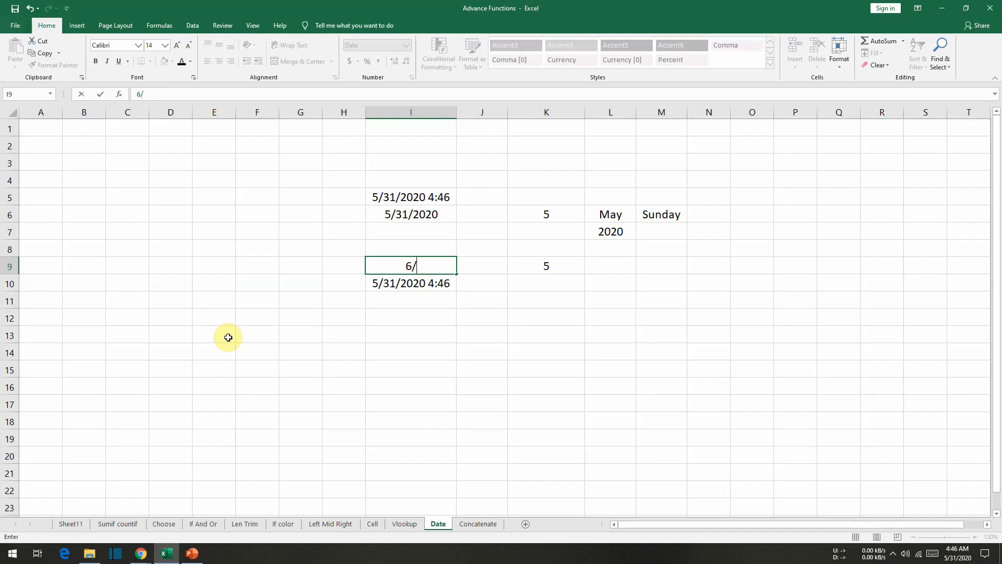
type("2/2020")
key("Return")
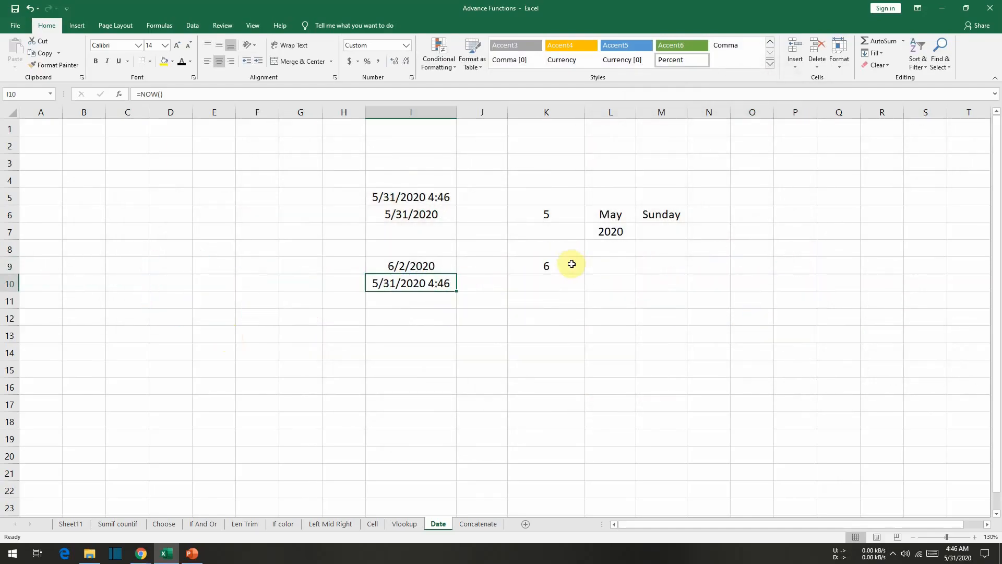
left_click(424, 266)
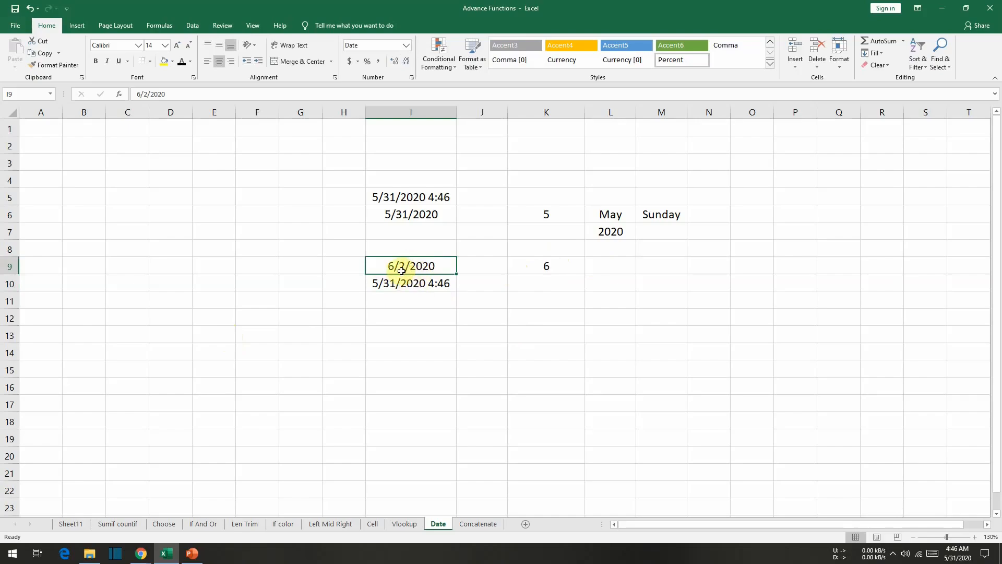
Enter =TEXT(I9,"mmm") in L9 to return the abbreviated month name of the date
left_click(611, 265)
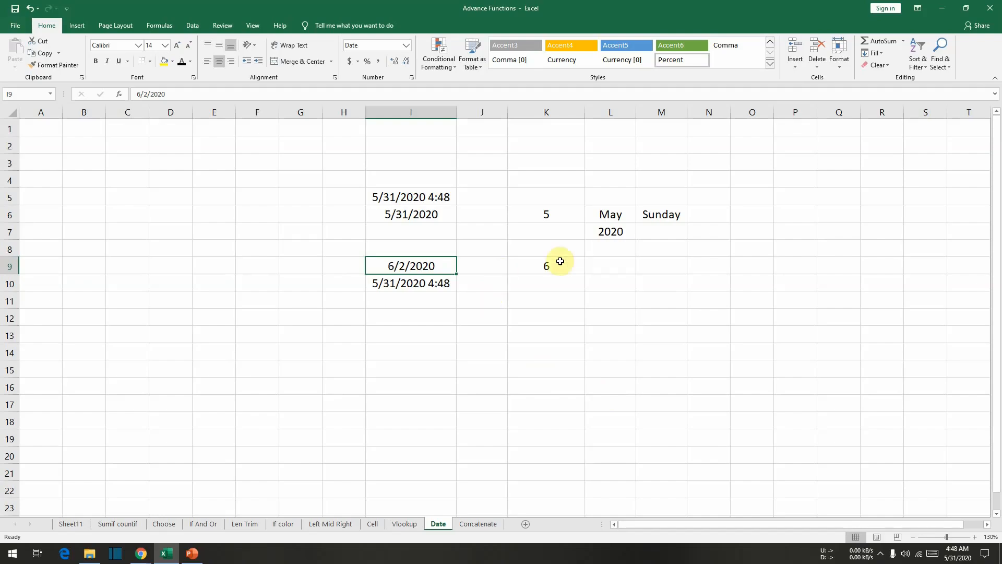
left_click(604, 265)
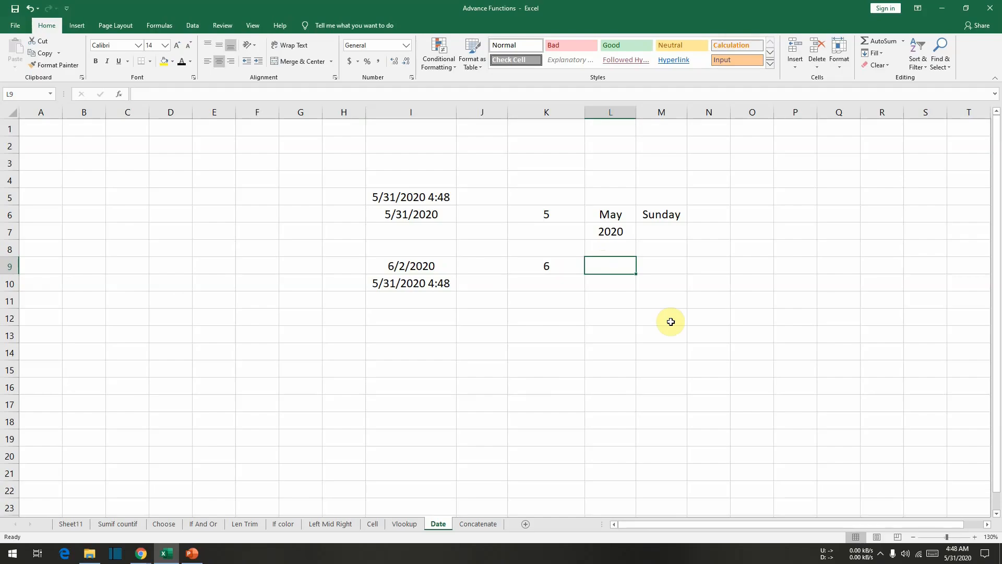
type("=")
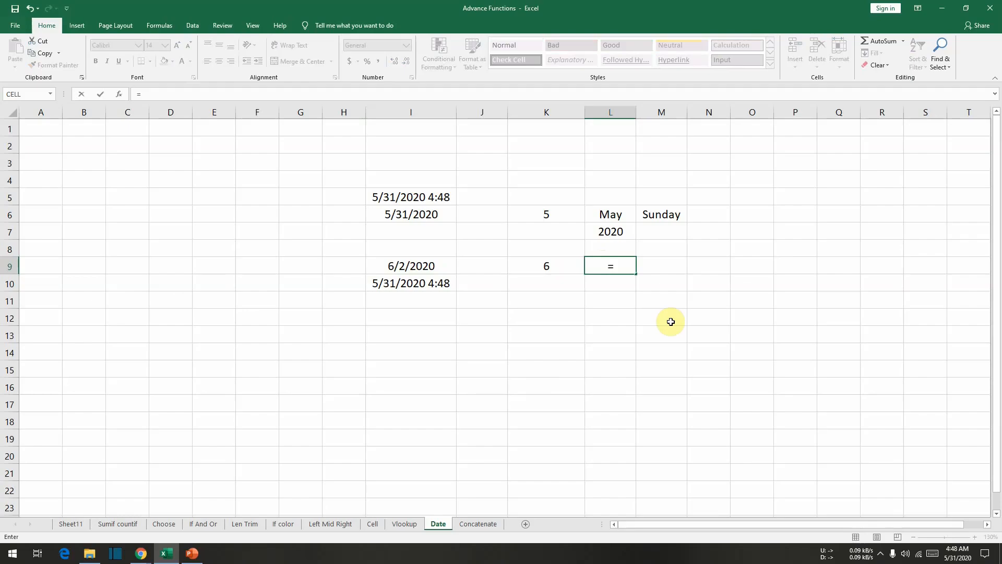
type("text")
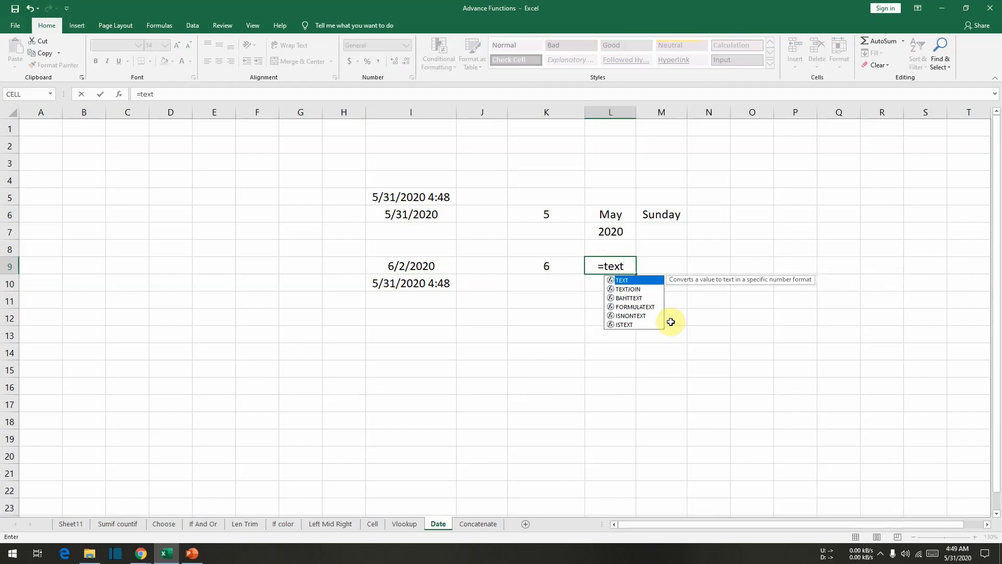
type("(")
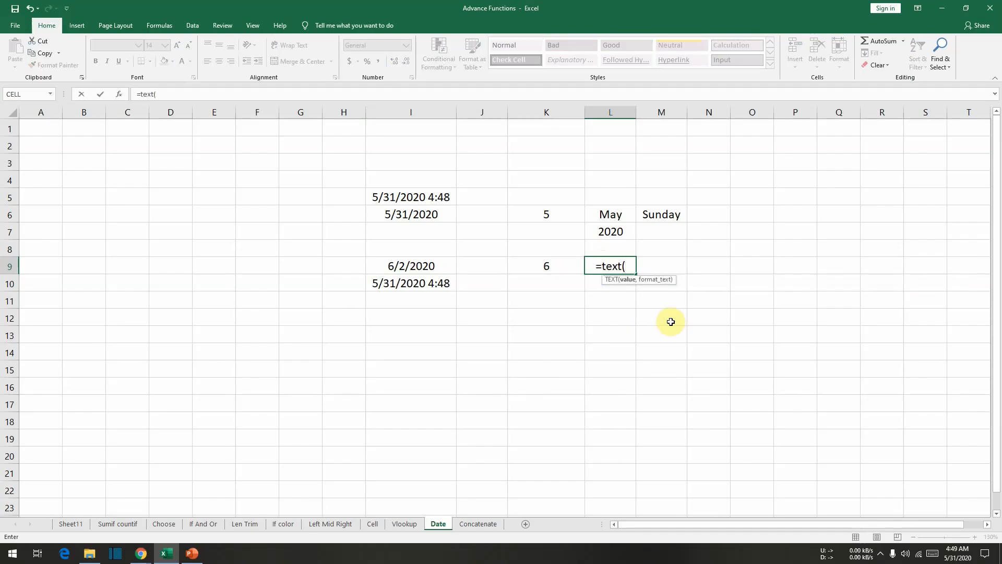
left_click(400, 266)
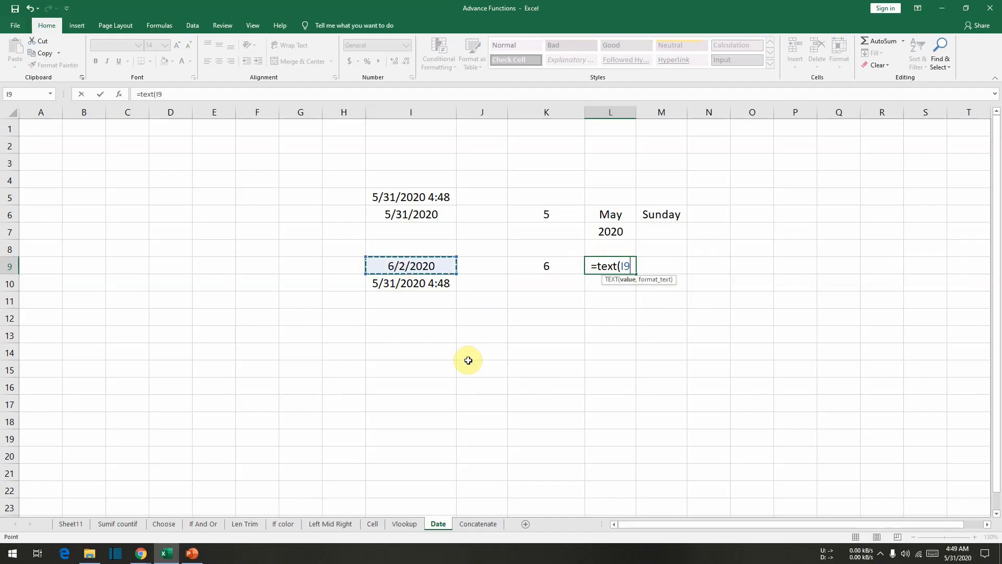
type(",\"mmm\"")
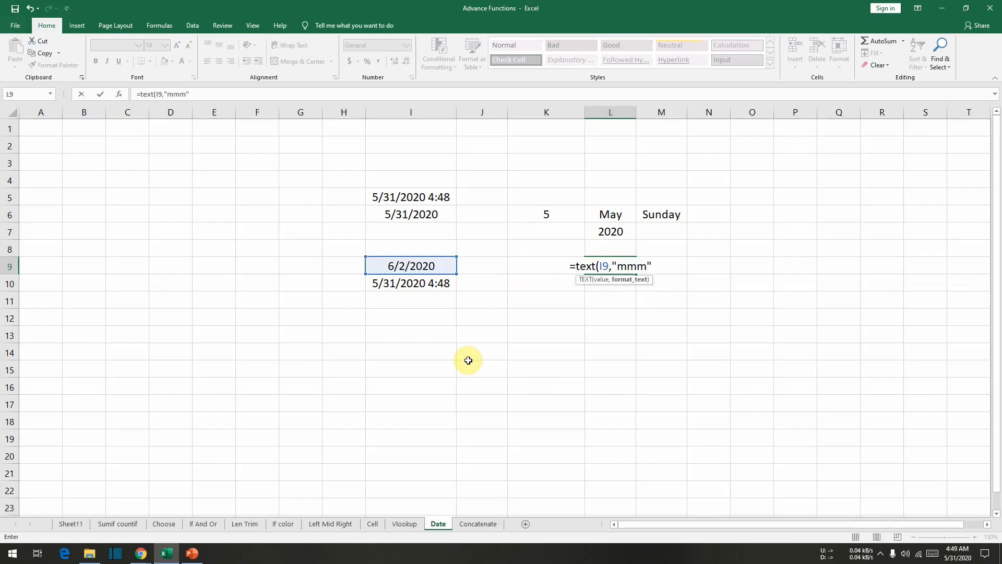
type(")")
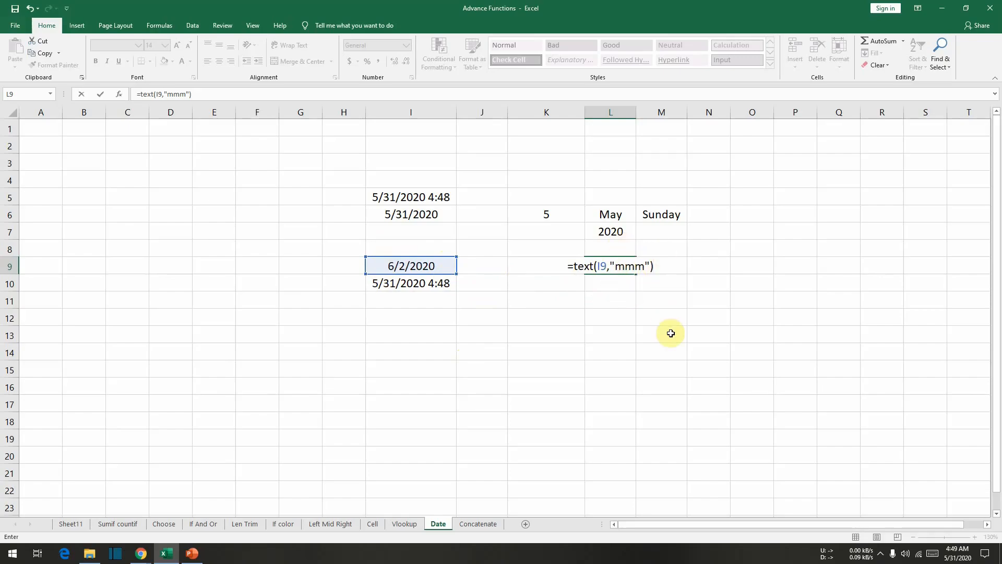
key("Return")
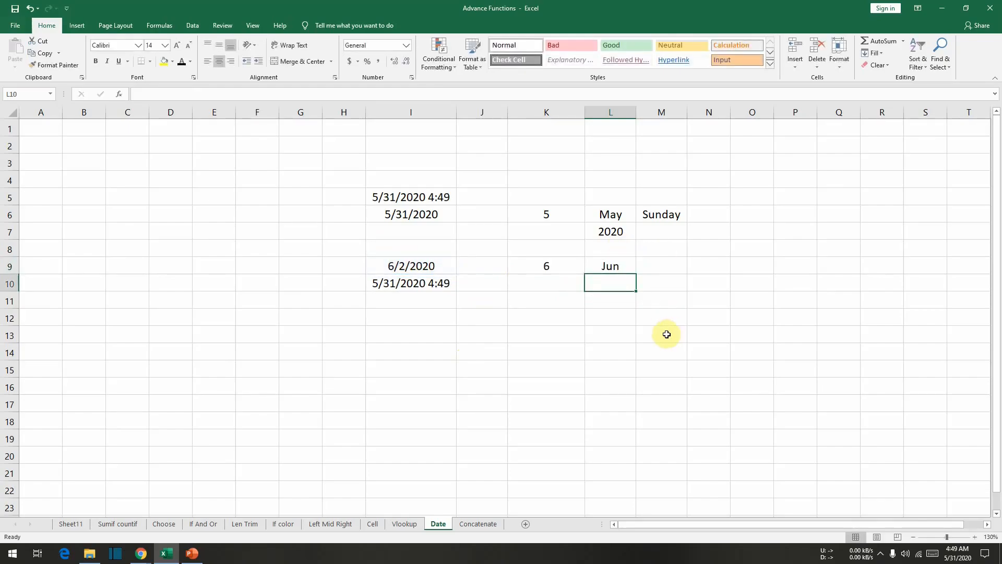
Change the date in I9 to 5/2/2020 to test the month number and month name formulas
left_click(618, 269)
double_click(391, 268)
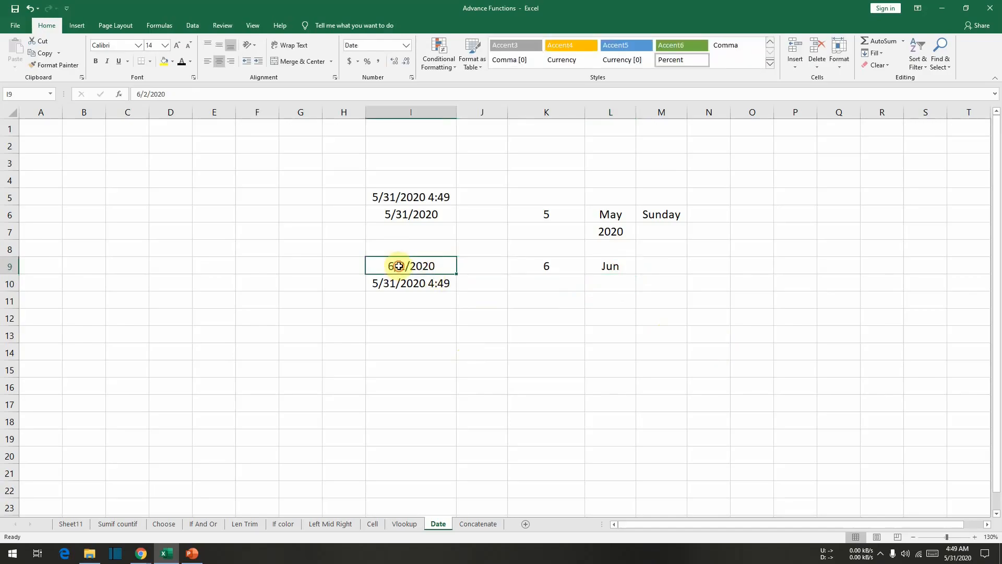
key("BackSpace")
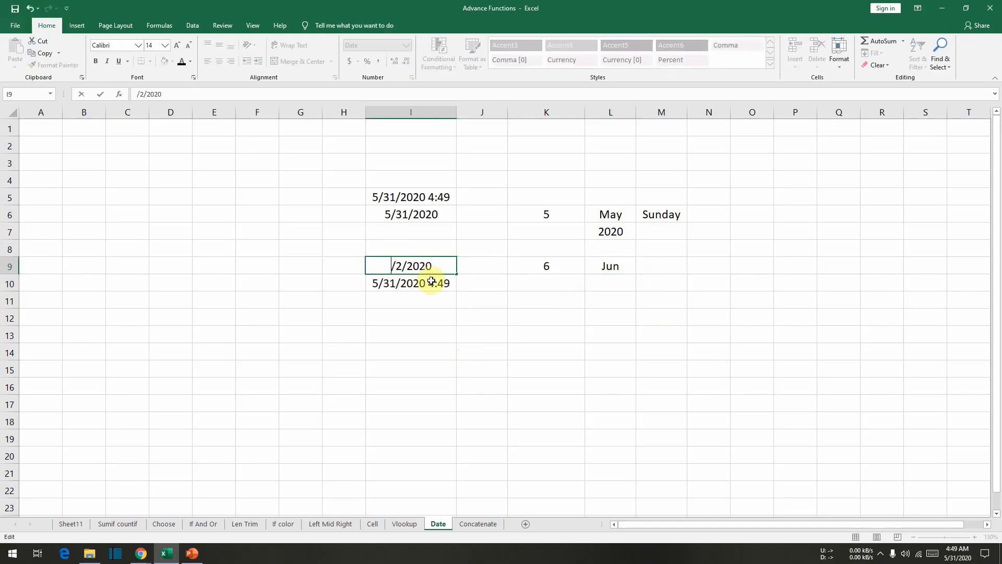
type("5")
key("Return")
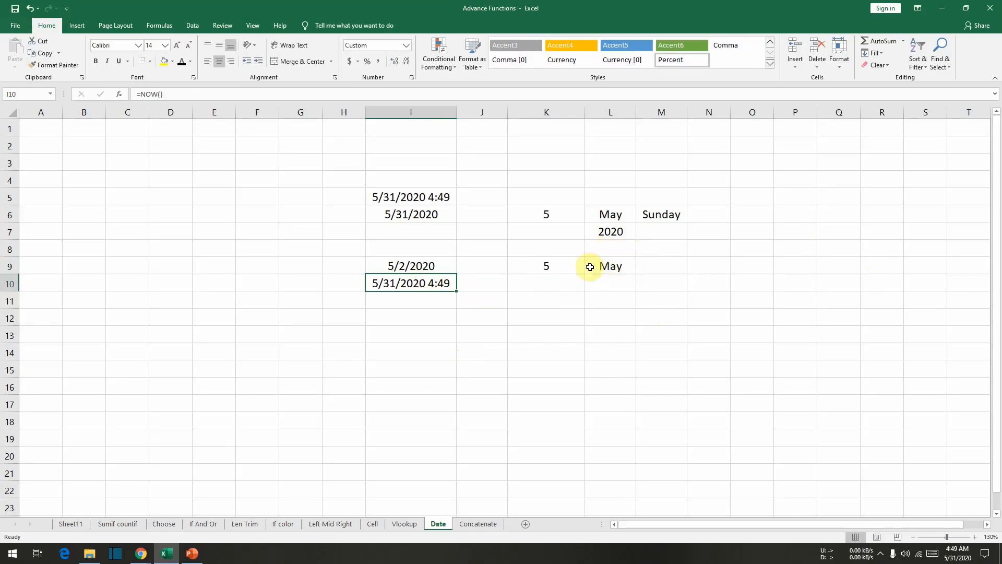
Enter =YEAR(I9) in L10 to return the year of the date
left_click(604, 284)
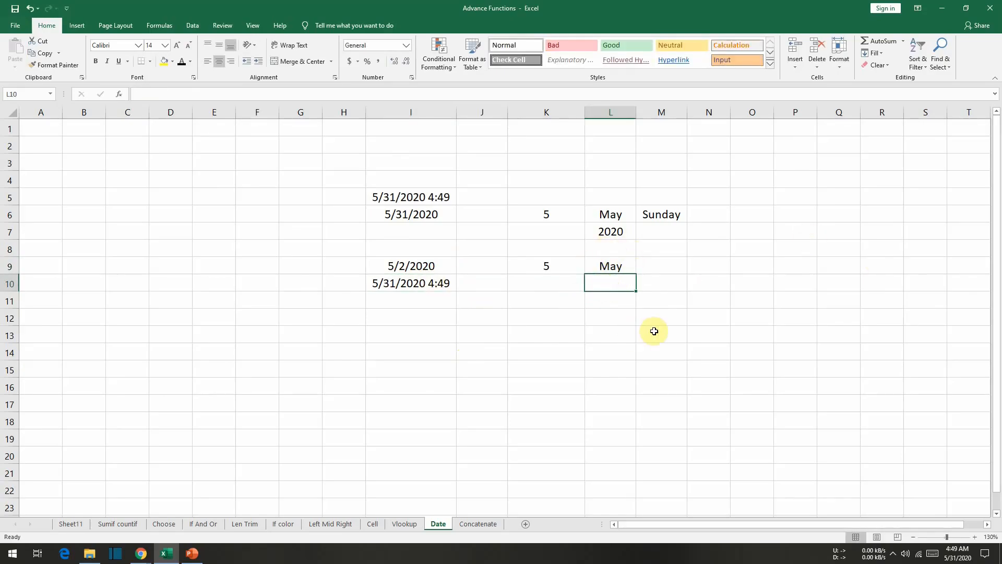
type("=")
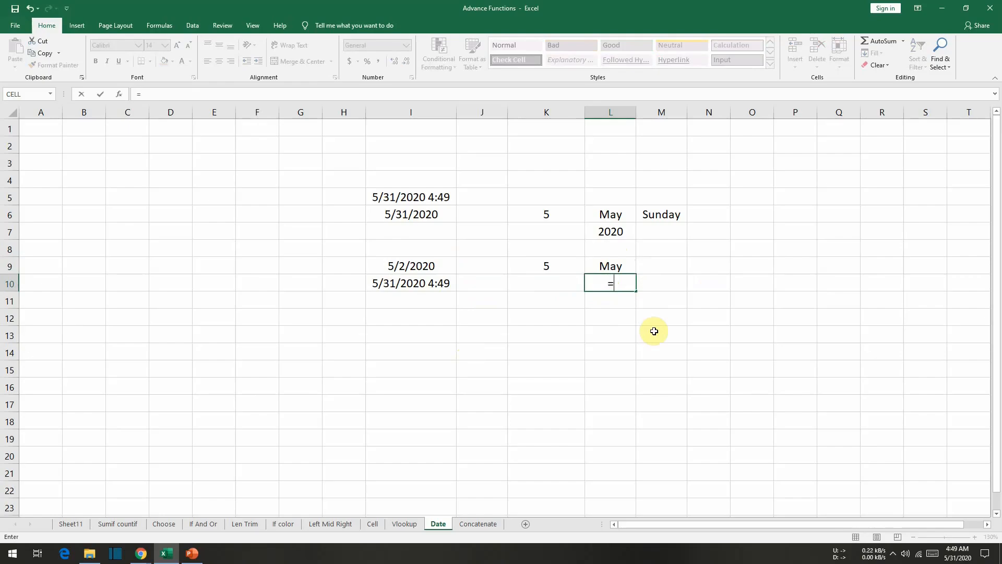
type("yesr")
key("BackSpace")
key("BackSpace")
type("ar")
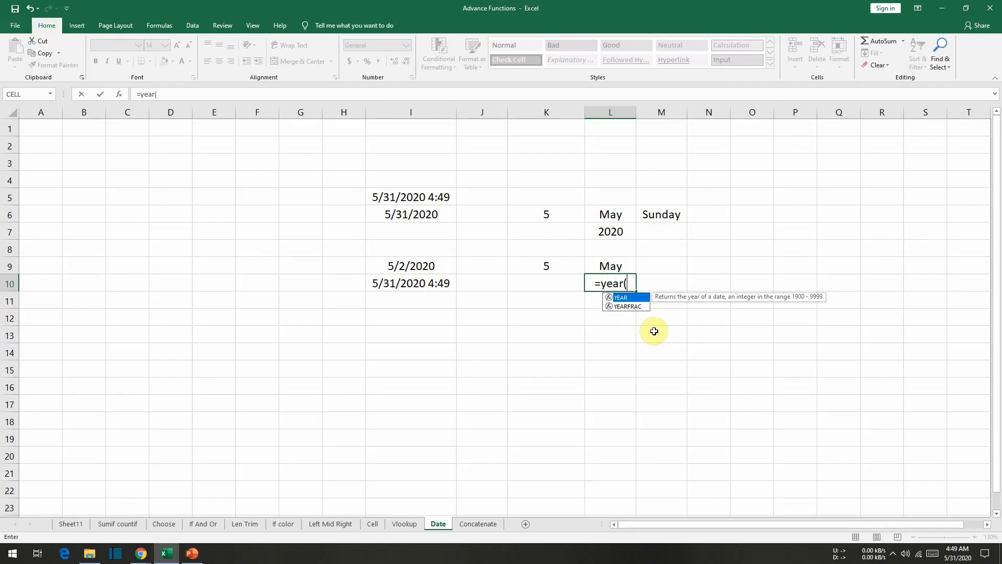
type("(")
left_click(428, 261)
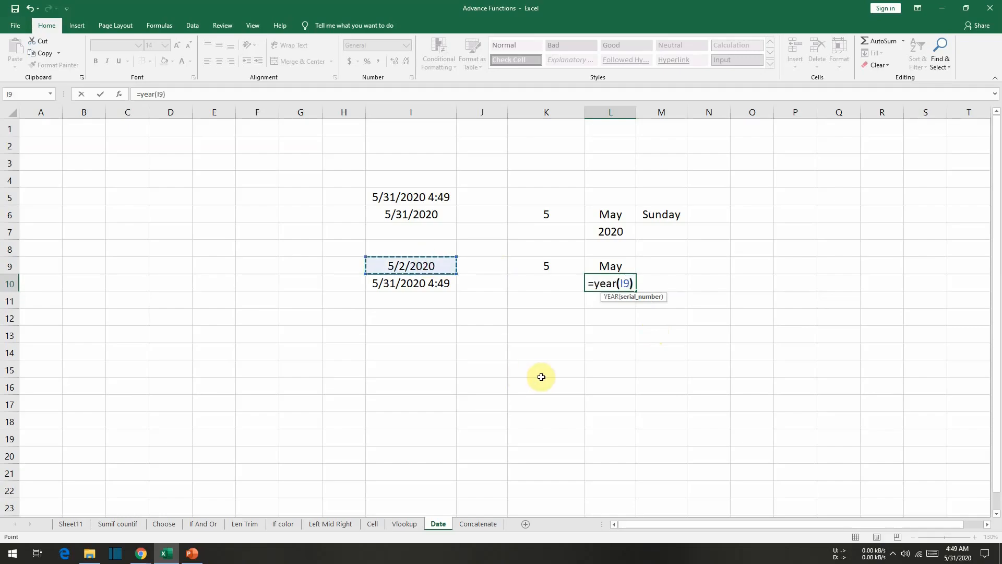
type(")")
key("Return")
key("Up")
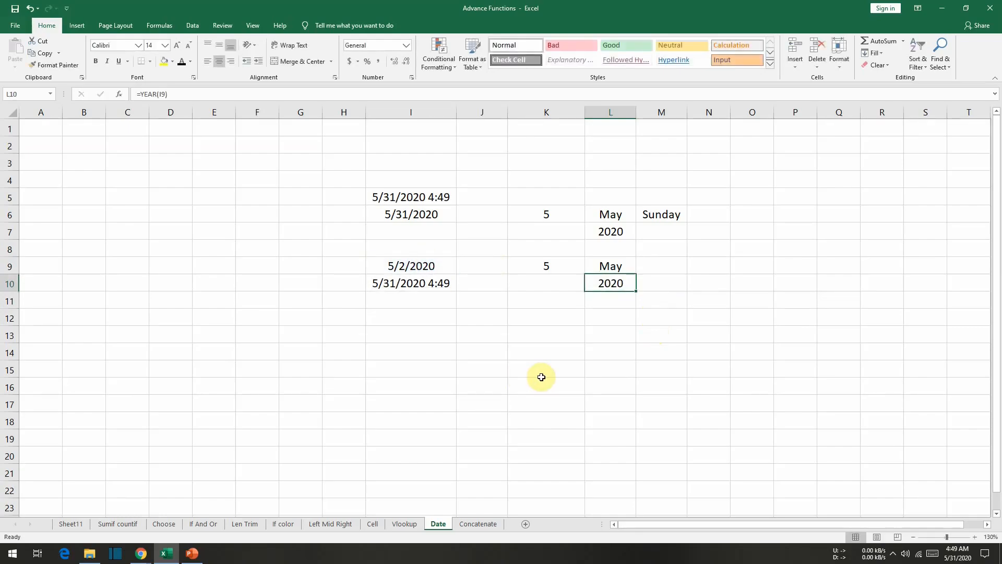
Change the date in I9 to 5/2/2021 to test the YEAR formula in L10
left_click(436, 267)
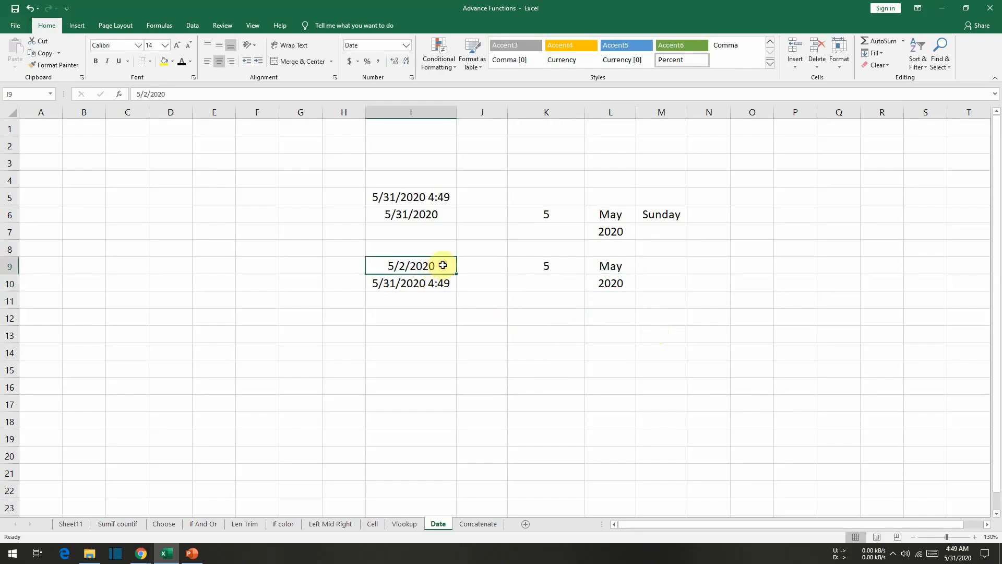
double_click(443, 265)
key("BackSpace")
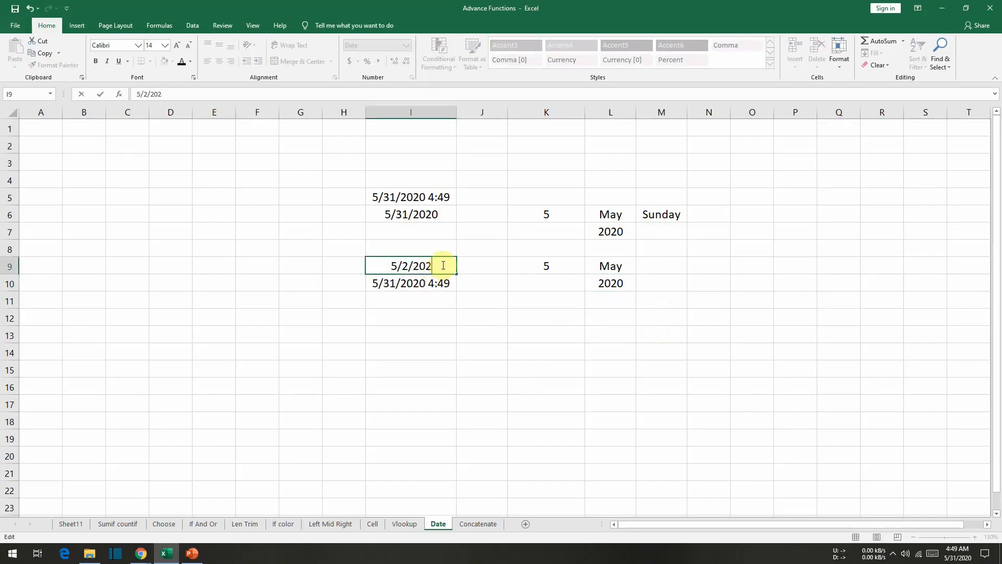
type("1")
key("Return")
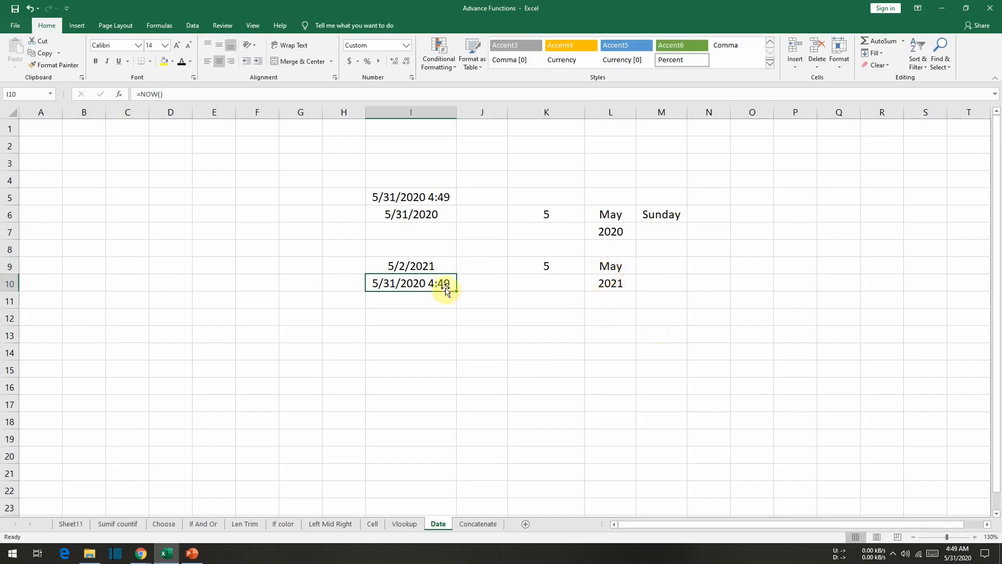
Set the date in I9 back to 5/2/2020
left_click(446, 265)
double_click(452, 273)
key("BackSpace")
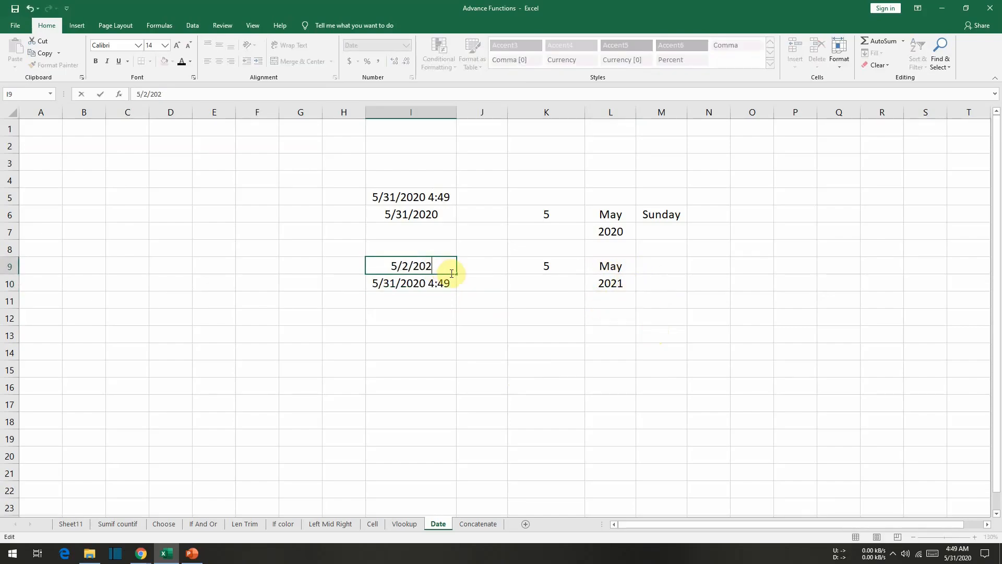
type("0")
key("Return")
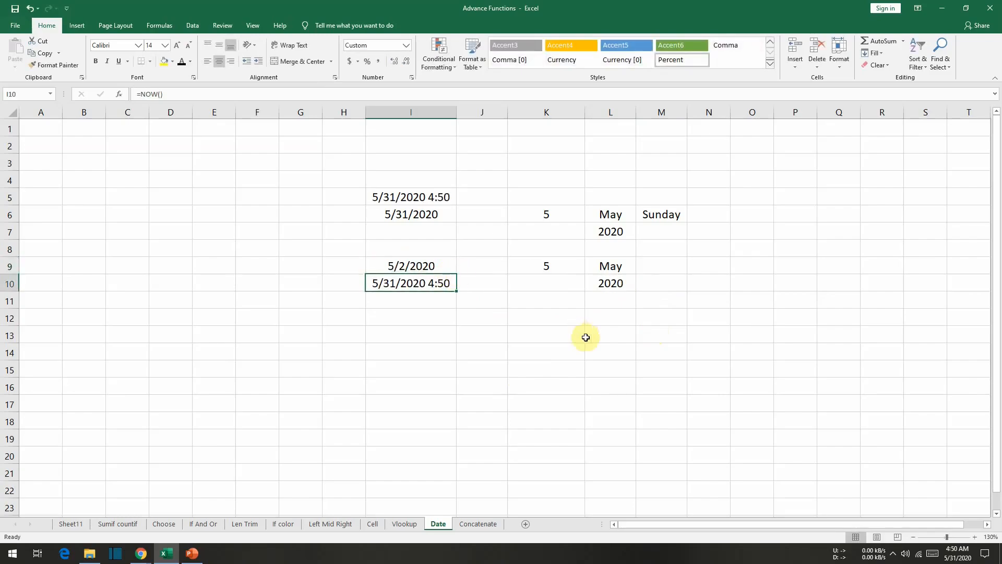
Enter =TEXT(I9,"dddd") in M9 to return the weekday name, and check it against the system calendar
left_click(659, 265)
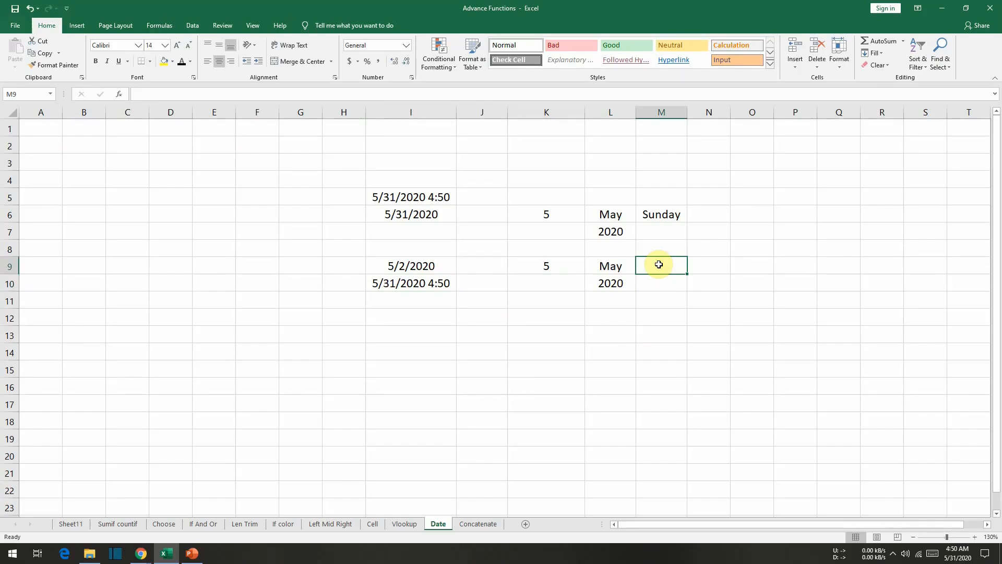
type("=text")
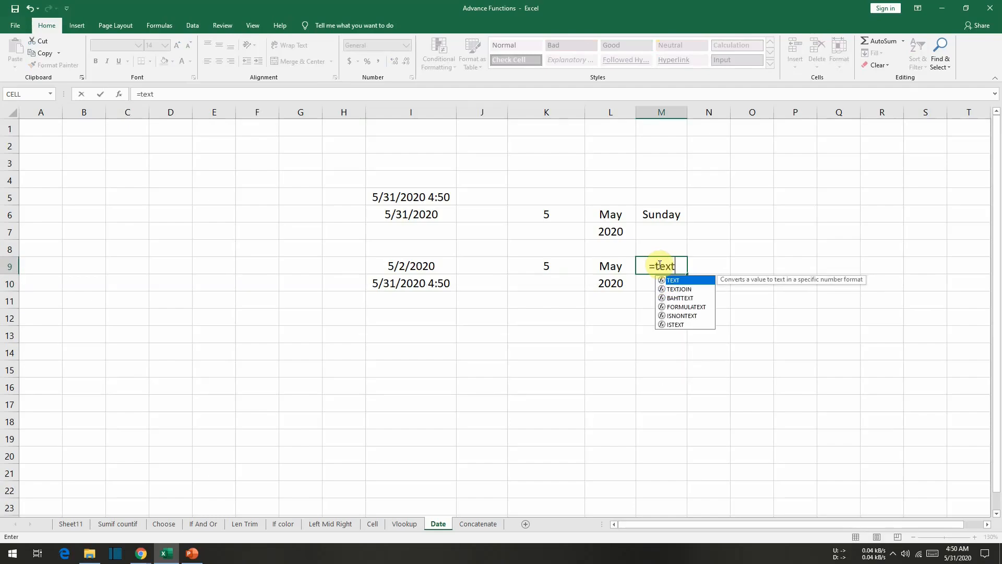
type("(")
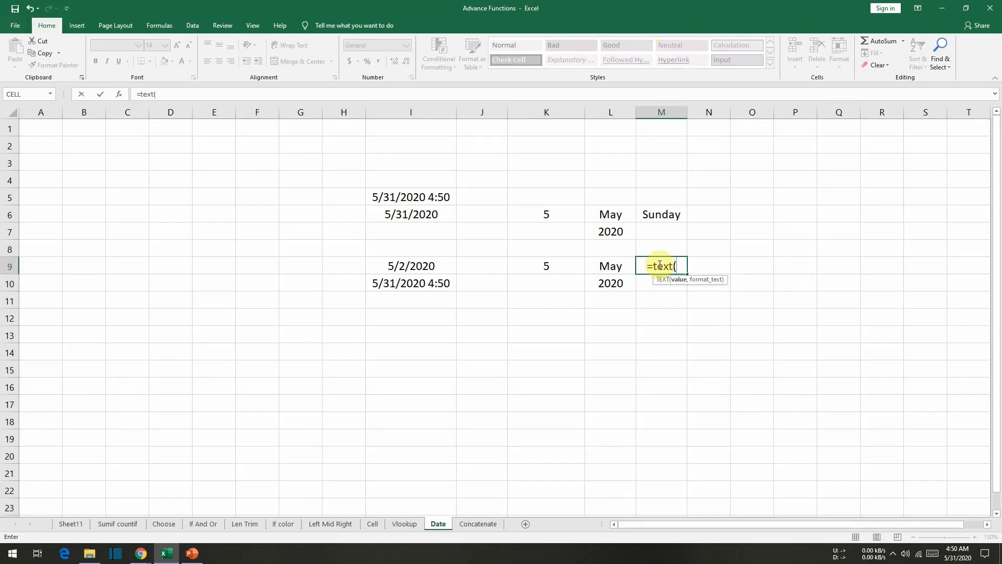
left_click(424, 268)
type(",")
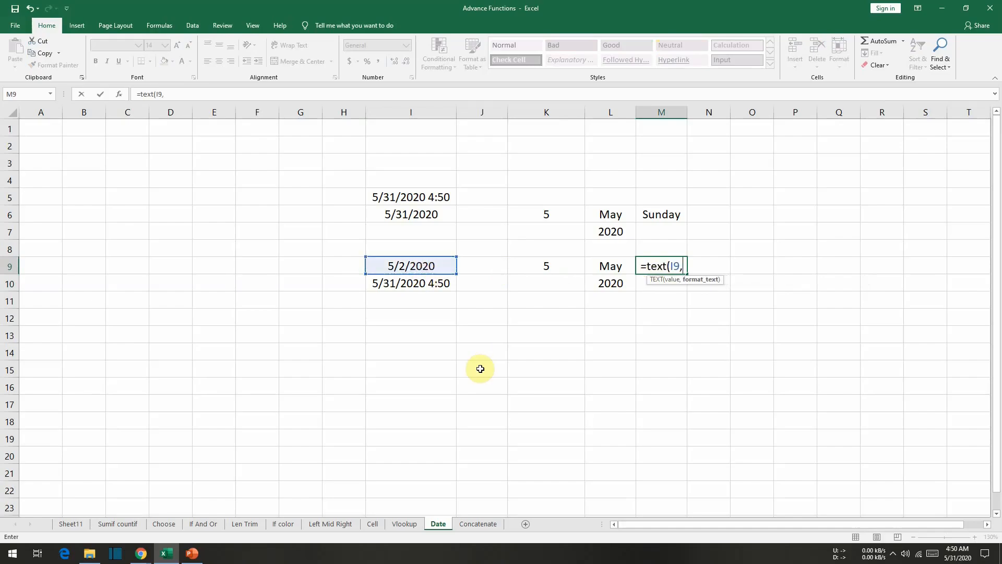
type("\"dd")
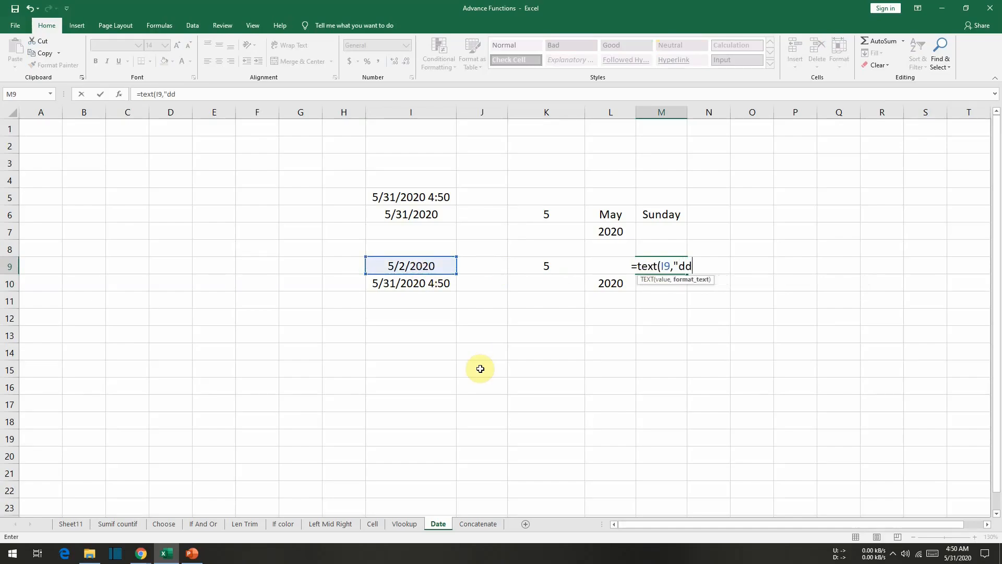
type("dd\"")
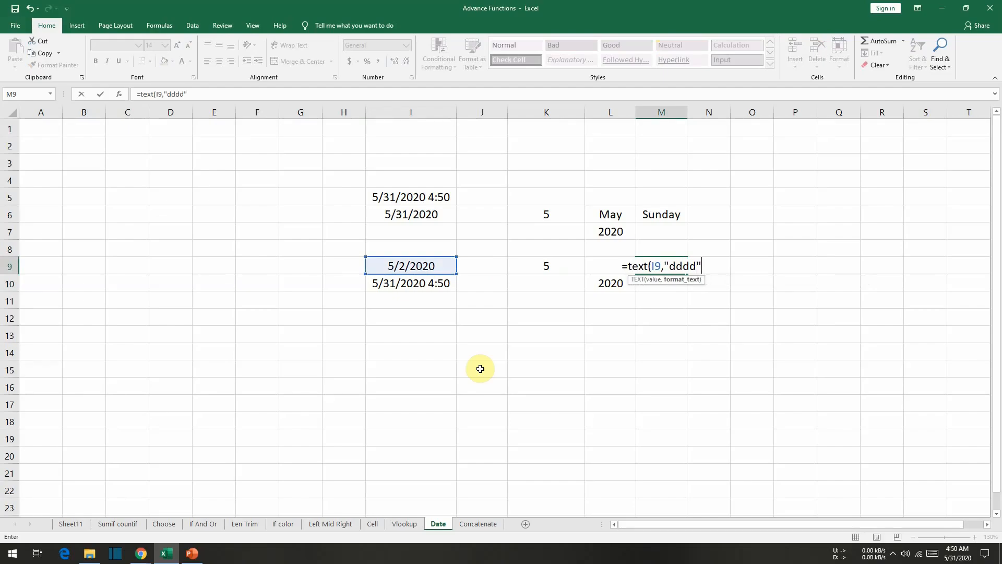
type(")")
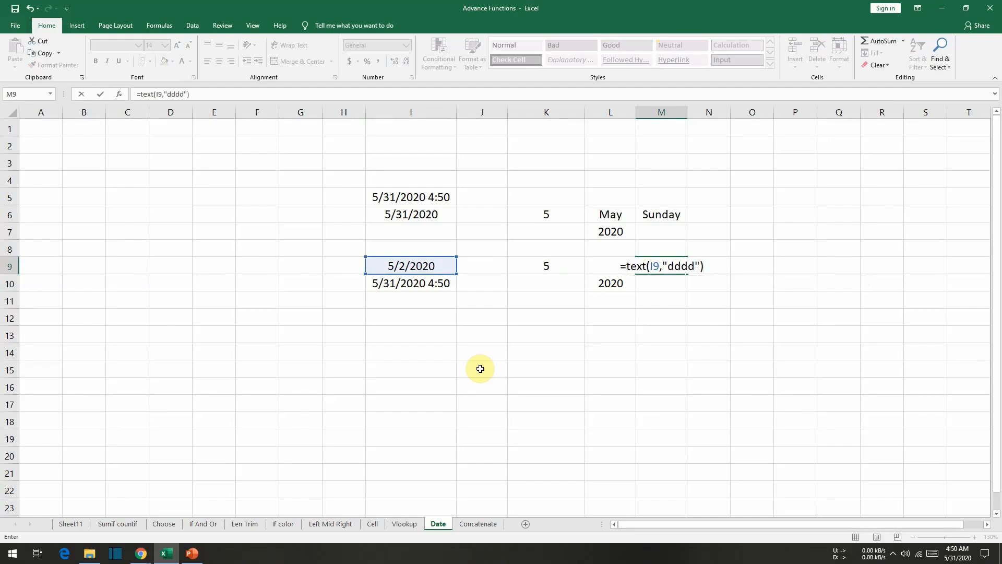
key("Return")
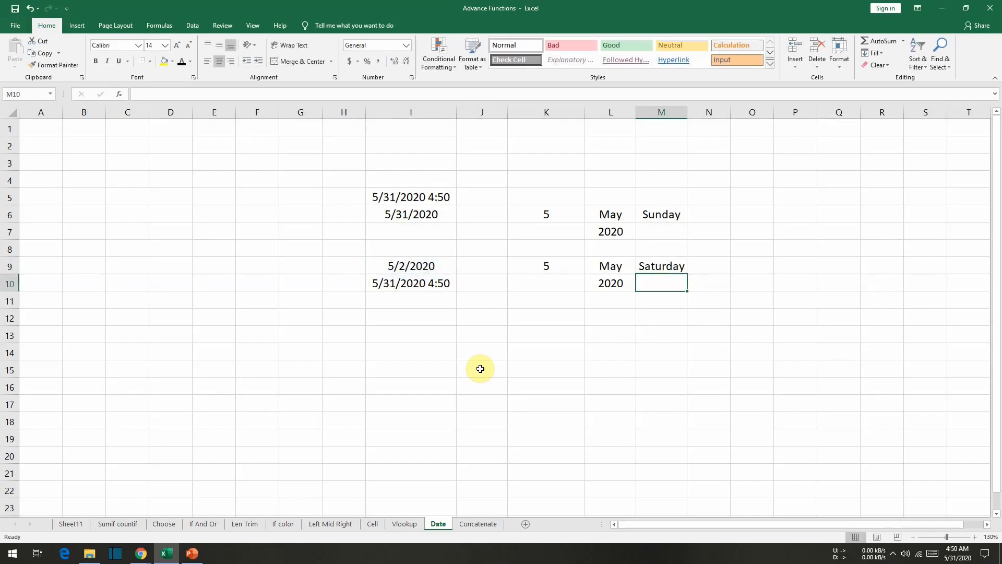
left_click(401, 261)
left_click(662, 264)
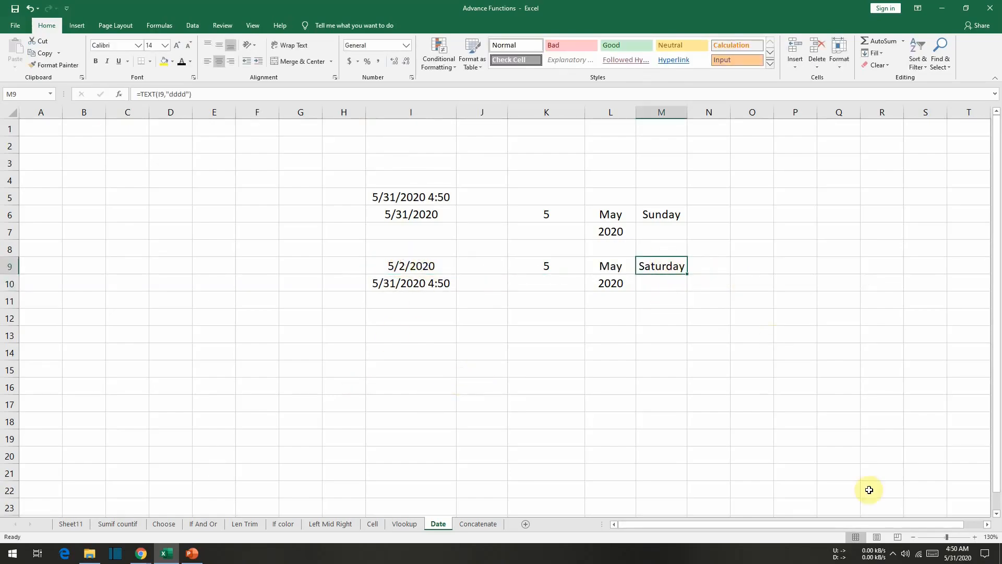
left_click(958, 552)
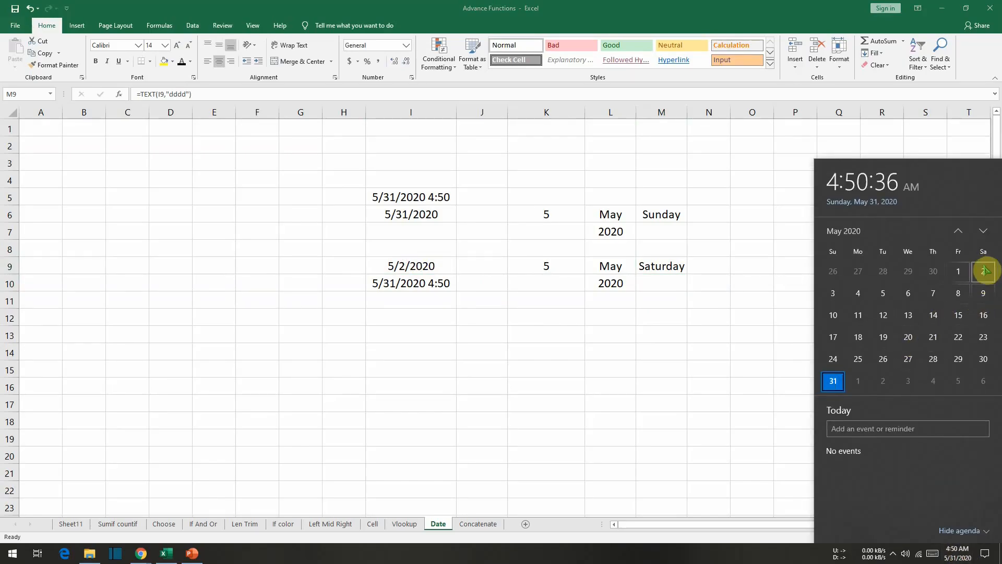
left_click(564, 290)
Change the date in I9 to 5/31/2020 to test the weekday formula in M9
left_click(398, 266)
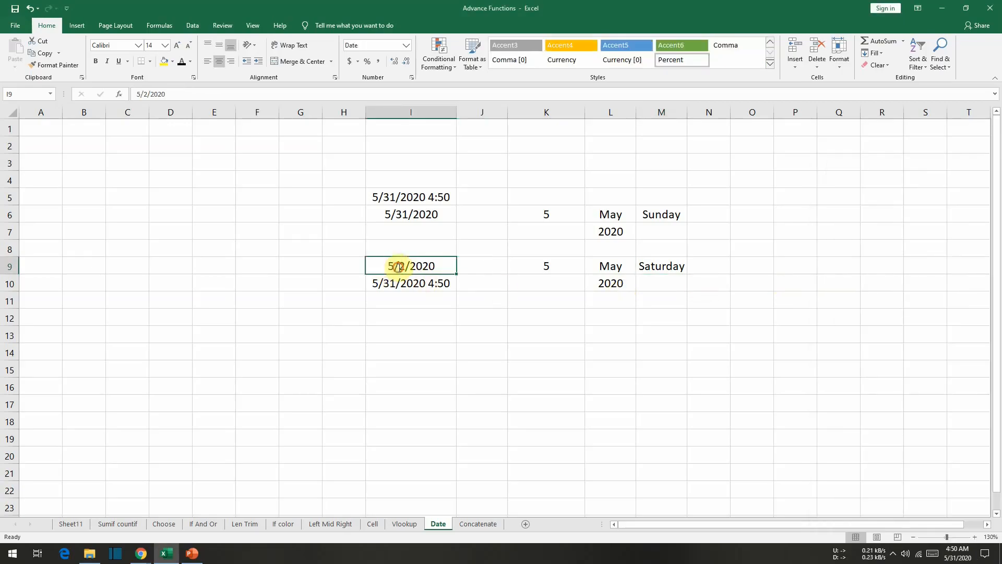
double_click(399, 267)
key("BackSpace")
type("31")
key("Return")
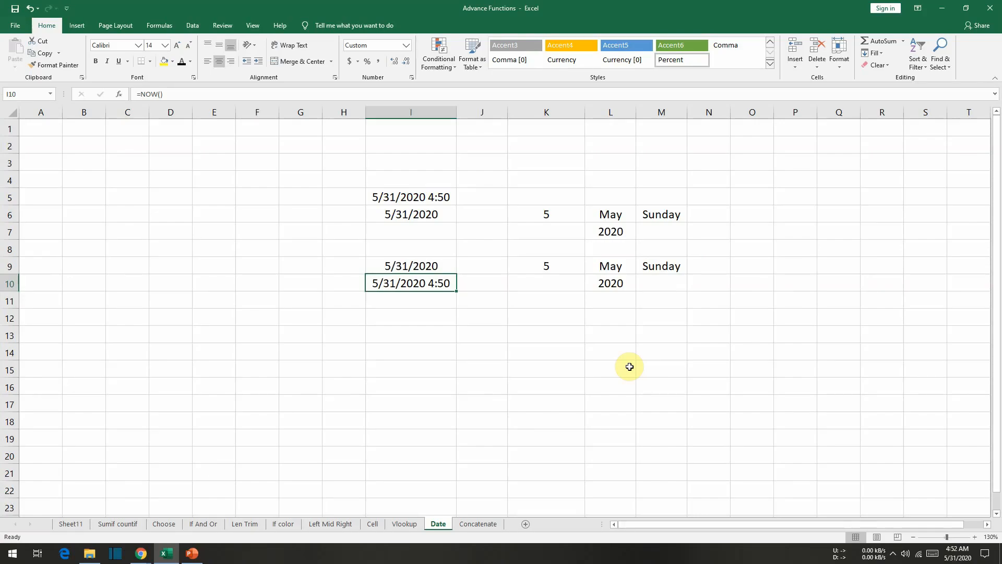
On the Concatenate sheet, enter the heading Concatenate in K3 and autofit column K
left_click(473, 526)
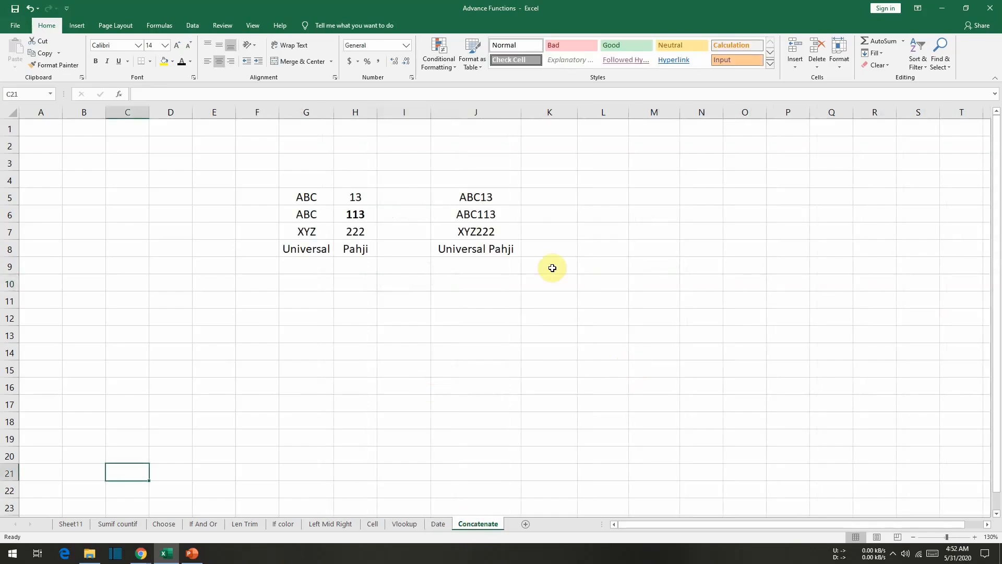
left_click(539, 160)
type("C")
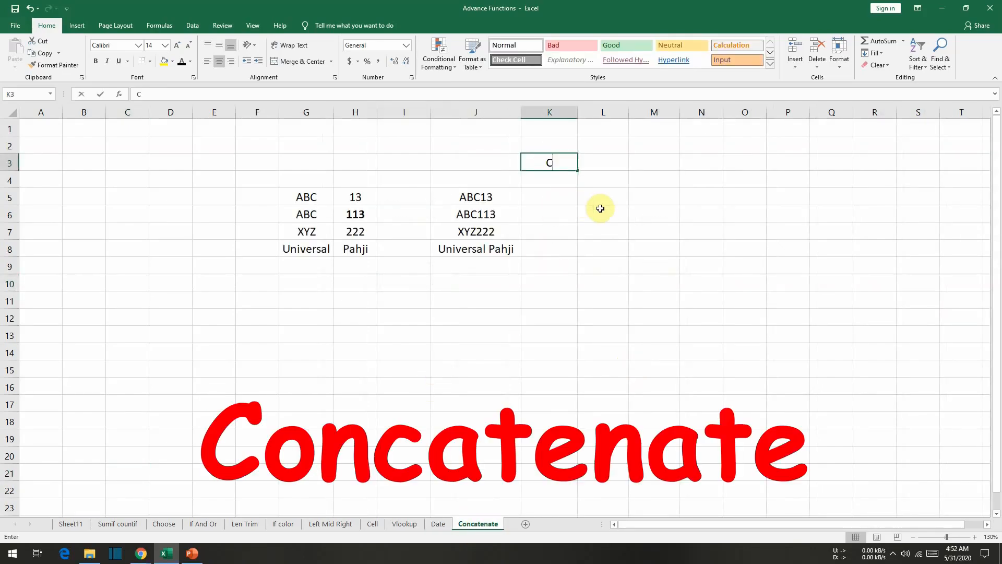
type("oncatenate")
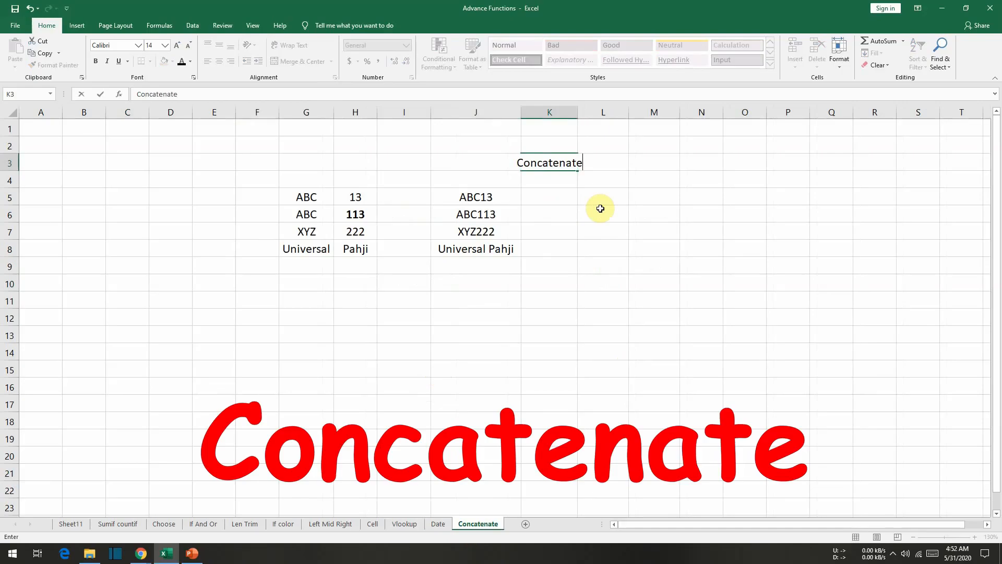
key("Return")
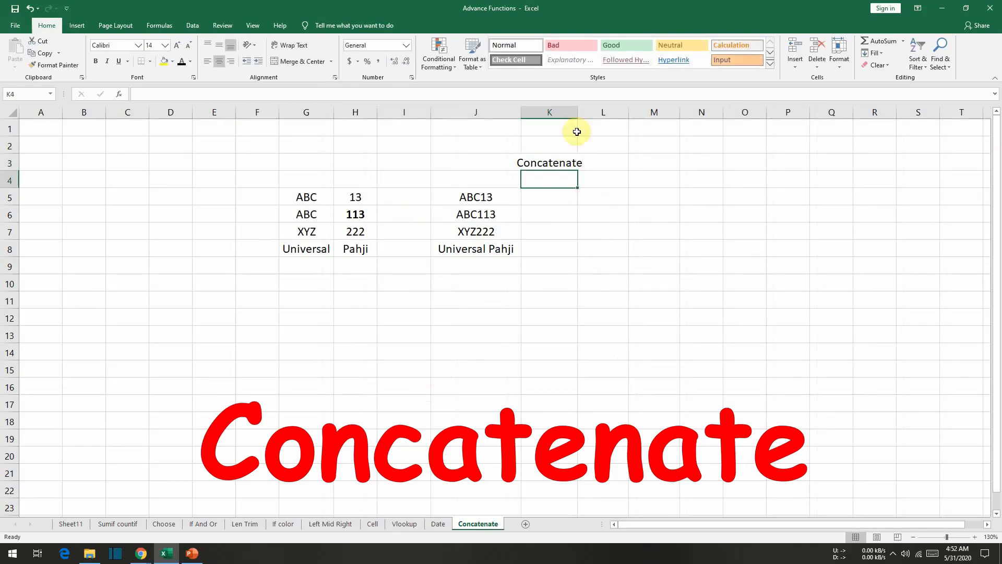
double_click(578, 112)
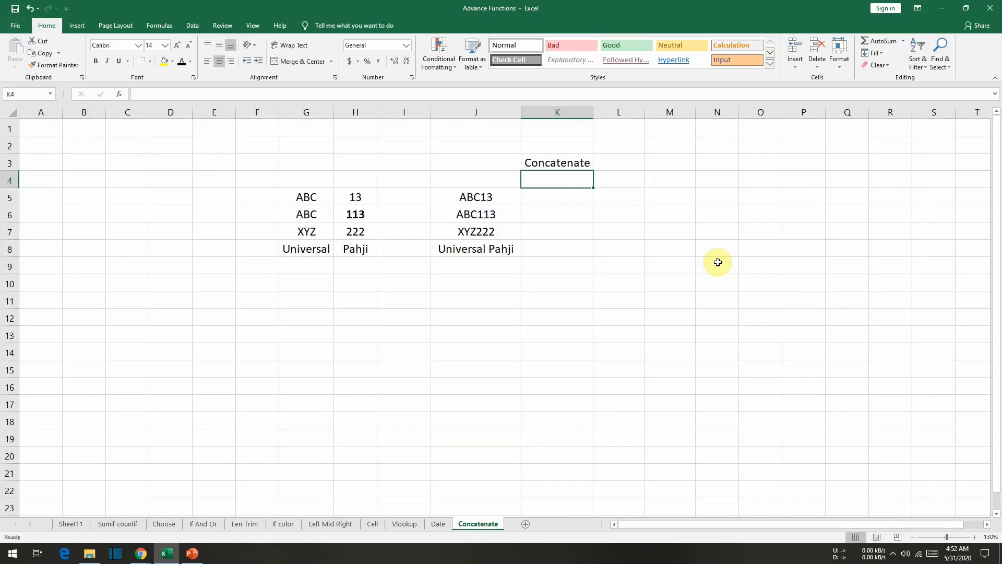
Enter =CONCATENATE(G5,H5) in K5 to join the text and number of row 5
left_click(571, 199)
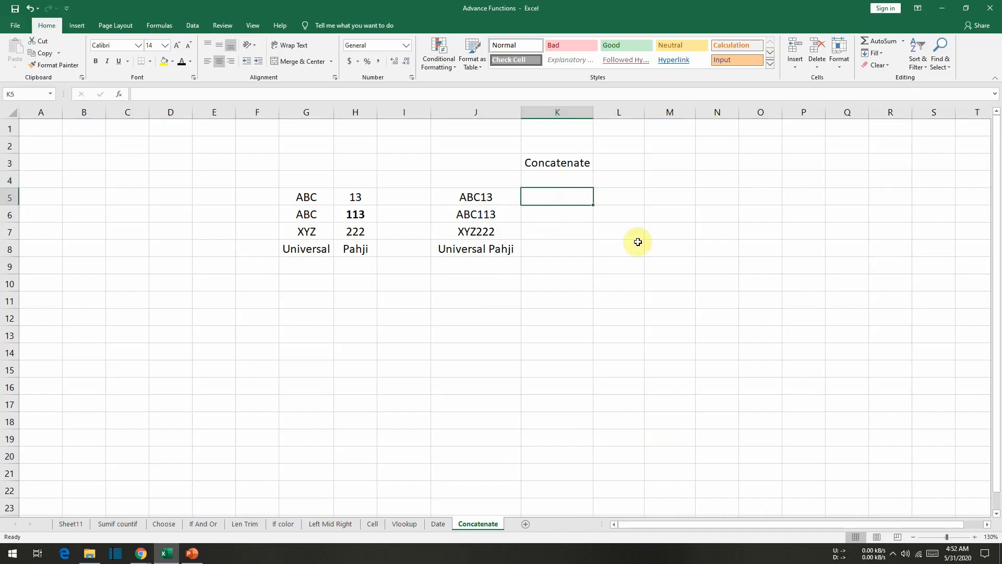
type("=con")
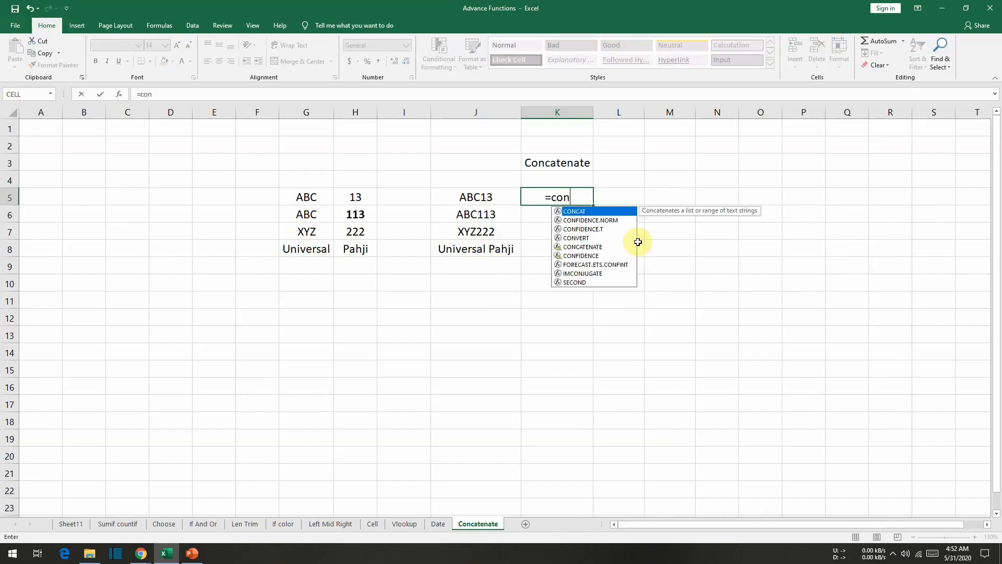
type("cate")
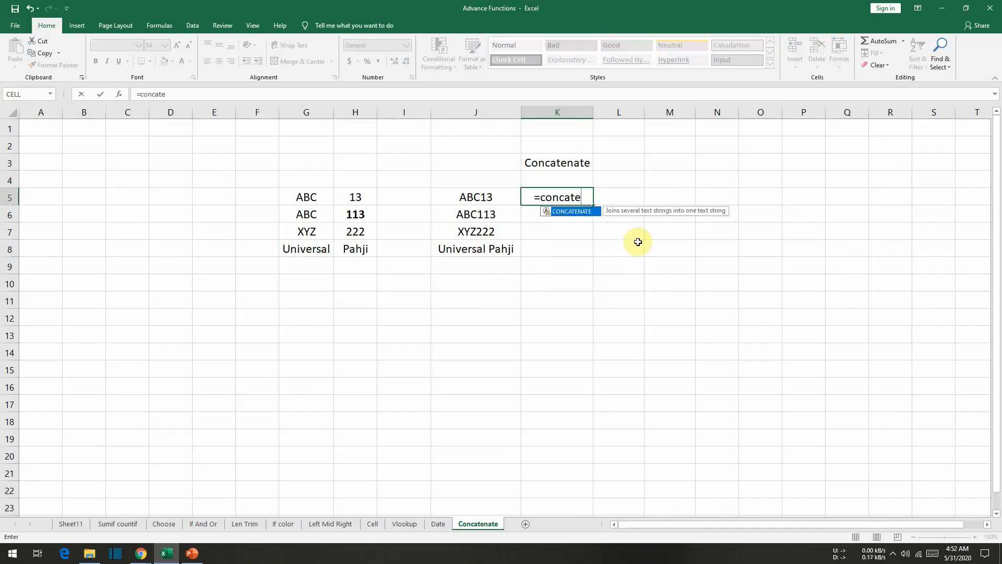
double_click(572, 212)
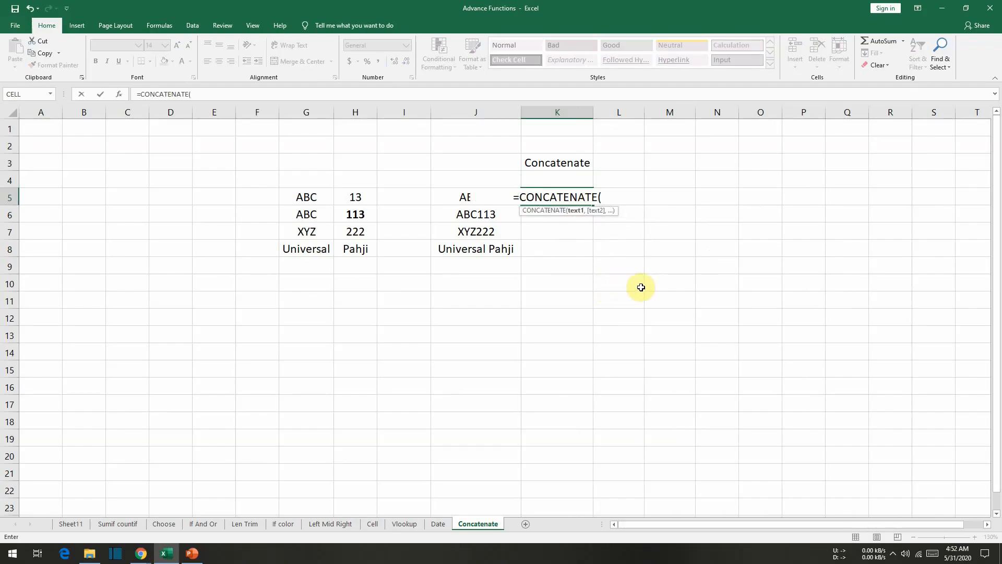
left_click(306, 196)
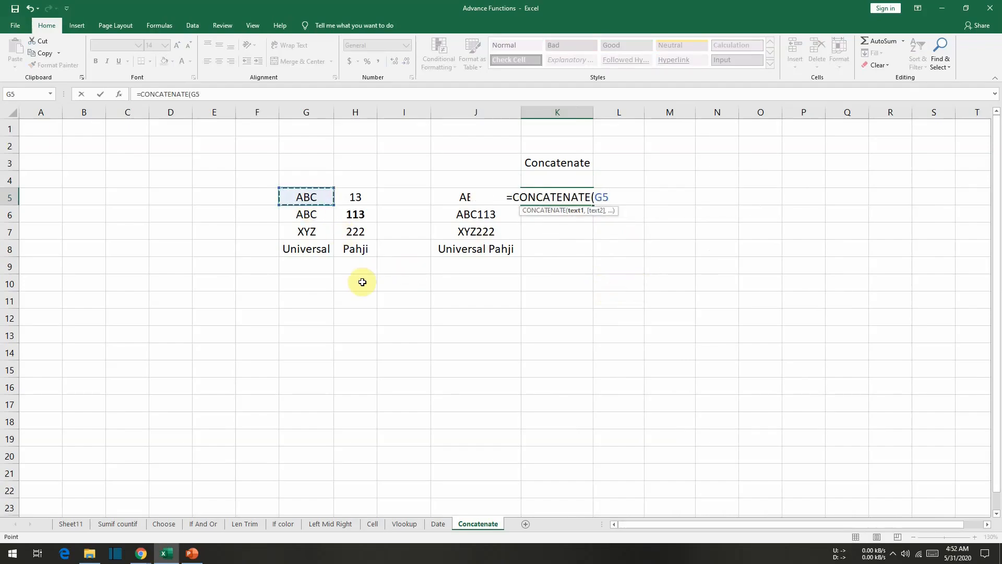
type(",")
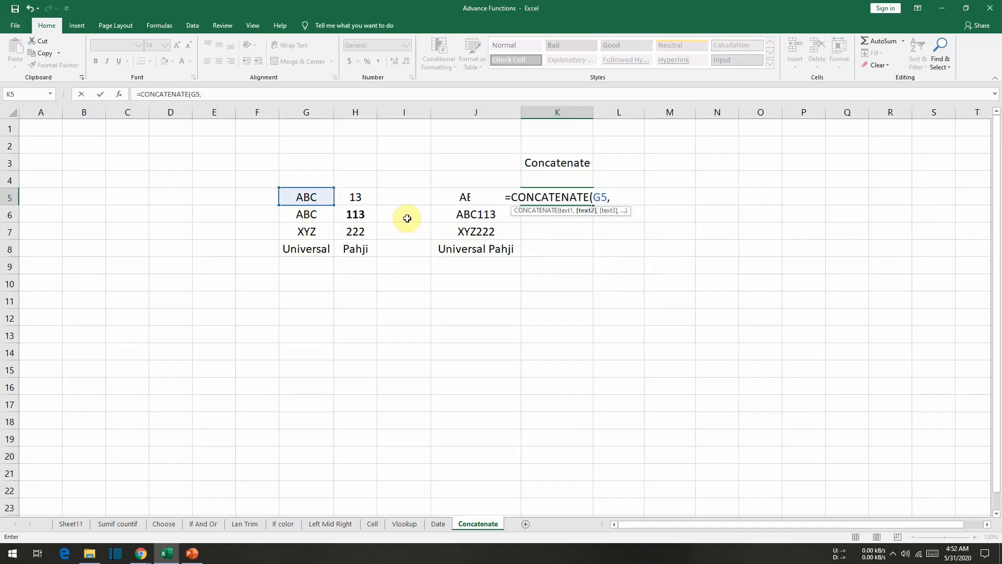
left_click(355, 193)
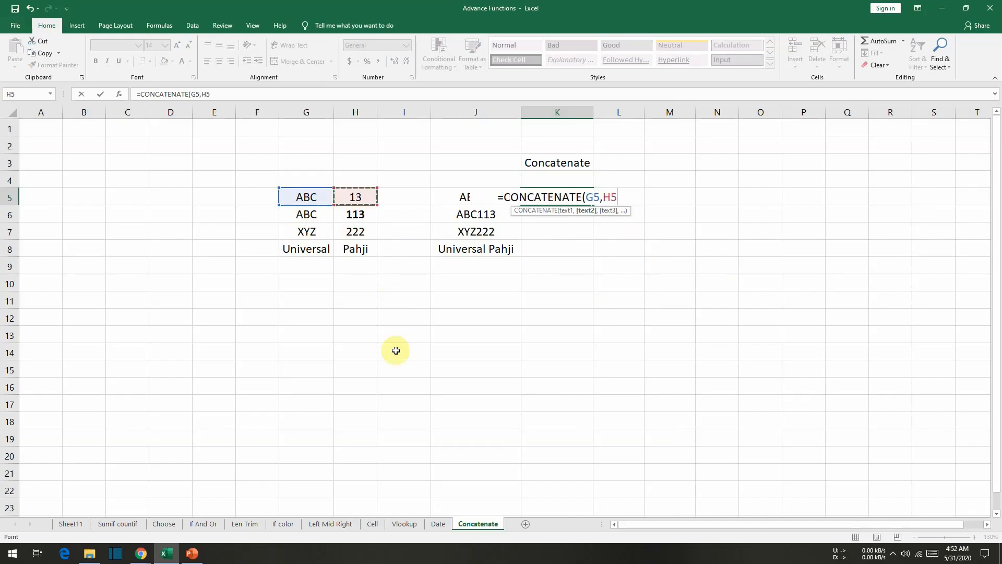
type(")")
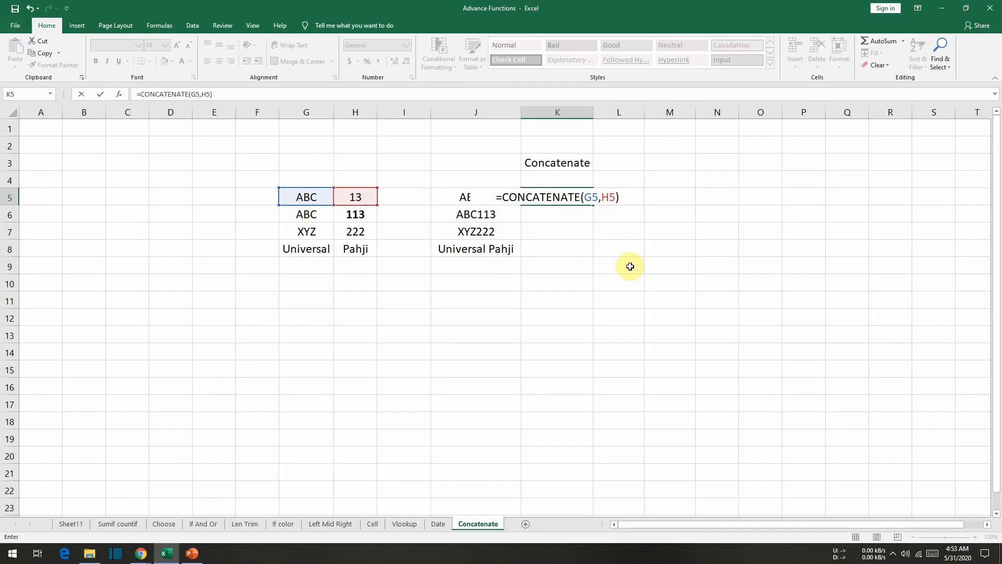
key("Return")
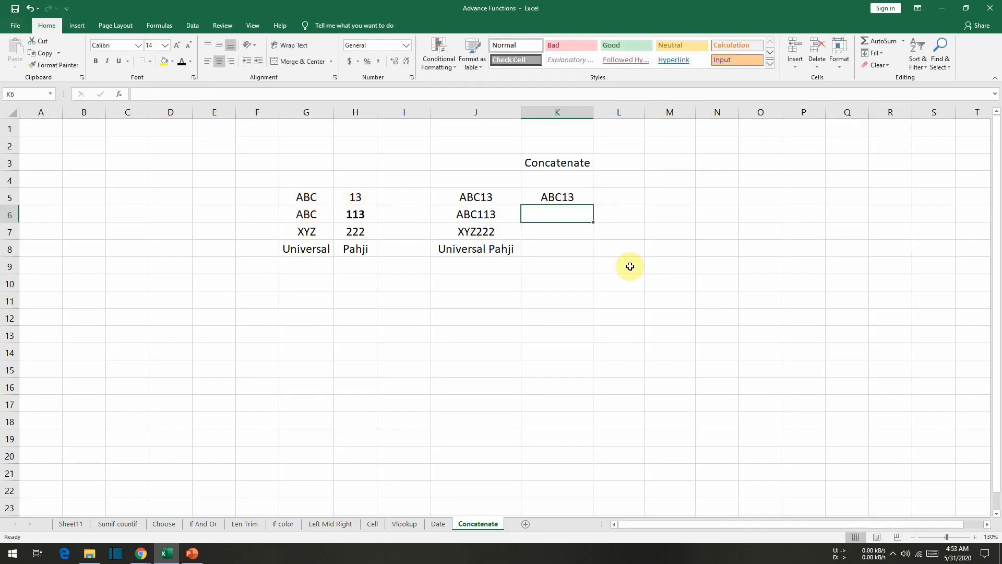
Fill the CONCATENATE formula from K5 down through K8 and autofit column K to the results
left_click(315, 196)
left_click(363, 198)
left_click(558, 197)
left_click(571, 214)
left_click(573, 197)
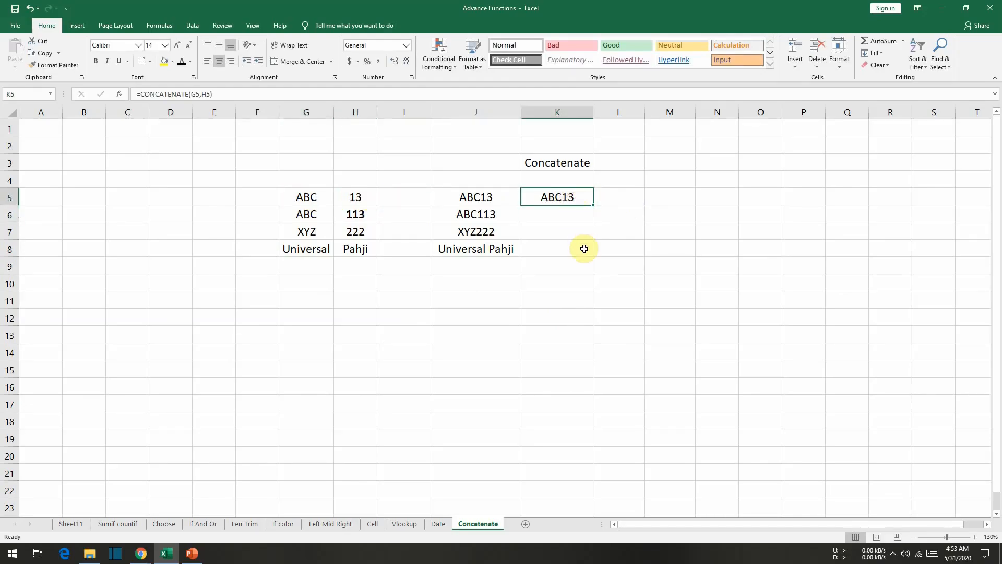
key("Down")
key("Down")
key("Down")
key("ctrl+shift+Up")
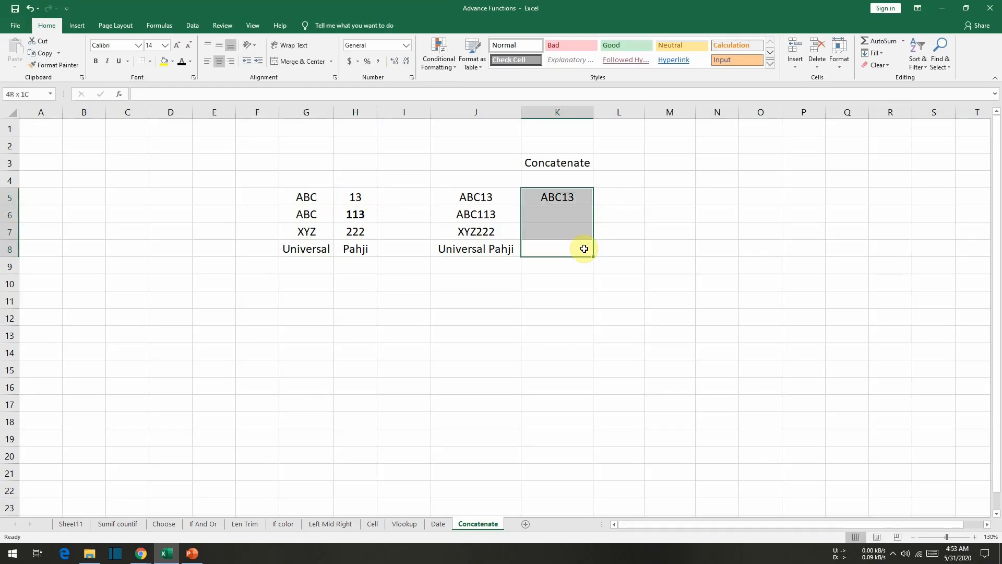
key("ctrl+d")
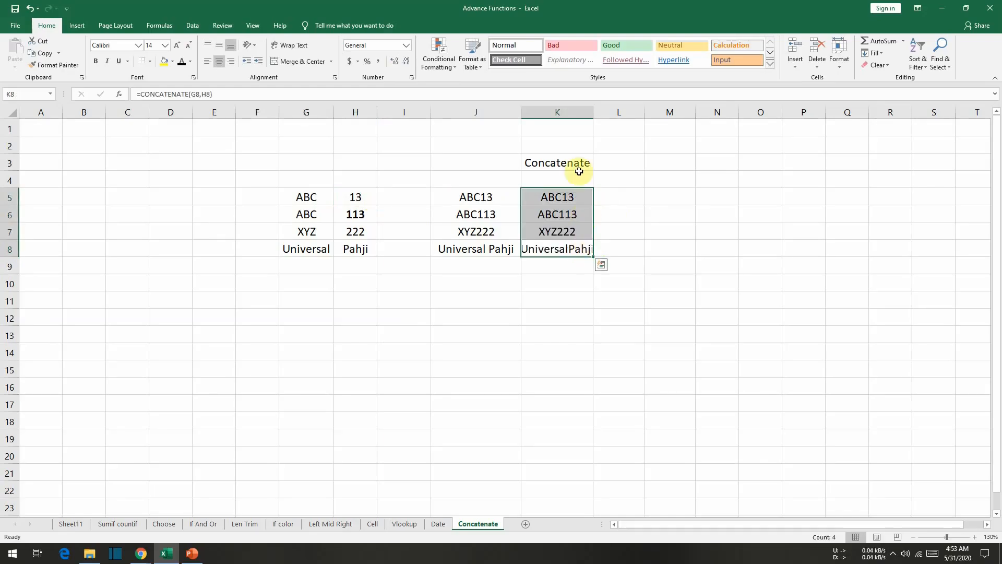
double_click(593, 112)
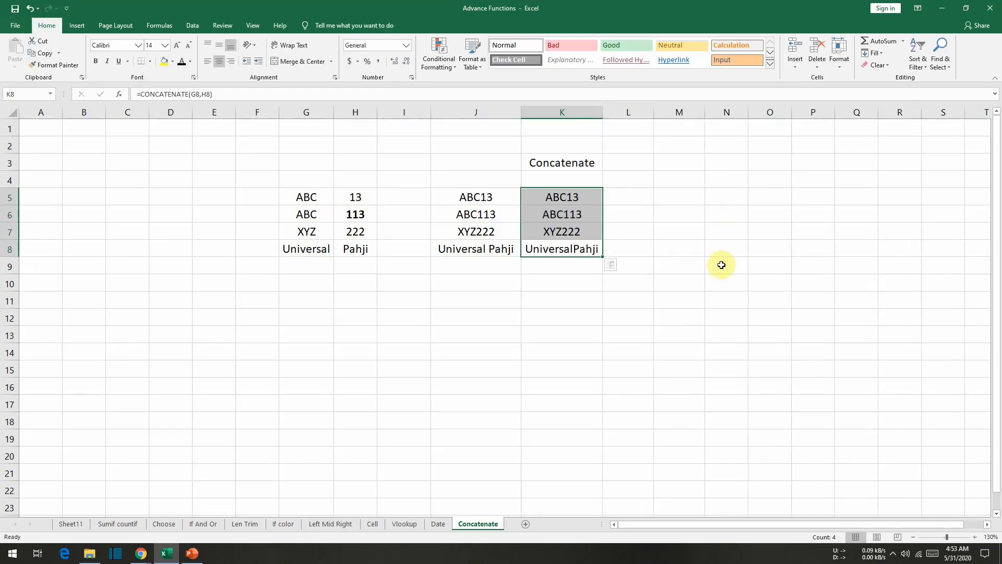
Edit the formula in K8 to =CONCATENATE(G8," ",H8) so that a space separates the two words, using J8 as reference
left_click(577, 300)
left_click(568, 248)
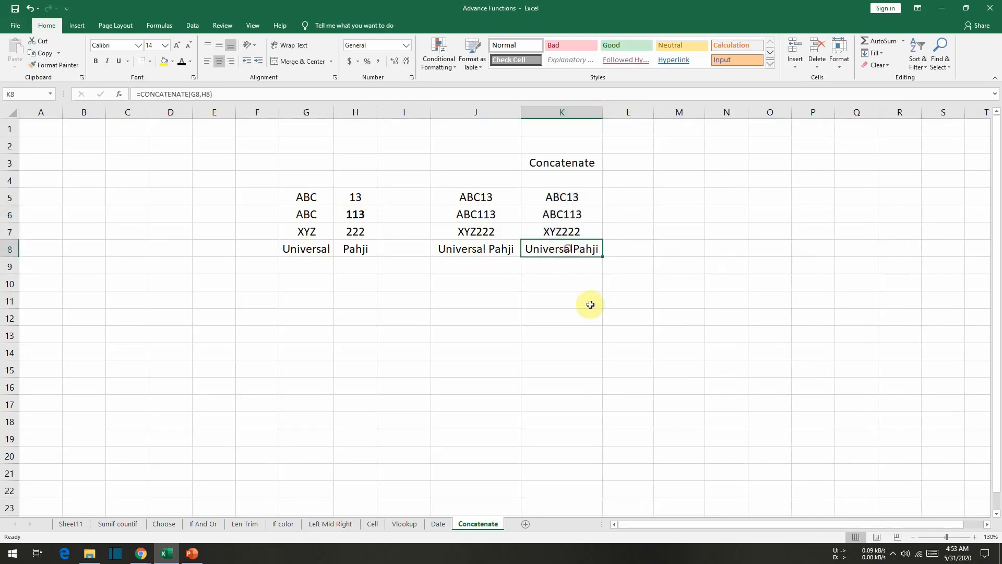
left_click(463, 250)
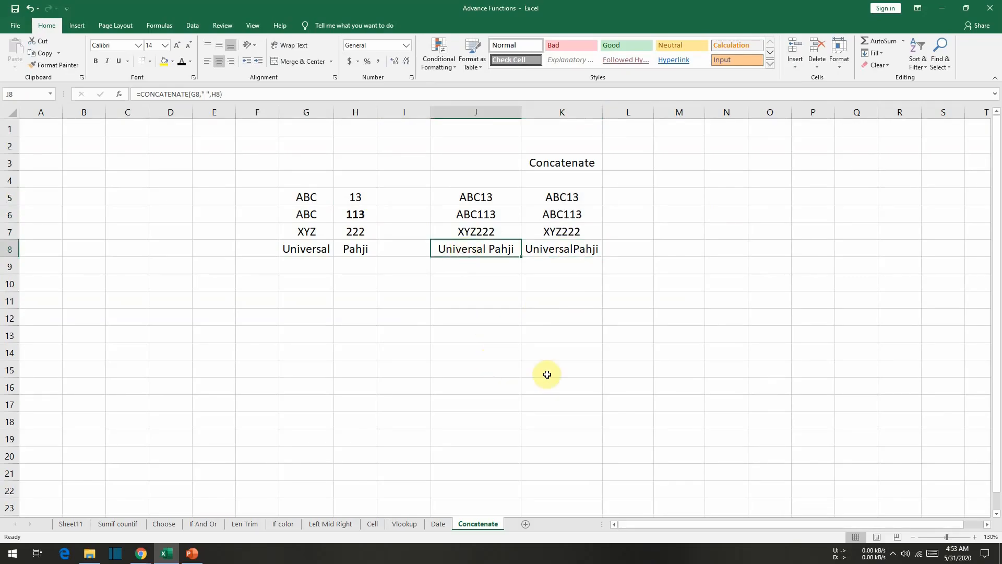
left_click(562, 249)
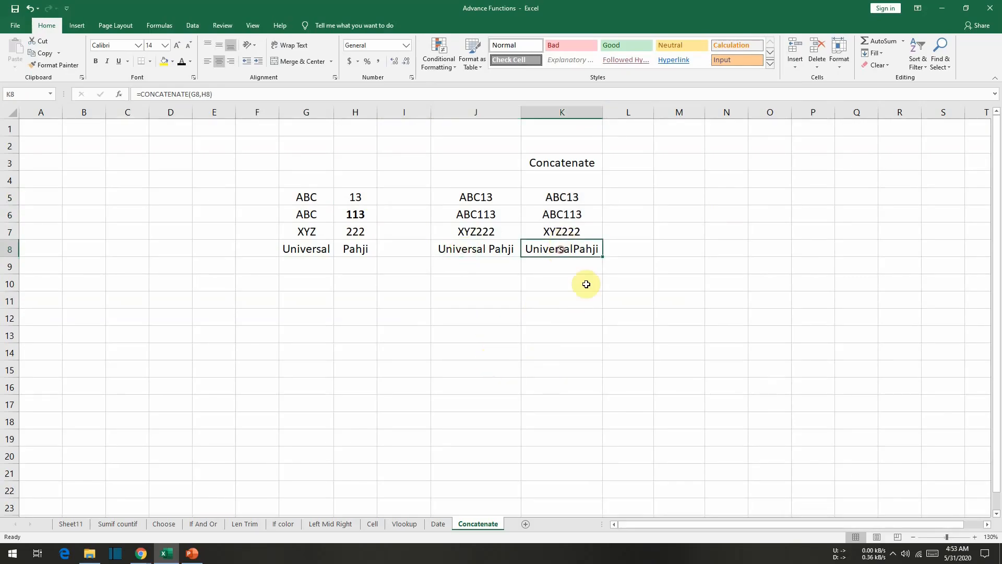
double_click(570, 249)
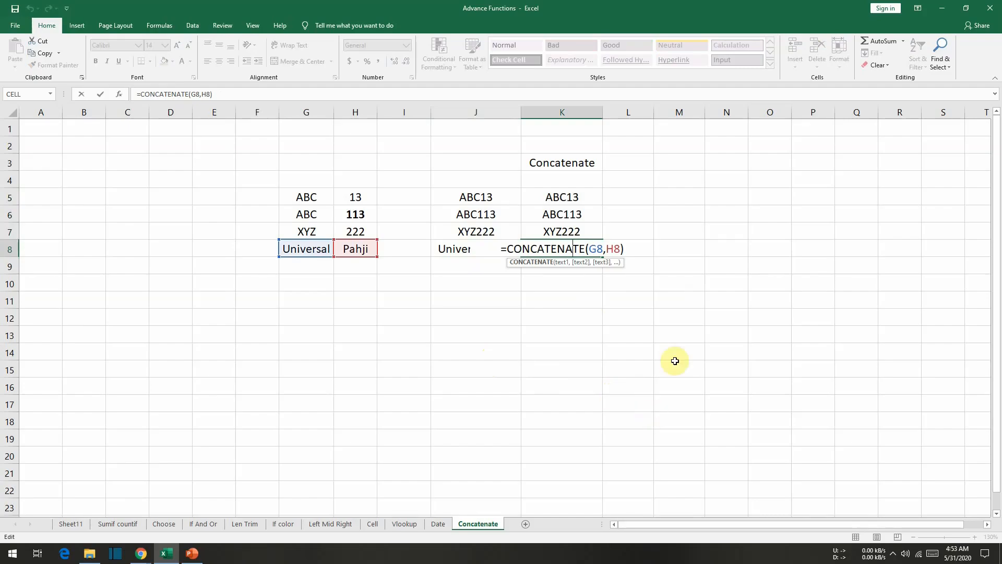
left_click(605, 250)
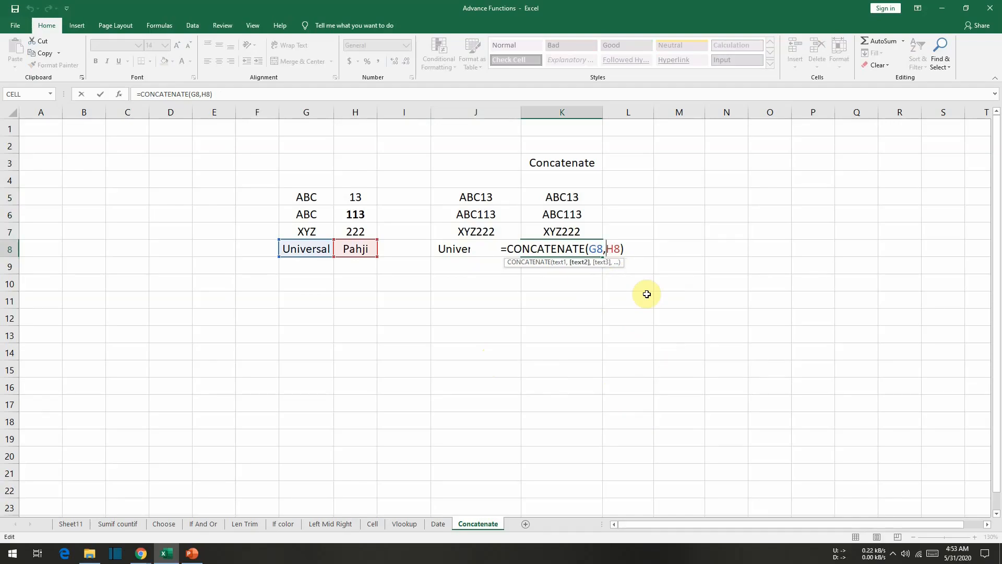
type("\"")
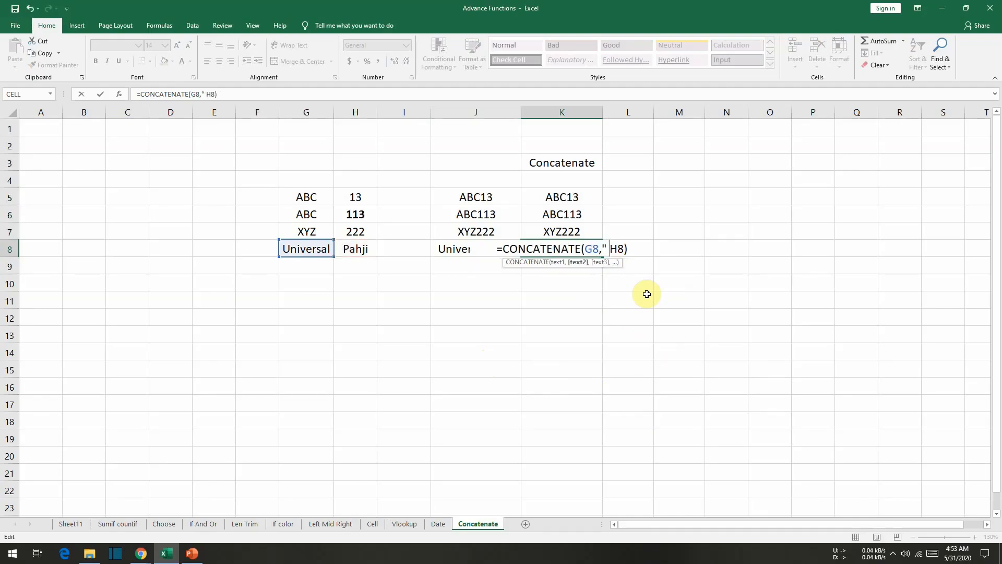
type(" \"")
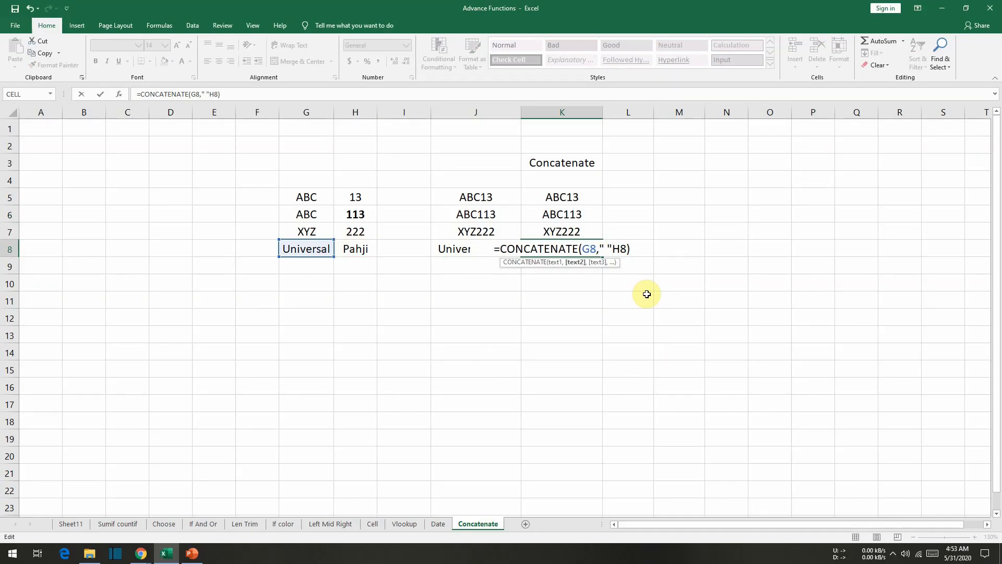
type(",")
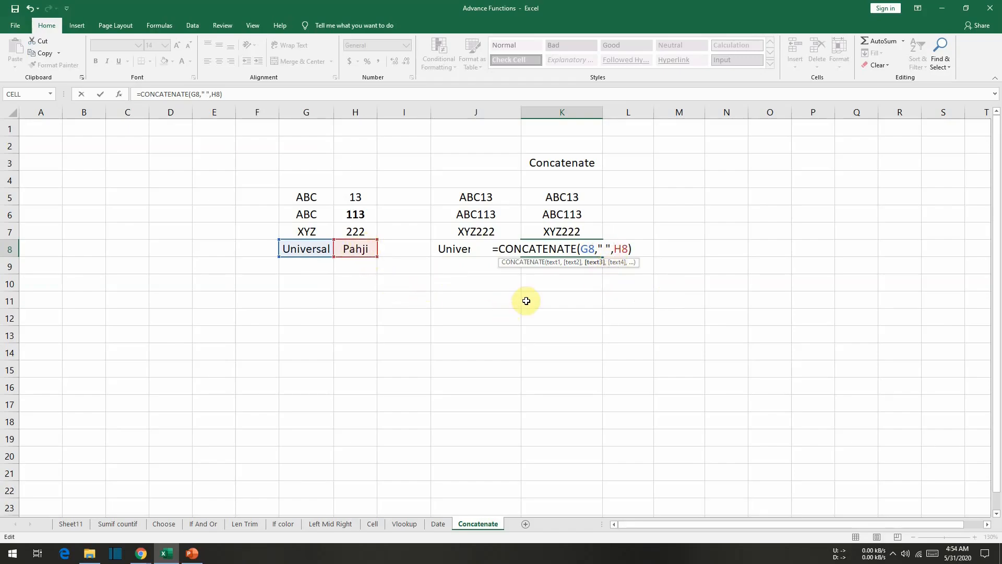
key("Return")
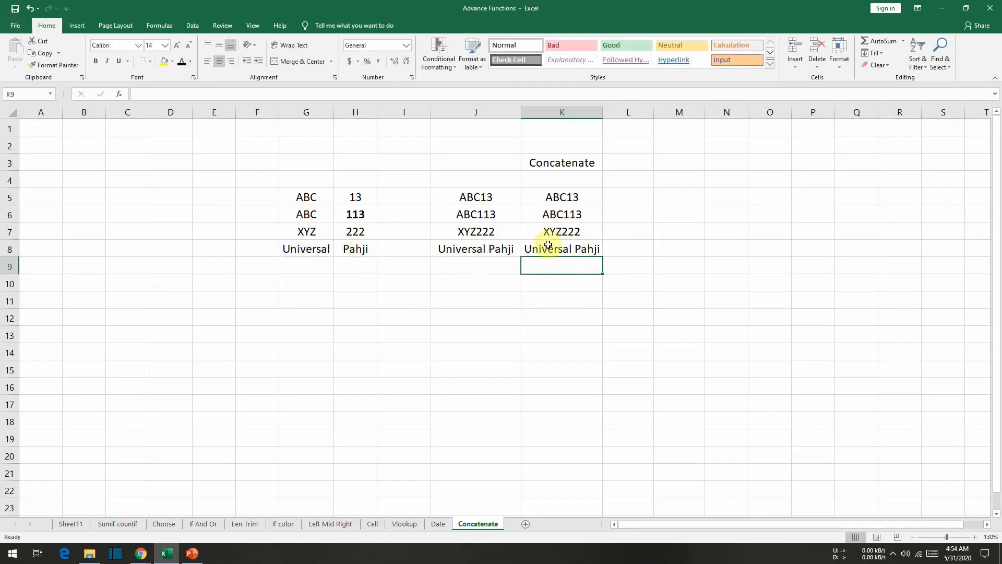
key("Up")
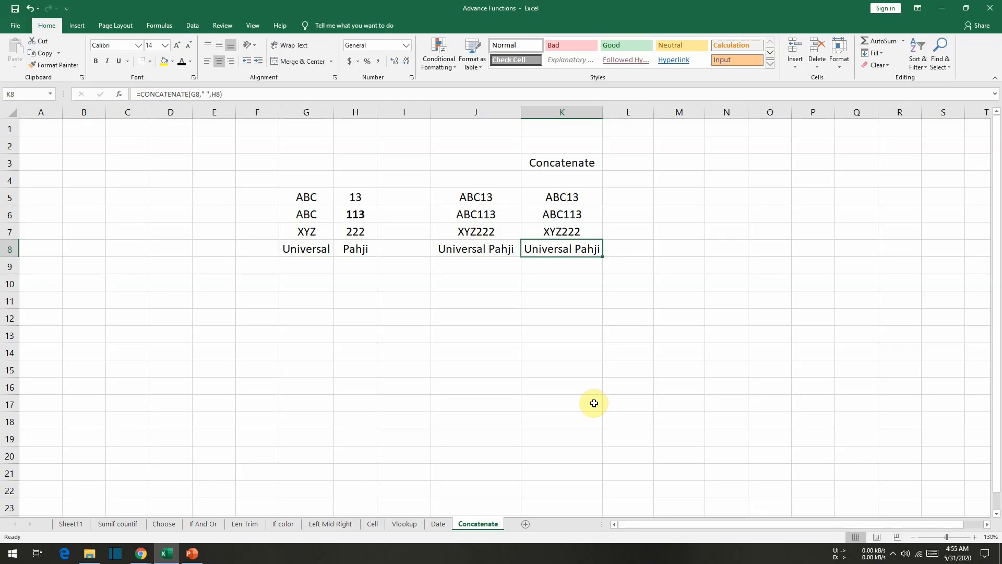
Examine the source values in G5:H6 against the joined results in K5:K6, comparing the text in G5 with that in G6
left_click(315, 199)
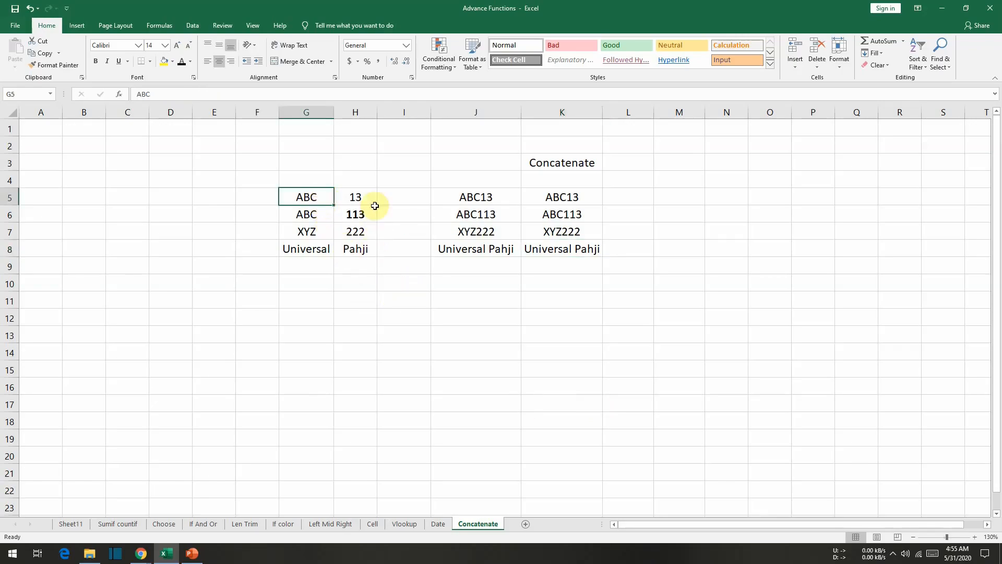
left_click(362, 198)
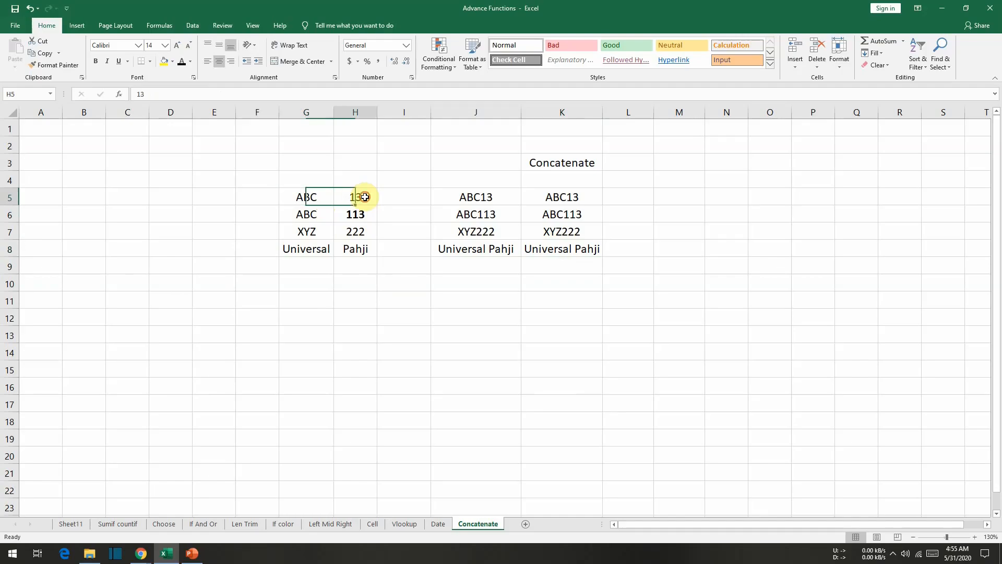
left_click(314, 214)
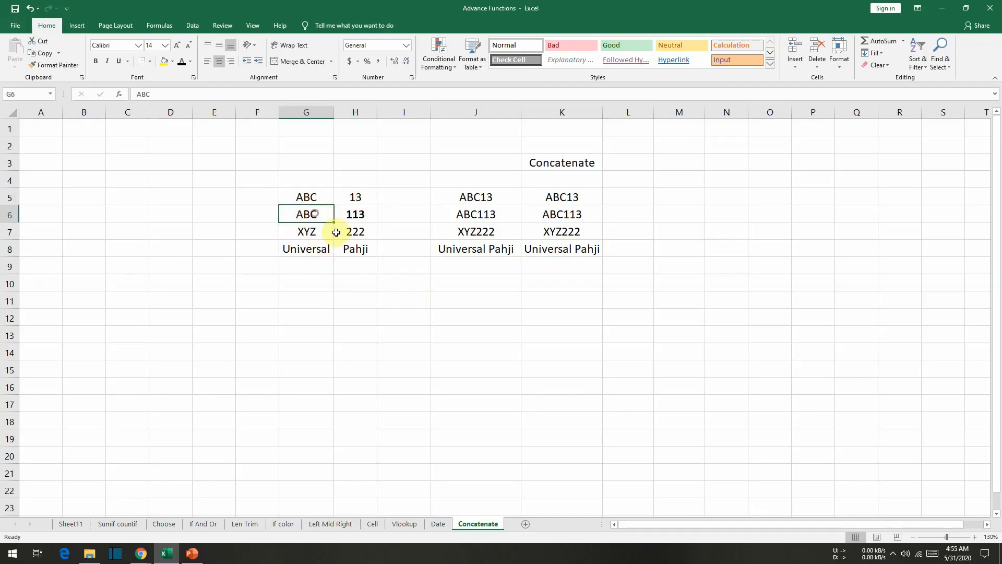
left_click(364, 214)
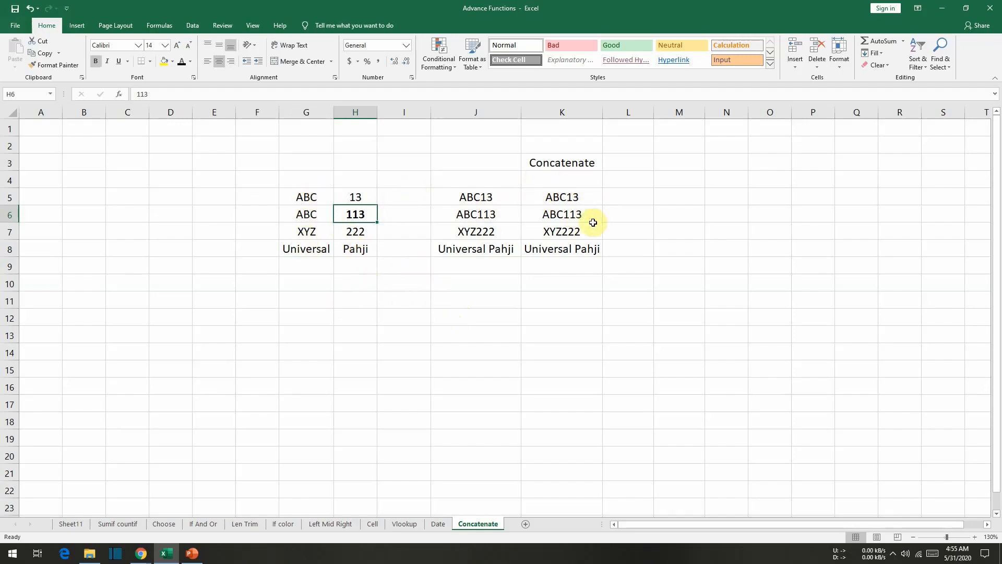
left_click(578, 197)
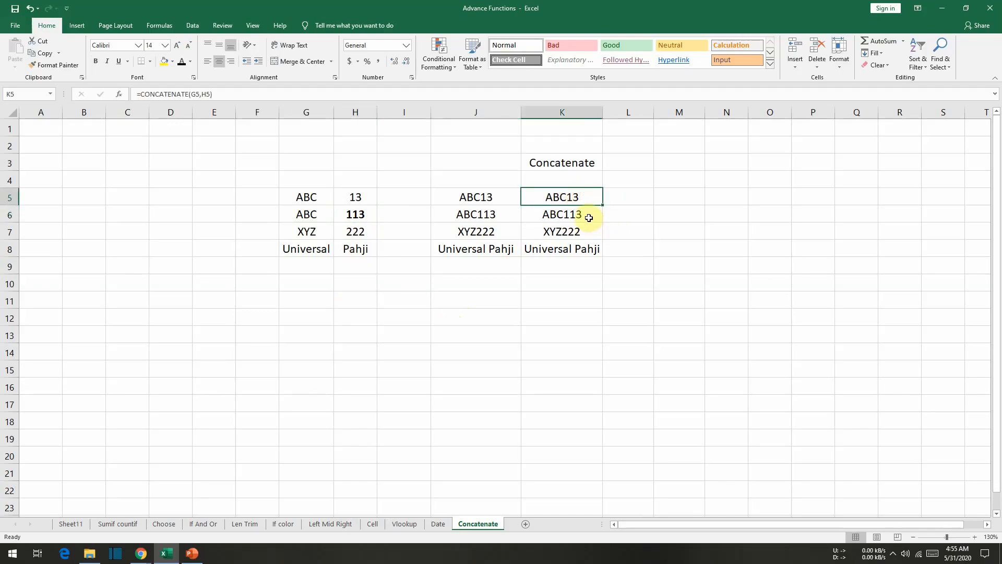
left_click(587, 216)
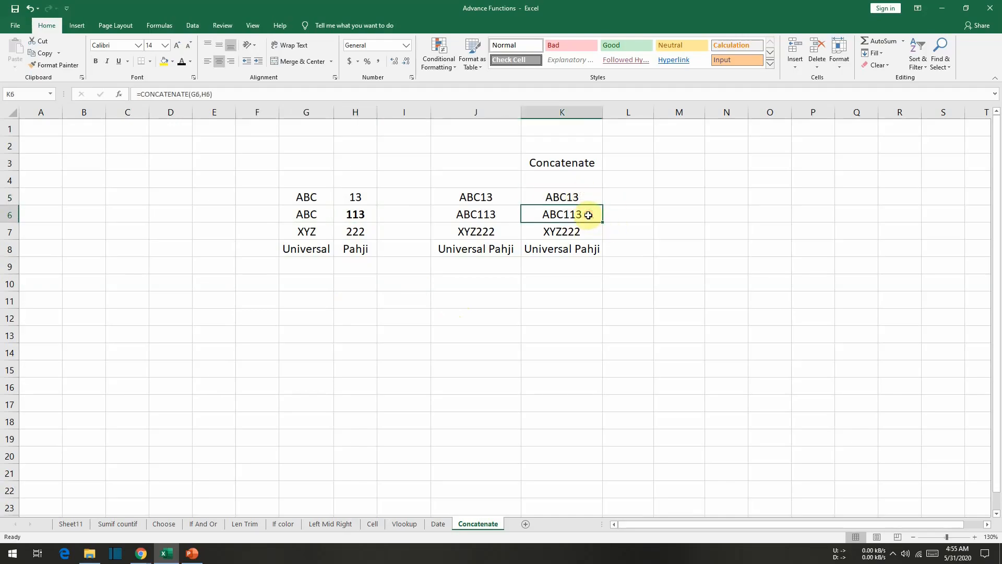
left_click(321, 195)
left_click(320, 214)
left_click(320, 197)
left_click(320, 214)
left_click(320, 196)
left_click(320, 214)
left_click(319, 195)
left_click(320, 209)
left_click(319, 196)
left_click(320, 214)
left_click(319, 196)
left_click(325, 216)
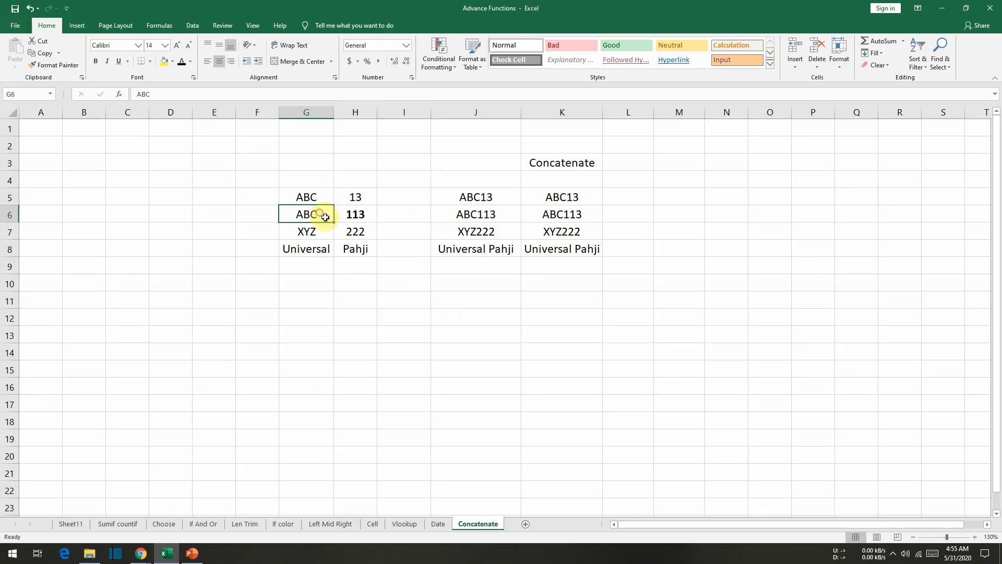